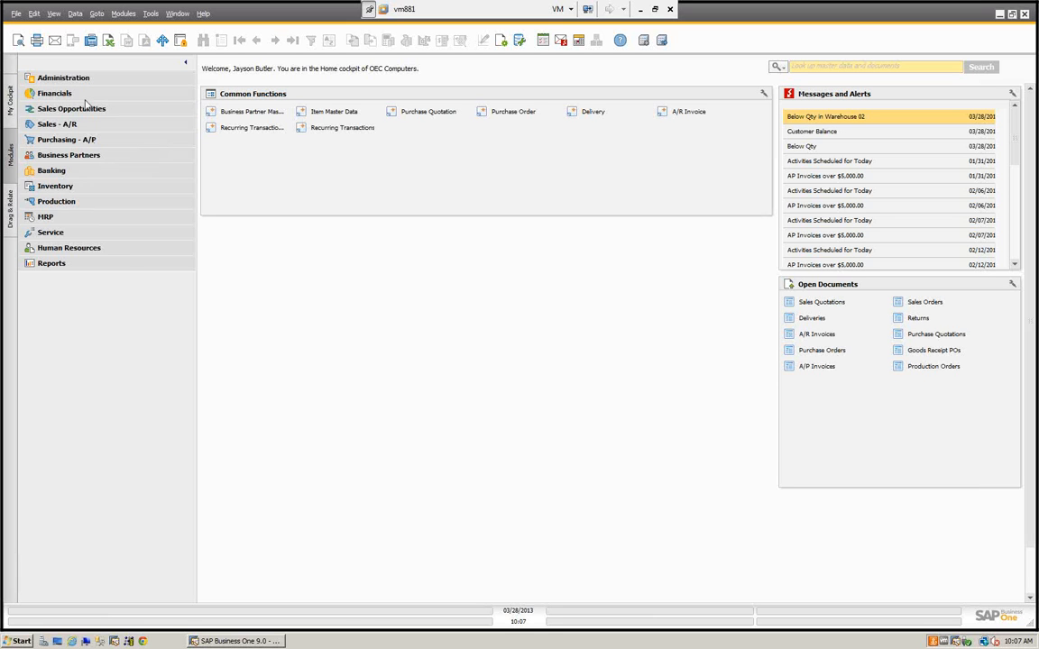
Open the business partner master data and find the Earthshaker Corporation record by name
{"action": "left_click", "coordinate": [63, 160]}
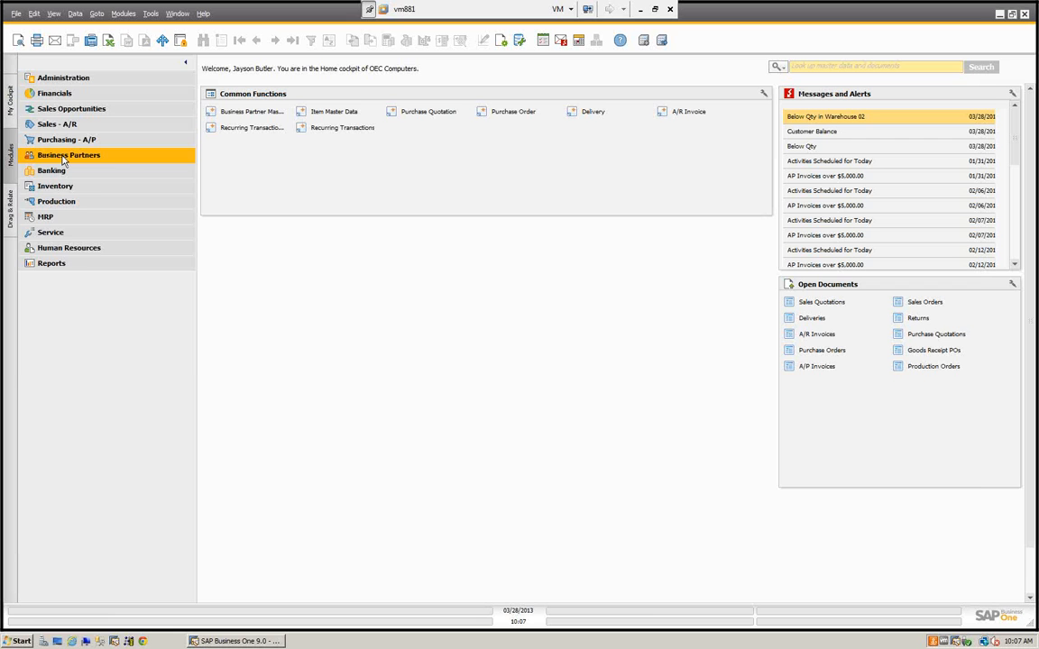
{"action": "left_click", "coordinate": [66, 170]}
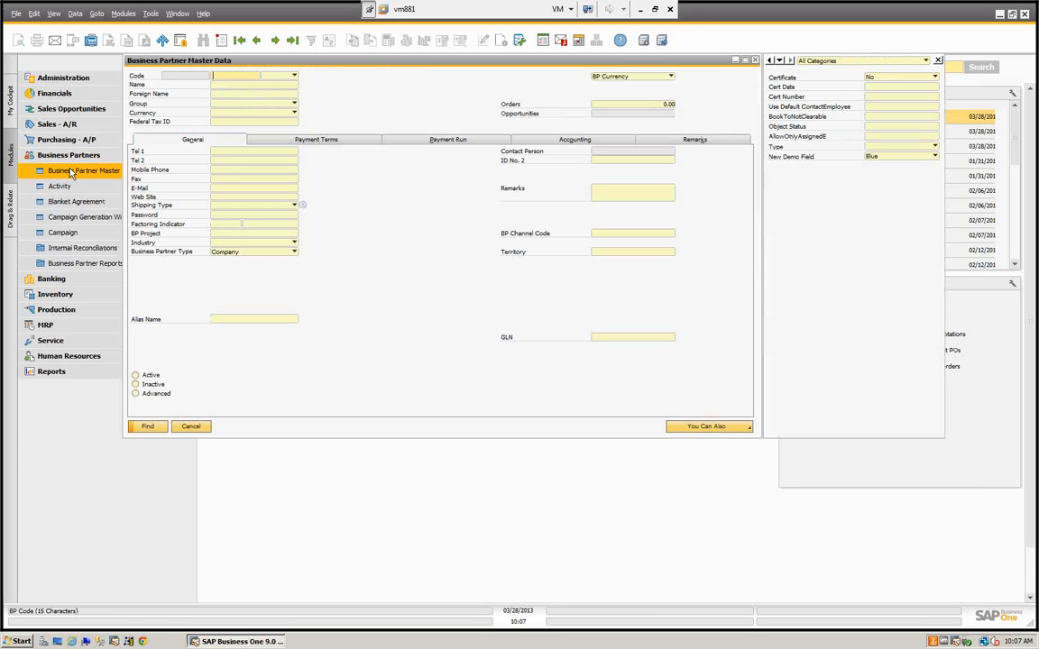
{"action": "left_click", "coordinate": [229, 85]}
{"action": "type", "text": "e"}
{"action": "key", "text": "Return"}
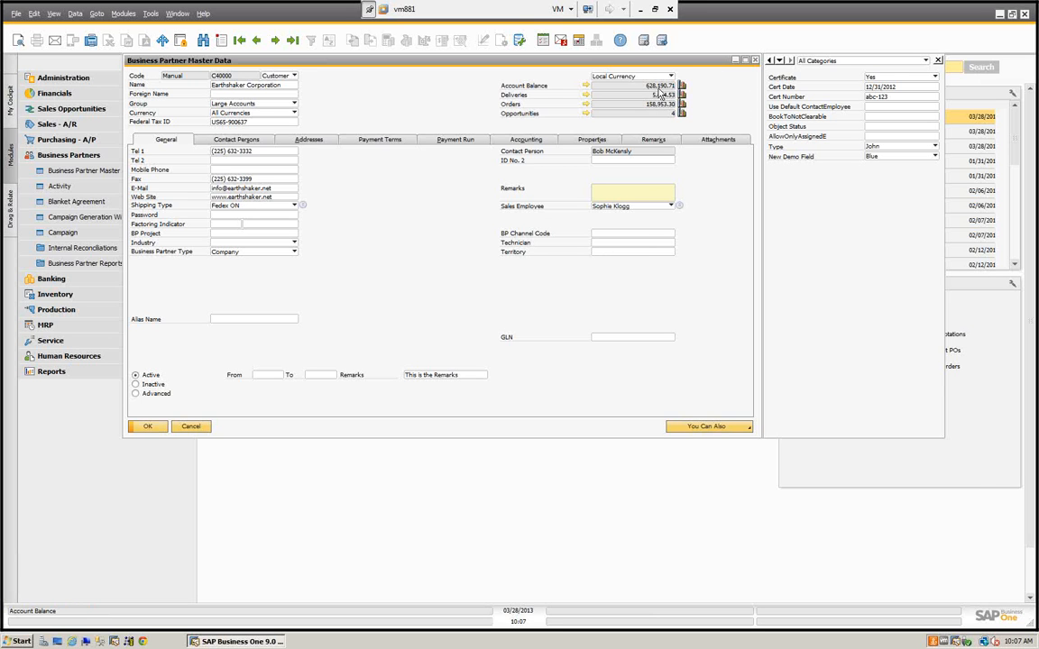
{"action": "left_click", "coordinate": [586, 86]}
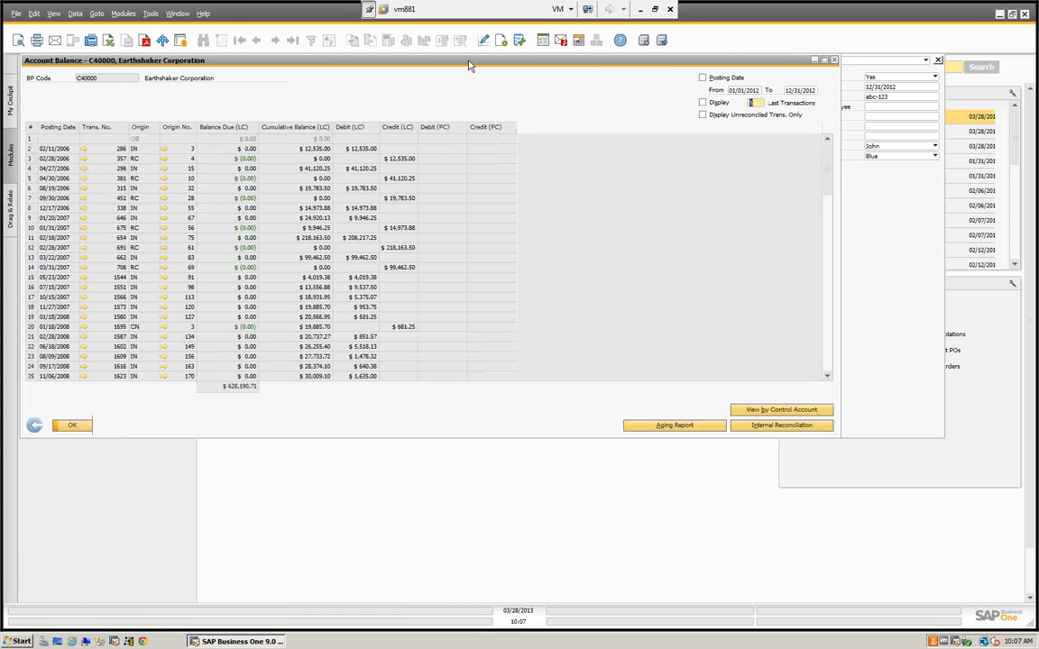
{"action": "left_click_drag", "start_coordinate": [429, 60], "coordinate": [462, 71]}
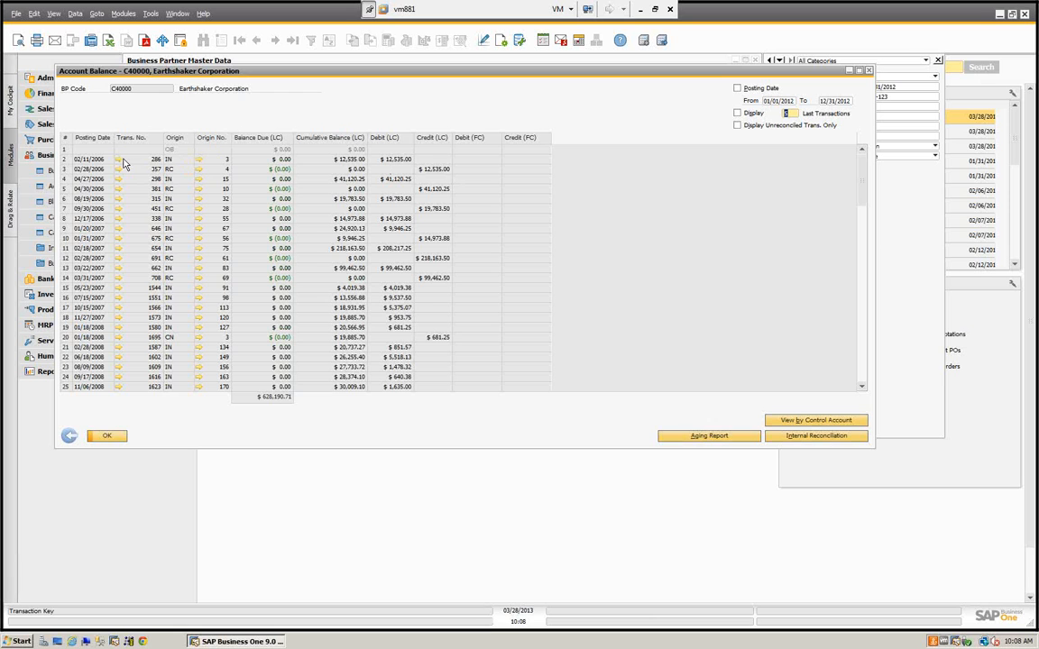
{"action": "left_click", "coordinate": [198, 159]}
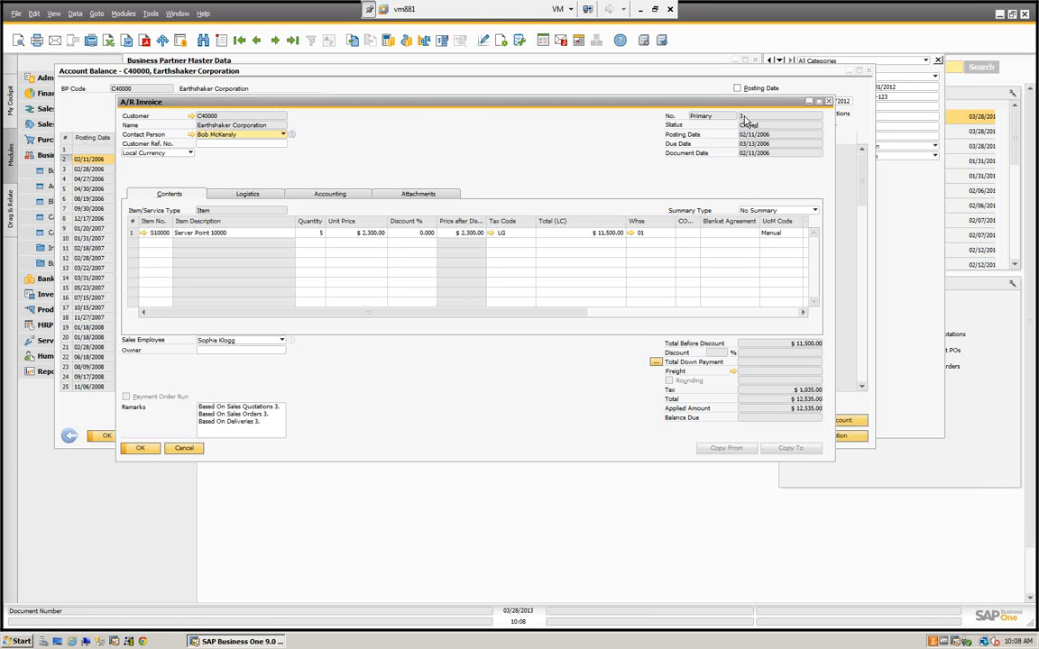
{"action": "left_click", "coordinate": [178, 451]}
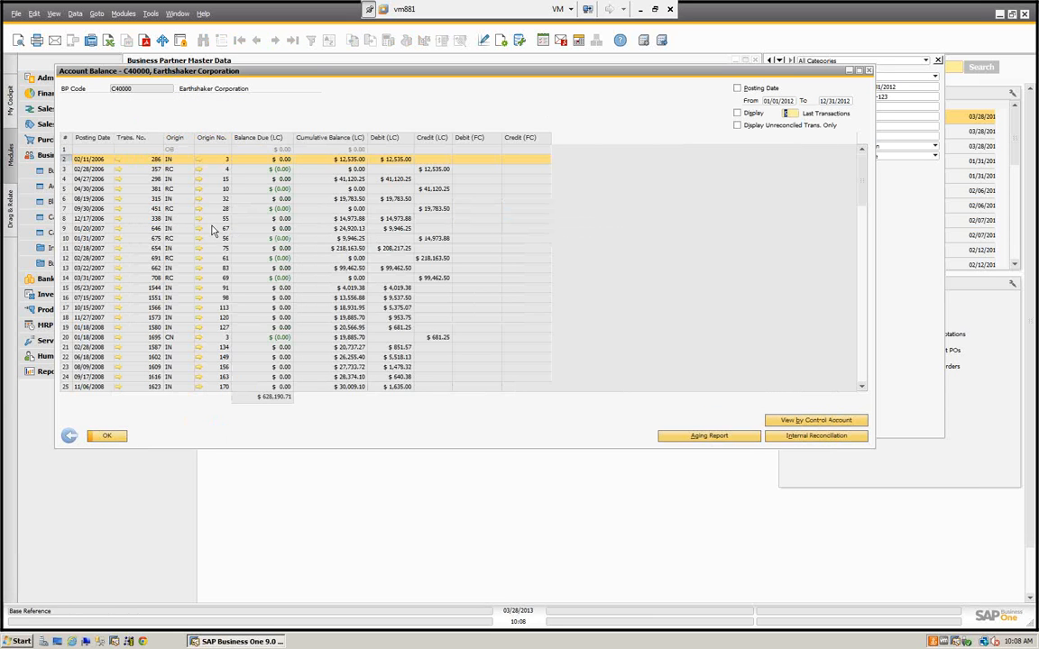
{"action": "left_click", "coordinate": [198, 169]}
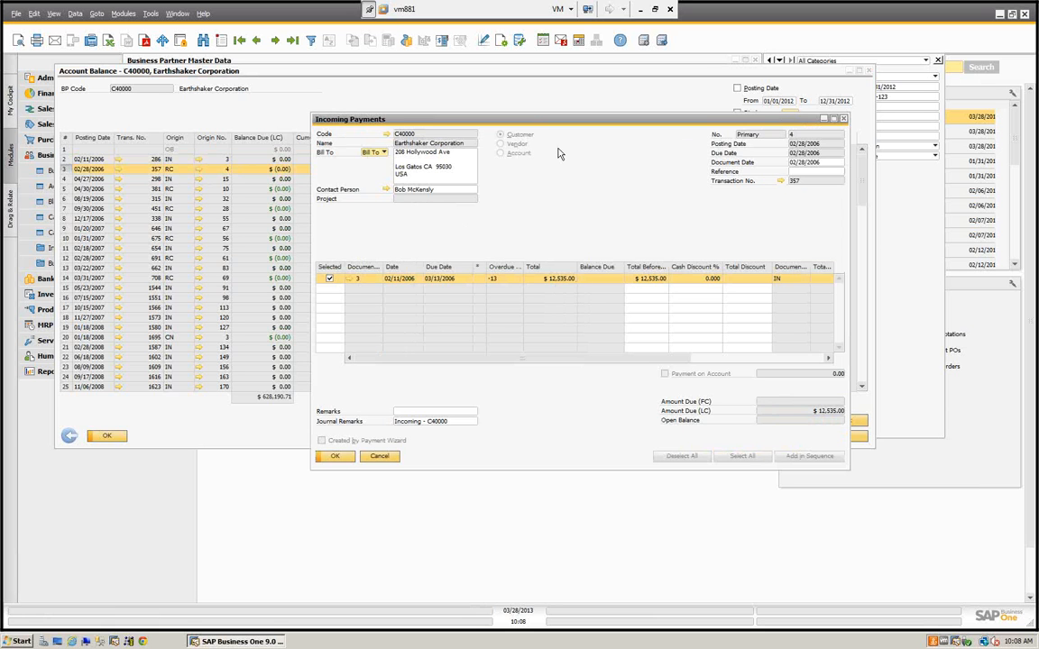
{"action": "left_click", "coordinate": [379, 457]}
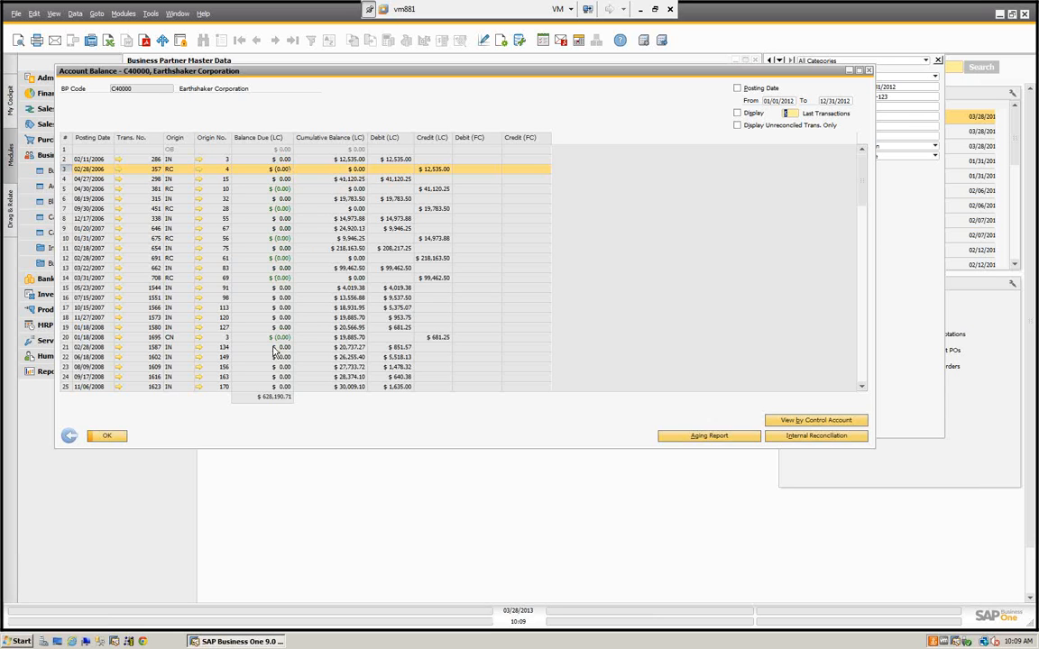
Toggle the unreconciled-only display on and off, and view the applied transactions of the 02/11/2006 invoice
{"action": "left_click", "coordinate": [736, 125]}
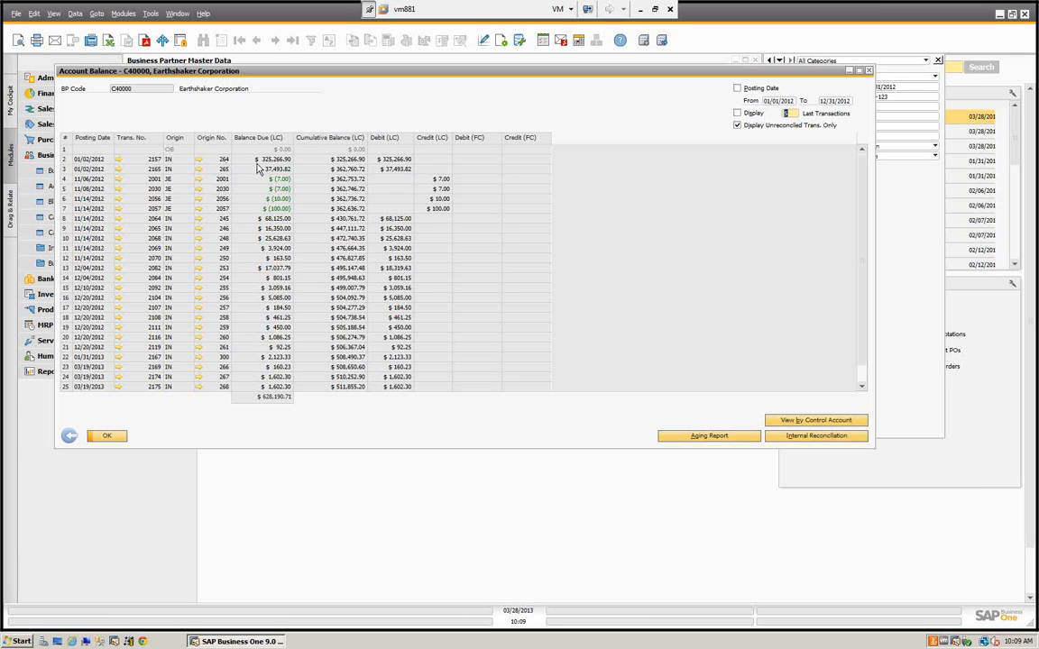
{"action": "left_click", "coordinate": [737, 126]}
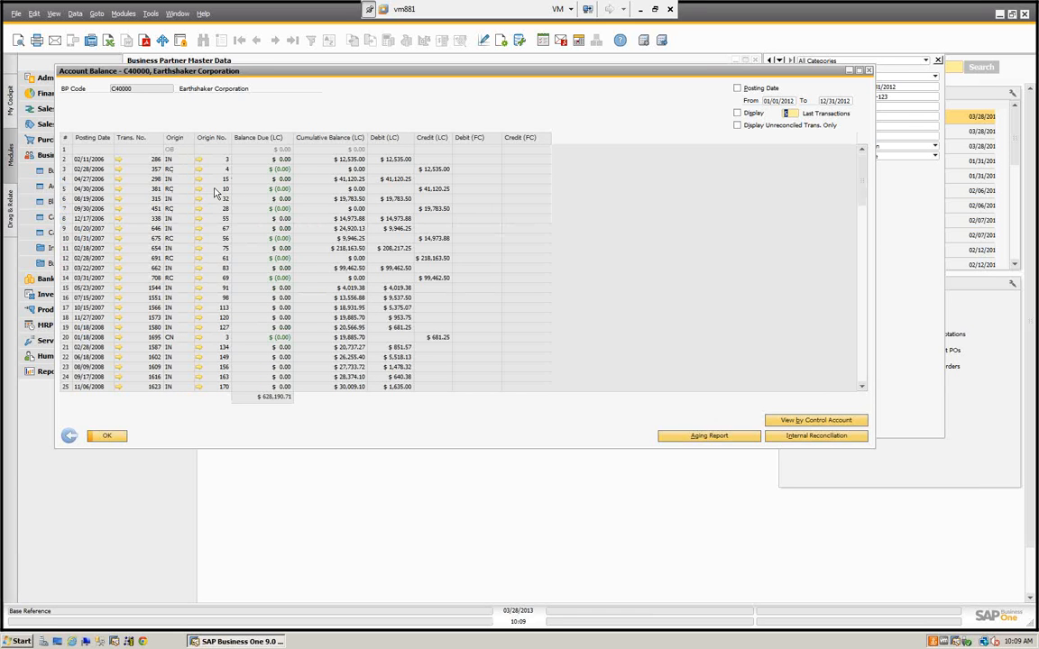
{"action": "right_click", "coordinate": [251, 164]}
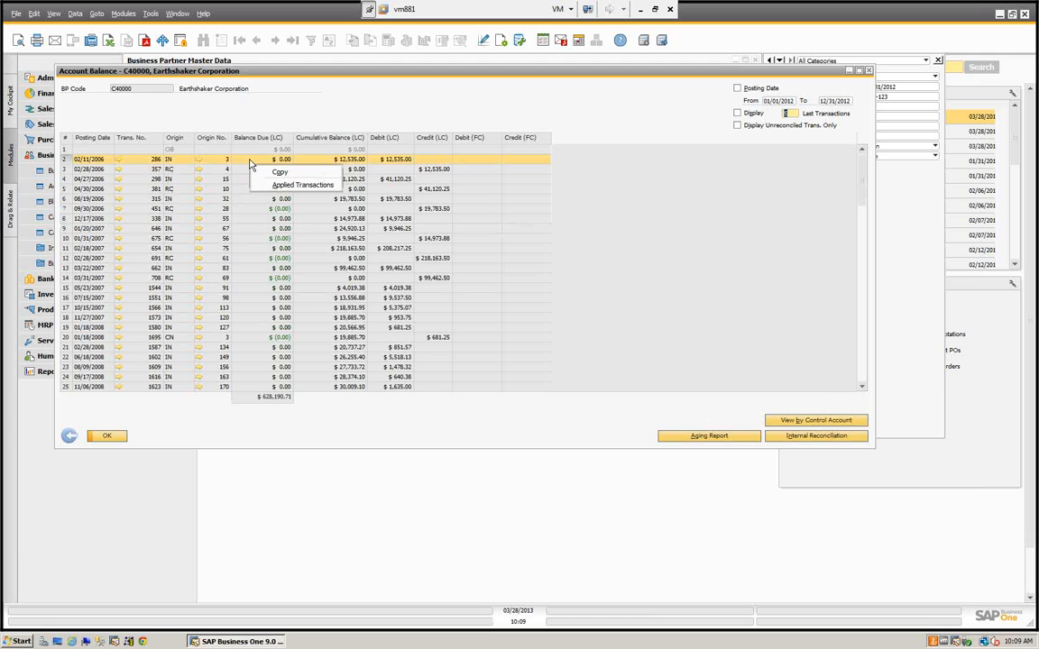
{"action": "left_click", "coordinate": [276, 185]}
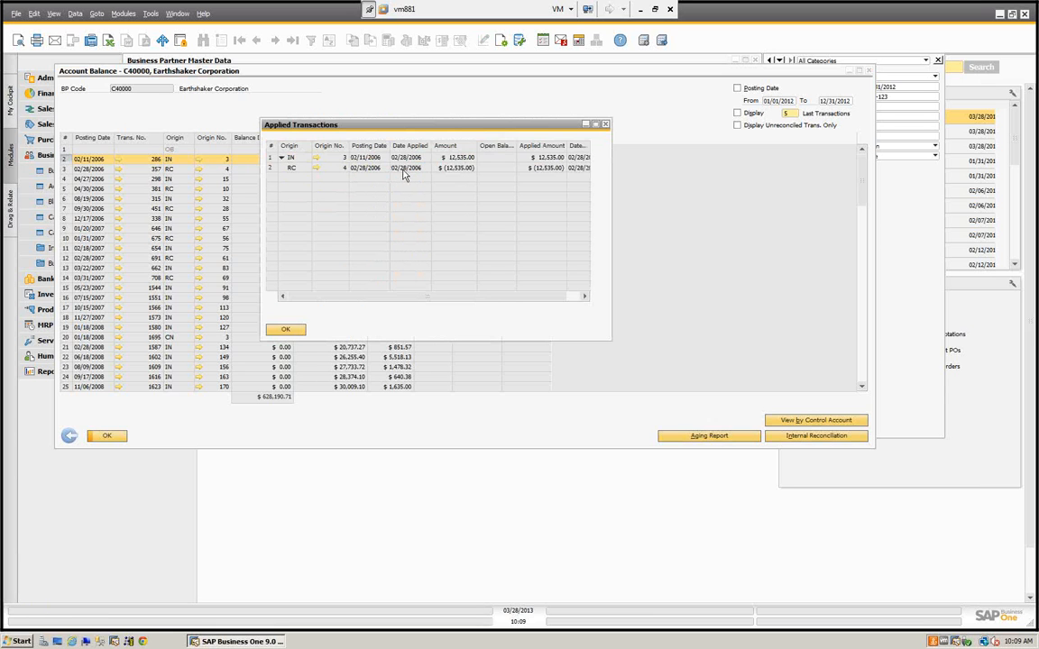
{"action": "left_click", "coordinate": [279, 330]}
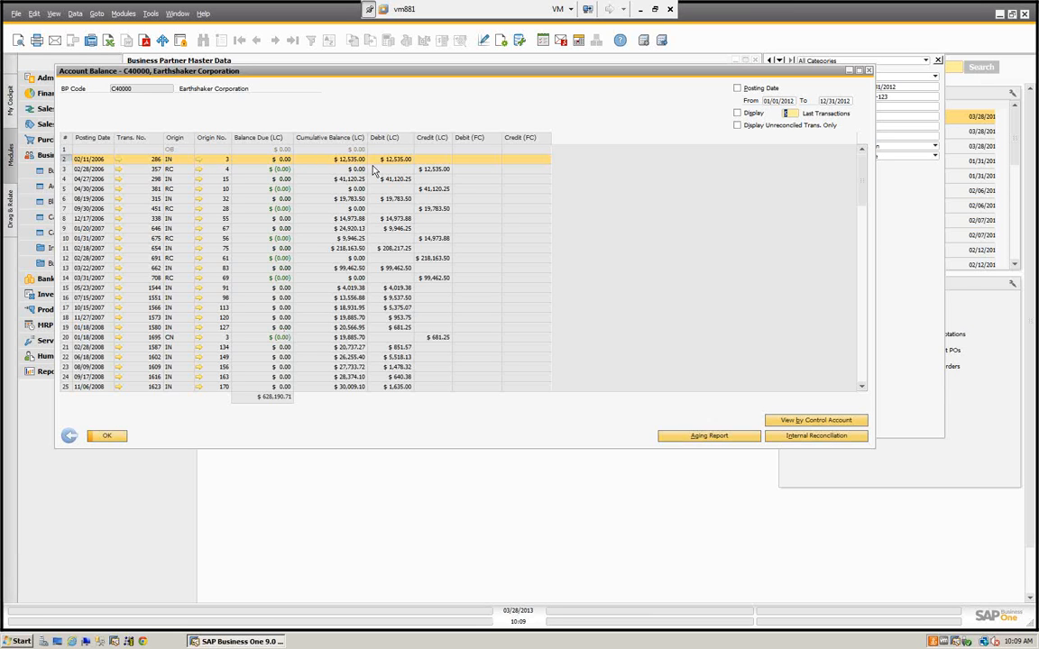
Reopen the 02/28/2006 incoming payment, look at the data commands available for it, and close it
{"action": "left_click", "coordinate": [198, 170]}
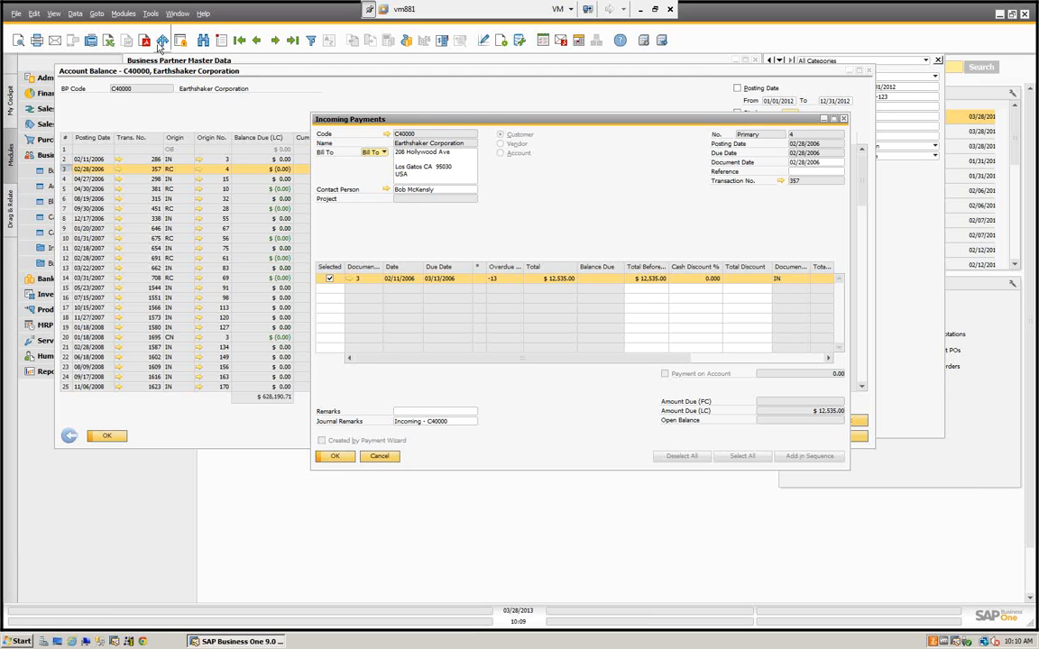
{"action": "left_click", "coordinate": [73, 15]}
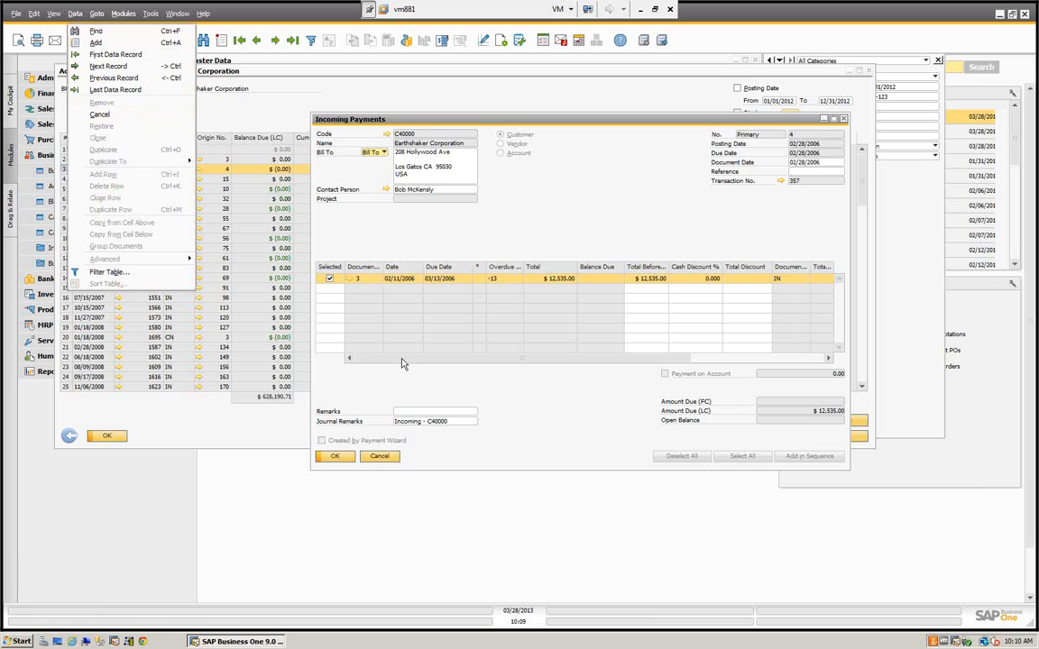
{"action": "left_click", "coordinate": [380, 457]}
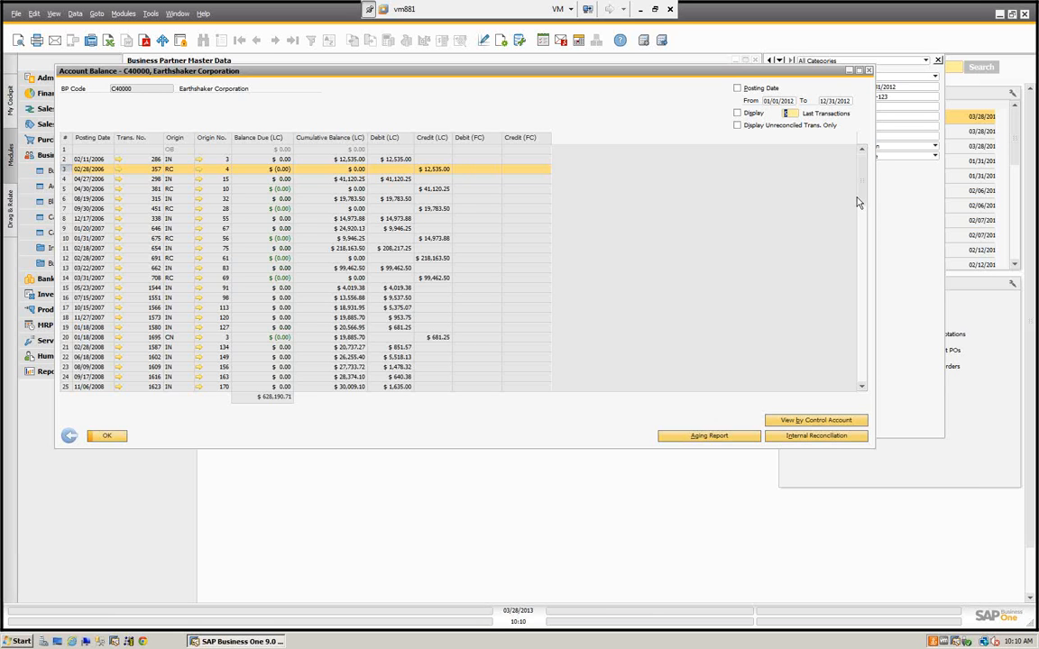
Review the most recent transactions in the account balance, and close the balance and the business partner record
{"action": "left_click_drag", "start_coordinate": [858, 203], "coordinate": [863, 400]}
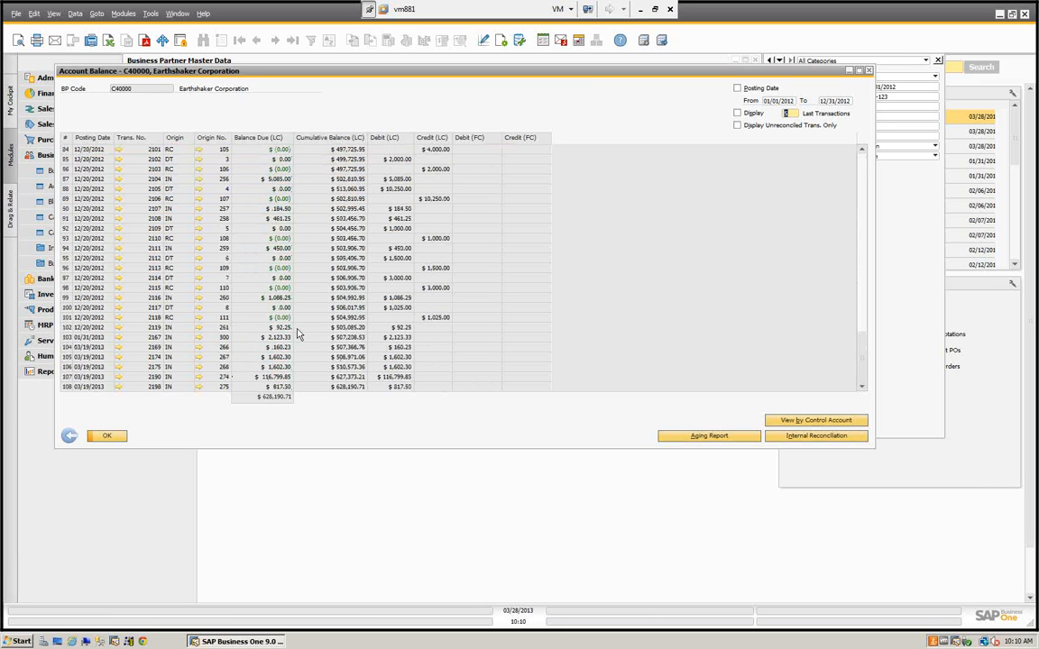
{"action": "left_click", "coordinate": [105, 437]}
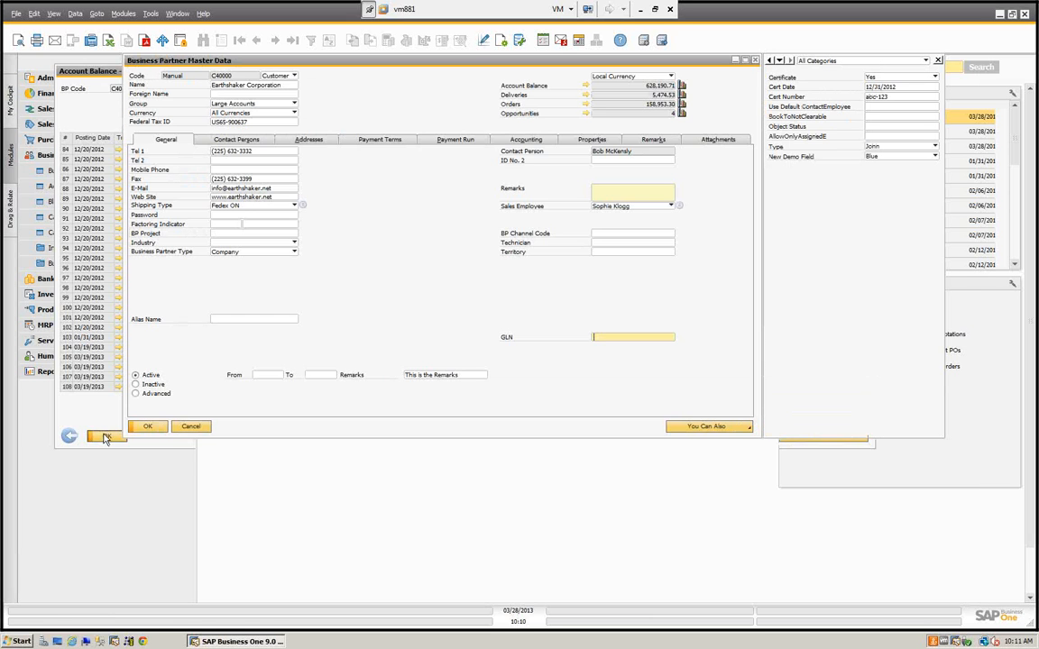
{"action": "left_click", "coordinate": [190, 431]}
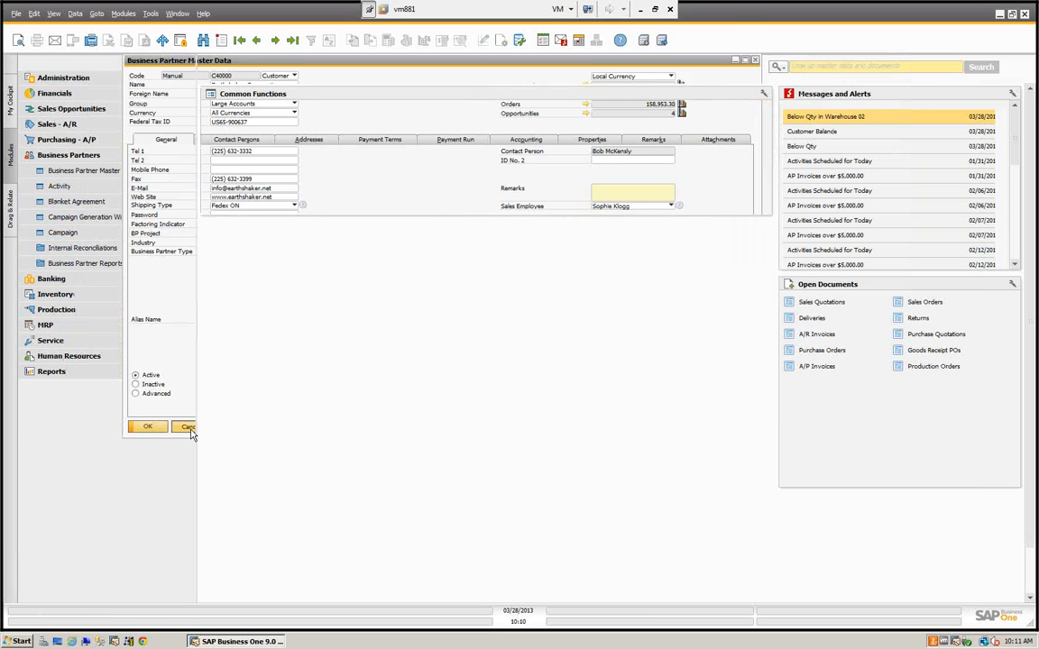
Open a blank incoming payment form from the Banking module and move it clear of the home screen widgets
{"action": "left_click", "coordinate": [68, 156]}
{"action": "left_click", "coordinate": [71, 171]}
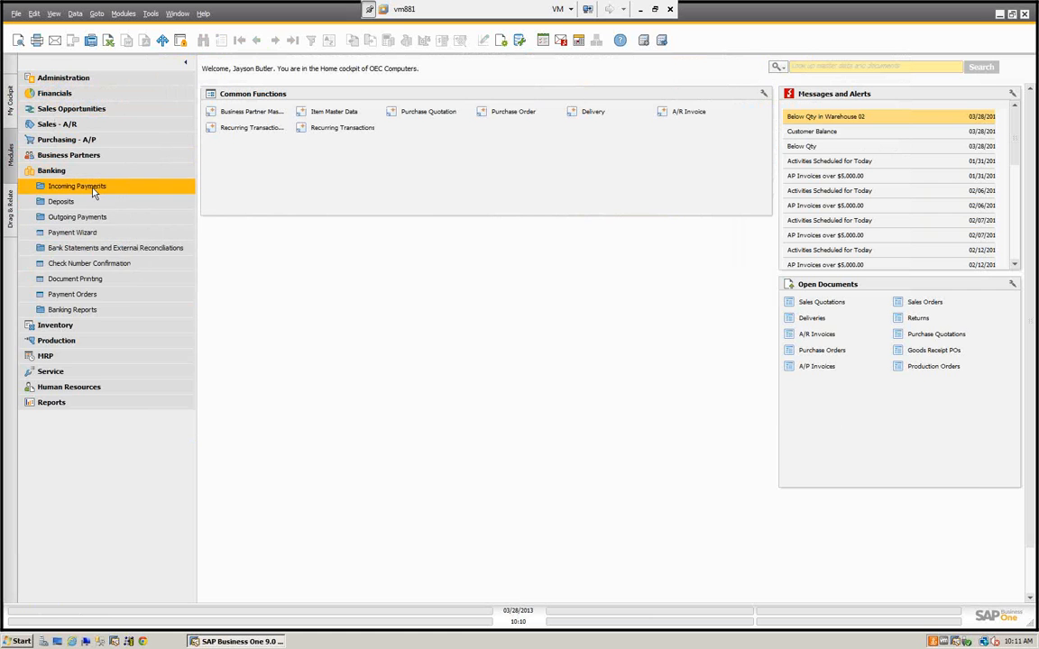
{"action": "left_click", "coordinate": [83, 190]}
{"action": "left_click", "coordinate": [95, 202]}
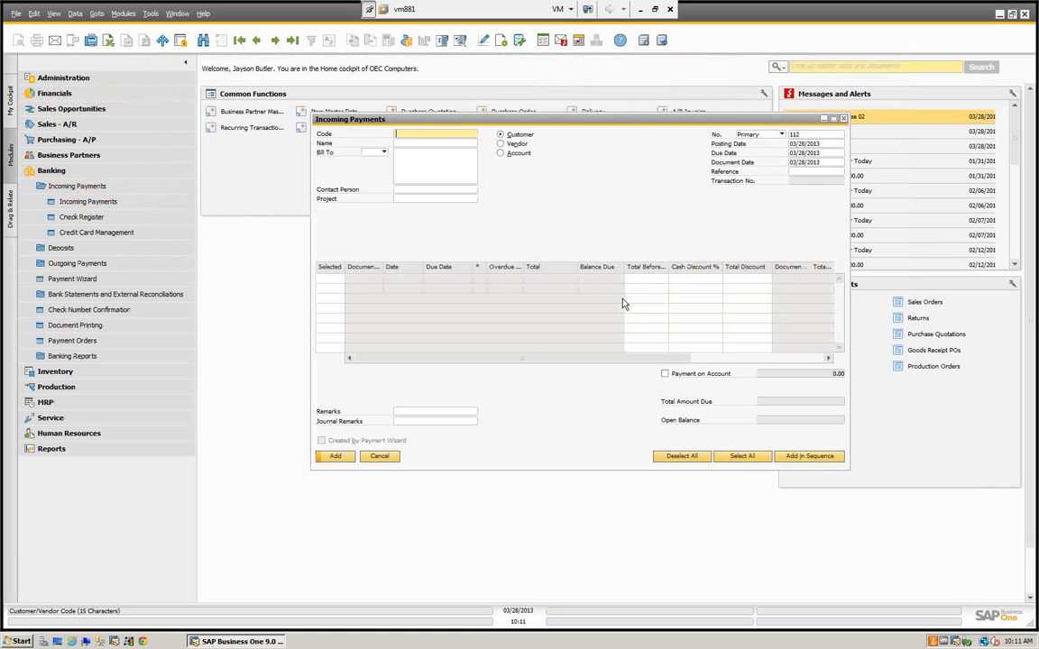
{"action": "left_click_drag", "start_coordinate": [510, 120], "coordinate": [427, 126]}
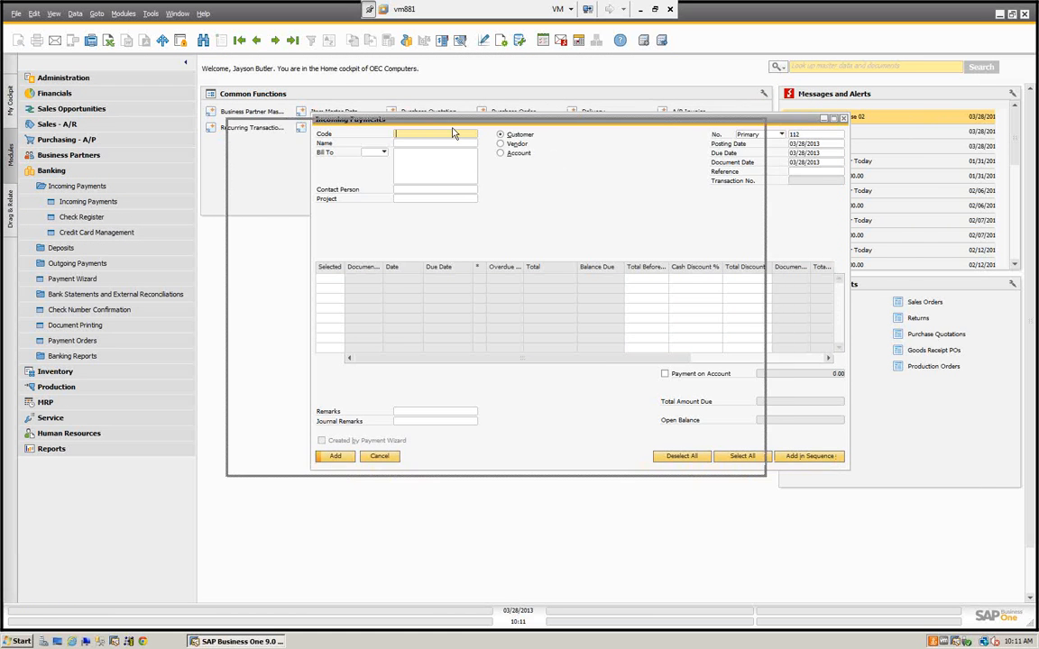
Choose Earthshaker Corporation as the paying customer by searching names that start with "e"
{"action": "left_click", "coordinate": [333, 148]}
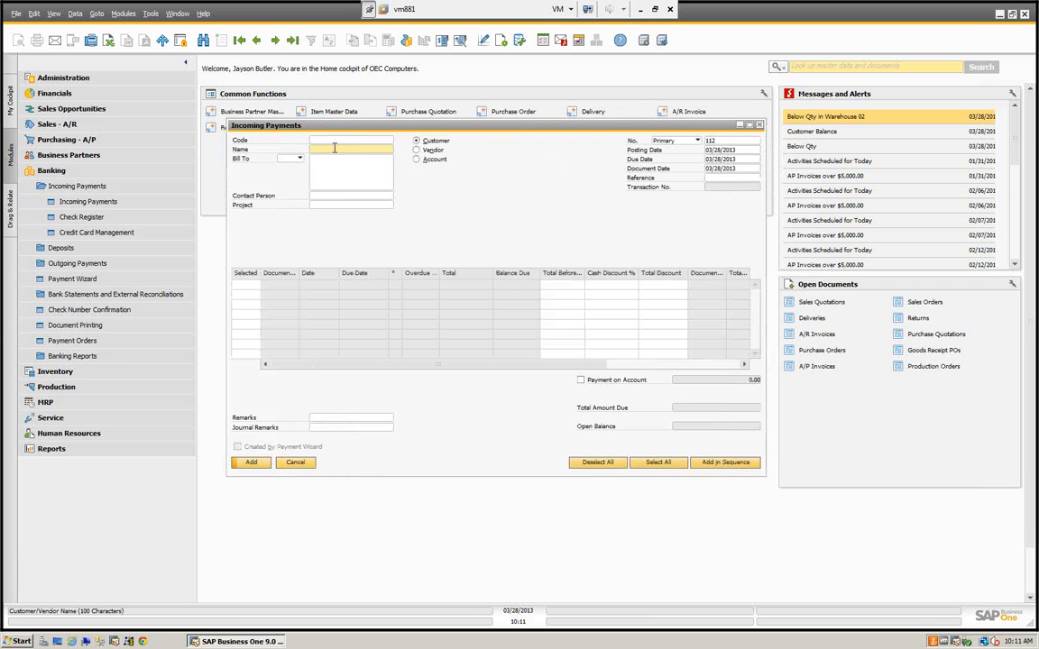
{"action": "type", "text": "q"}
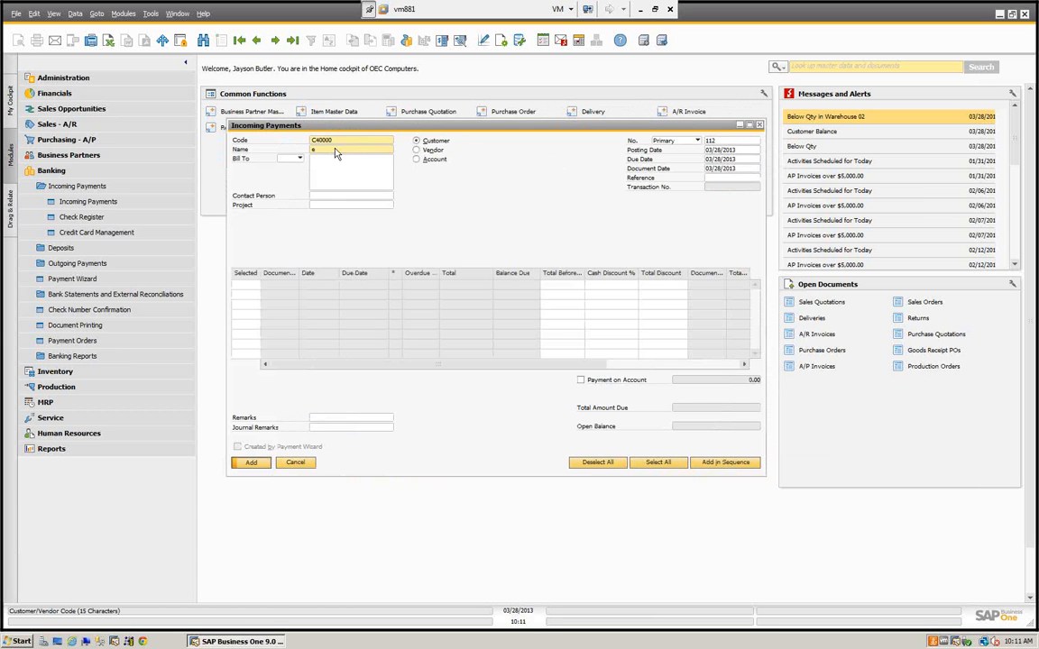
{"action": "key", "text": "Return"}
{"action": "left_click", "coordinate": [395, 333]}
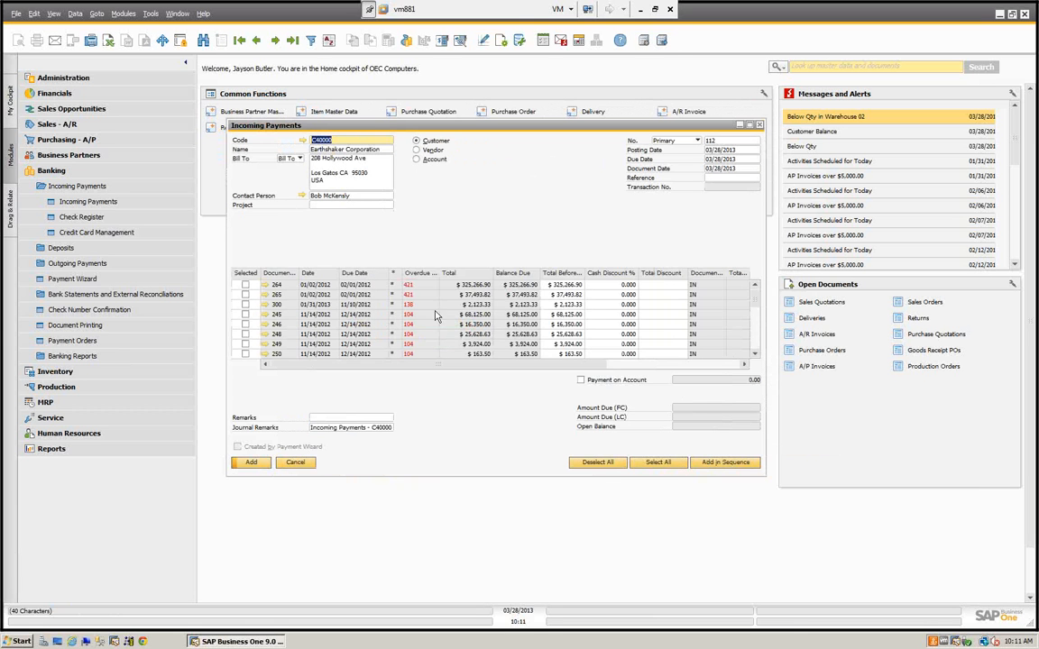
Look through the customer's open invoices, mark invoice 265 for payment, and clear the mark again
{"action": "scroll", "coordinate": [366, 295], "scroll_direction": "down", "scroll_amount": 2}
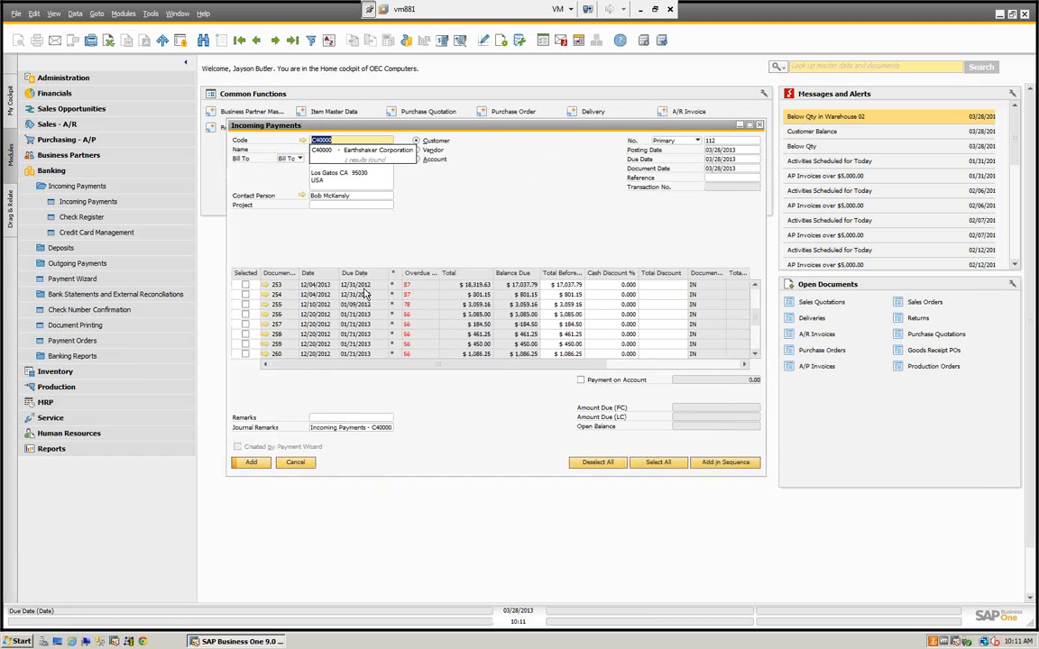
{"action": "scroll", "coordinate": [366, 295], "scroll_direction": "up", "scroll_amount": 3}
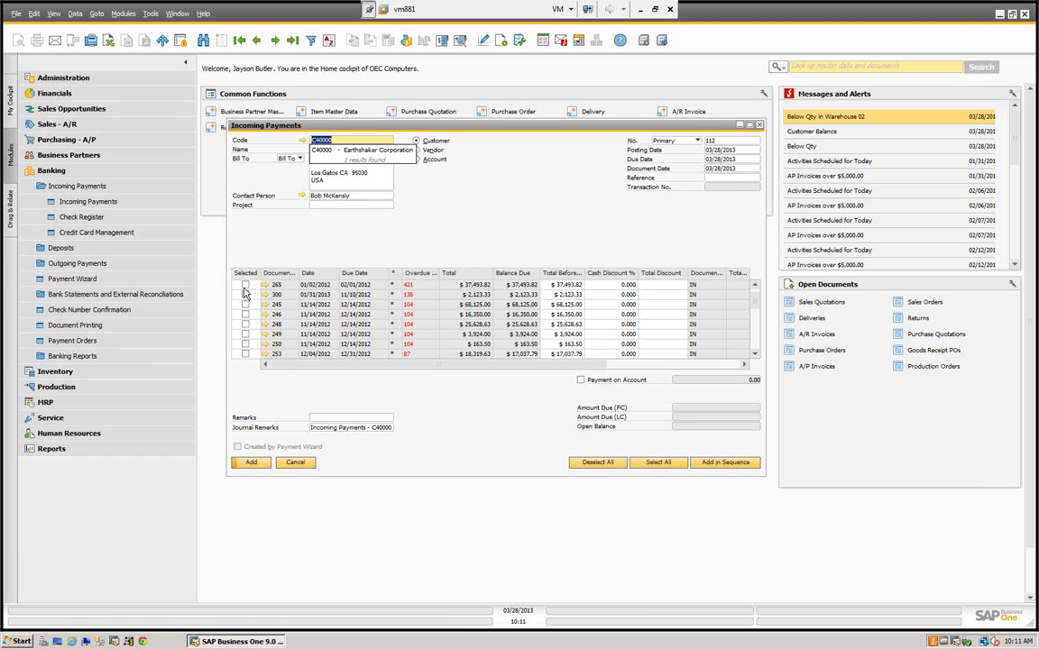
{"action": "left_click", "coordinate": [245, 285]}
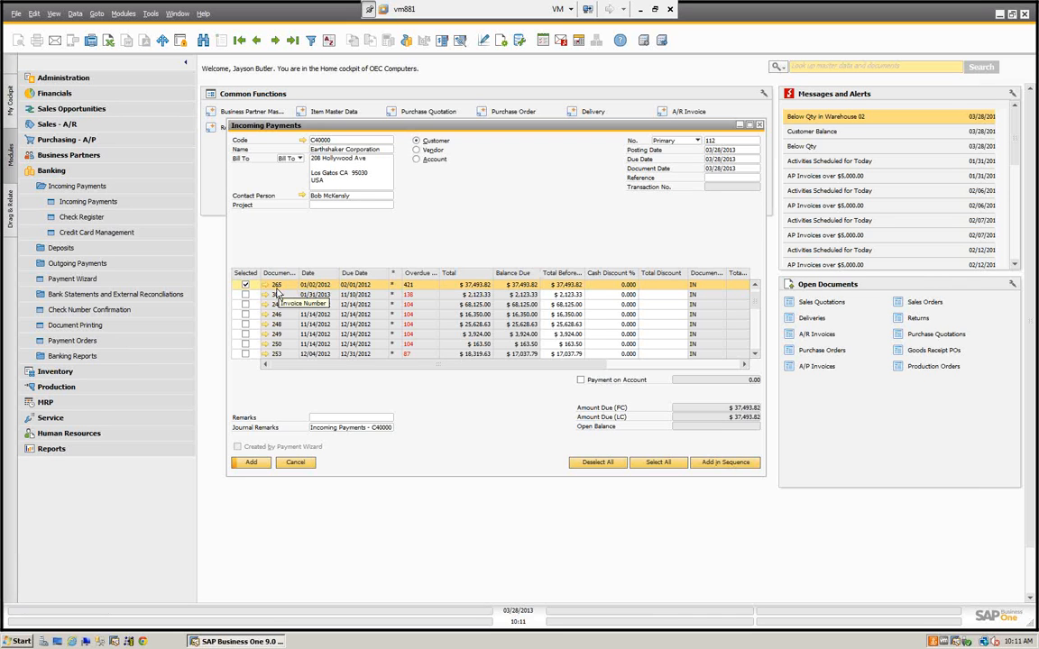
{"action": "left_click", "coordinate": [244, 286]}
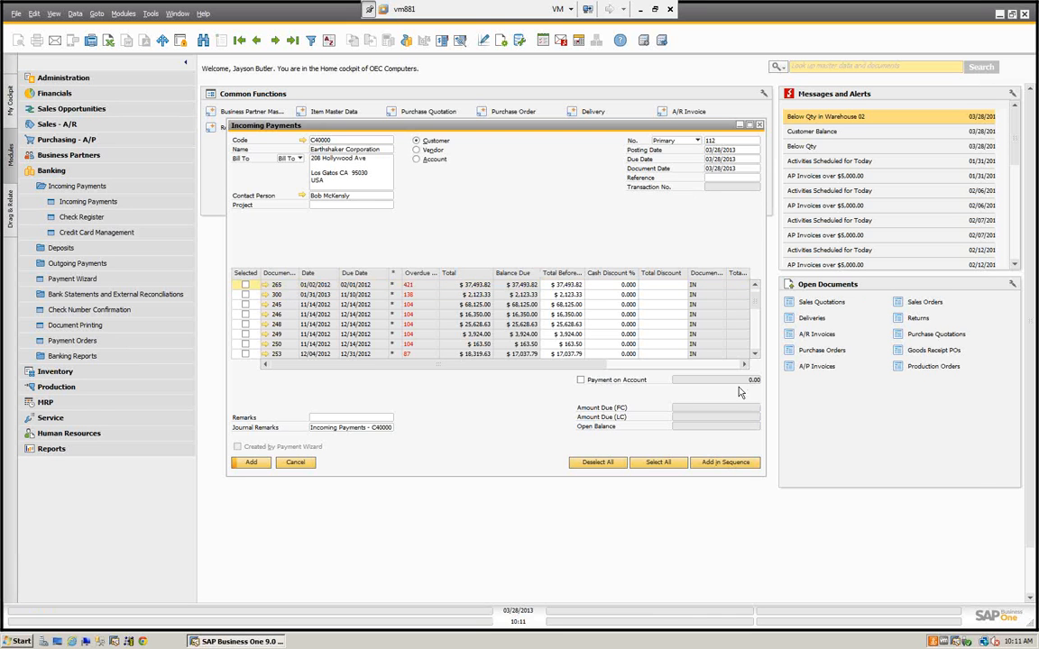
Enable payment on account for the incoming payment and set its amount to 15000
{"action": "left_click", "coordinate": [581, 380]}
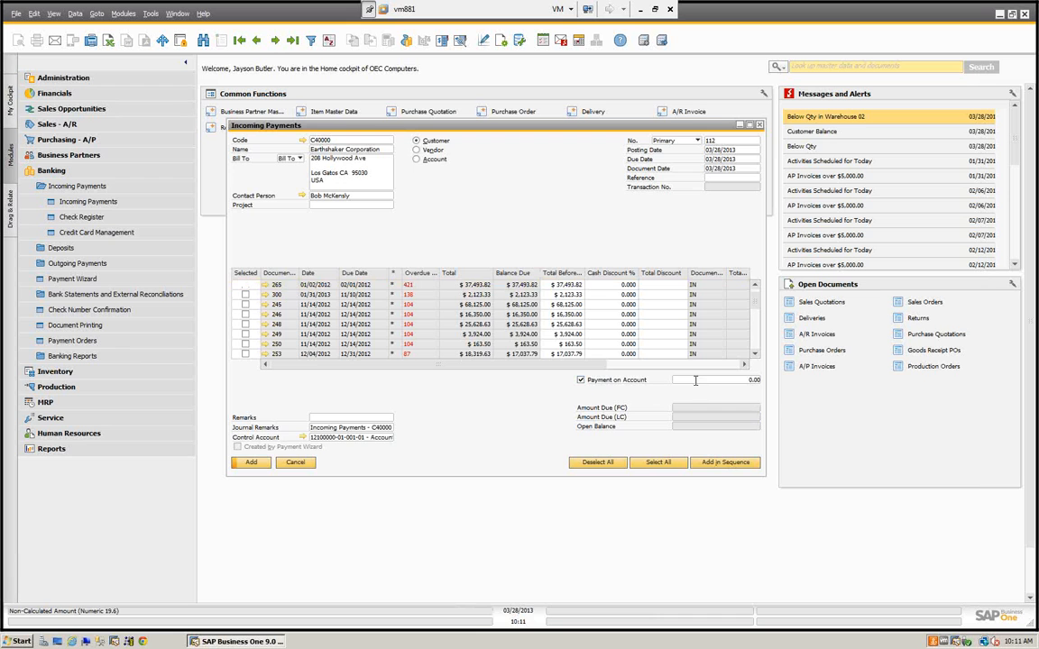
{"action": "left_click", "coordinate": [695, 380]}
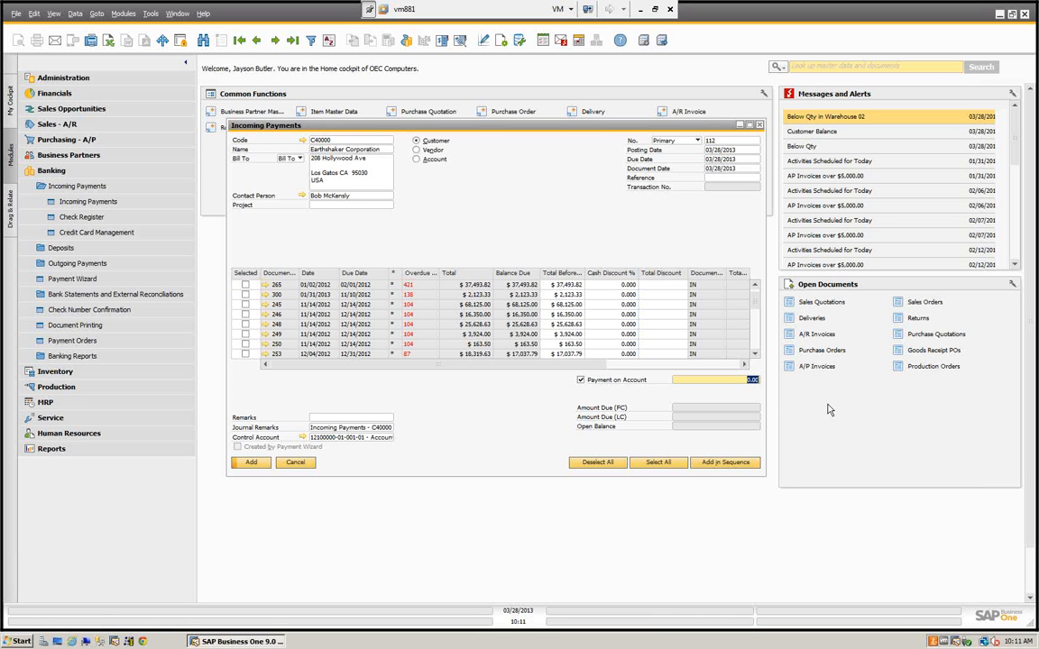
{"action": "type", "text": "15000"}
{"action": "key", "text": "Tab"}
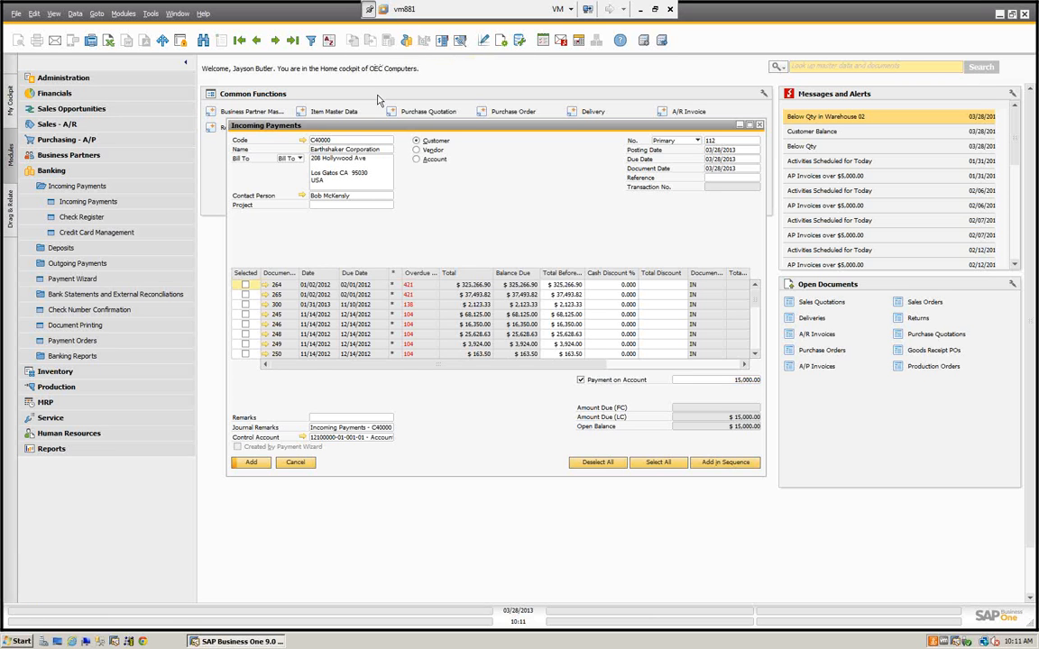
Open the payment means for a bank transfer and choose Cash at Bank - Checking as the G/L account, with the account list sorted by account code
{"action": "right_click", "coordinate": [495, 186]}
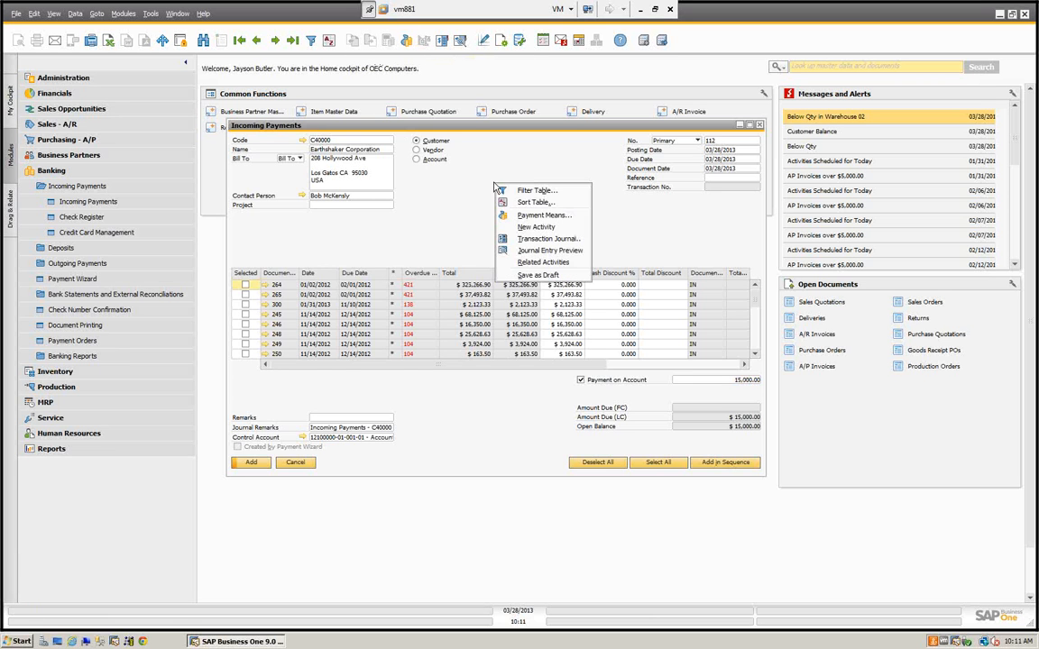
{"action": "left_click", "coordinate": [530, 217]}
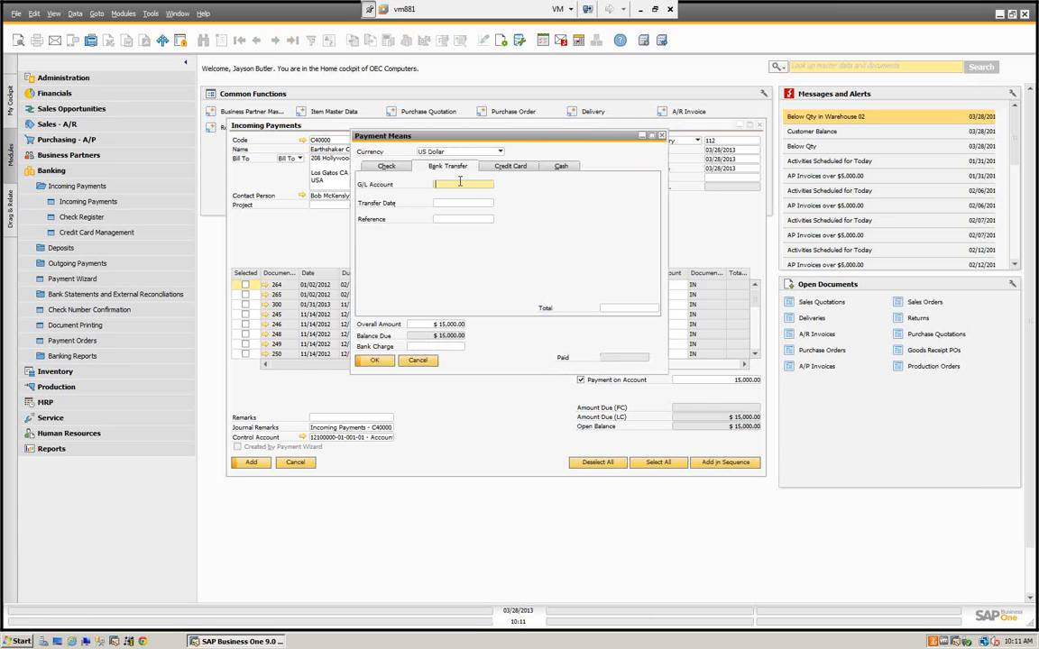
{"action": "key", "text": "Tab"}
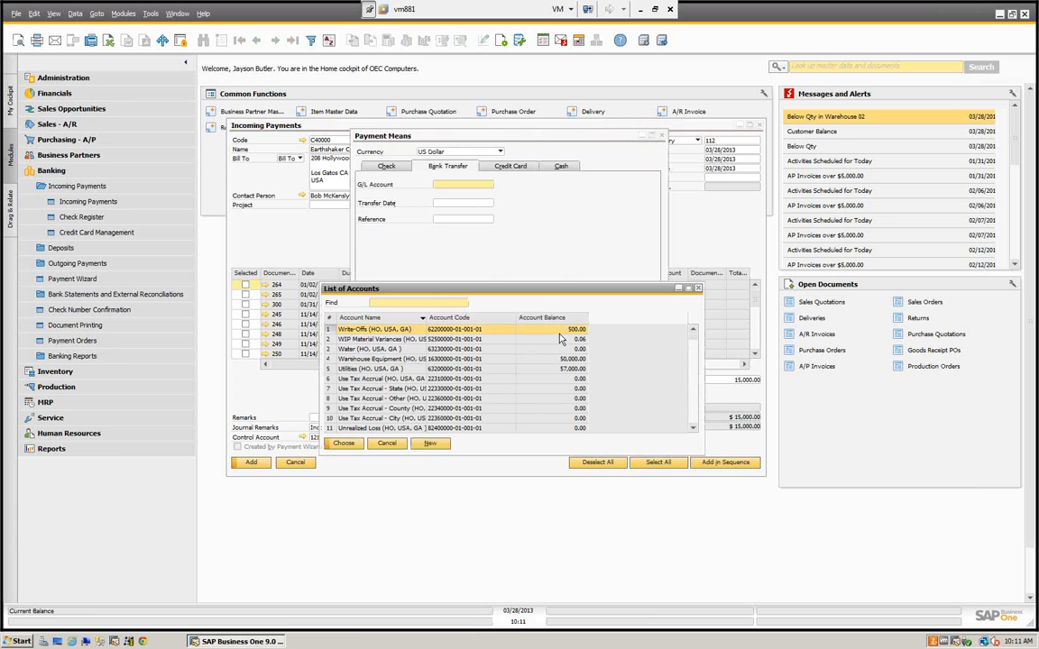
{"action": "scroll", "coordinate": [415, 357], "scroll_direction": "down", "scroll_amount": 3}
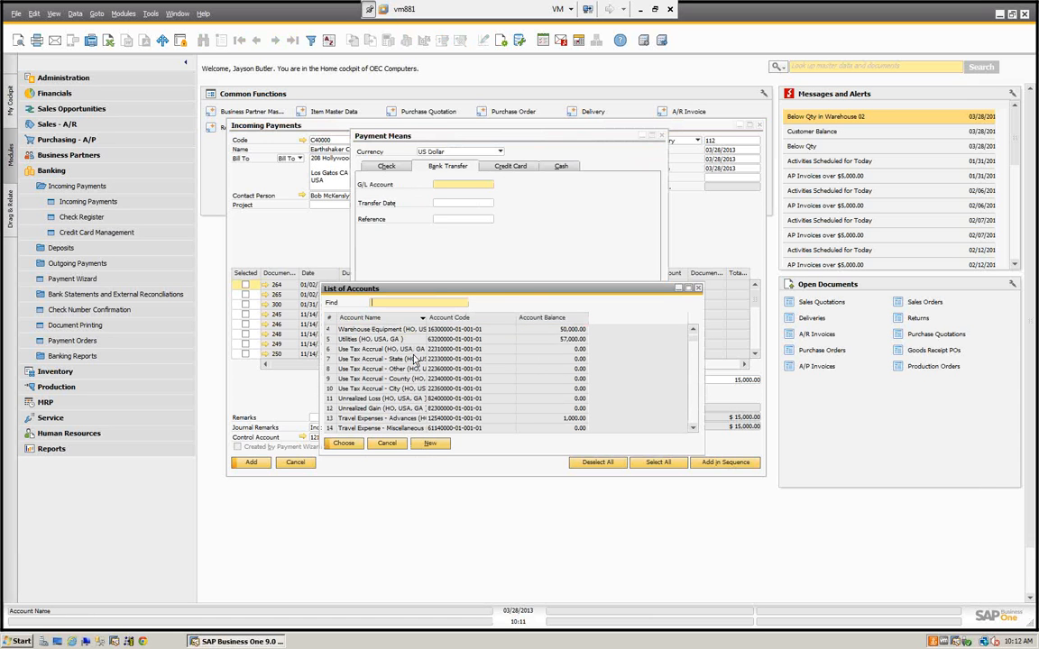
{"action": "scroll", "coordinate": [415, 358], "scroll_direction": "up", "scroll_amount": 3}
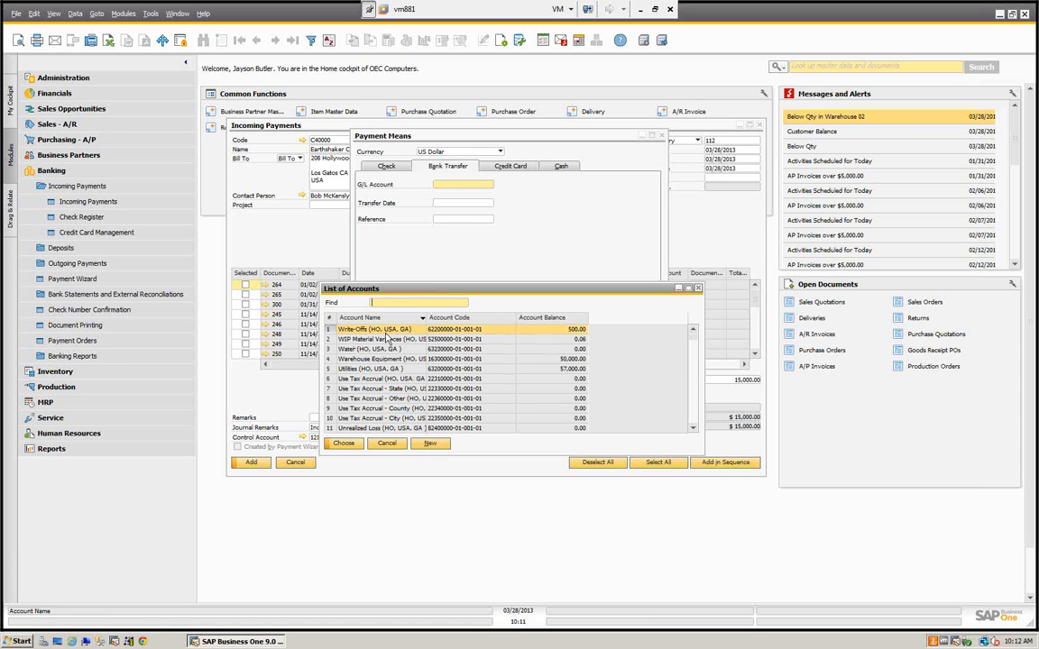
{"action": "type", "text": "b"}
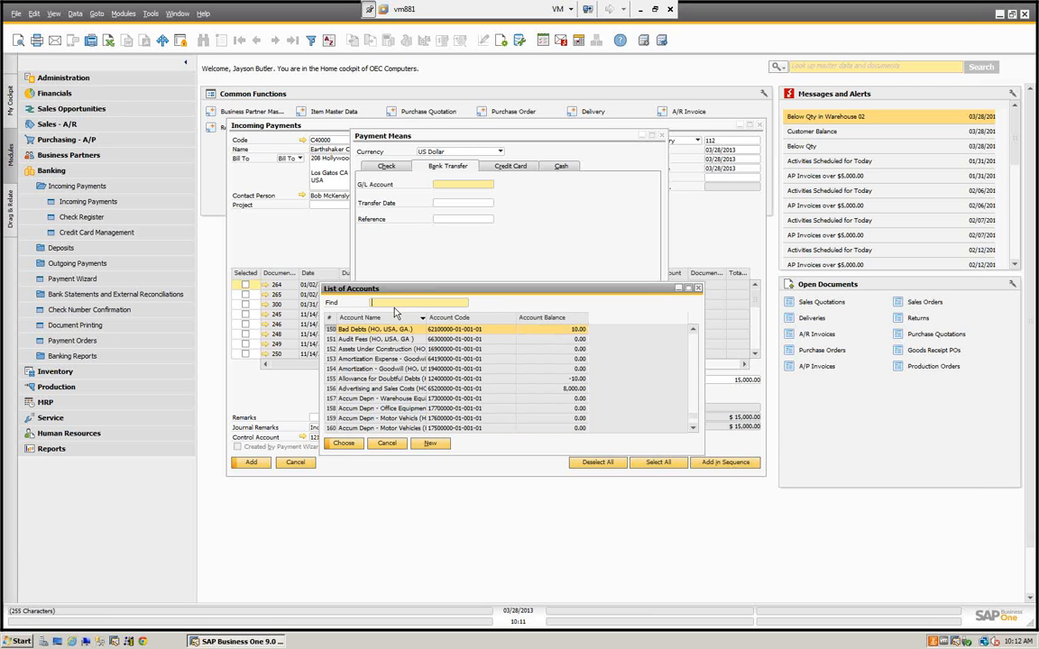
{"action": "key", "text": "BackSpace"}
{"action": "double_click", "coordinate": [470, 320]}
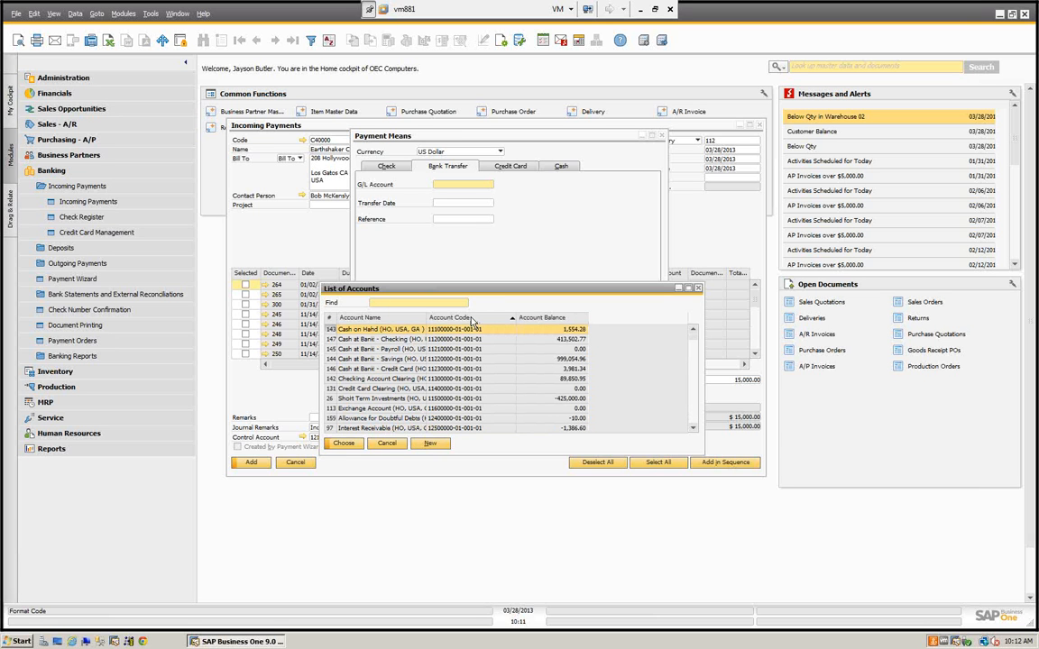
{"action": "left_click", "coordinate": [402, 340]}
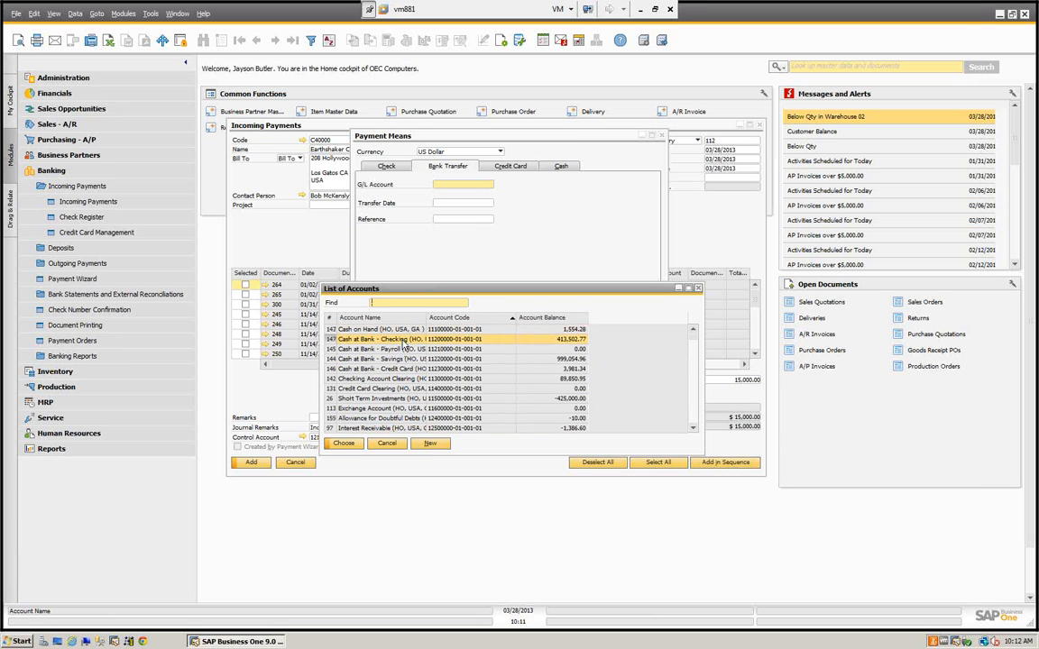
{"action": "left_click", "coordinate": [344, 442]}
Enter transfer date 03/28/2013, reference "demo" and the full $ 15,000.00 balance as the bank transfer total, and accept the payment means
{"action": "left_click", "coordinate": [456, 203]}
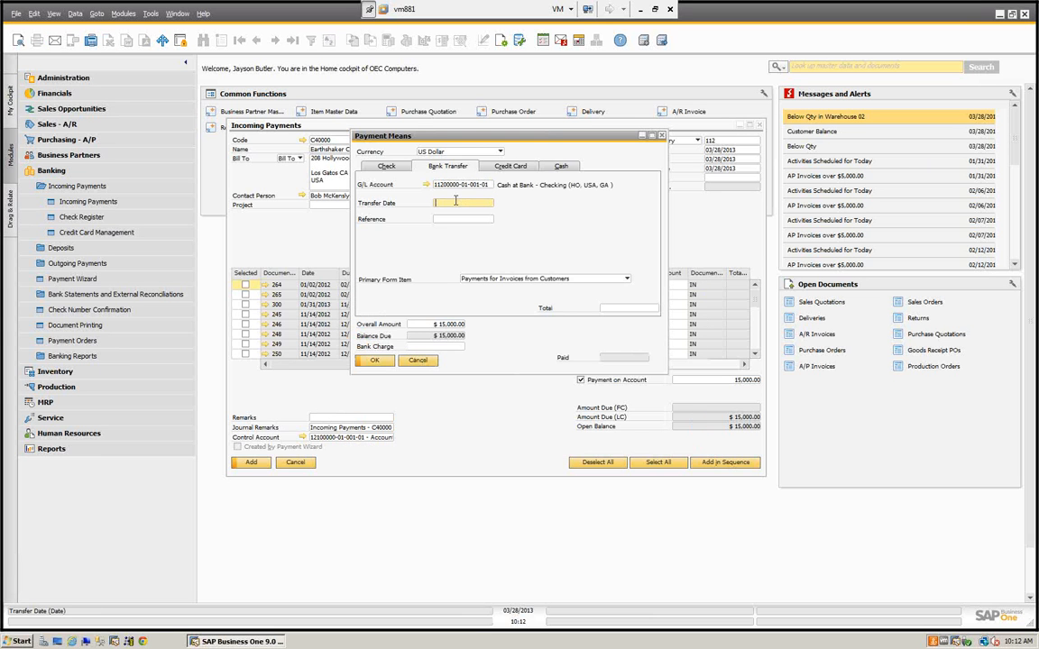
{"action": "type", "text": "t"}
{"action": "left_click", "coordinate": [482, 216]}
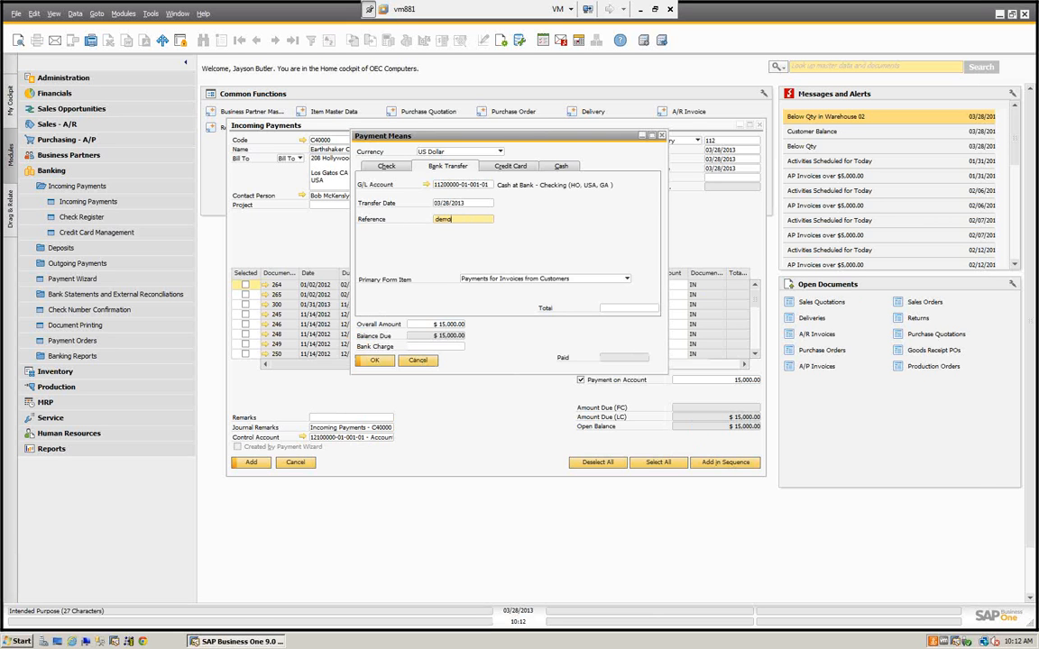
{"action": "left_click", "coordinate": [635, 307]}
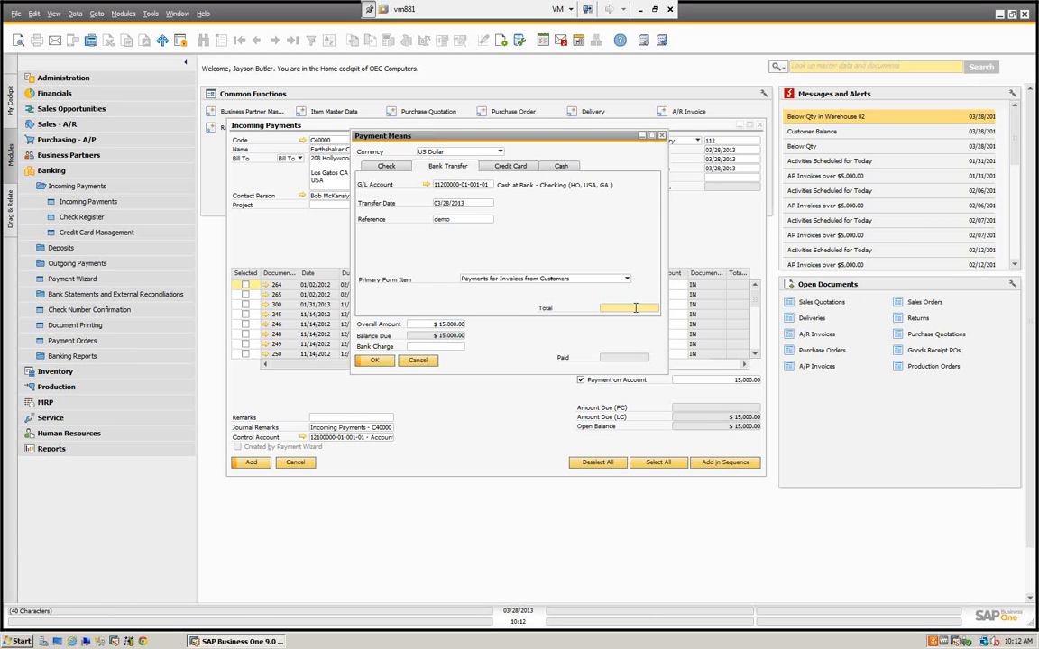
{"action": "right_click", "coordinate": [635, 307]}
{"action": "left_click", "coordinate": [684, 334]}
{"action": "left_click", "coordinate": [373, 361]}
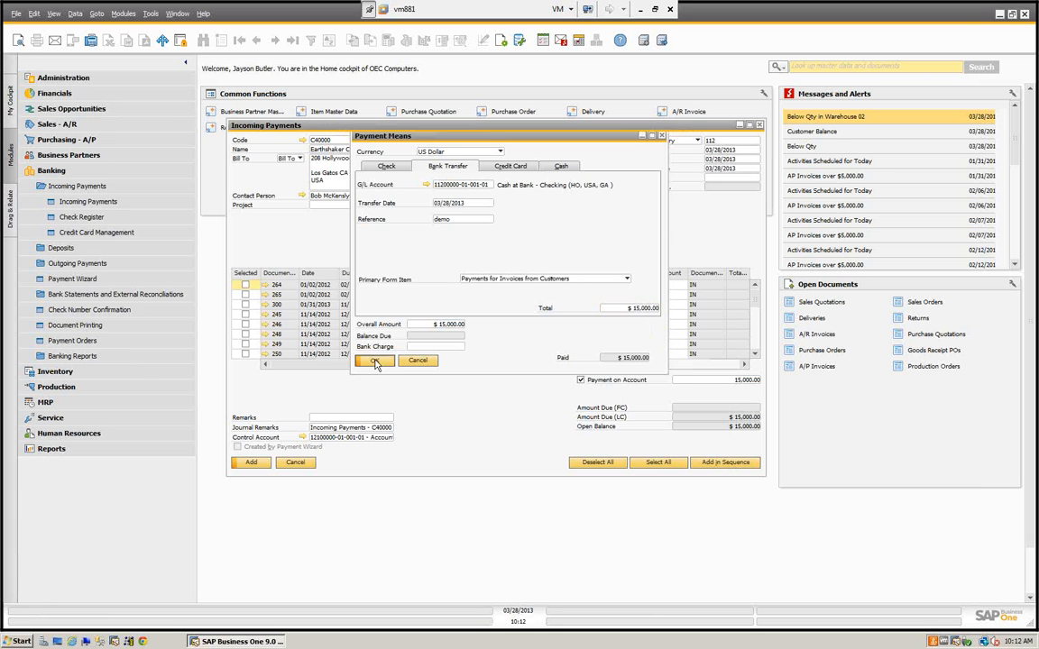
Add the incoming payment and confirm it, check the posted payment record, and close the form
{"action": "left_click", "coordinate": [250, 462]}
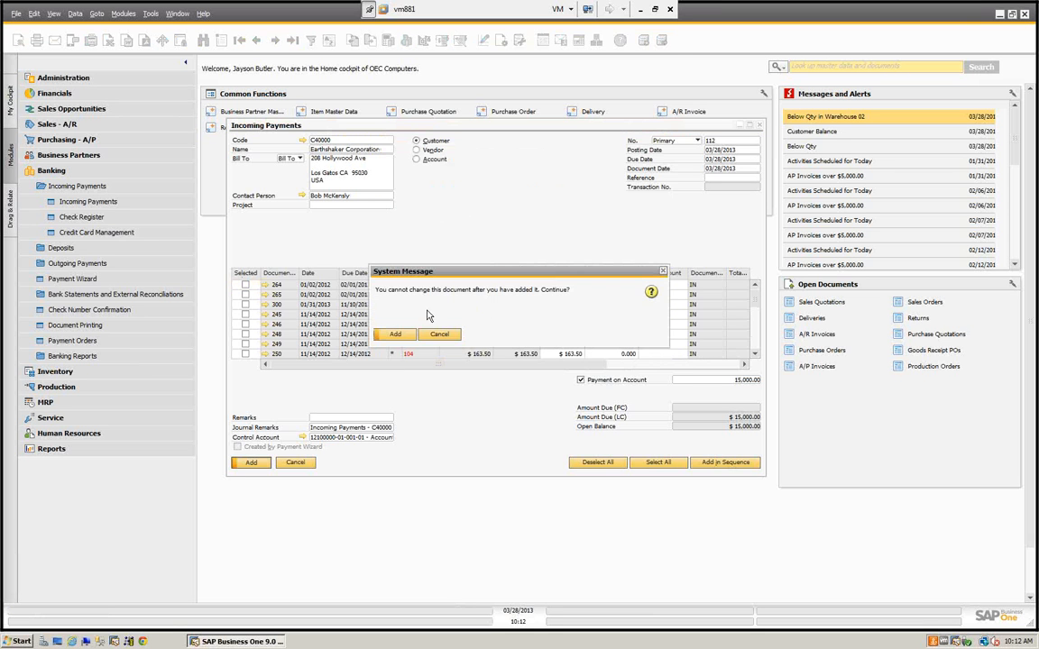
{"action": "left_click", "coordinate": [391, 334]}
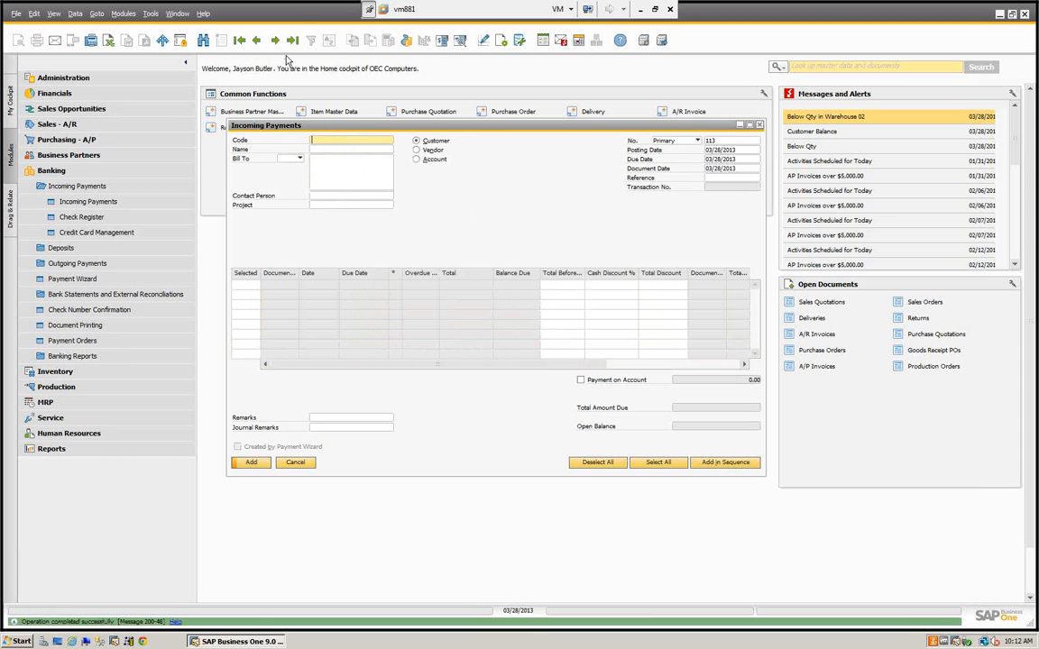
{"action": "left_click", "coordinate": [258, 41]}
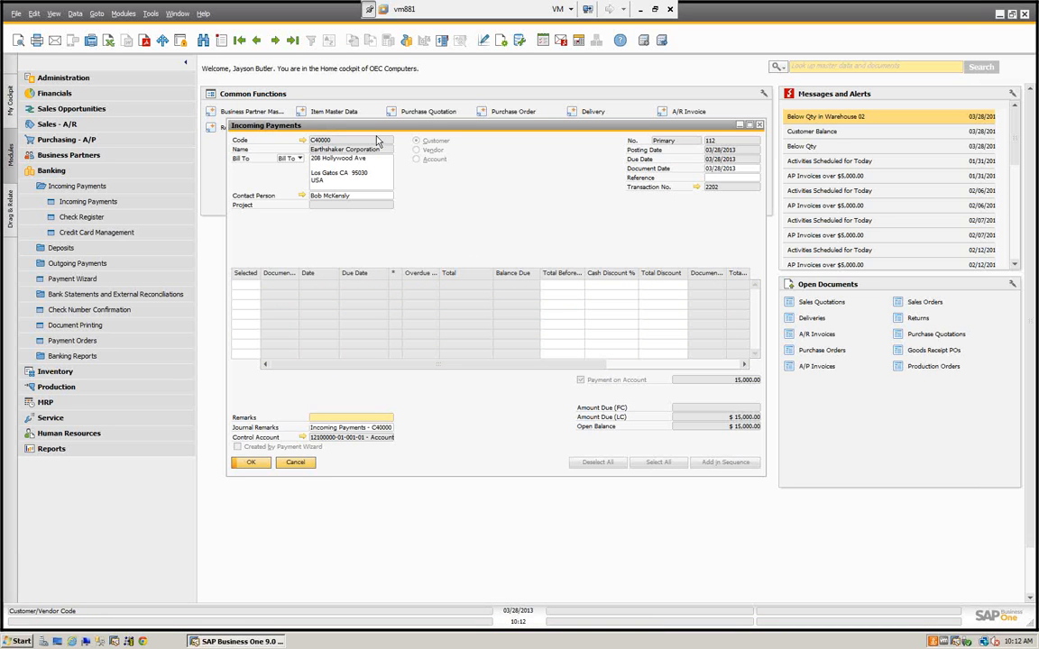
{"action": "left_click", "coordinate": [293, 463]}
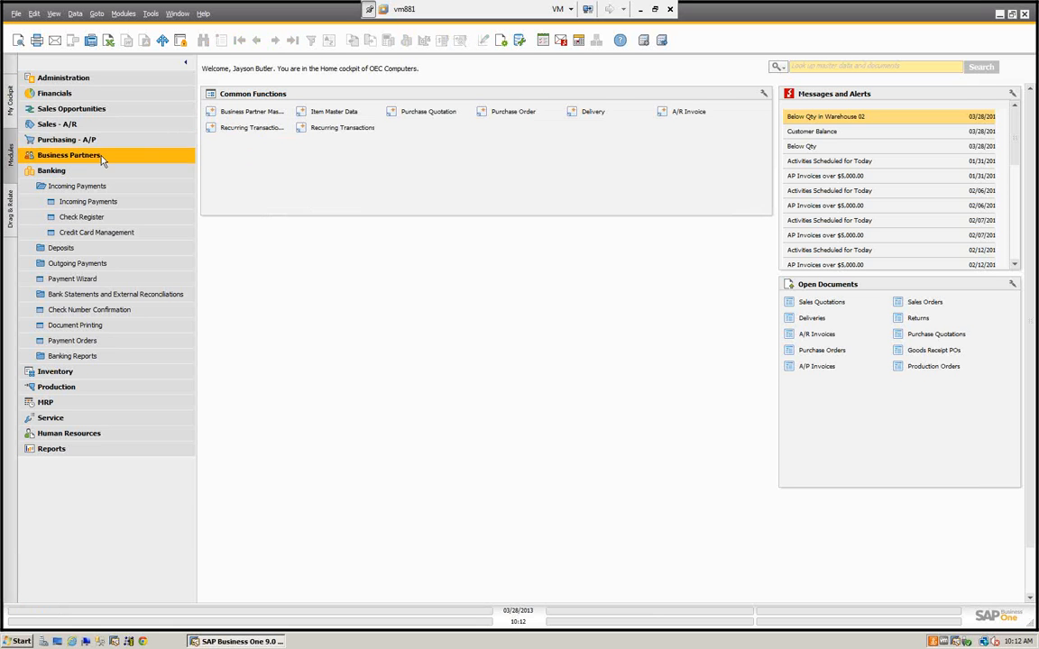
Open a new A/R credit memo from the Sales - A/R module and choose Earthshaker Corporation as the customer by searching names with "e"
{"action": "left_click", "coordinate": [59, 172]}
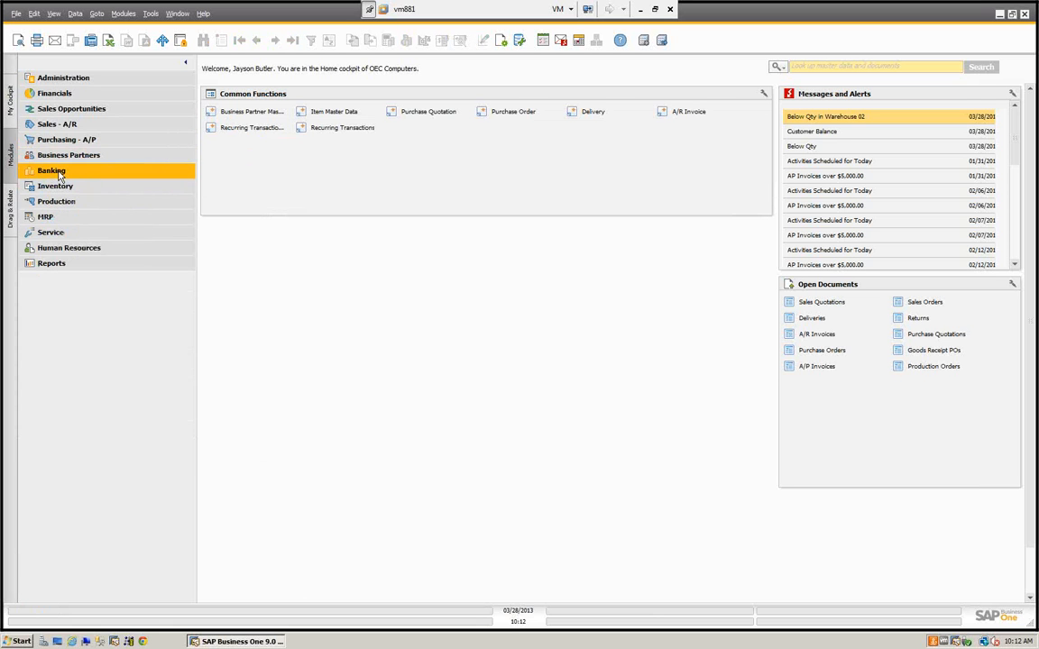
{"action": "left_click", "coordinate": [68, 126]}
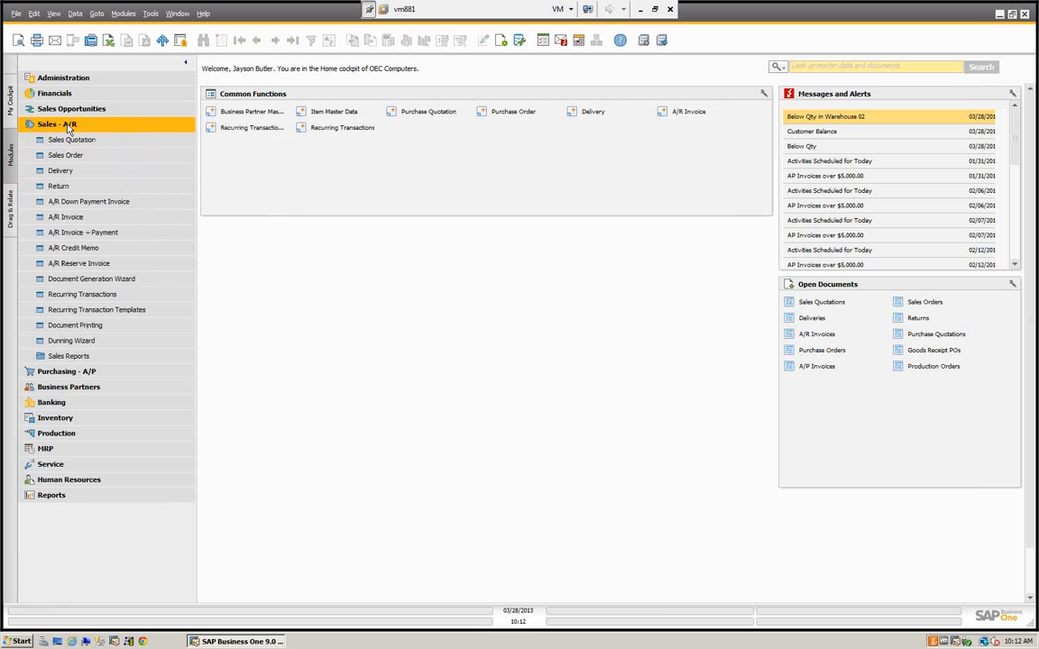
{"action": "left_click", "coordinate": [75, 249]}
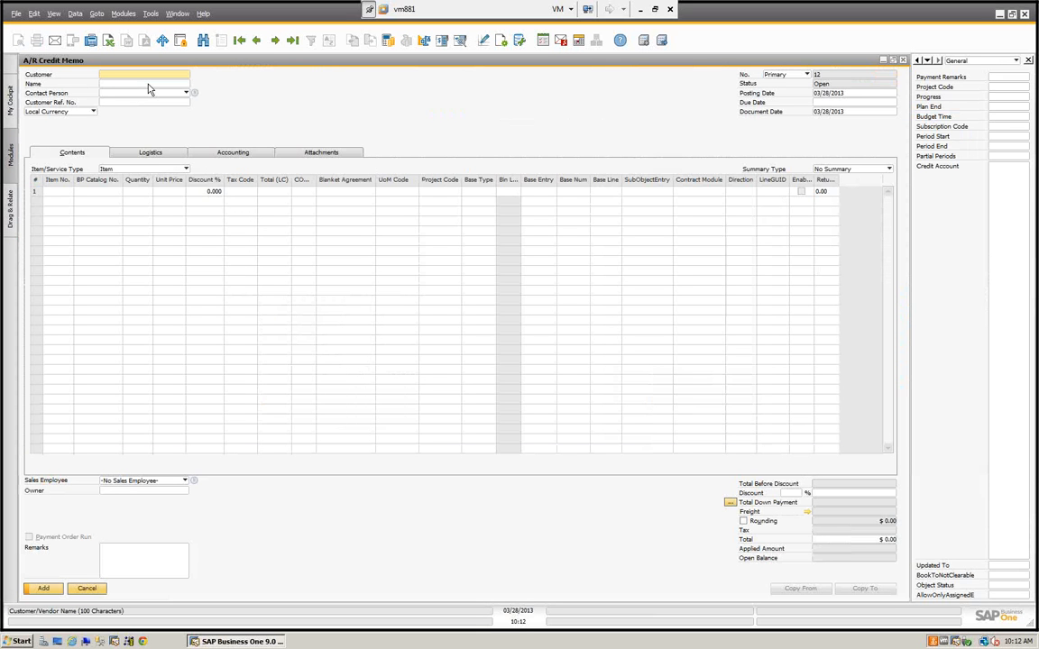
{"action": "left_click", "coordinate": [149, 84]}
{"action": "type", "text": "e"}
Add item A00001, IBM Infoprint 1312, to the first credit memo line by searching item numbers that start with "a"
{"action": "left_click", "coordinate": [55, 192]}
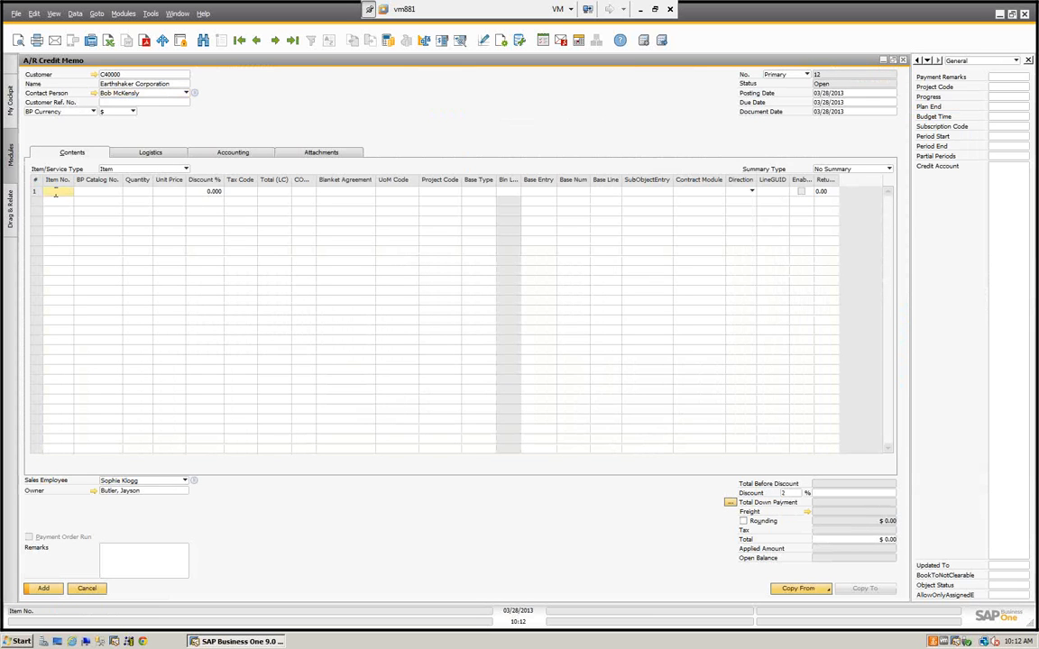
{"action": "type", "text": "a"}
{"action": "key", "text": "Tab"}
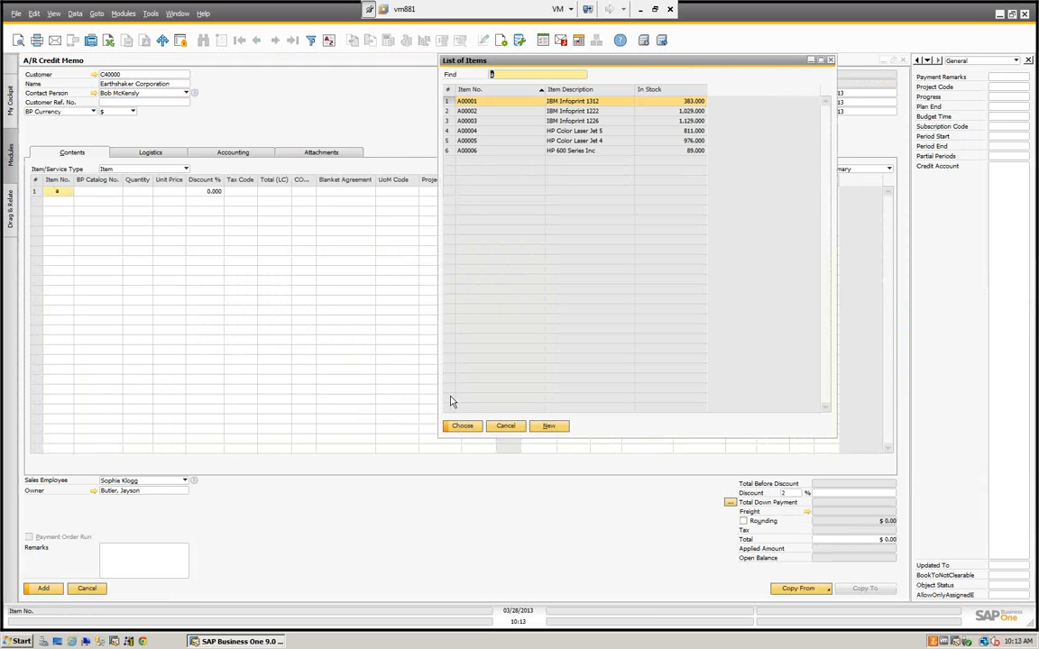
{"action": "left_click", "coordinate": [461, 426]}
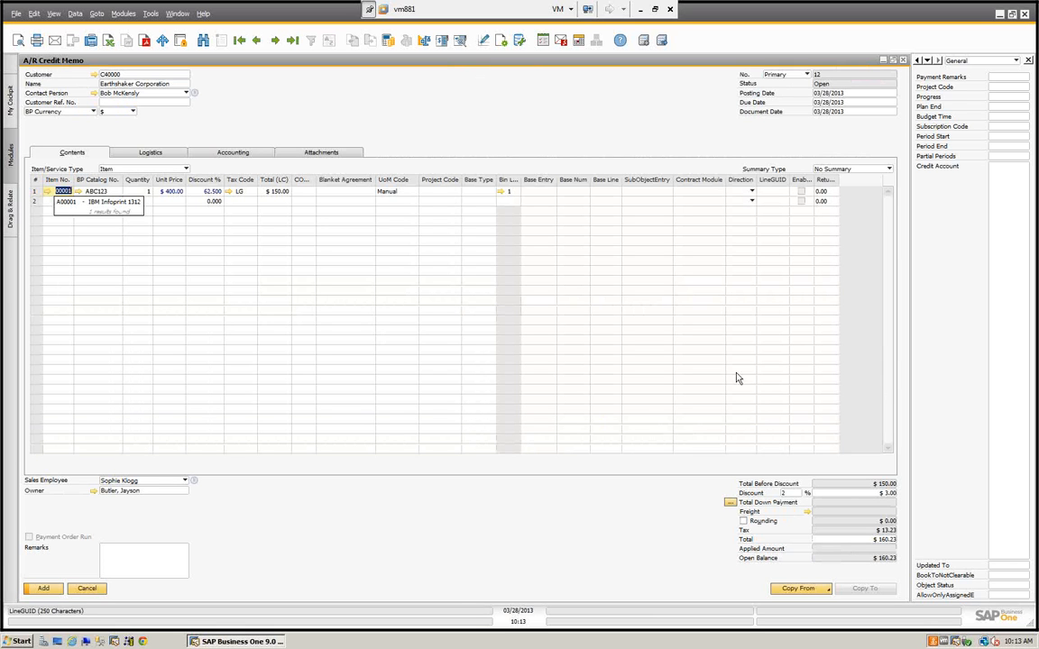
Set the item line's tax code to Exempt and clear the credit memo's document discount percentage
{"action": "left_click", "coordinate": [247, 193]}
{"action": "key", "text": "Tab"}
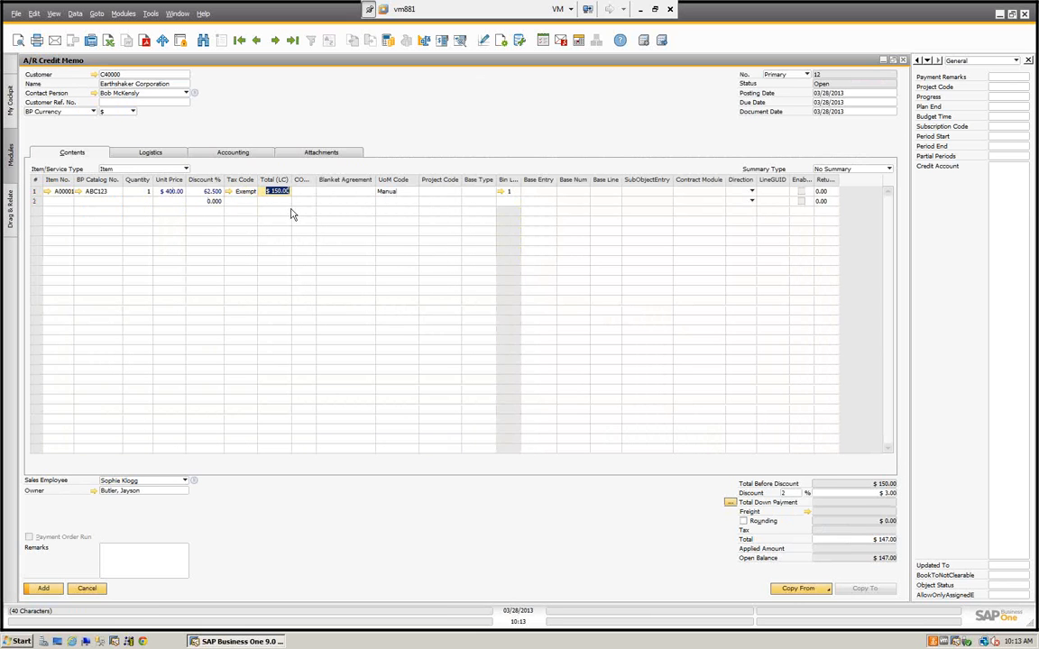
{"action": "left_click", "coordinate": [788, 493]}
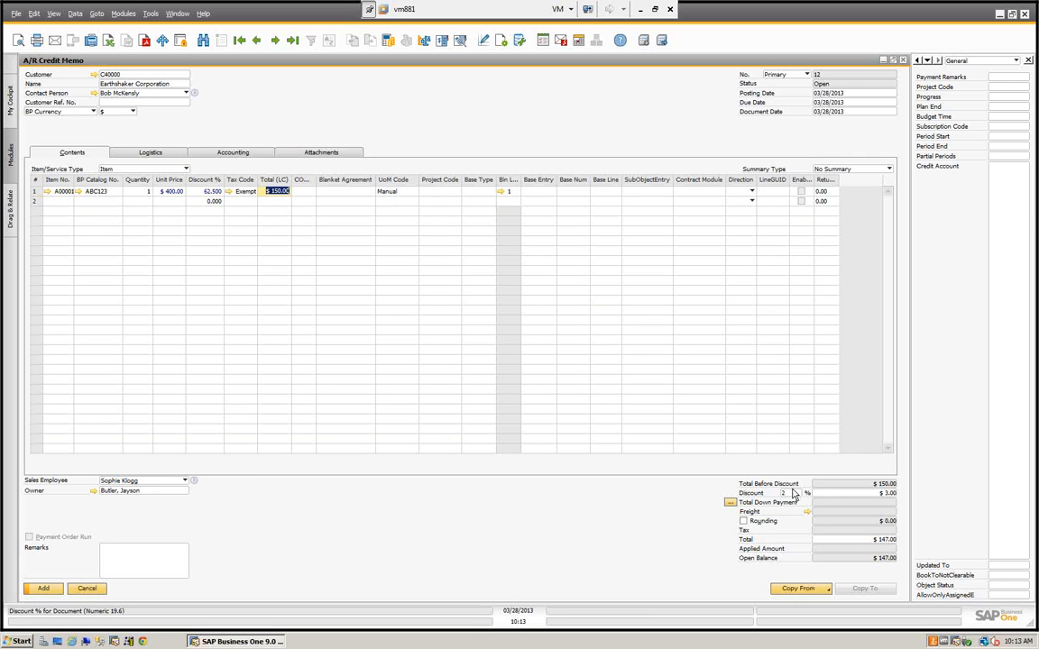
{"action": "key", "text": "Delete"}
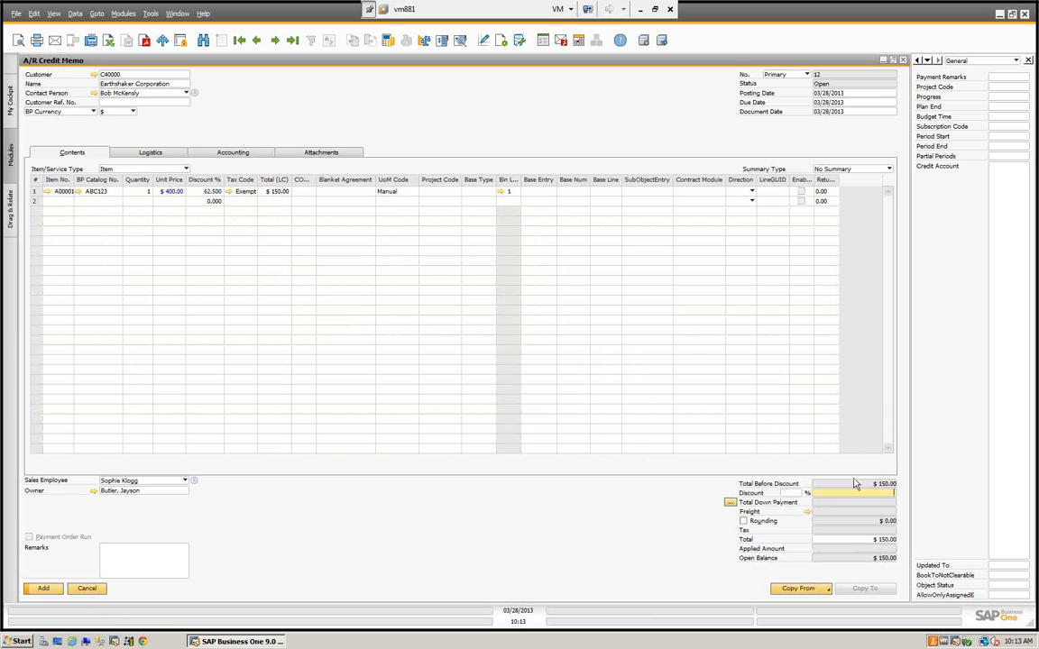
Set the item quantity to 100, add the credit memo with confirmation, and close the blank form
{"action": "left_click", "coordinate": [142, 193]}
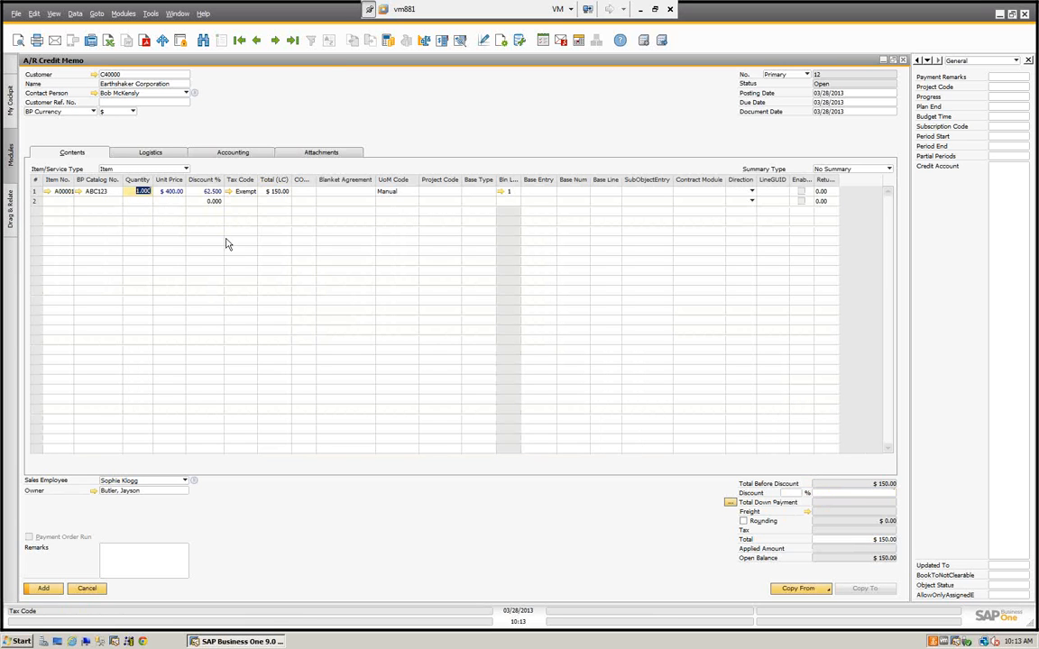
{"action": "type", "text": "100"}
{"action": "key", "text": "Tab"}
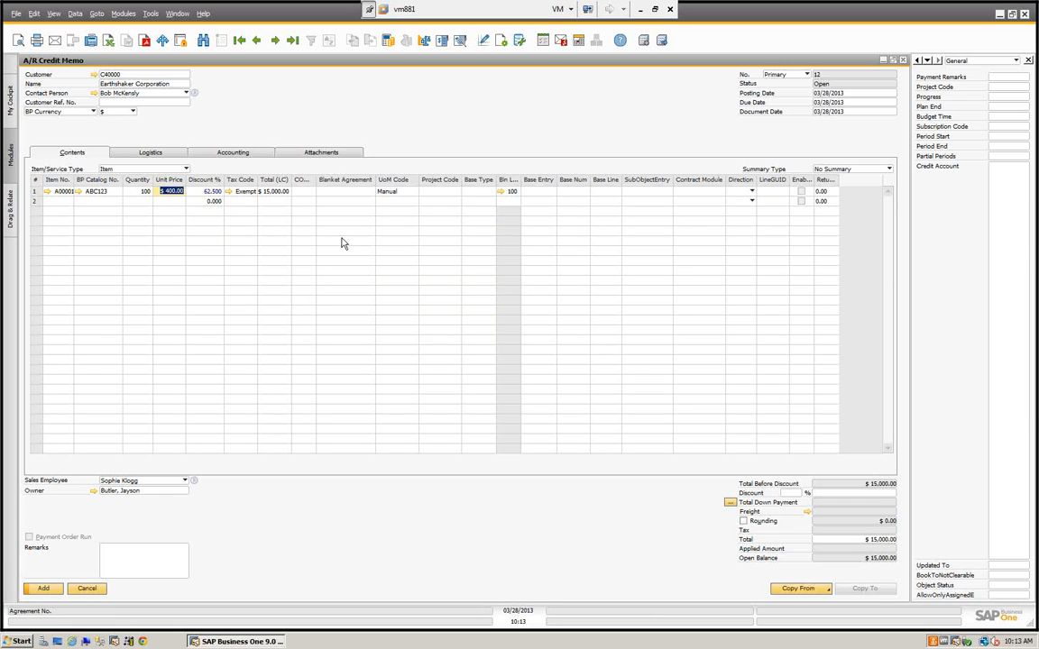
{"action": "left_click", "coordinate": [52, 591]}
{"action": "left_click", "coordinate": [402, 333]}
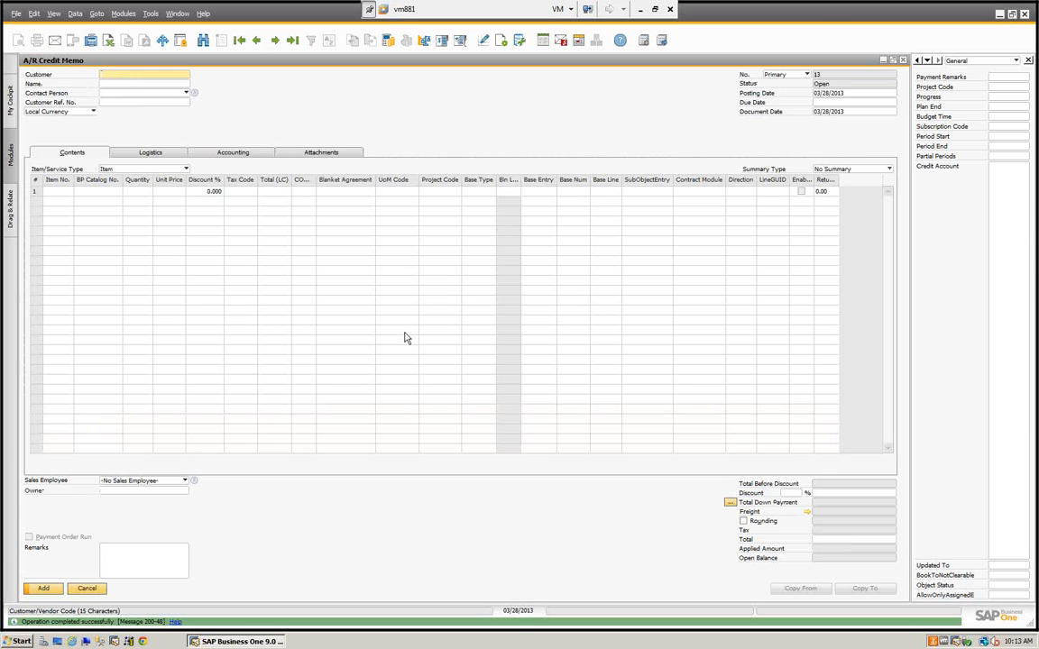
{"action": "left_click", "coordinate": [88, 589]}
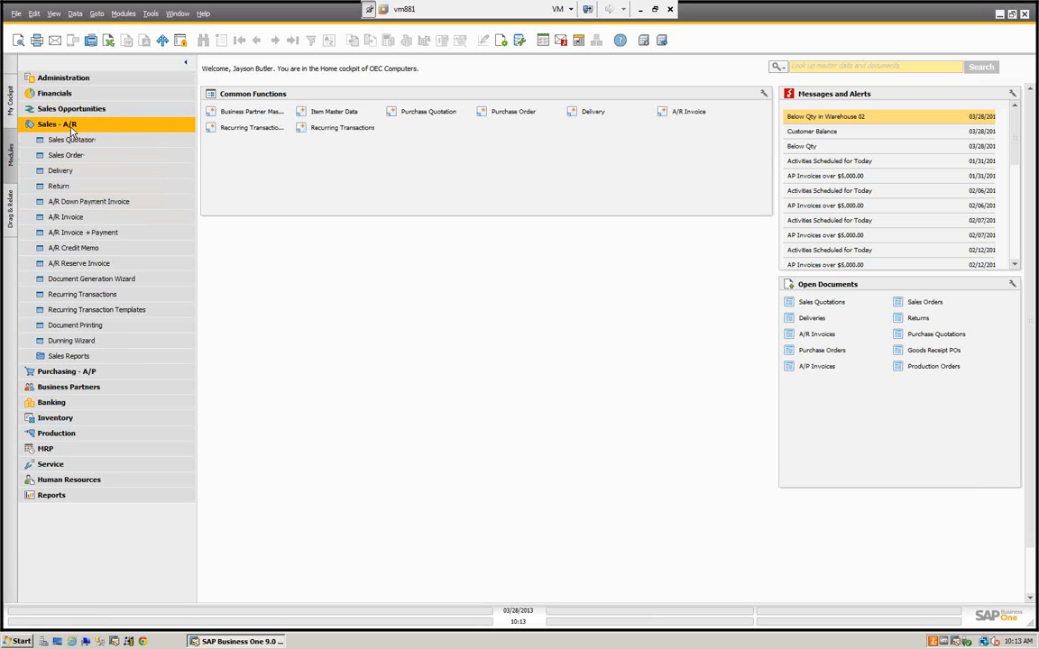
Open another A/R credit memo and fill in Earthshaker Corporation as its customer by searching names with "e"
{"action": "left_click", "coordinate": [83, 249]}
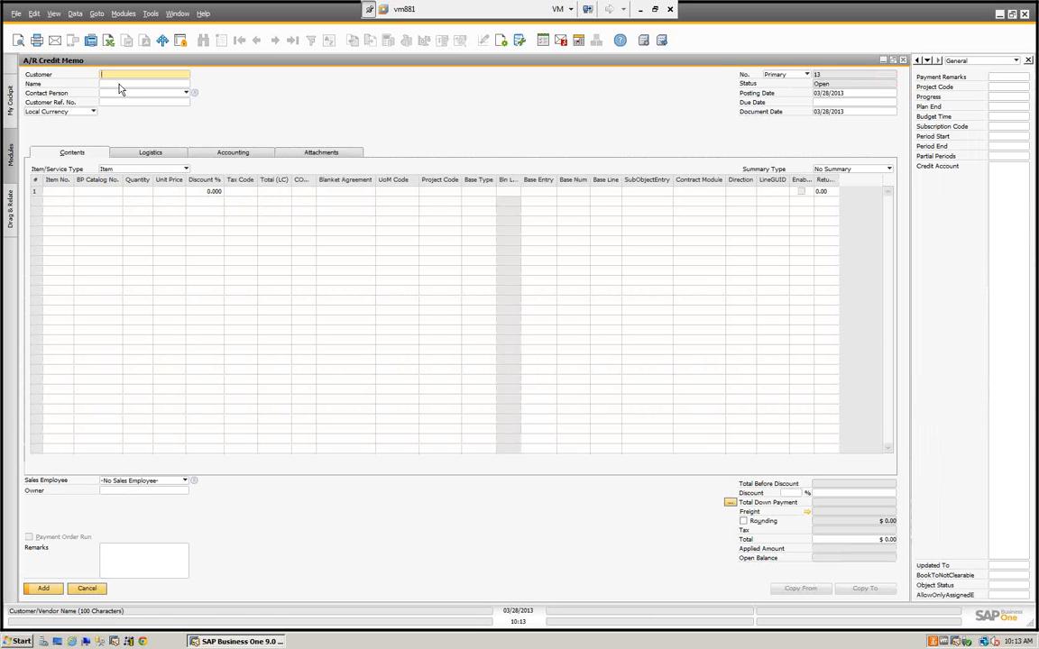
{"action": "key", "text": "Tab"}
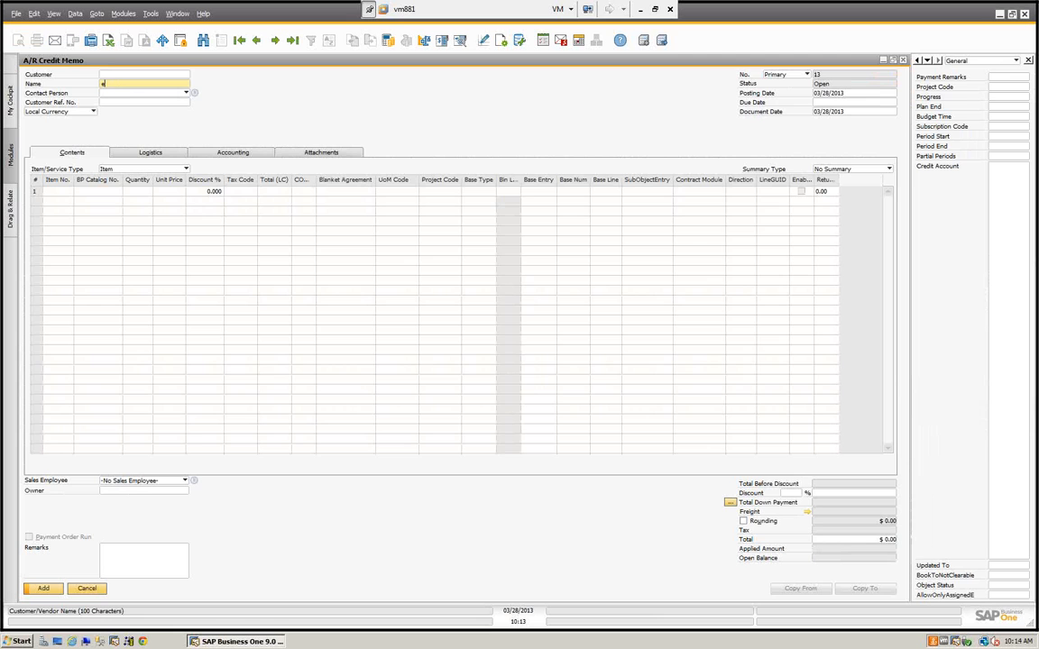
{"action": "left_click", "coordinate": [118, 91]}
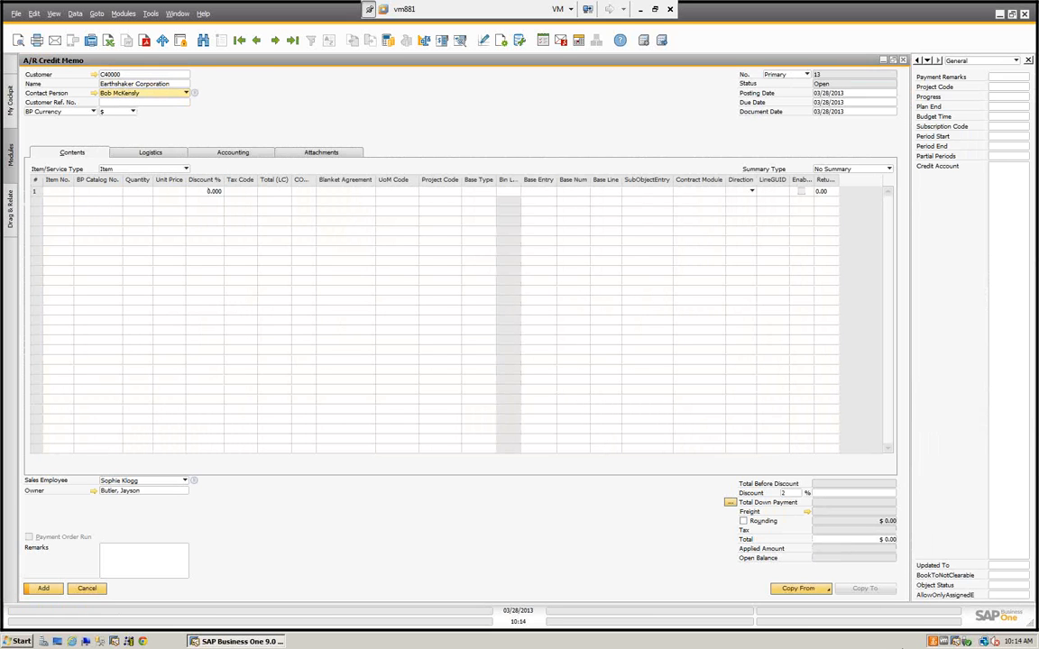
Copy A/R invoice 275 with all its data into the credit memo using the current exchange rate option, and add the memo with confirmation
{"action": "left_click", "coordinate": [797, 589]}
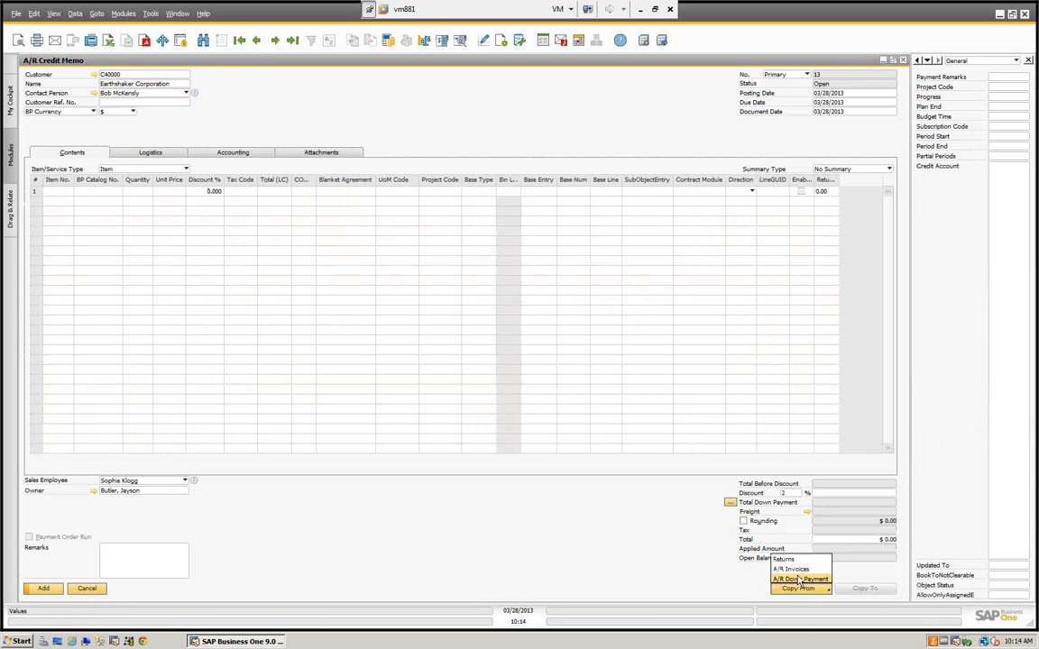
{"action": "left_click", "coordinate": [790, 570]}
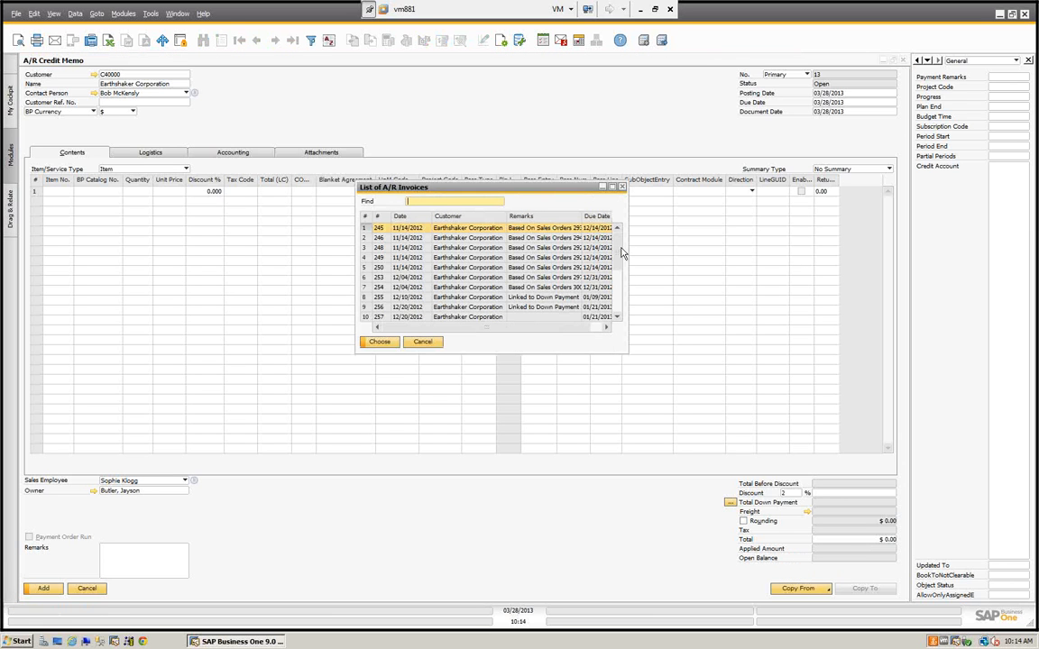
{"action": "left_click_drag", "start_coordinate": [618, 252], "coordinate": [626, 402]}
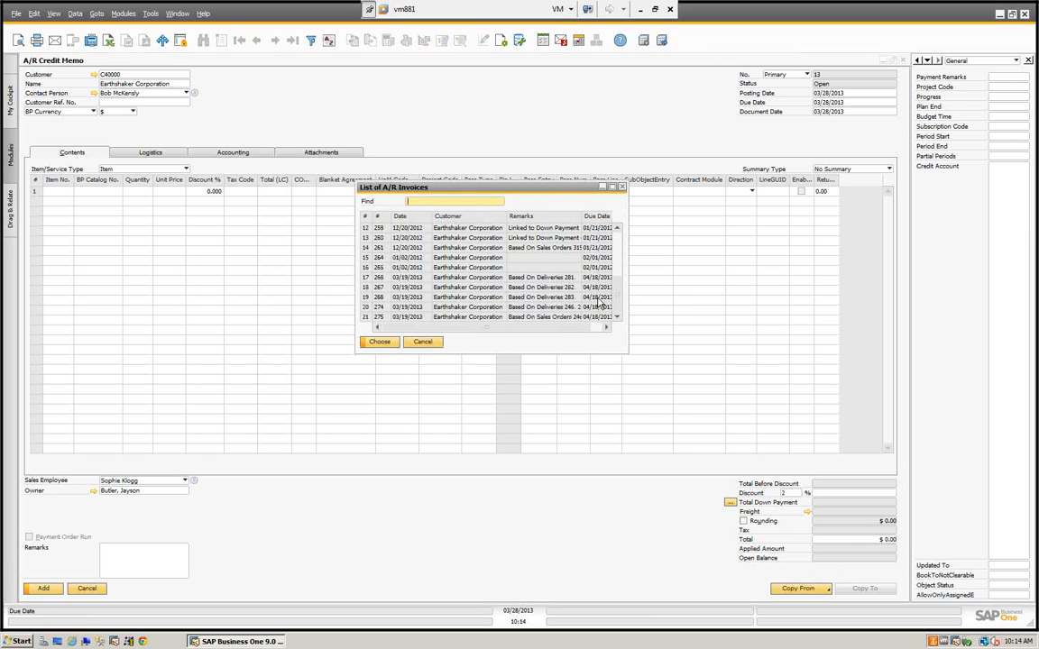
{"action": "left_click", "coordinate": [401, 316]}
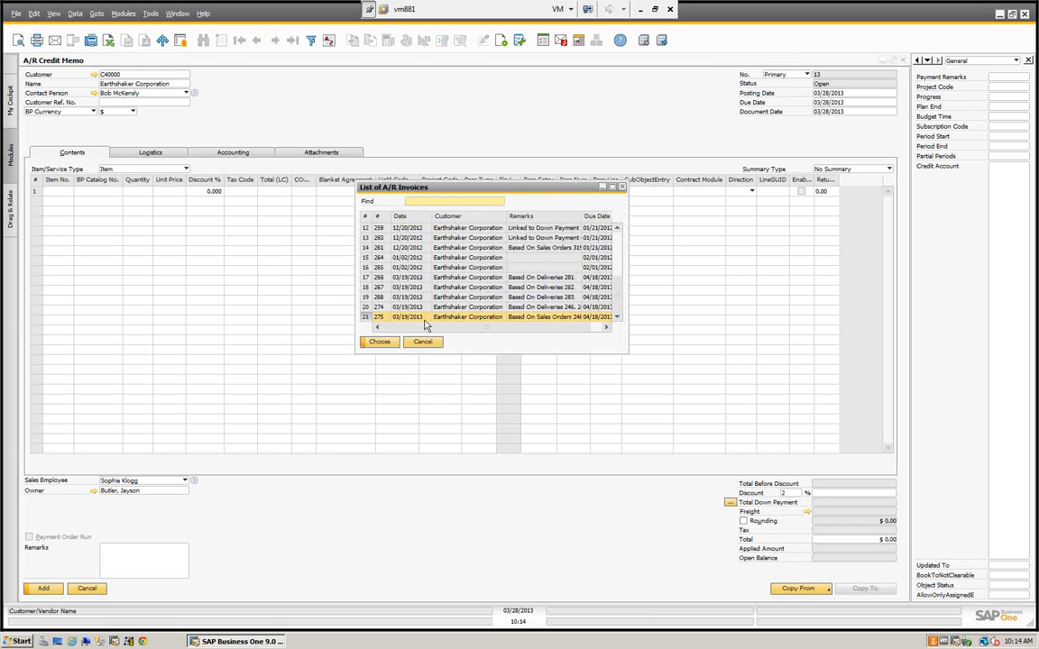
{"action": "left_click", "coordinate": [380, 342]}
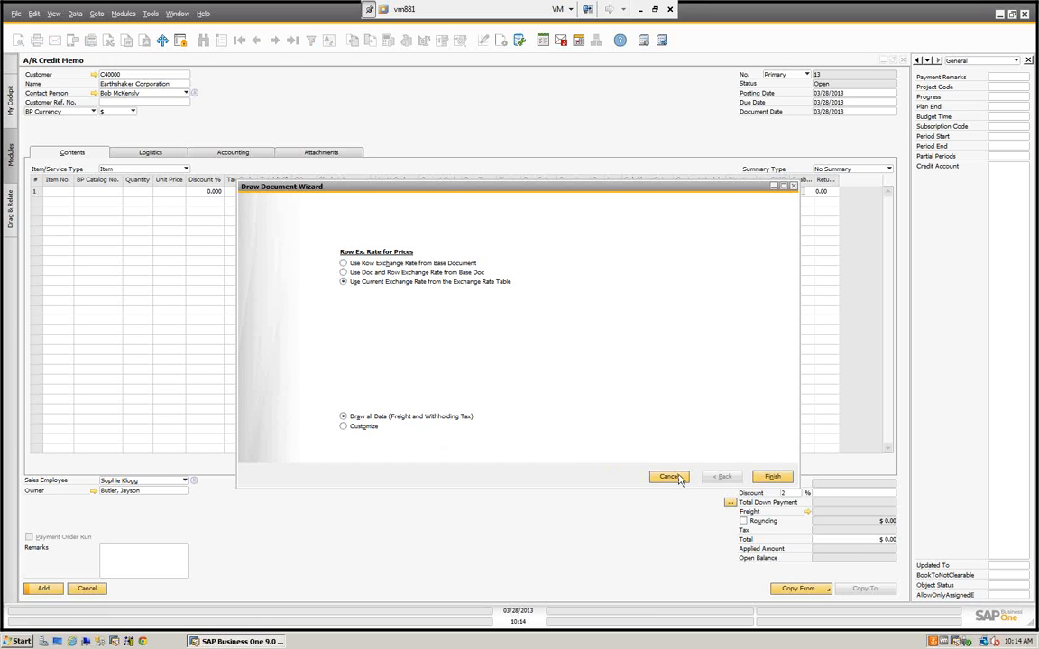
{"action": "left_click", "coordinate": [772, 478]}
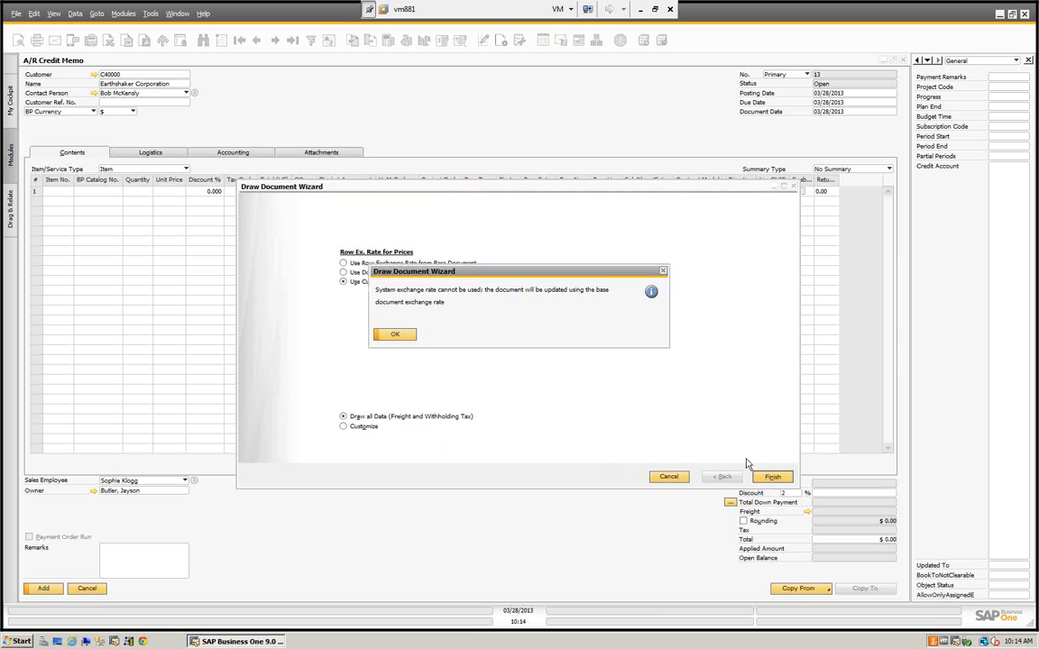
{"action": "left_click", "coordinate": [394, 335]}
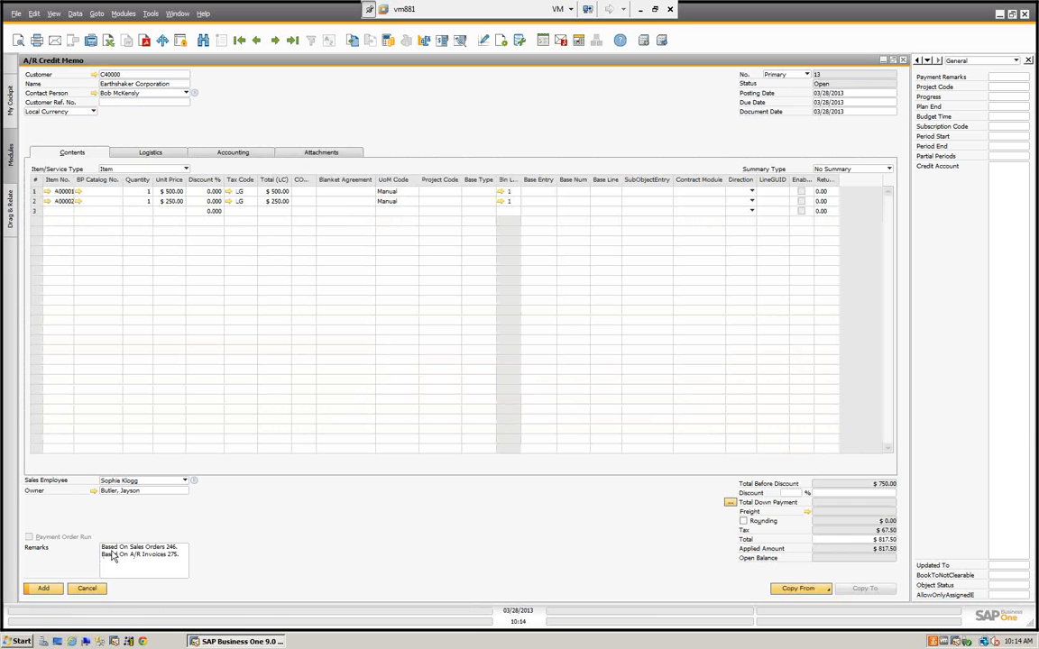
{"action": "left_click", "coordinate": [43, 589]}
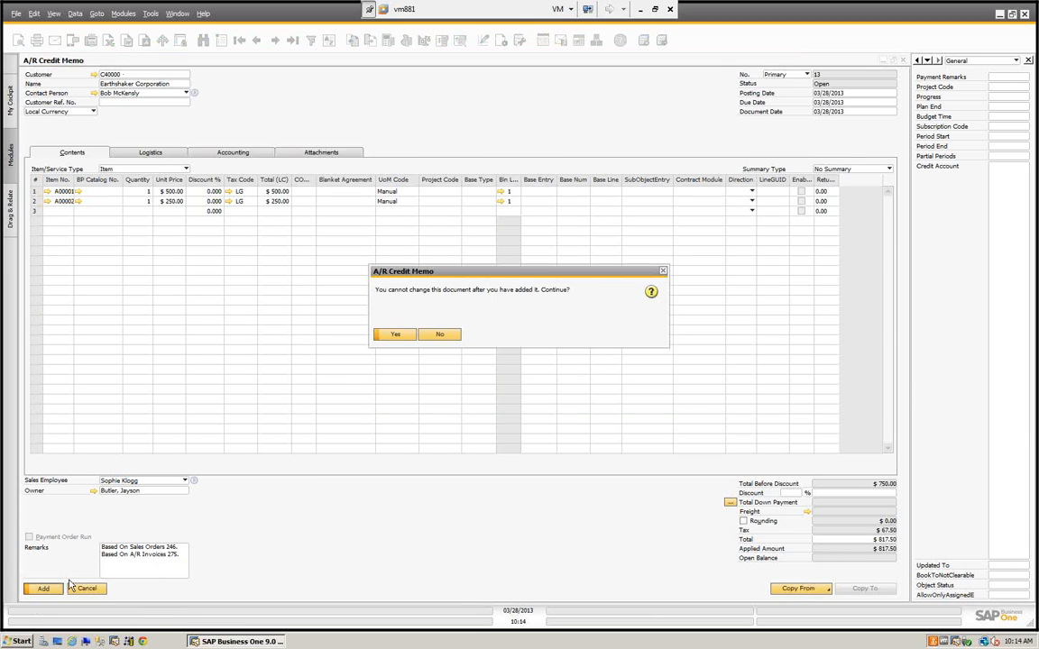
{"action": "left_click", "coordinate": [396, 333]}
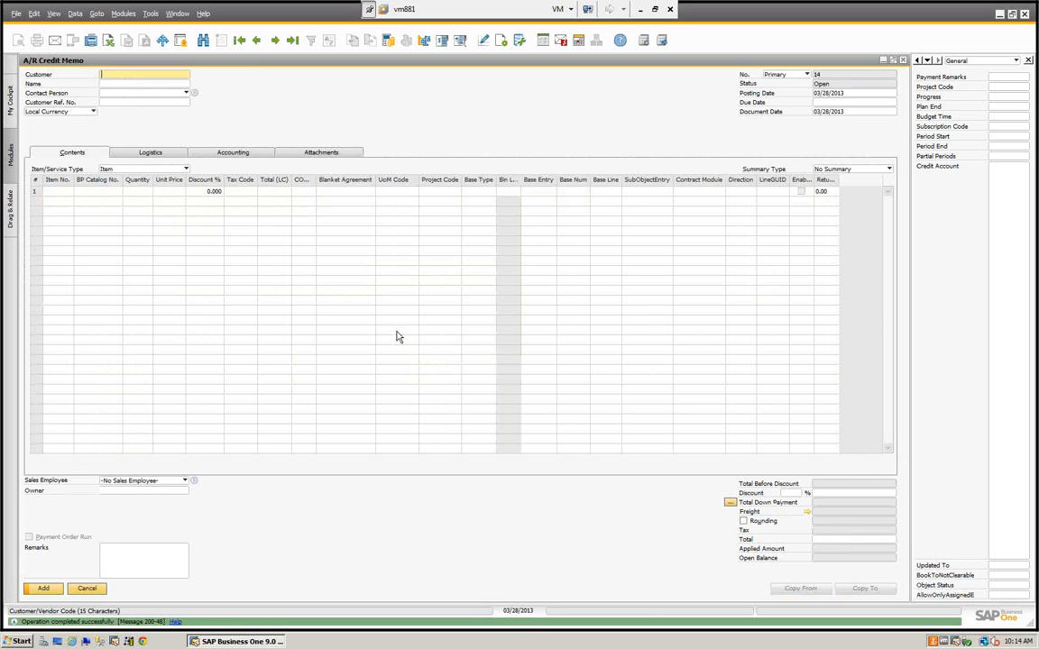
Examine the relationship map of the last added credit memo, rearranging its Sales Order box, and close the map
{"action": "left_click", "coordinate": [292, 41]}
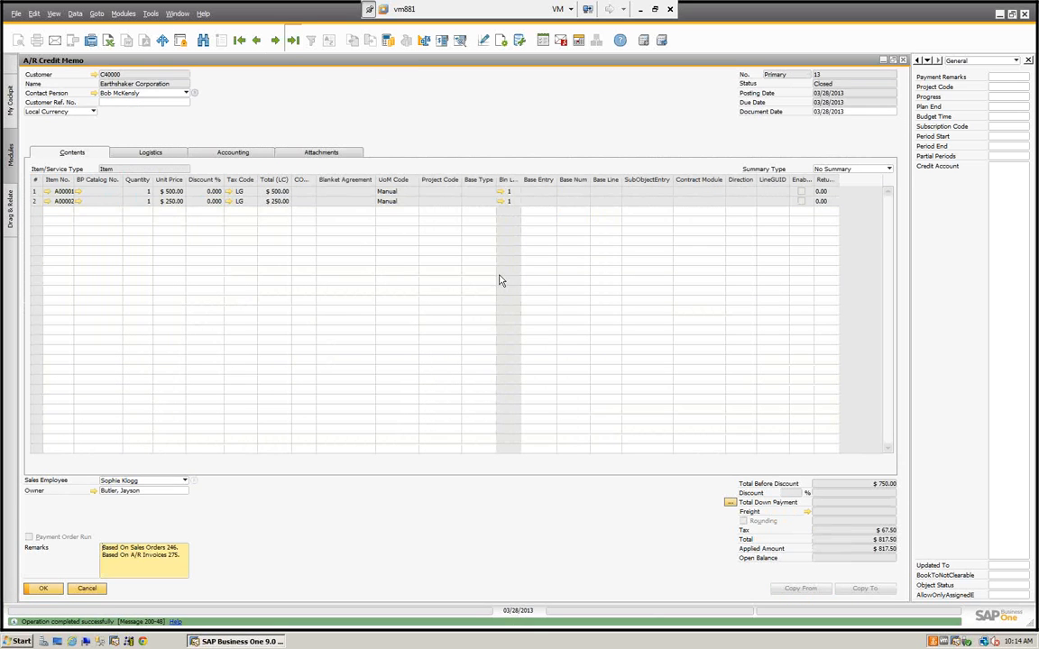
{"action": "right_click", "coordinate": [392, 117]}
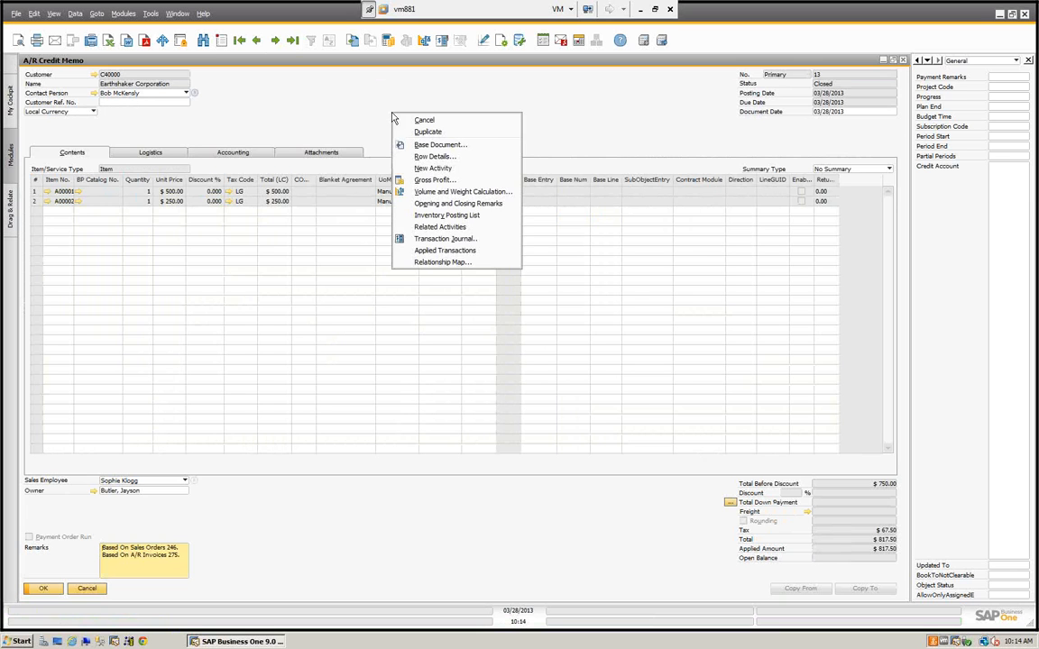
{"action": "left_click", "coordinate": [444, 262]}
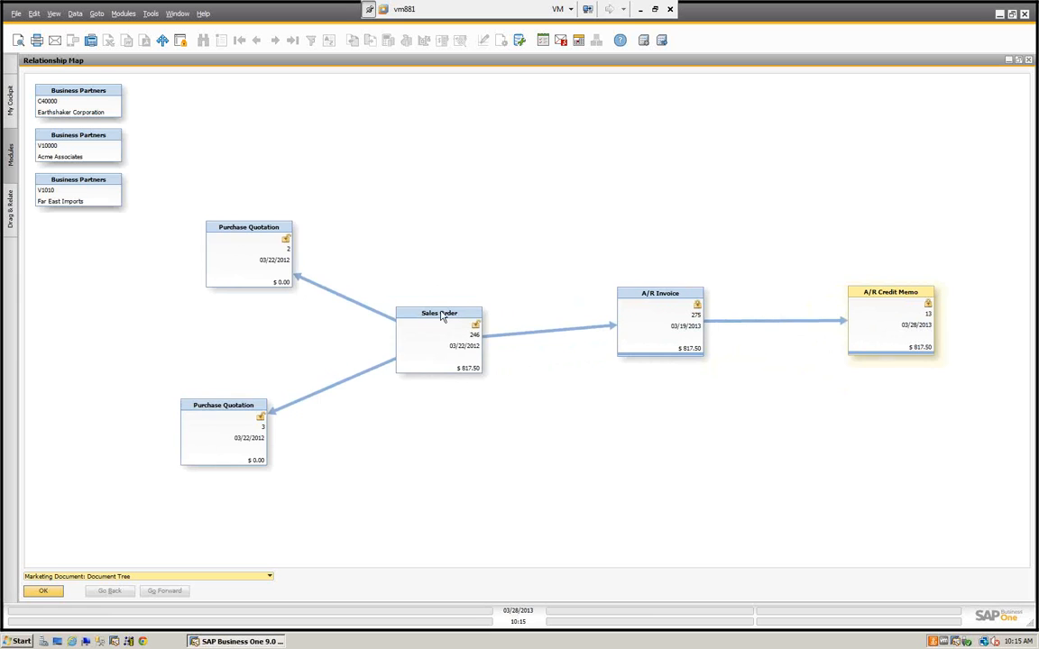
{"action": "left_click", "coordinate": [441, 316]}
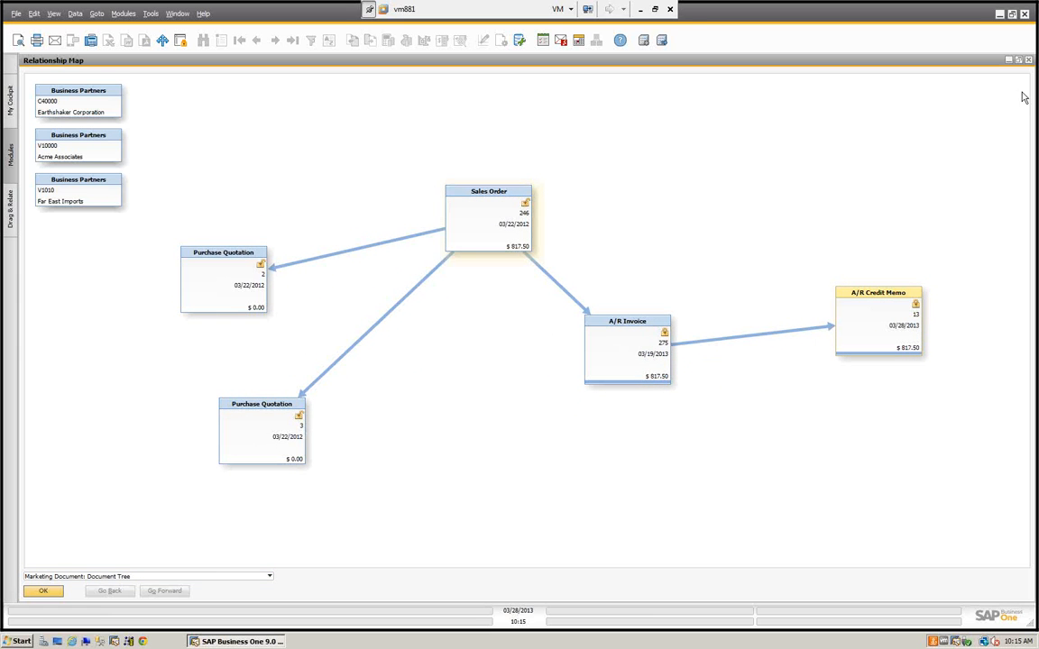
{"action": "left_click", "coordinate": [1020, 59]}
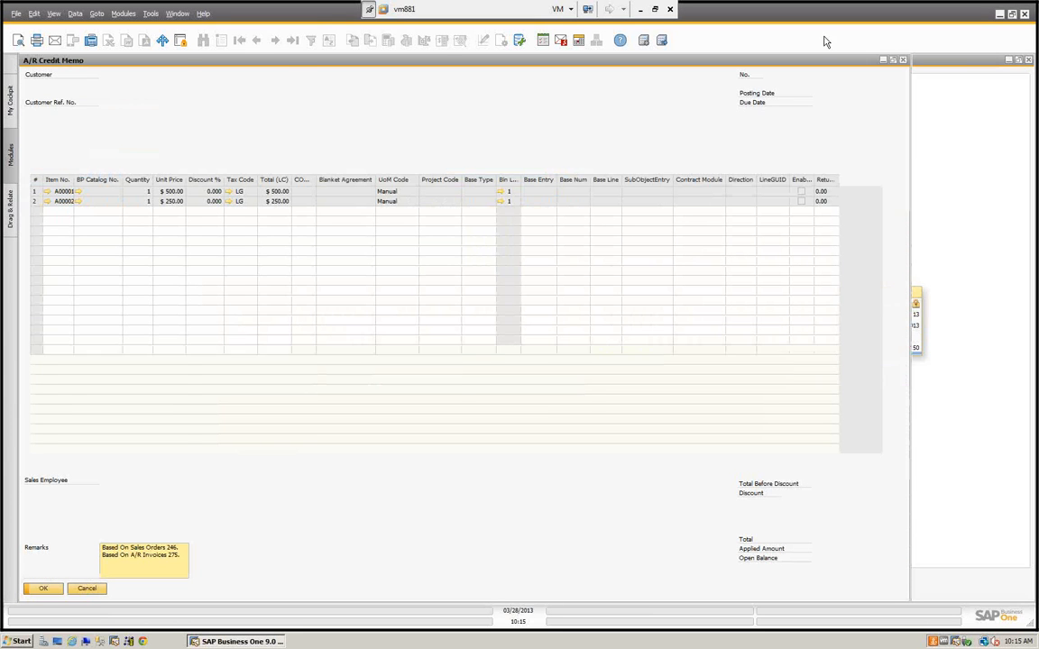
Check the relationship map of the previous, standalone credit memo for linked documents, and close both the map and the memo
{"action": "left_click", "coordinate": [256, 45]}
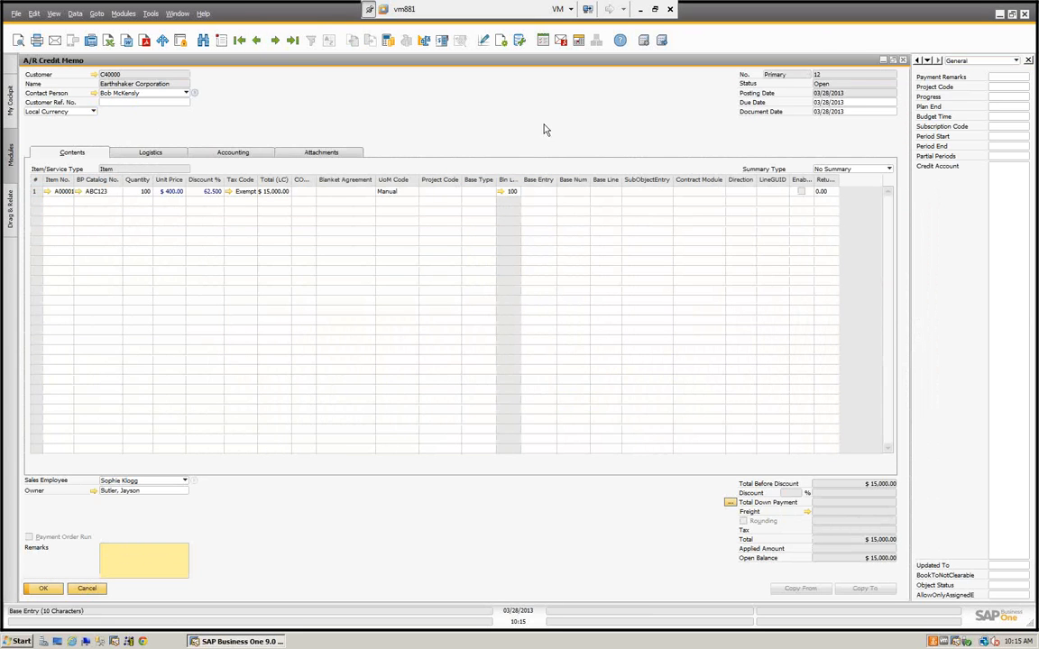
{"action": "right_click", "coordinate": [521, 111]}
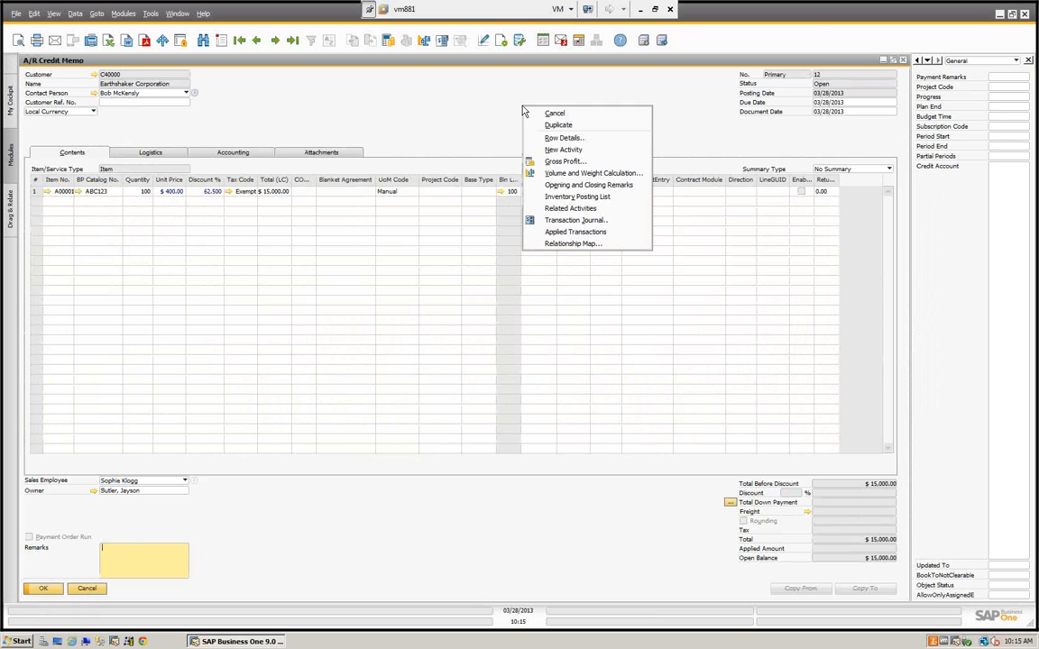
{"action": "left_click", "coordinate": [560, 244]}
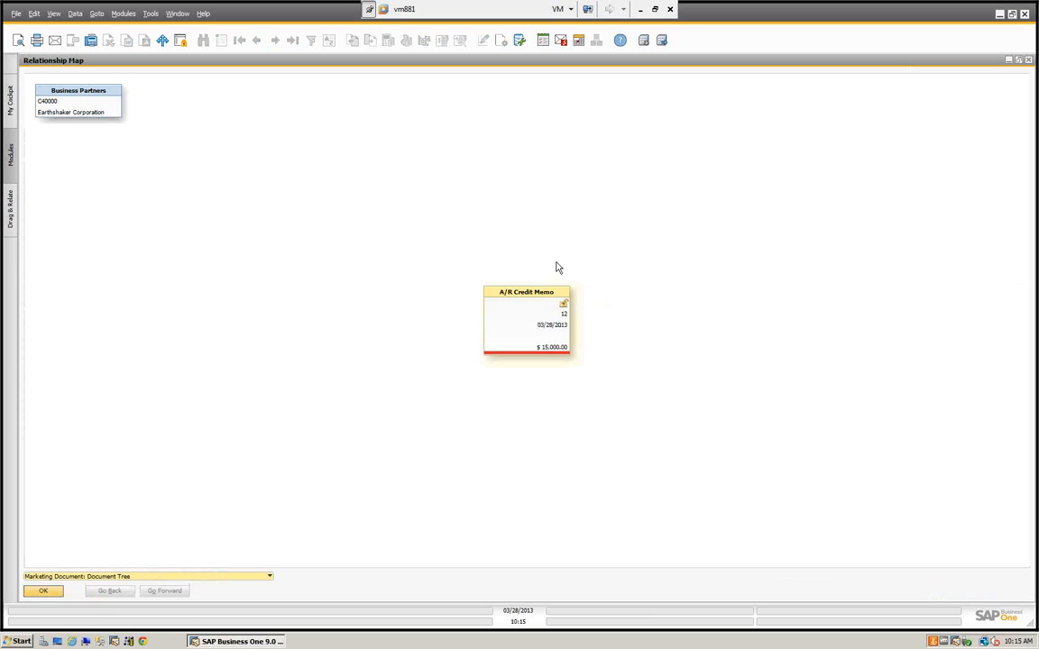
{"action": "left_click", "coordinate": [1028, 60]}
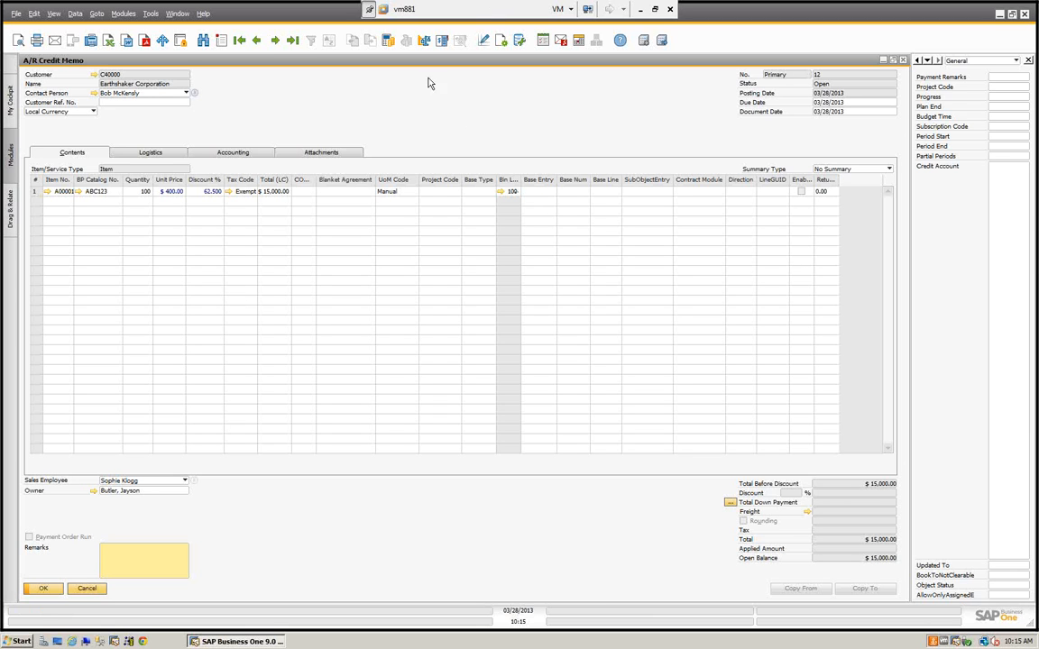
{"action": "left_click", "coordinate": [88, 589]}
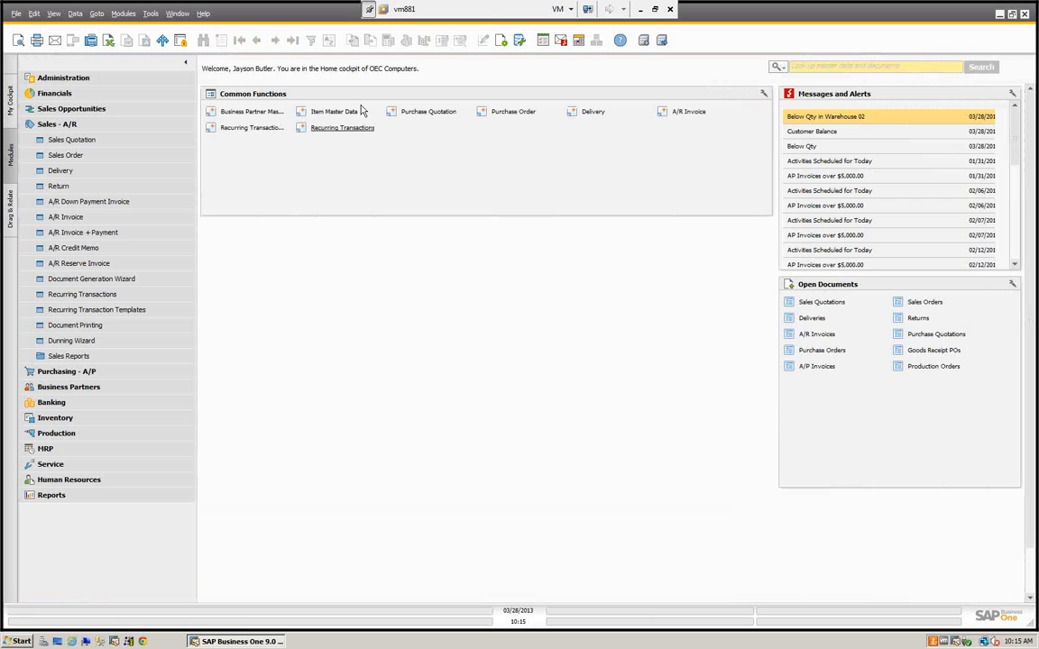
Find Earthshaker Corporation in Business Partner Master Data by searching names with "e"
{"action": "left_click", "coordinate": [71, 125]}
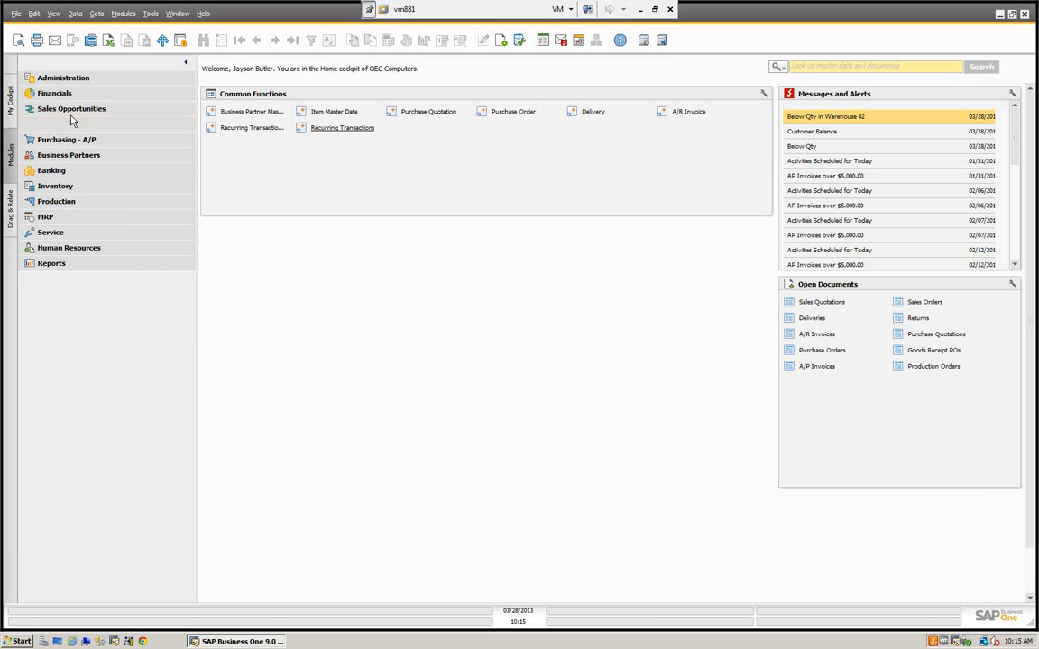
{"action": "left_click", "coordinate": [75, 158]}
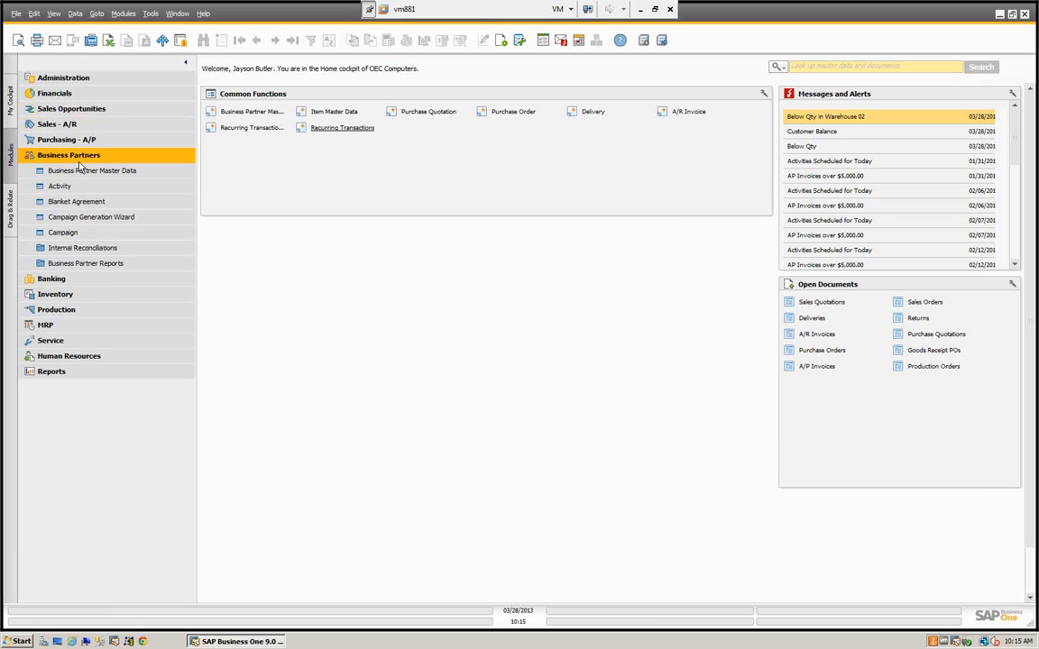
{"action": "left_click", "coordinate": [99, 175]}
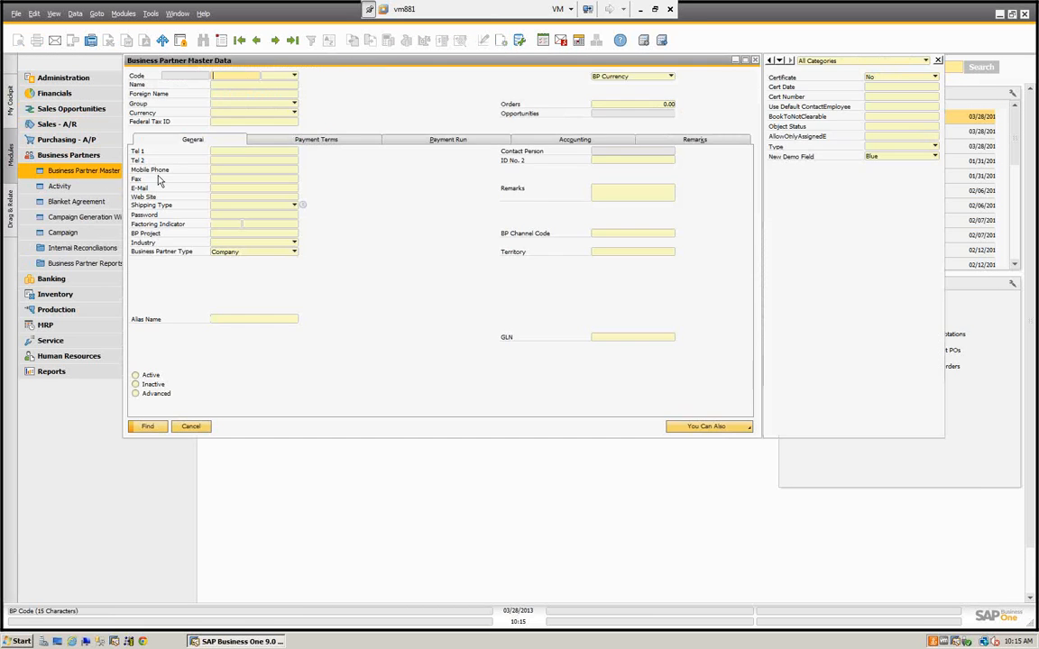
{"action": "type", "text": "e"}
{"action": "left_click", "coordinate": [236, 93]}
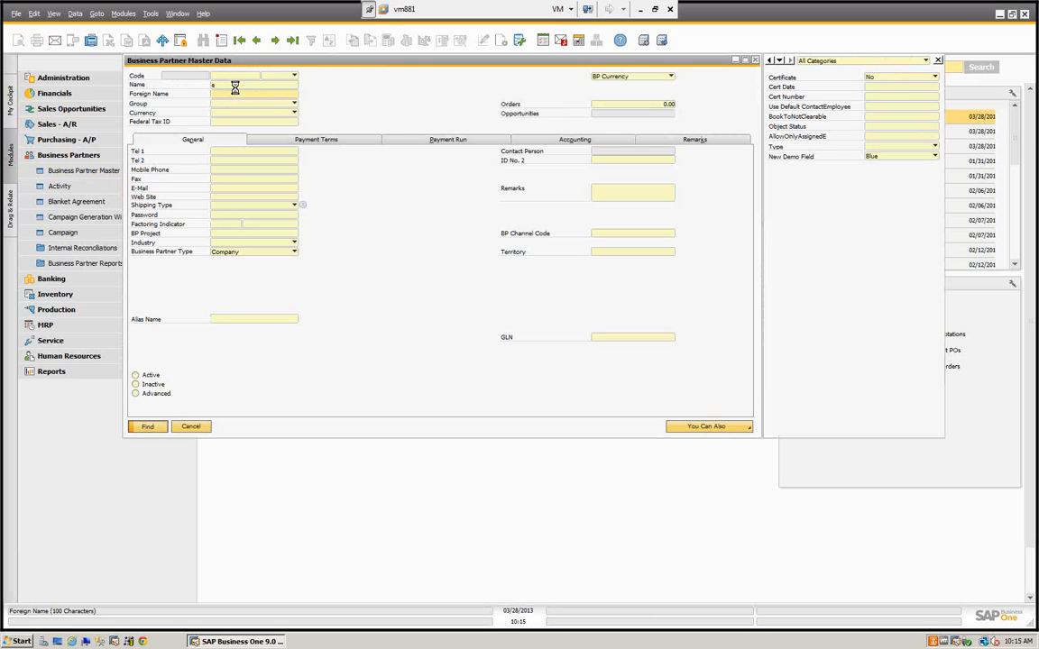
{"action": "key", "text": "Return"}
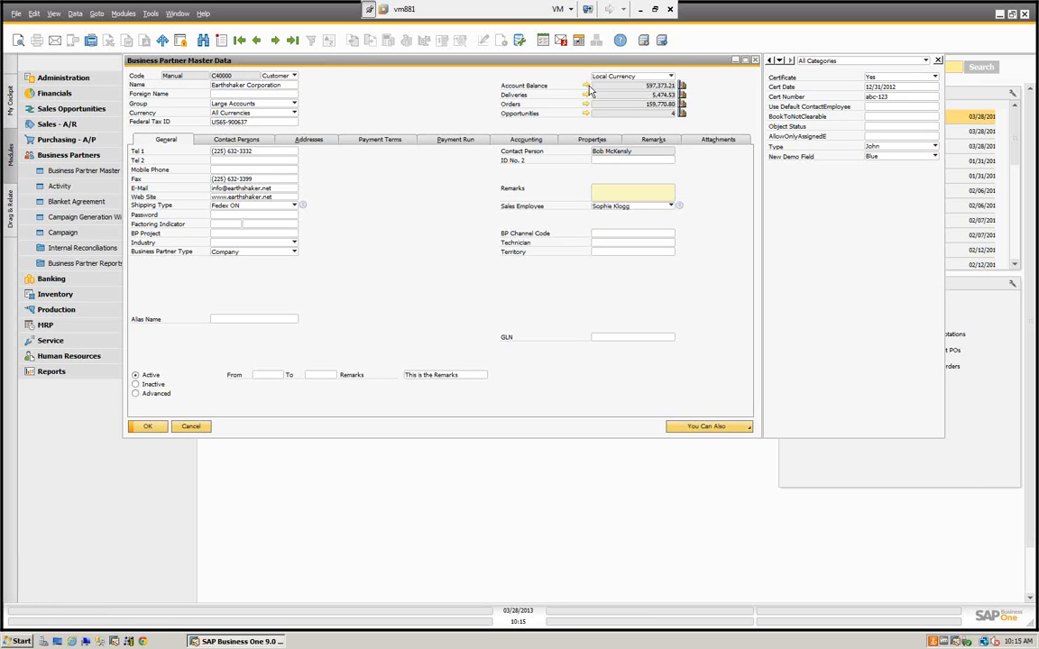
Show the customer's account balance for posting dates 03/01/2013 to 03/28/2013, temporarily limiting the list to unreconciled transactions
{"action": "left_click", "coordinate": [586, 86]}
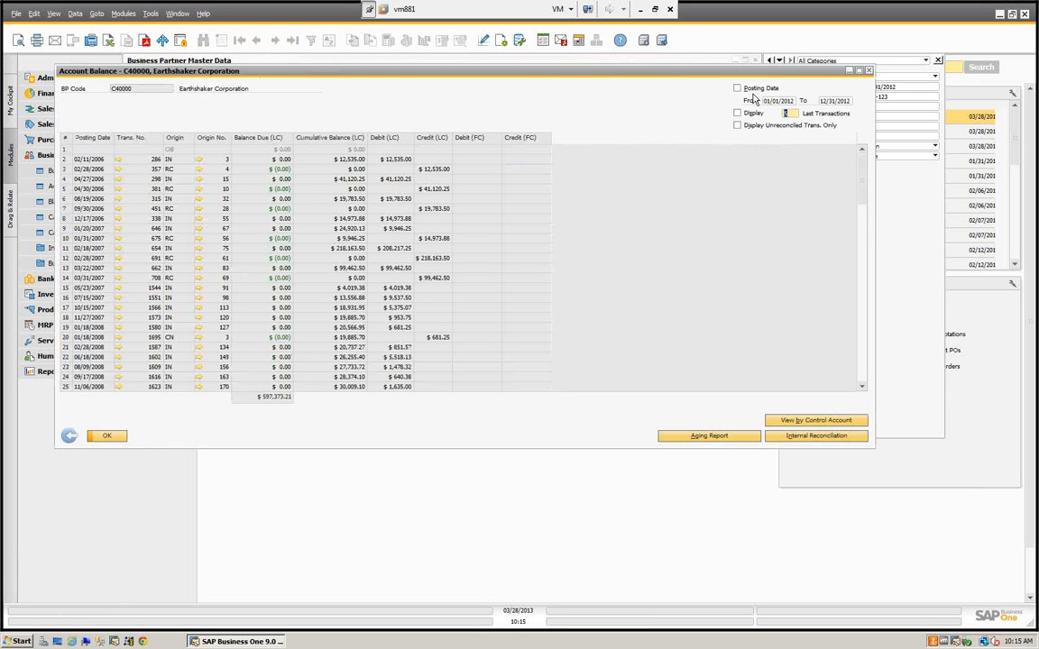
{"action": "left_click", "coordinate": [785, 102]}
{"action": "type", "text": "0301"}
{"action": "key", "text": "Tab"}
{"action": "type", "text": "t"}
{"action": "key", "text": "Tab"}
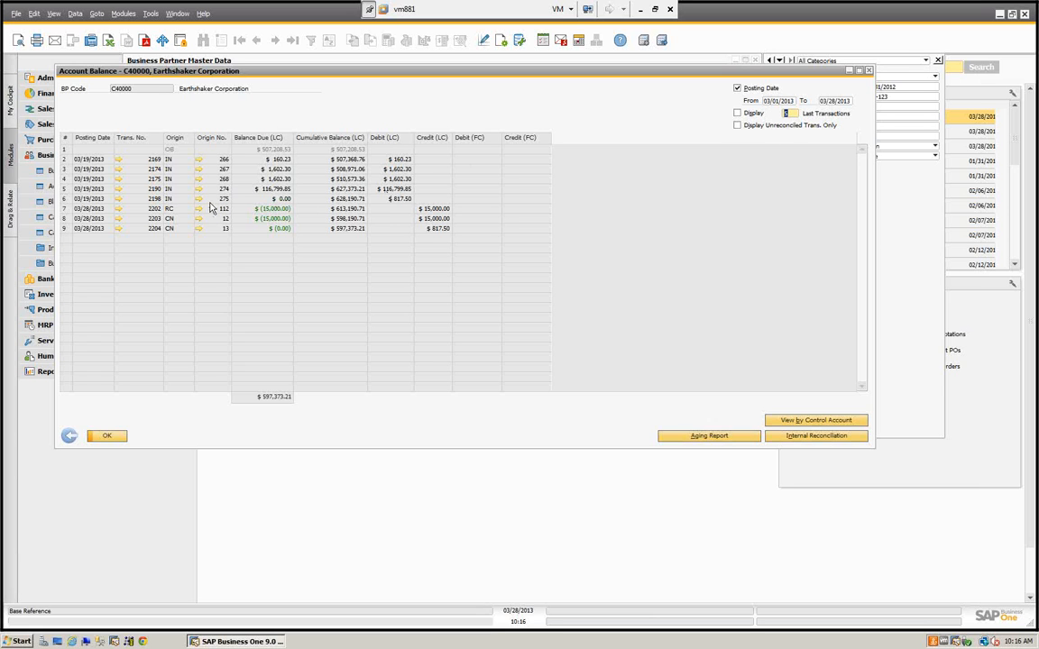
{"action": "left_click", "coordinate": [739, 126]}
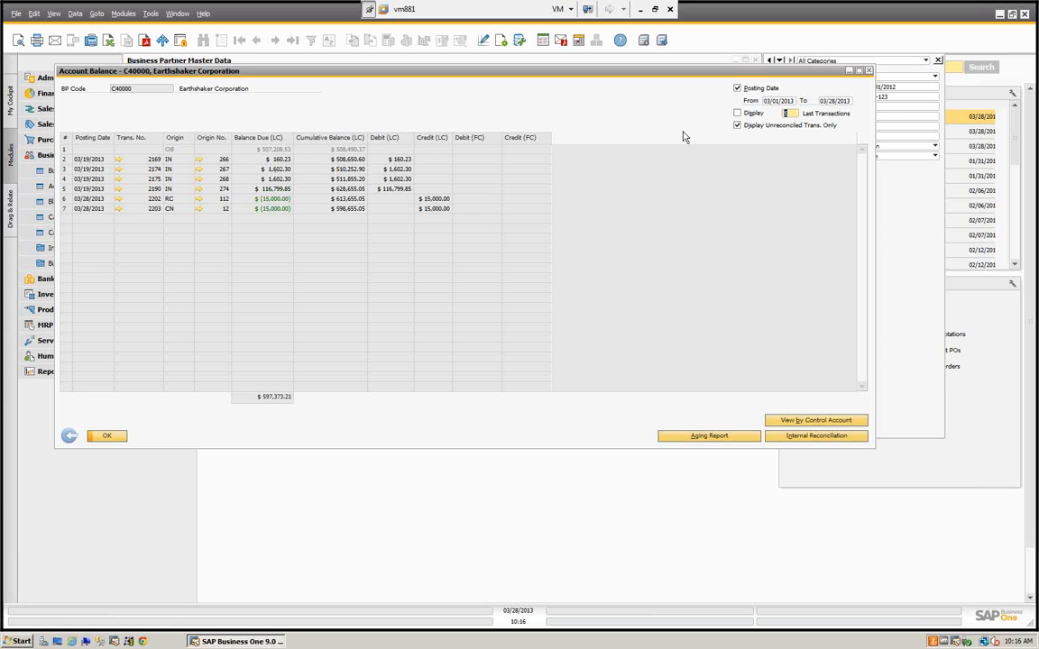
{"action": "left_click", "coordinate": [736, 127]}
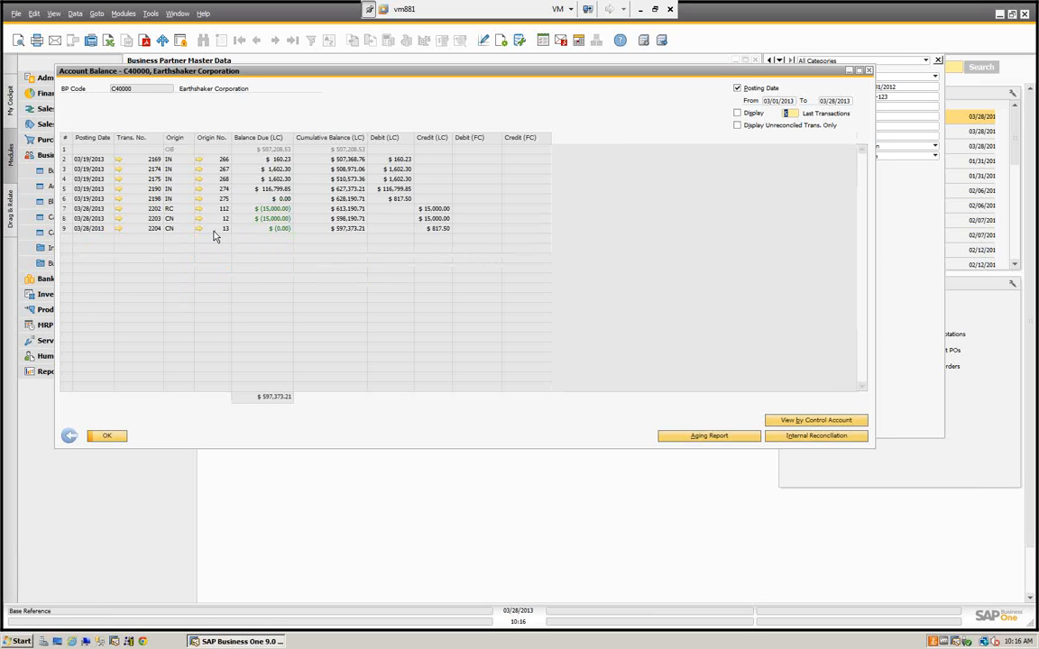
Check the applied transactions of the 817.50 and 15,000 credit memos in the account balance, and select the 15,000 incoming payment row
{"action": "right_click", "coordinate": [276, 234]}
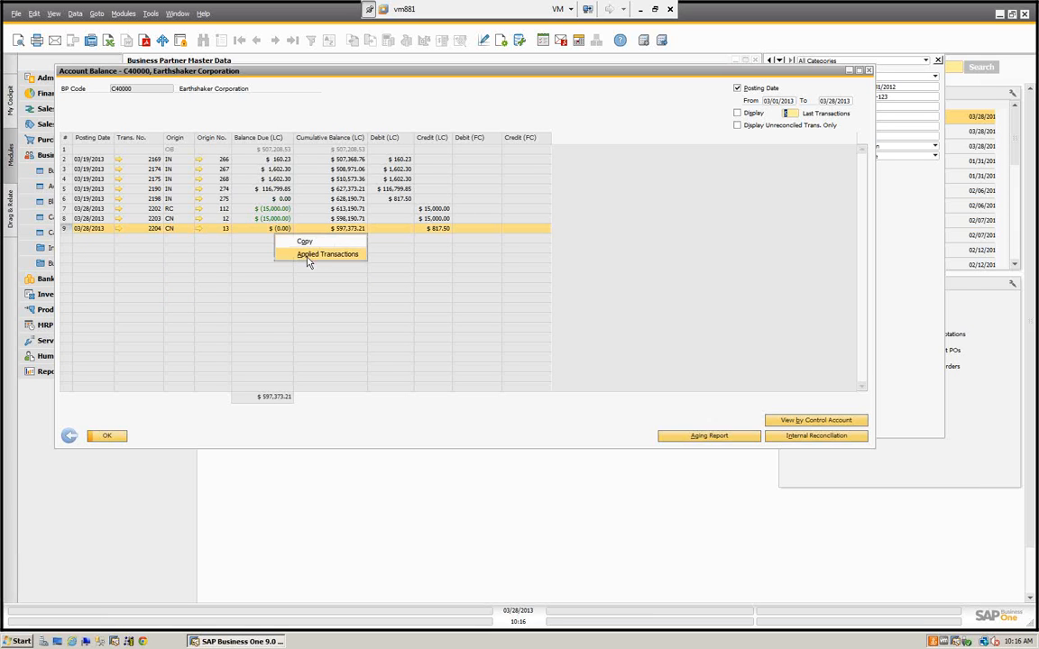
{"action": "left_click", "coordinate": [307, 260]}
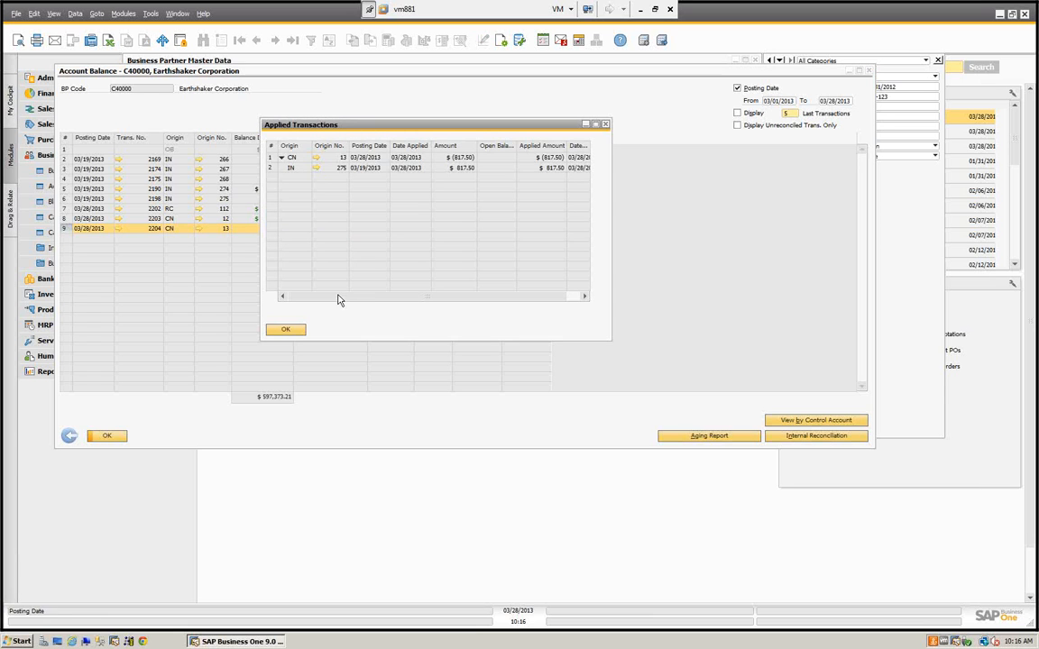
{"action": "left_click", "coordinate": [287, 330]}
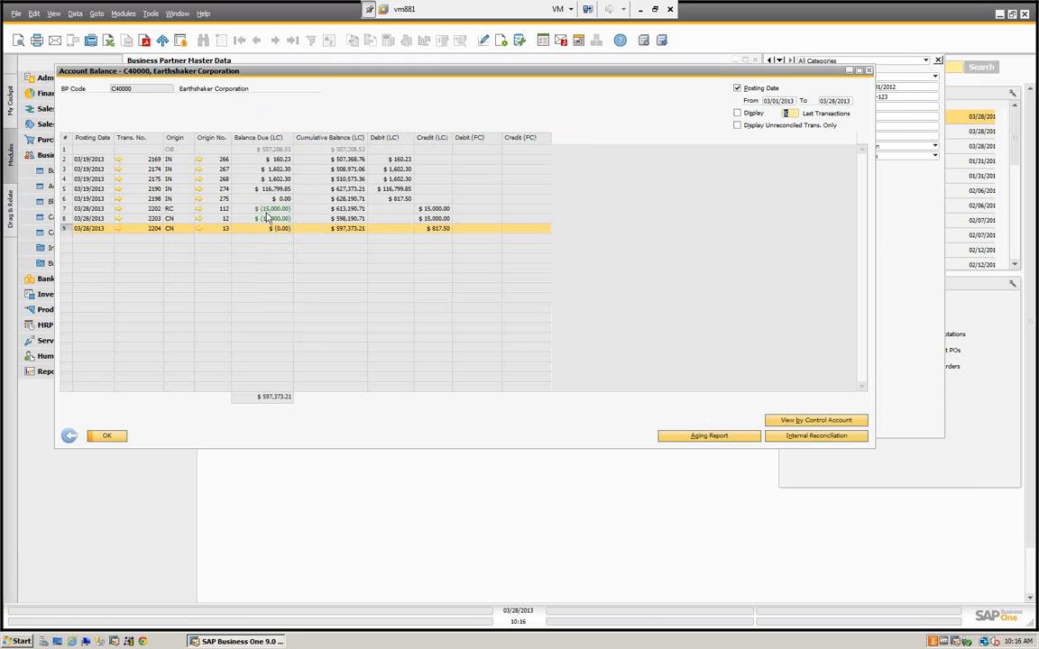
{"action": "right_click", "coordinate": [273, 218]}
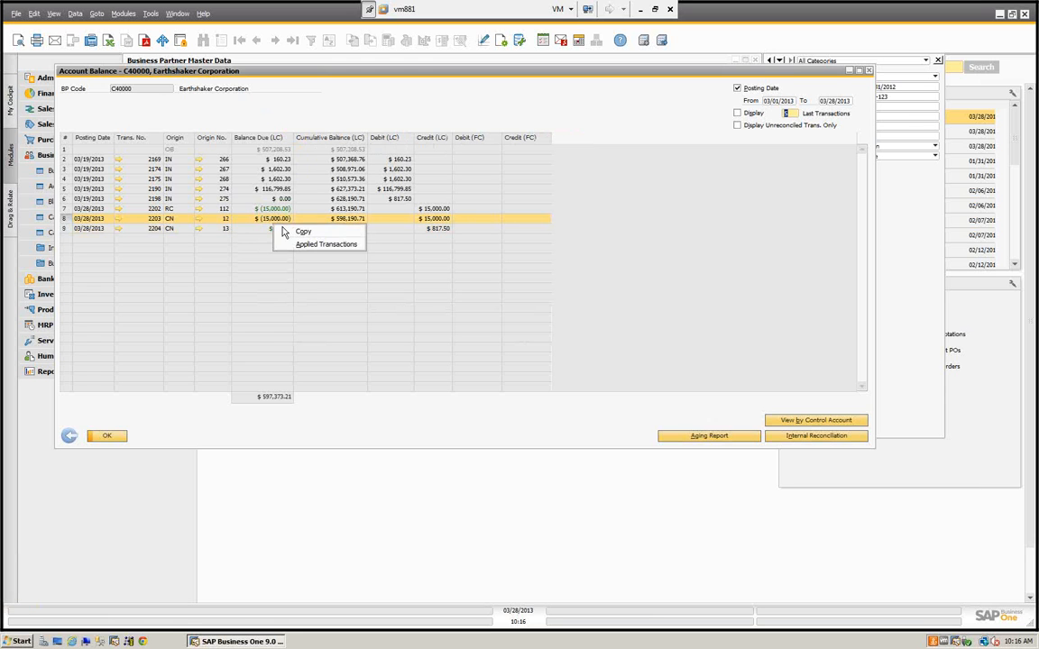
{"action": "left_click", "coordinate": [302, 241]}
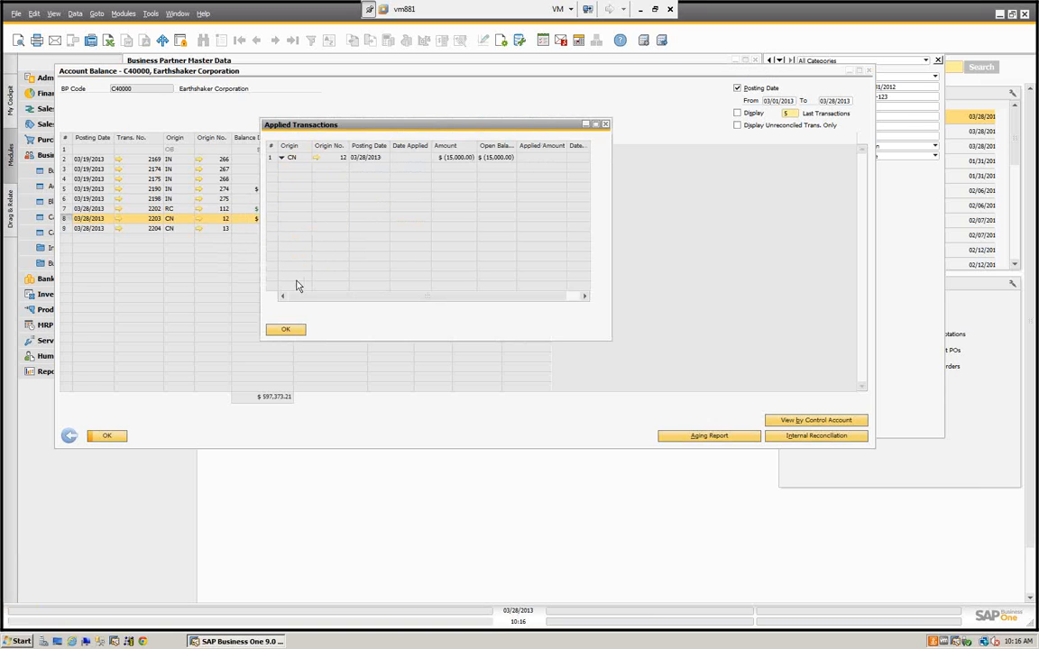
{"action": "left_click", "coordinate": [284, 330]}
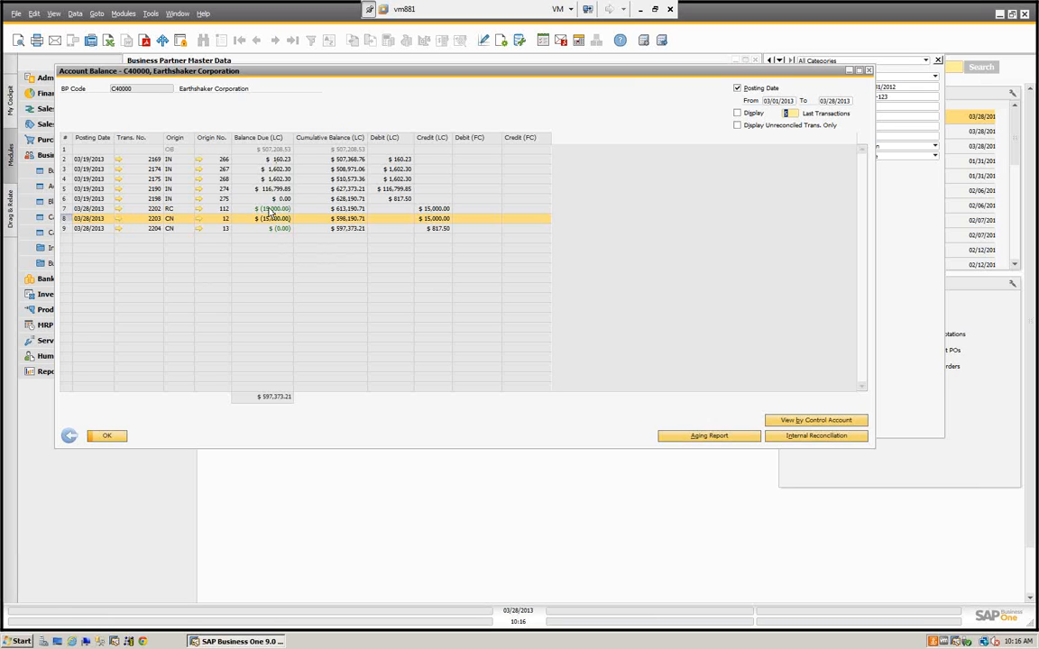
{"action": "left_click", "coordinate": [64, 209]}
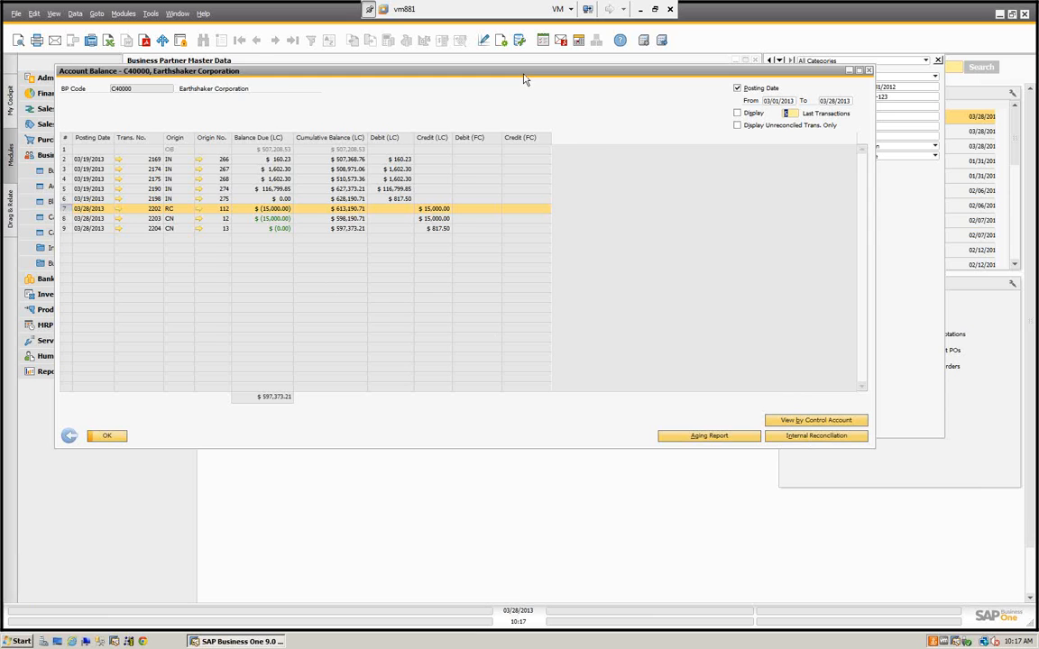
Show the Internal Reconciliations entries of the Business Partners module, and place the Account Balance window beside the module list
{"action": "left_click_drag", "start_coordinate": [587, 74], "coordinate": [719, 82]}
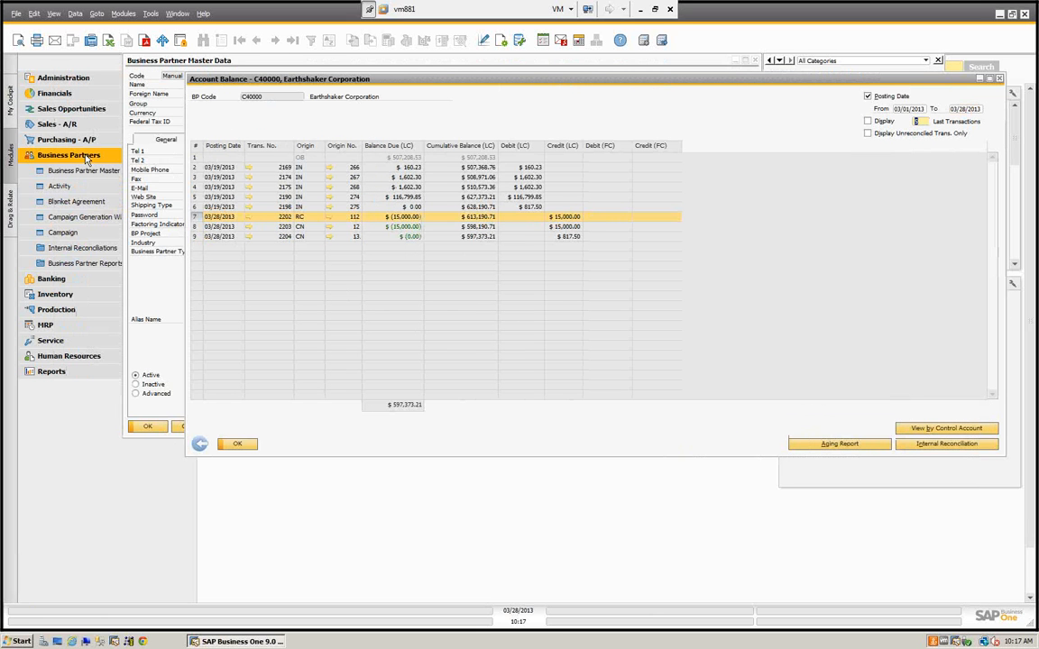
{"action": "left_click", "coordinate": [77, 247]}
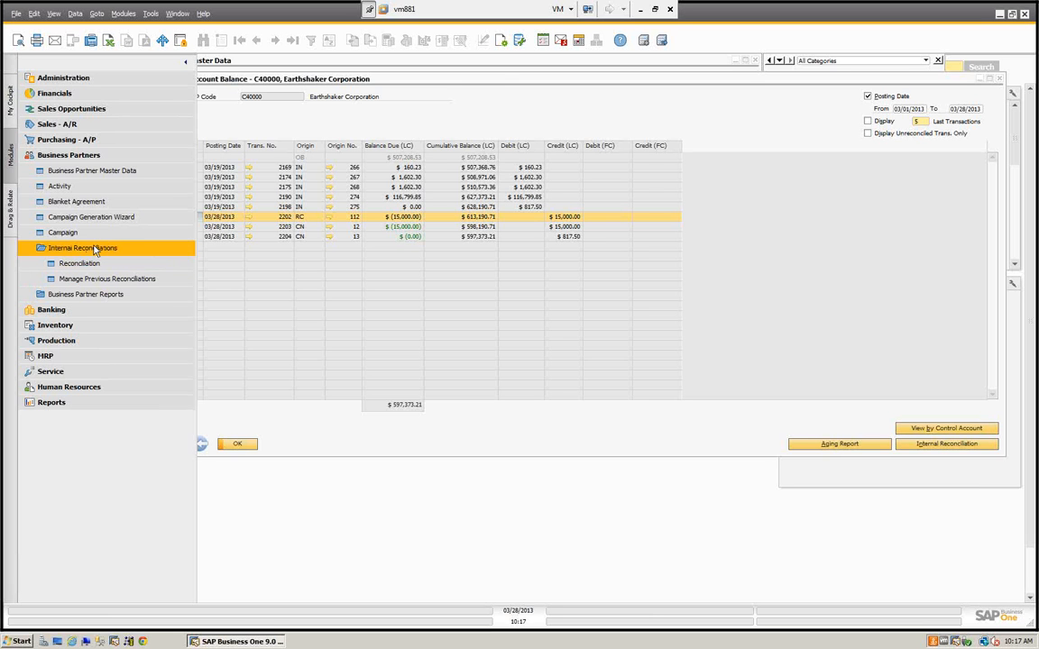
{"action": "left_click", "coordinate": [462, 81]}
{"action": "left_click_drag", "start_coordinate": [431, 81], "coordinate": [342, 79]}
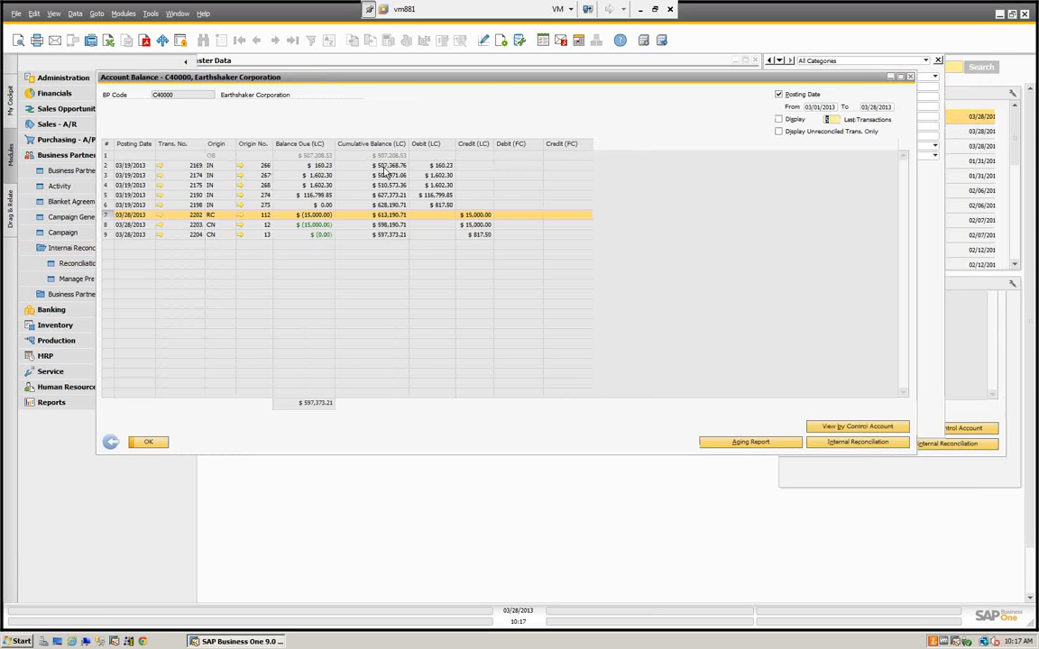
{"action": "left_click", "coordinate": [859, 442]}
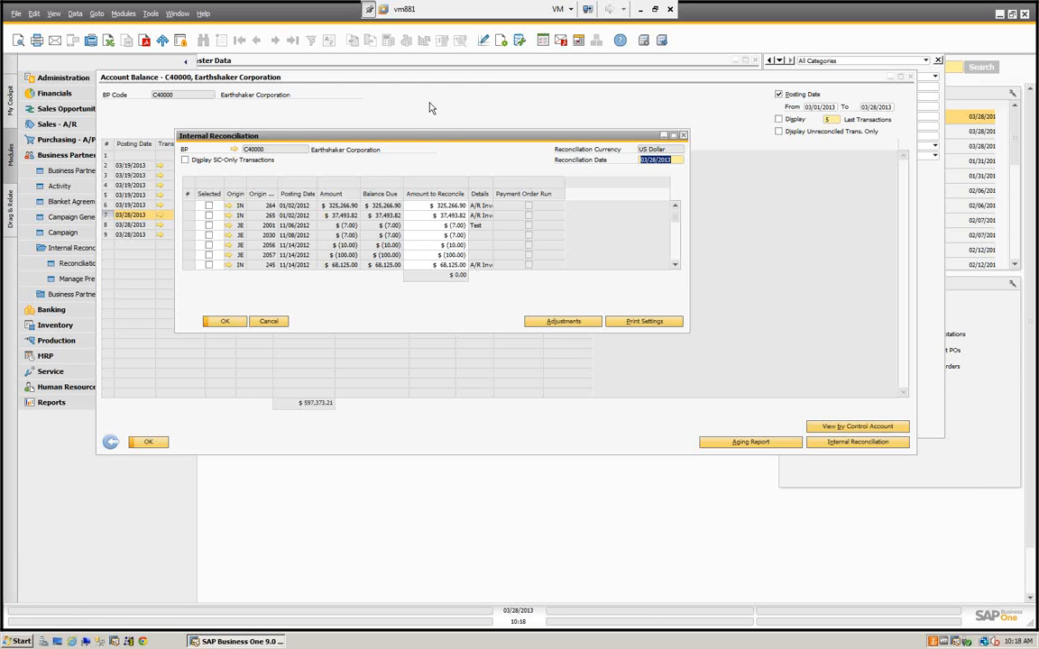
{"action": "left_click_drag", "start_coordinate": [429, 131], "coordinate": [382, 105]}
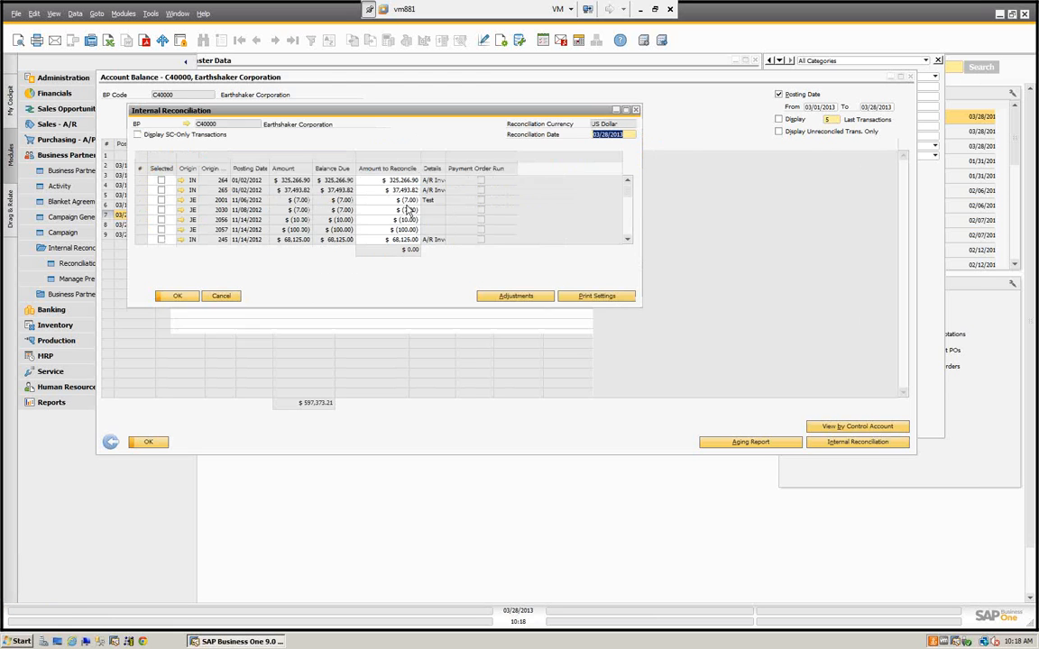
{"action": "left_click_drag", "start_coordinate": [444, 308], "coordinate": [456, 571]}
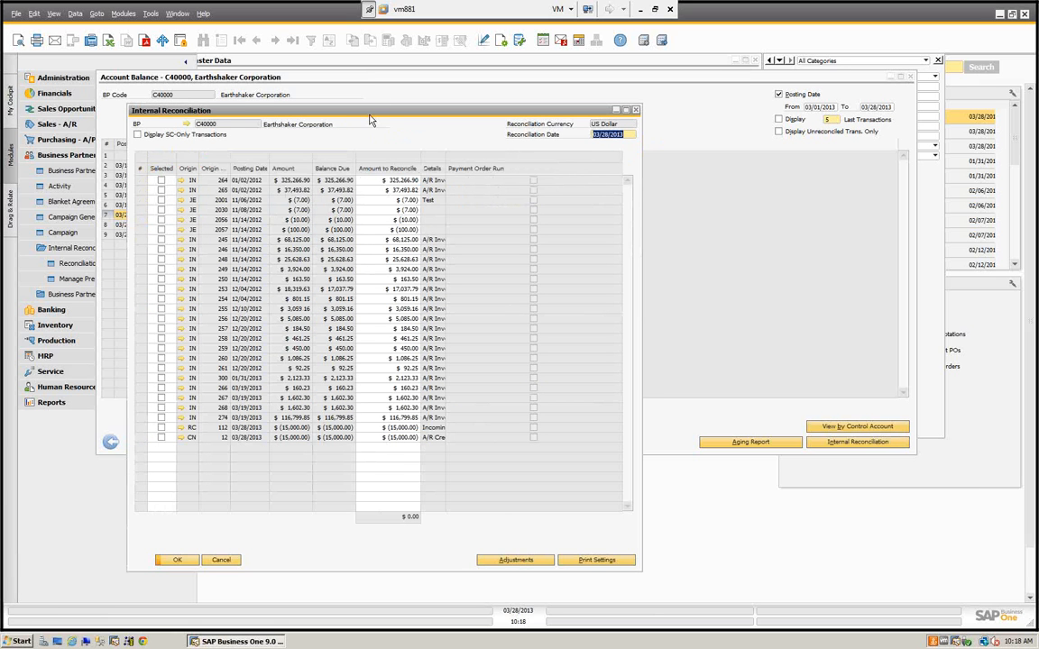
{"action": "left_click_drag", "start_coordinate": [361, 114], "coordinate": [351, 107]}
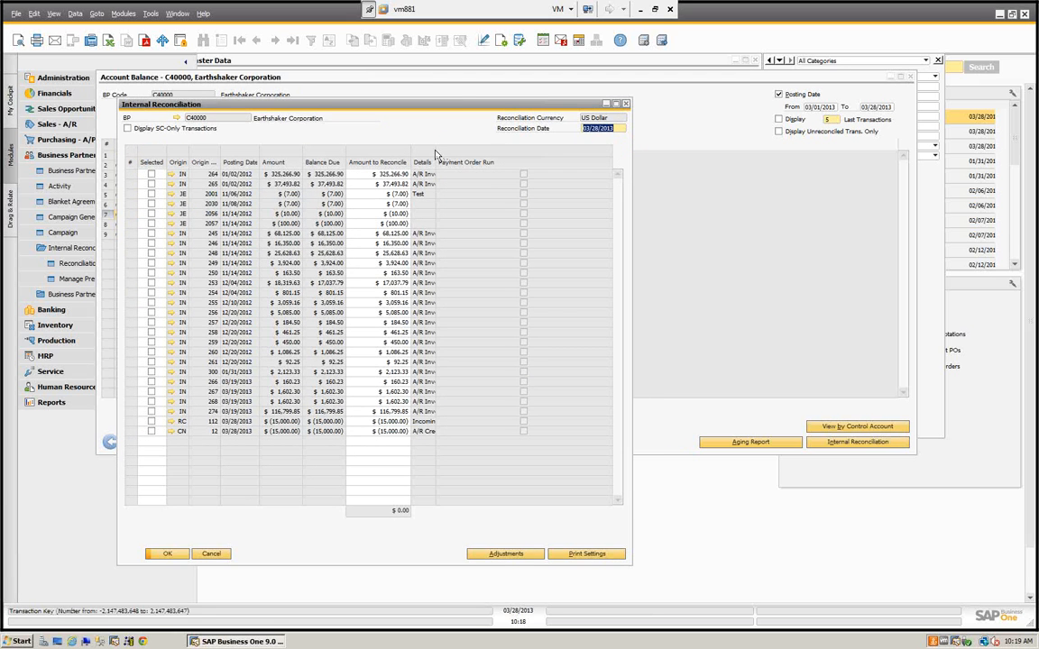
{"action": "left_click", "coordinate": [435, 150]}
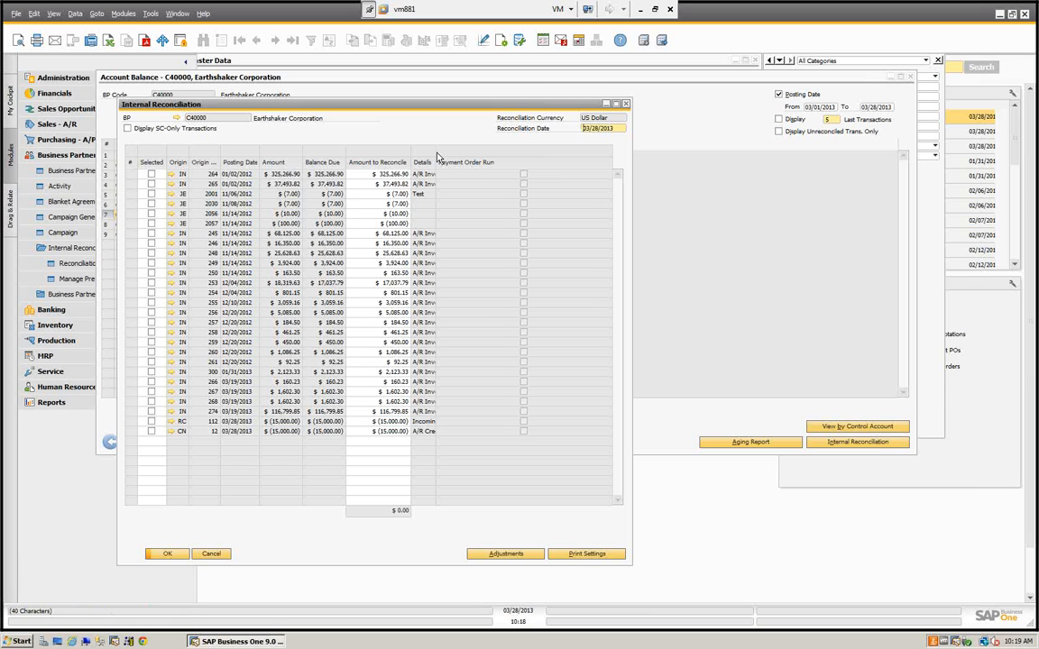
{"action": "left_click_drag", "start_coordinate": [436, 162], "coordinate": [497, 162]}
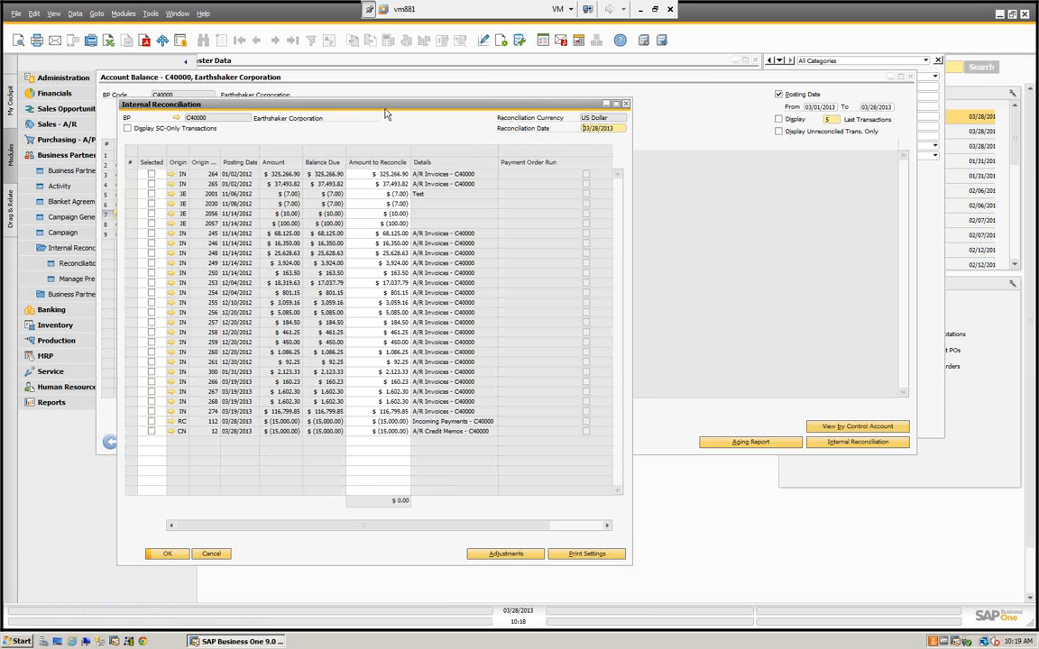
{"action": "left_click_drag", "start_coordinate": [380, 107], "coordinate": [378, 98]}
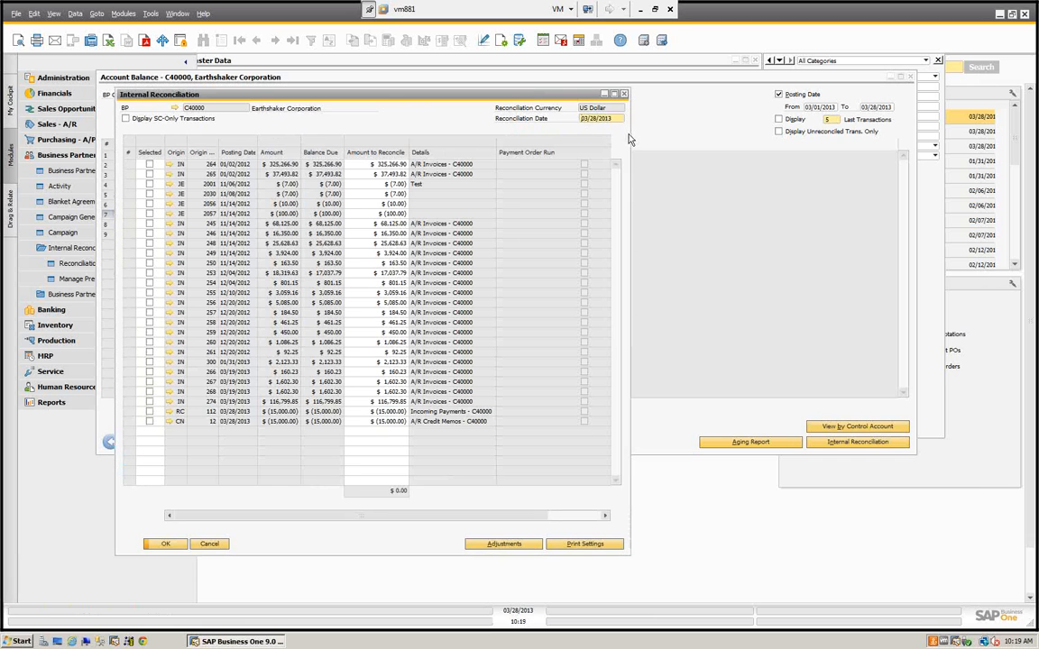
{"action": "left_click_drag", "start_coordinate": [629, 132], "coordinate": [767, 133]}
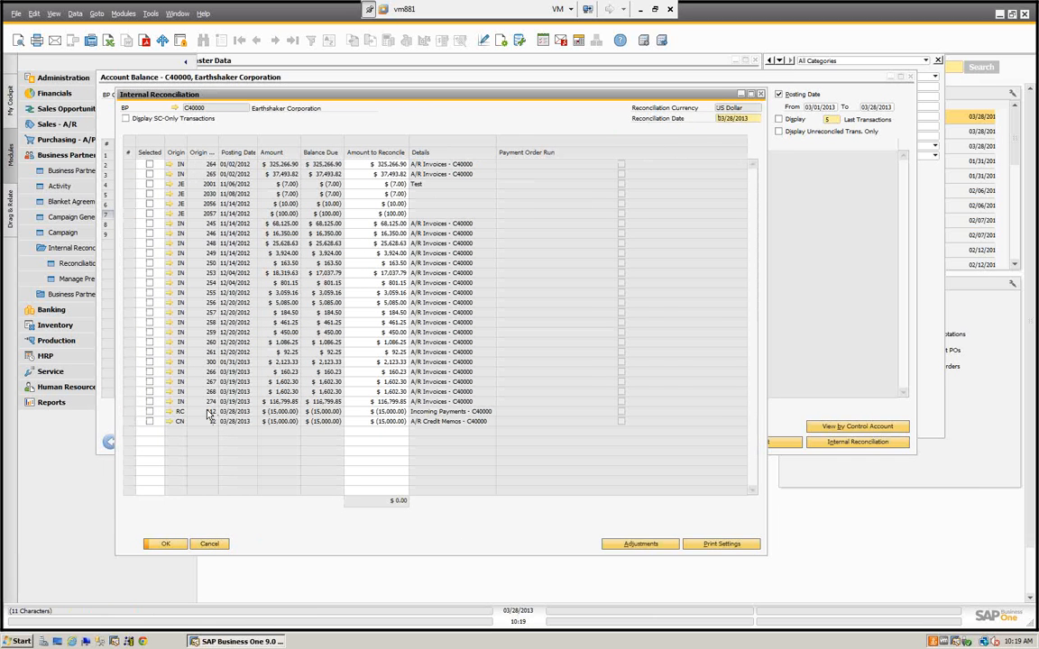
Select incoming payment 112 and invoices 249, 250 and 254 through 259 for reconciliation
{"action": "left_click", "coordinate": [150, 413]}
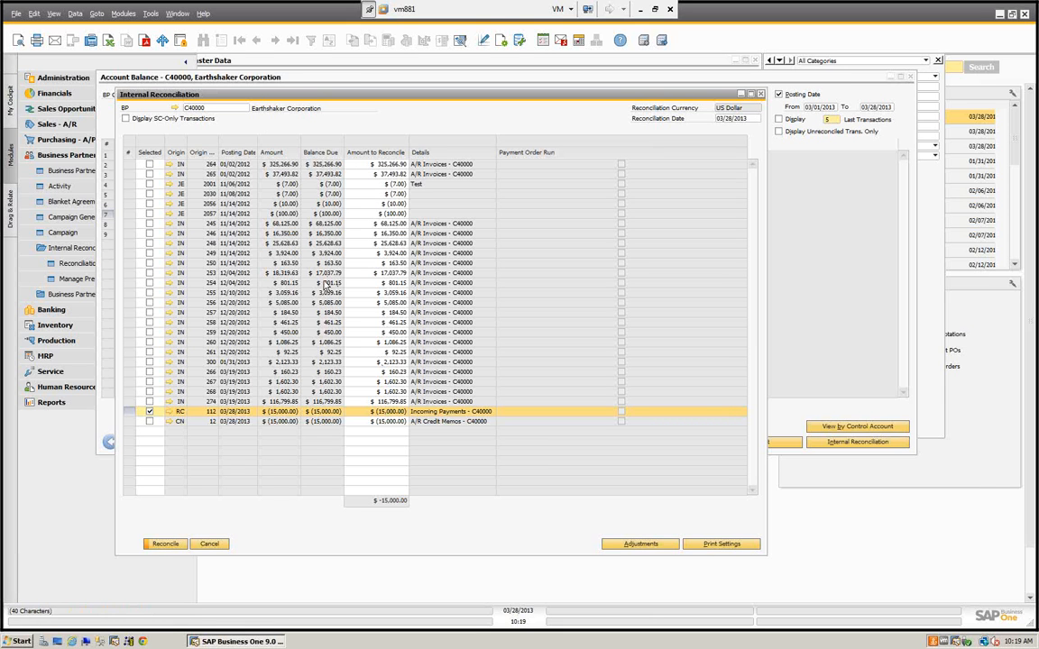
{"action": "left_click", "coordinate": [150, 254]}
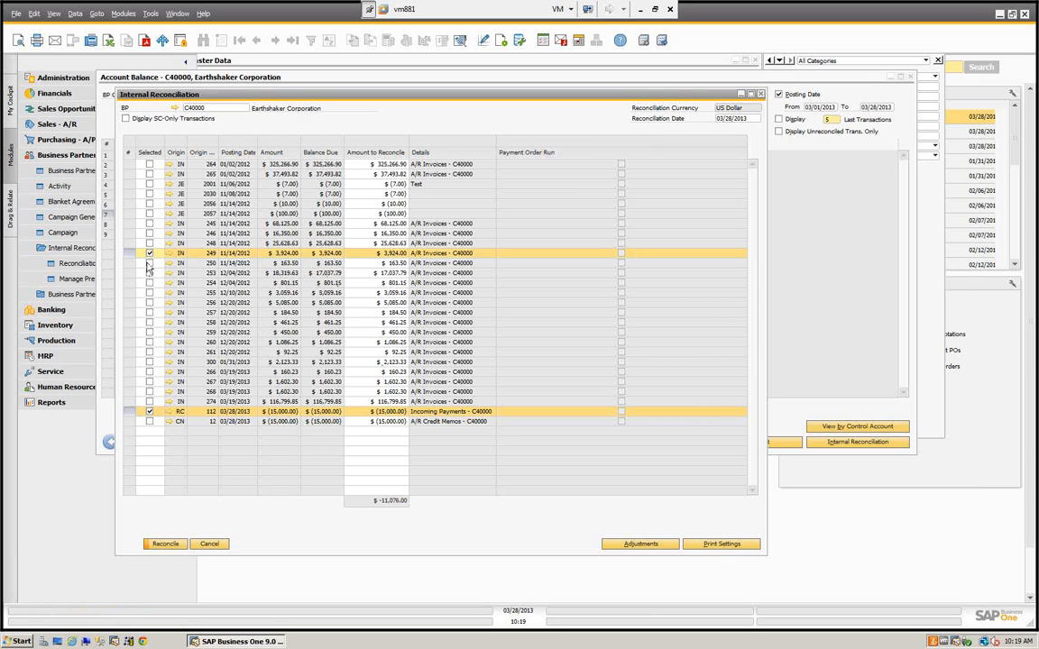
{"action": "left_click", "coordinate": [150, 263]}
{"action": "left_click", "coordinate": [150, 282]}
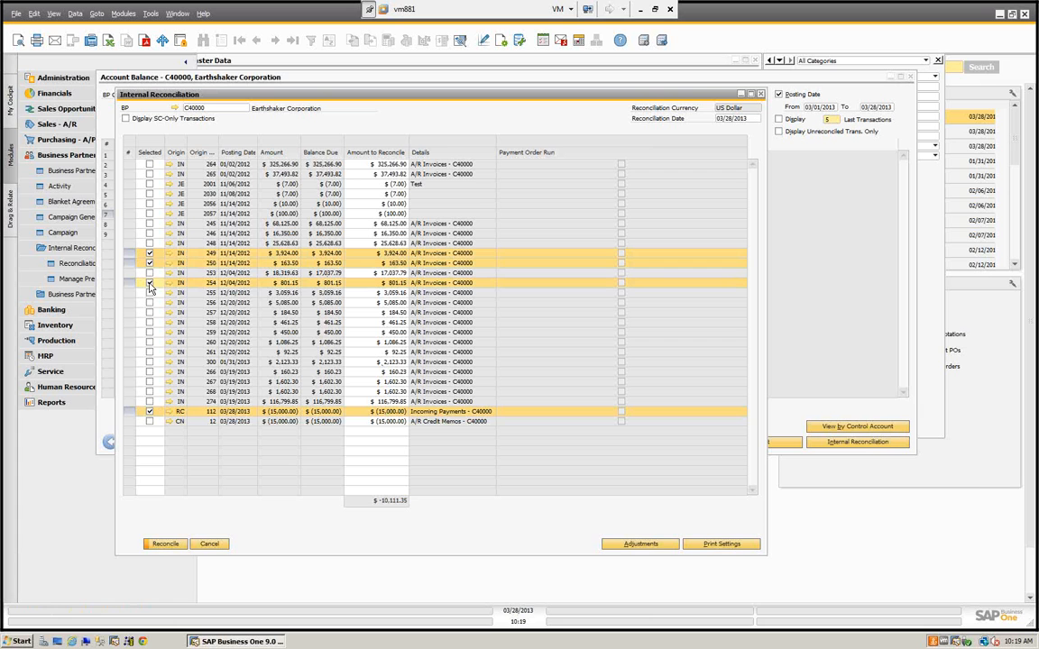
{"action": "left_click", "coordinate": [149, 292]}
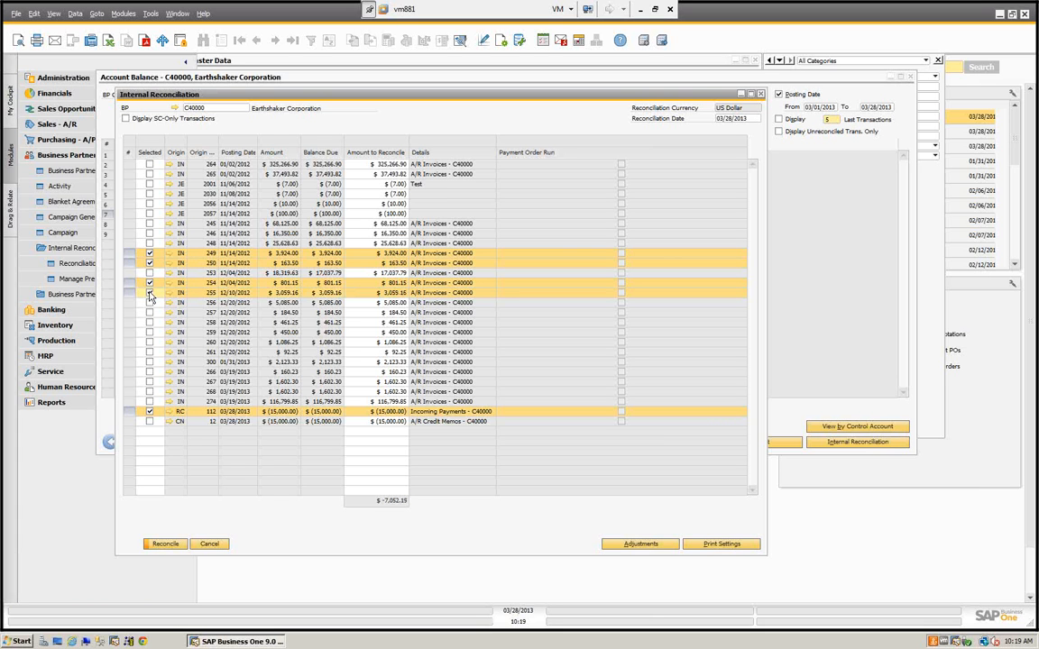
{"action": "left_click", "coordinate": [150, 302]}
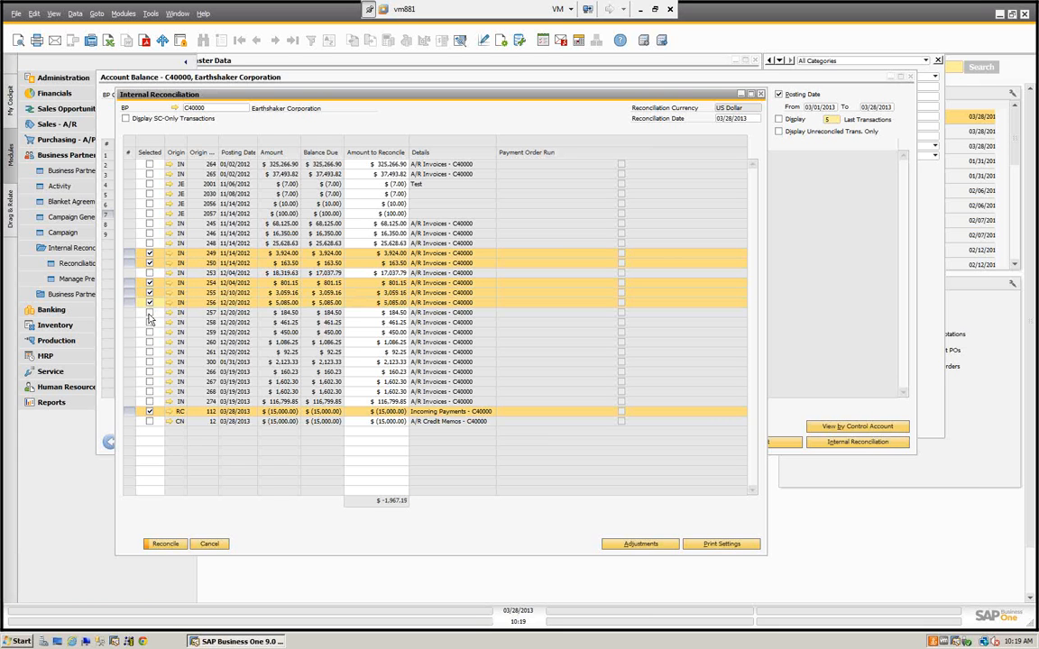
{"action": "left_click", "coordinate": [149, 313]}
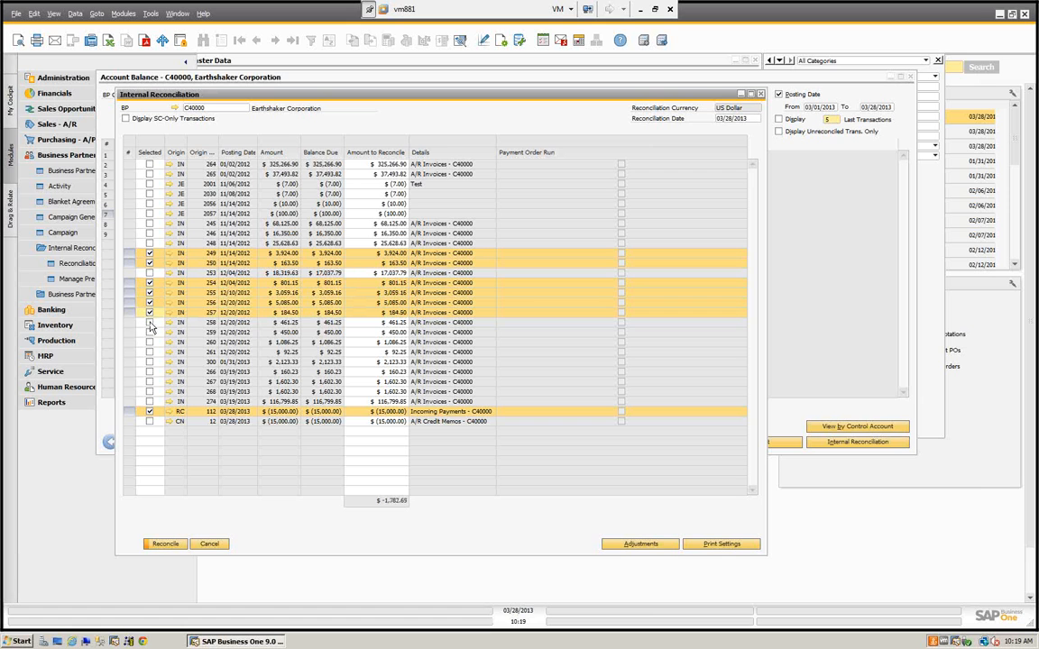
{"action": "left_click", "coordinate": [149, 322]}
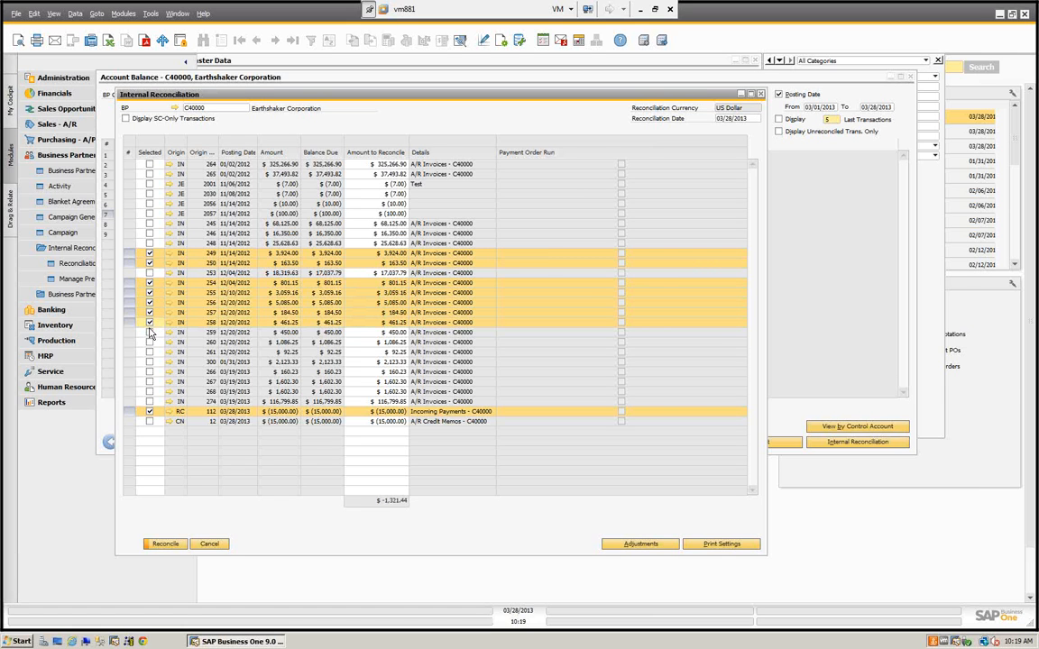
{"action": "left_click", "coordinate": [149, 331]}
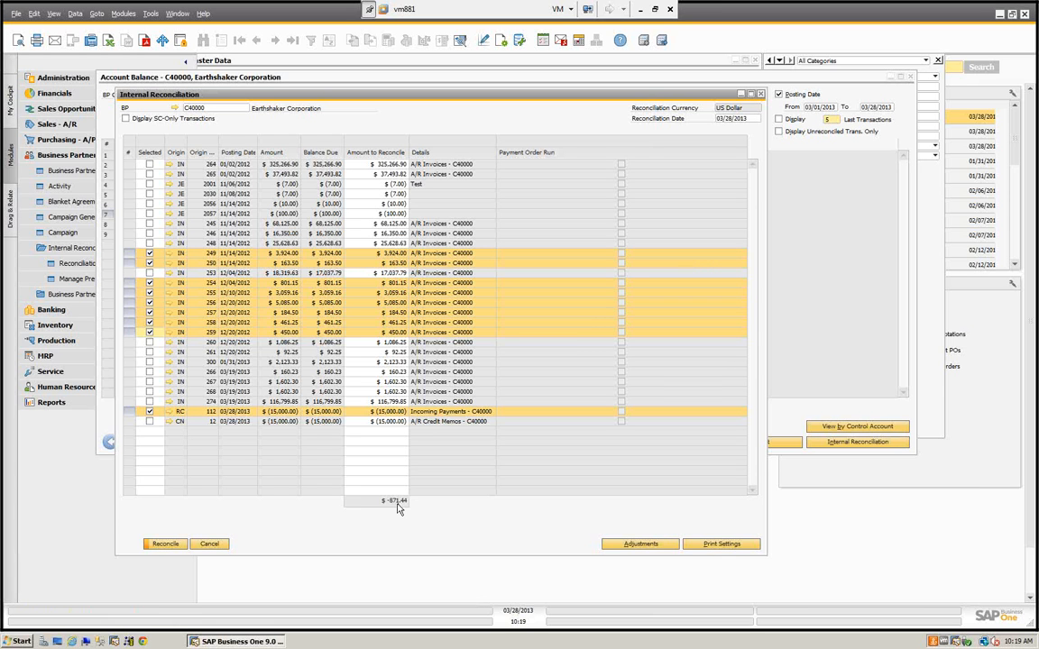
{"action": "left_click", "coordinate": [394, 343]}
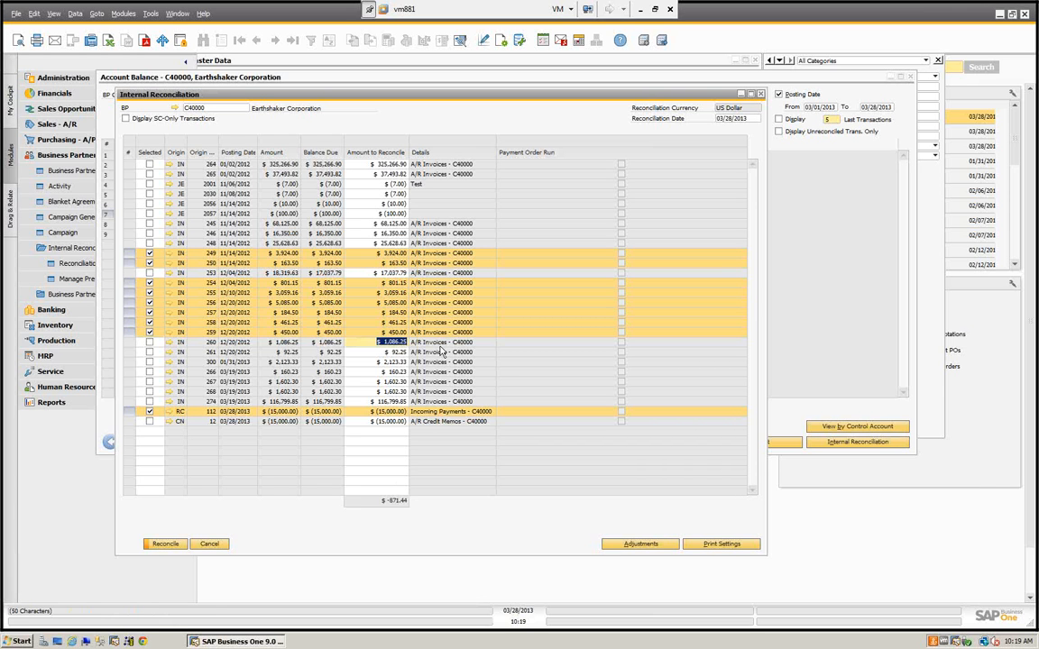
{"action": "type", "text": "871.44"}
{"action": "left_click", "coordinate": [150, 343]}
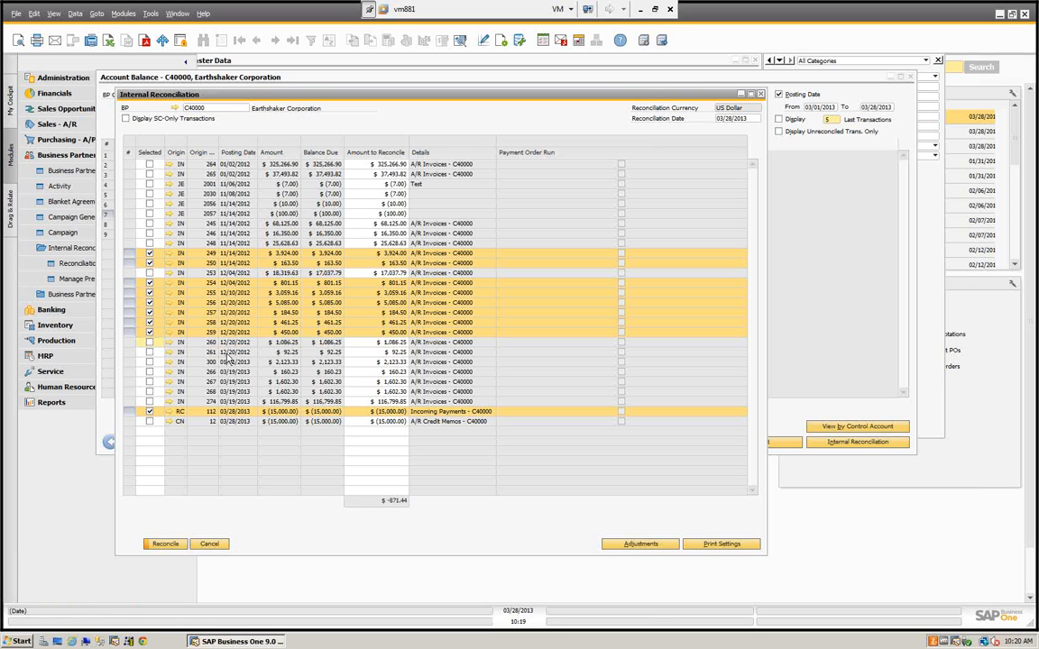
Include invoice 260 with an amount to reconcile of 871.44, and reconcile the selected transactions
{"action": "left_click", "coordinate": [150, 343]}
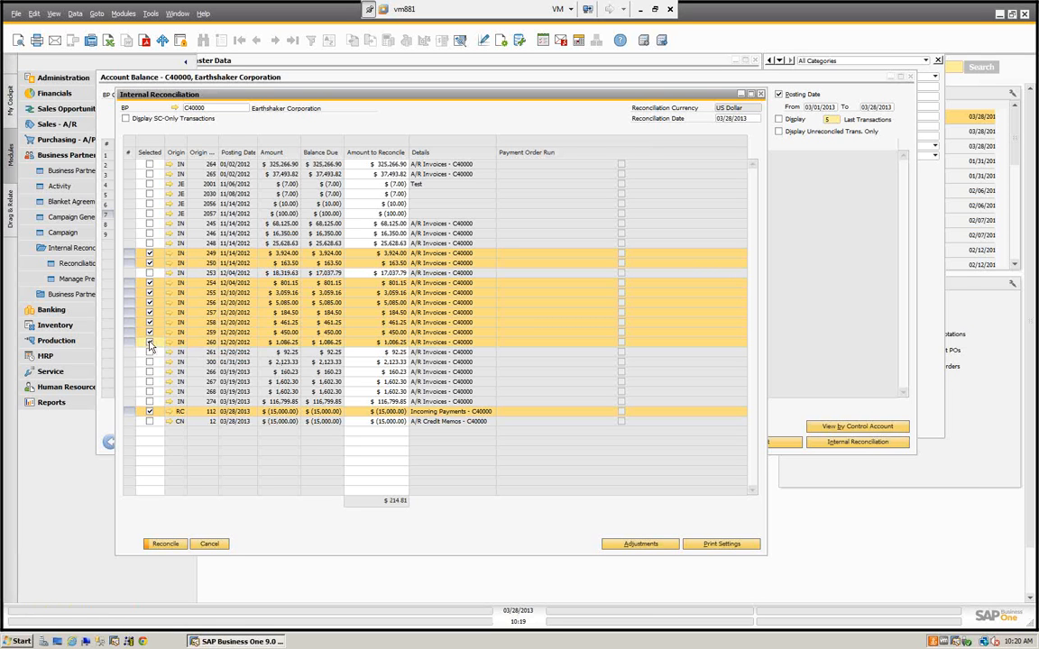
{"action": "left_click", "coordinate": [389, 342]}
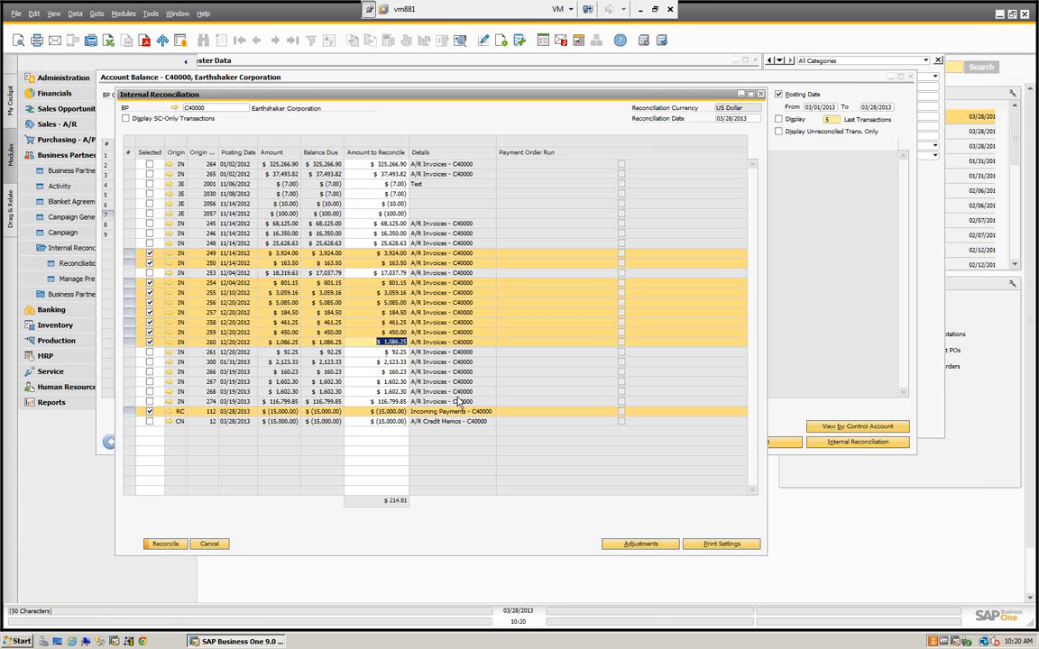
{"action": "type", "text": "871.44"}
{"action": "key", "text": "Tab"}
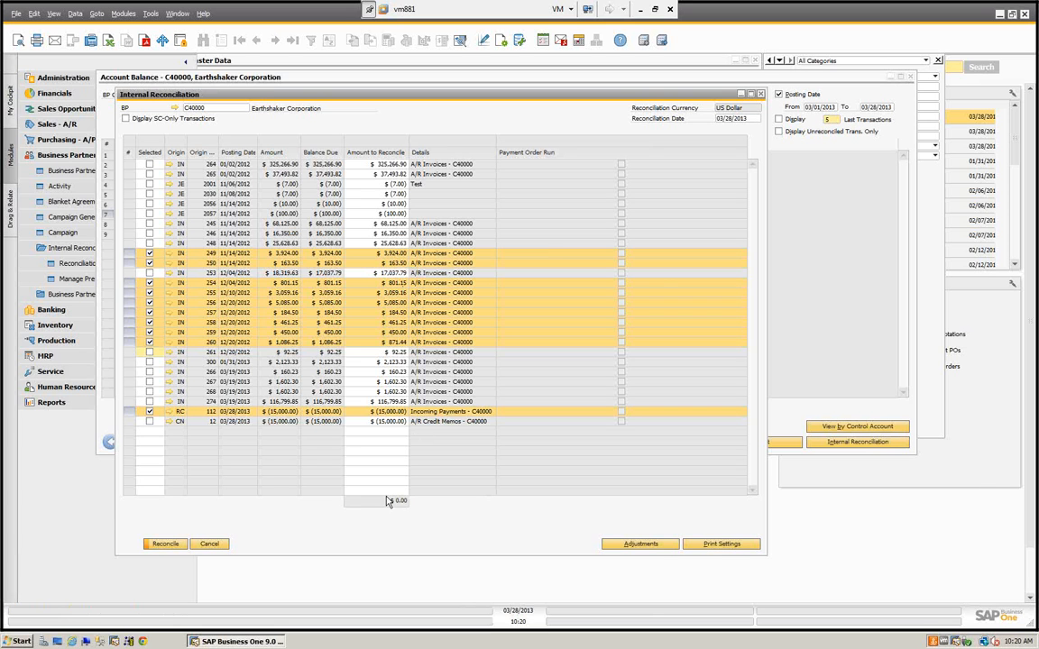
{"action": "left_click", "coordinate": [165, 543]}
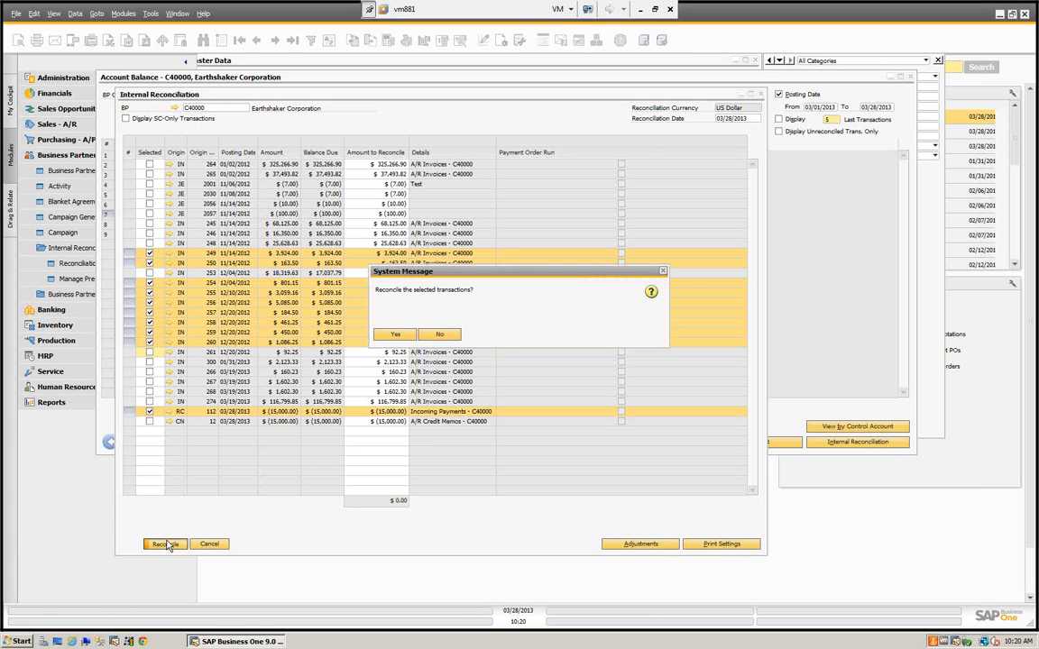
{"action": "left_click", "coordinate": [394, 334]}
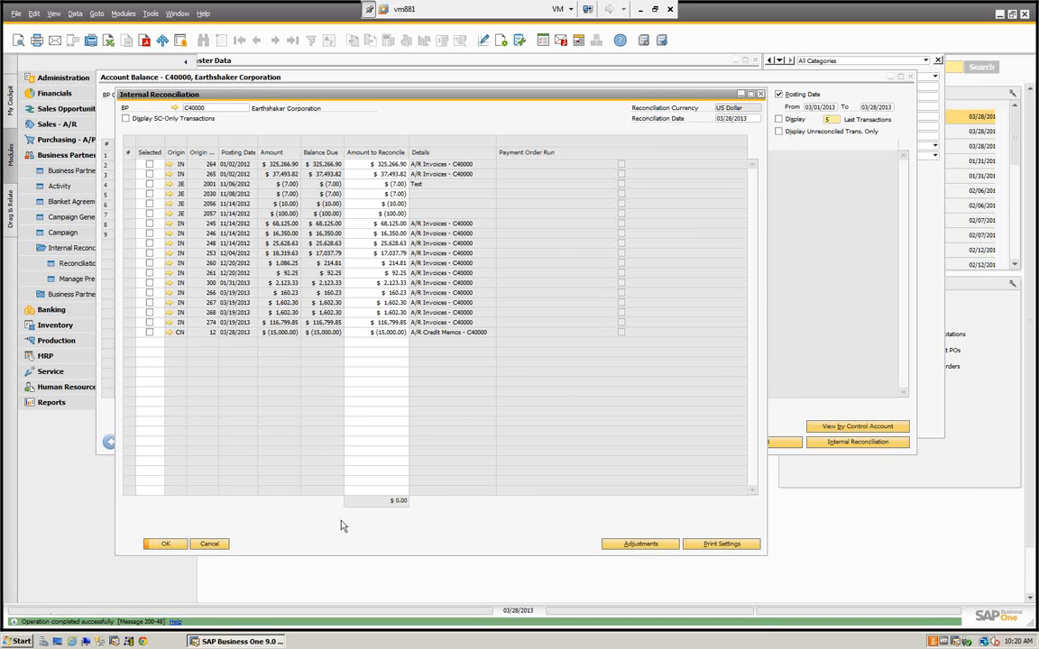
Check the available reconciliation adjustment types without creating one, and close Internal Reconciliation
{"action": "left_click", "coordinate": [631, 545]}
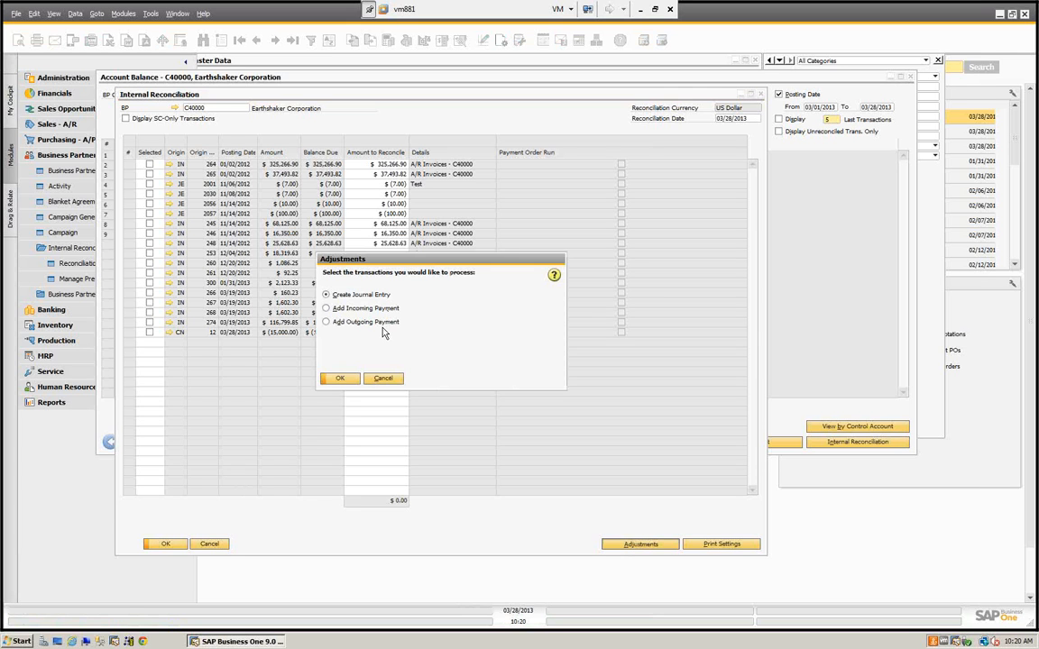
{"action": "left_click", "coordinate": [383, 379]}
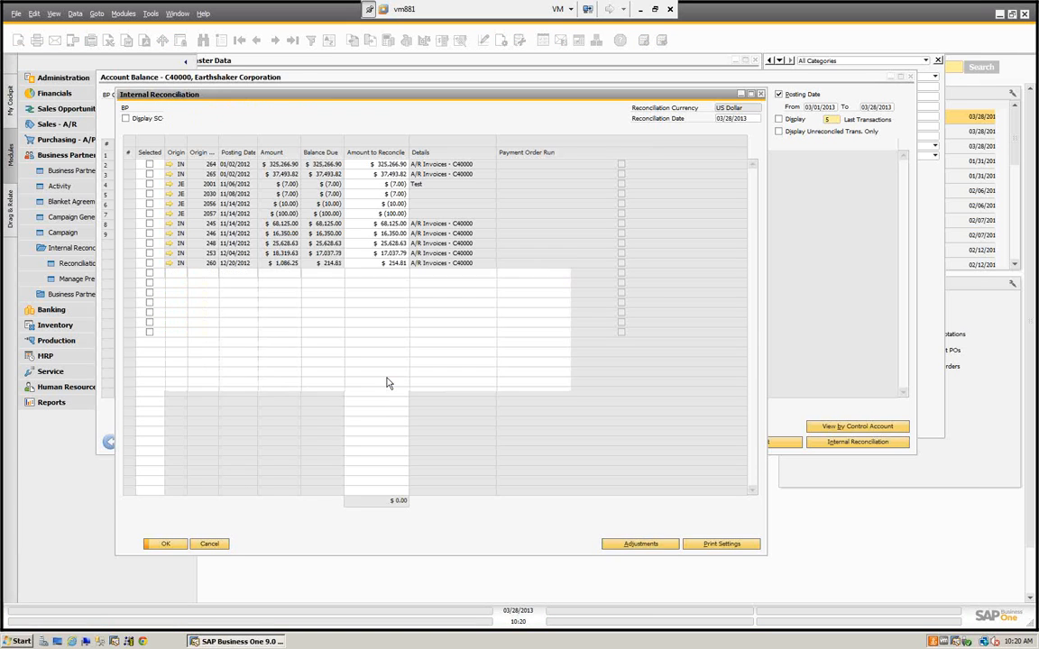
{"action": "left_click", "coordinate": [210, 546]}
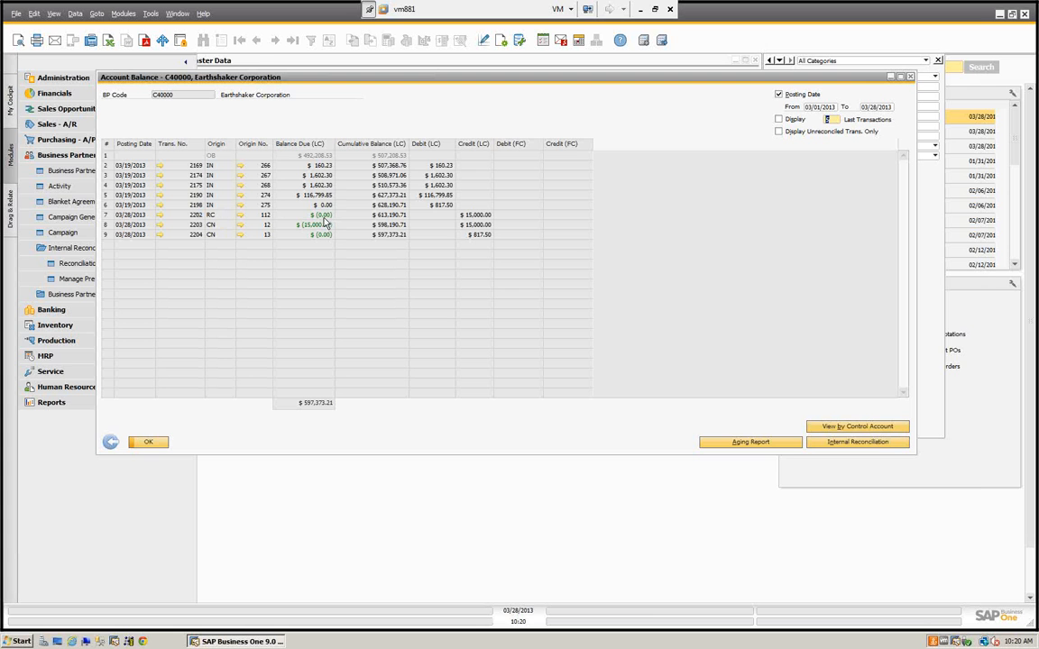
Check the transactions applied to incoming payment 112, and temporarily limit the account balance to unreconciled transactions
{"action": "right_click", "coordinate": [278, 217]}
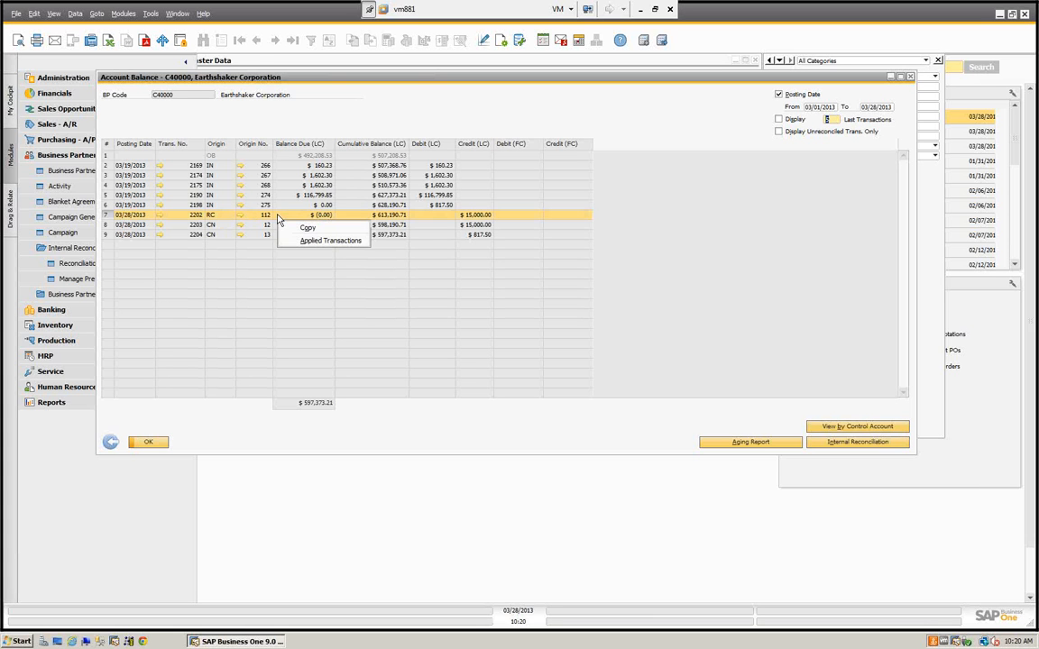
{"action": "left_click", "coordinate": [311, 239]}
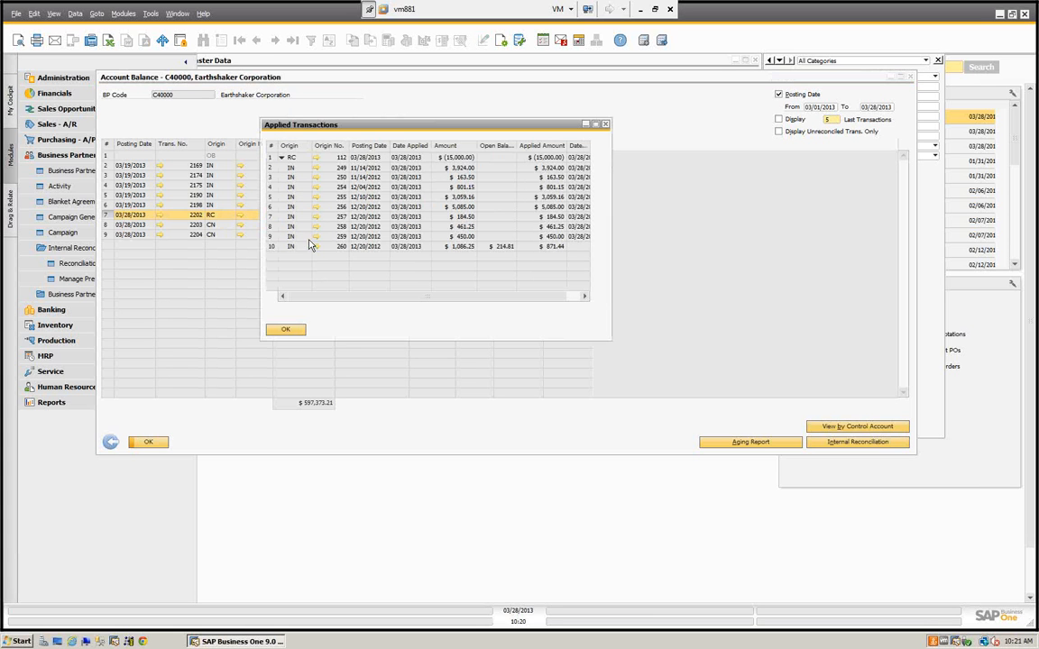
{"action": "left_click_drag", "start_coordinate": [360, 123], "coordinate": [446, 114]}
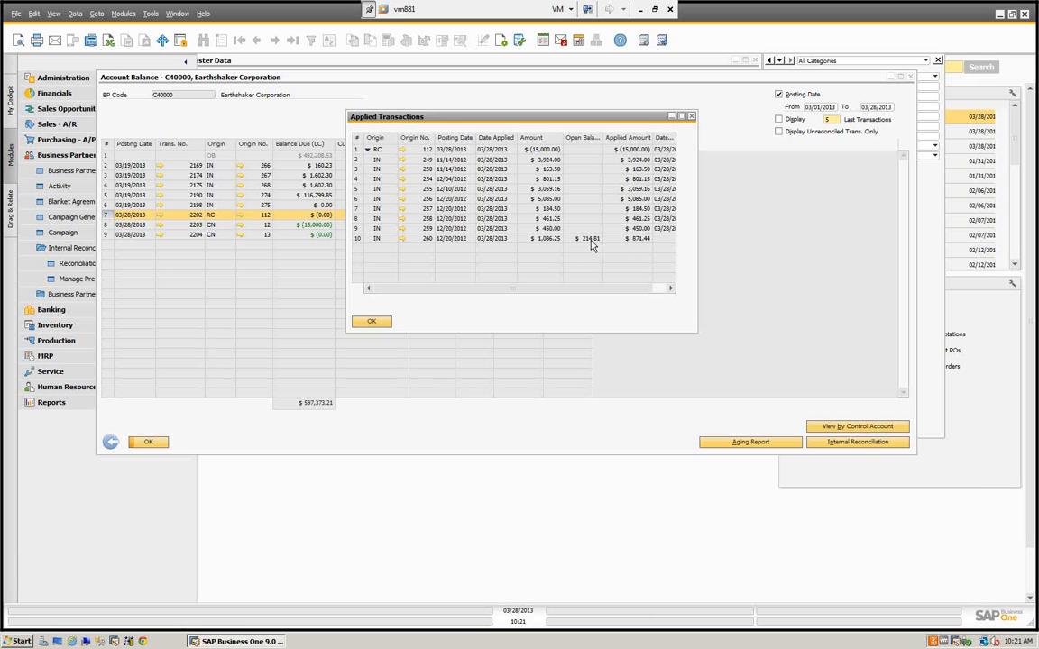
{"action": "left_click", "coordinate": [371, 321]}
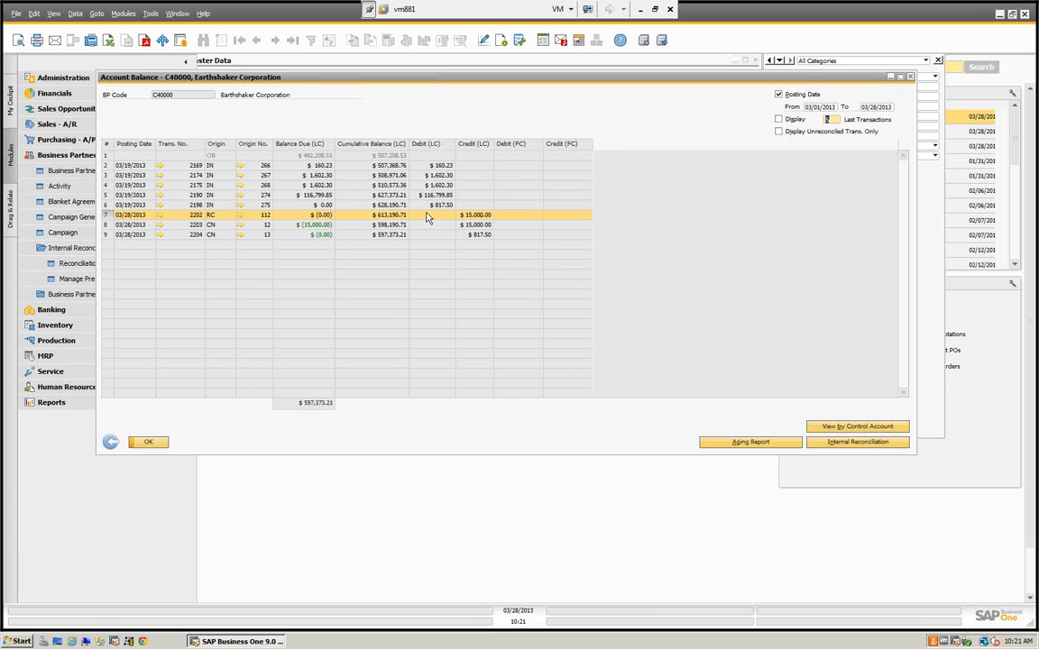
{"action": "left_click", "coordinate": [778, 132]}
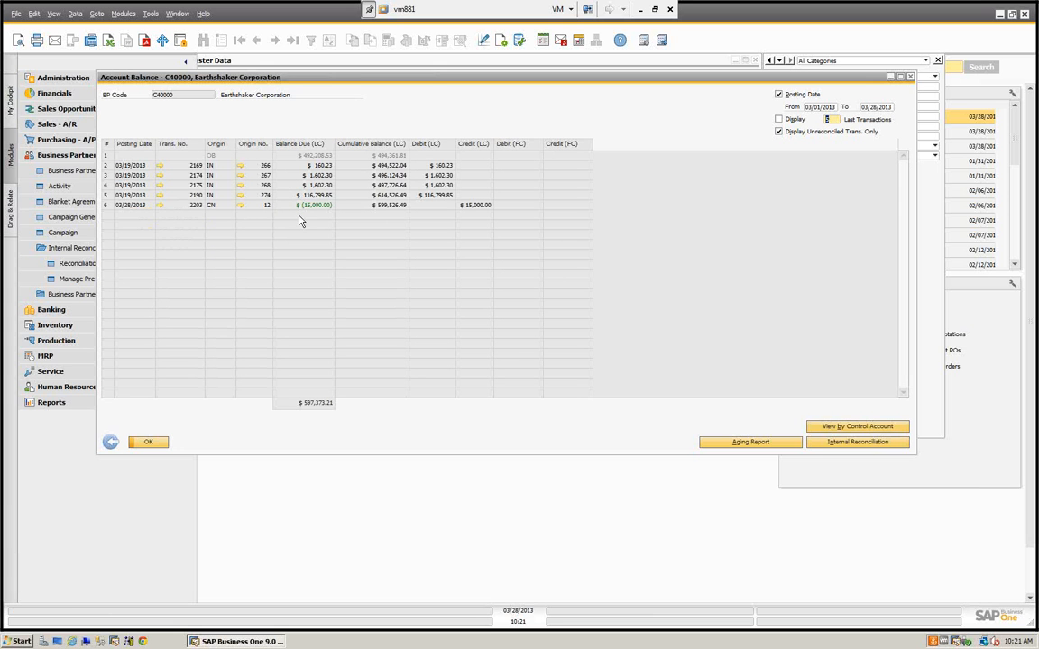
{"action": "left_click", "coordinate": [777, 132]}
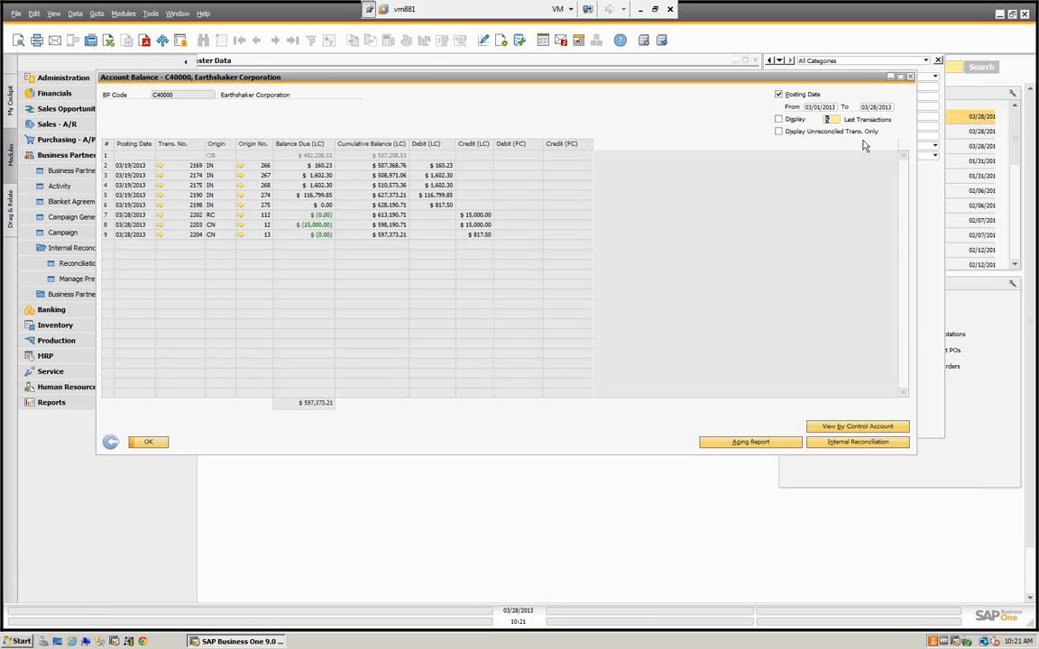
Review the transactions applied to incoming payment 112 from its account balance row, and close the list
{"action": "right_click", "coordinate": [322, 217]}
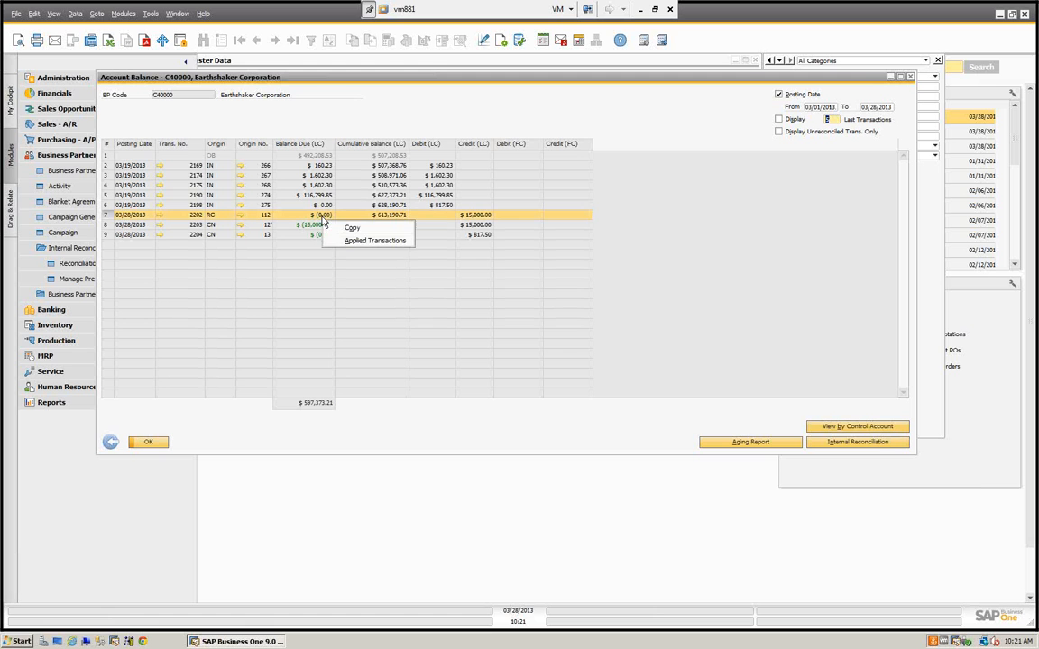
{"action": "left_click", "coordinate": [351, 240]}
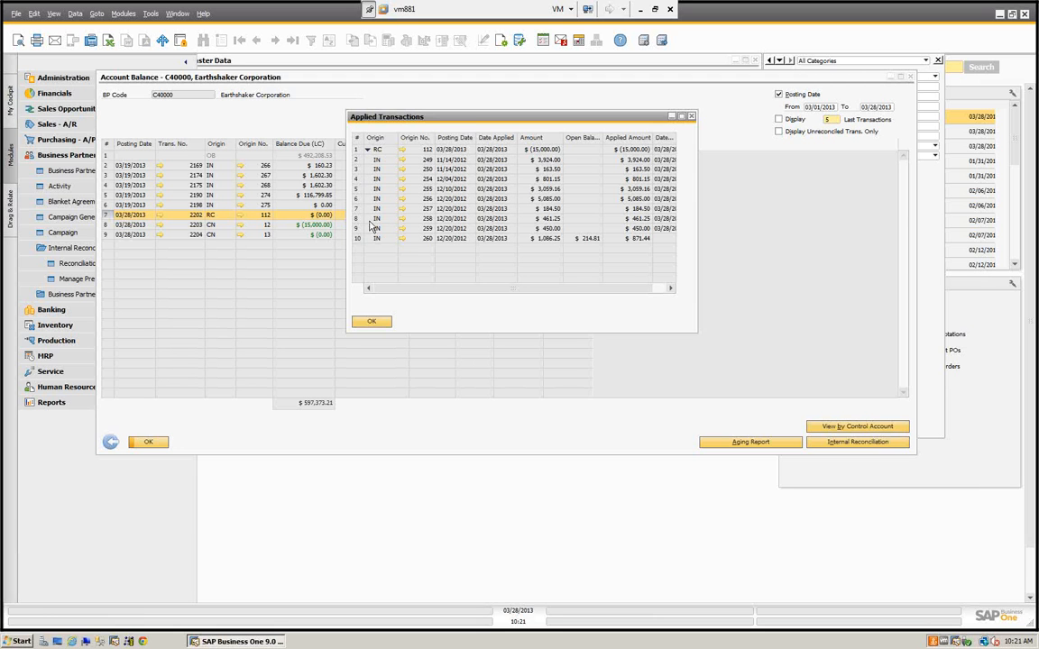
{"action": "left_click", "coordinate": [370, 321]}
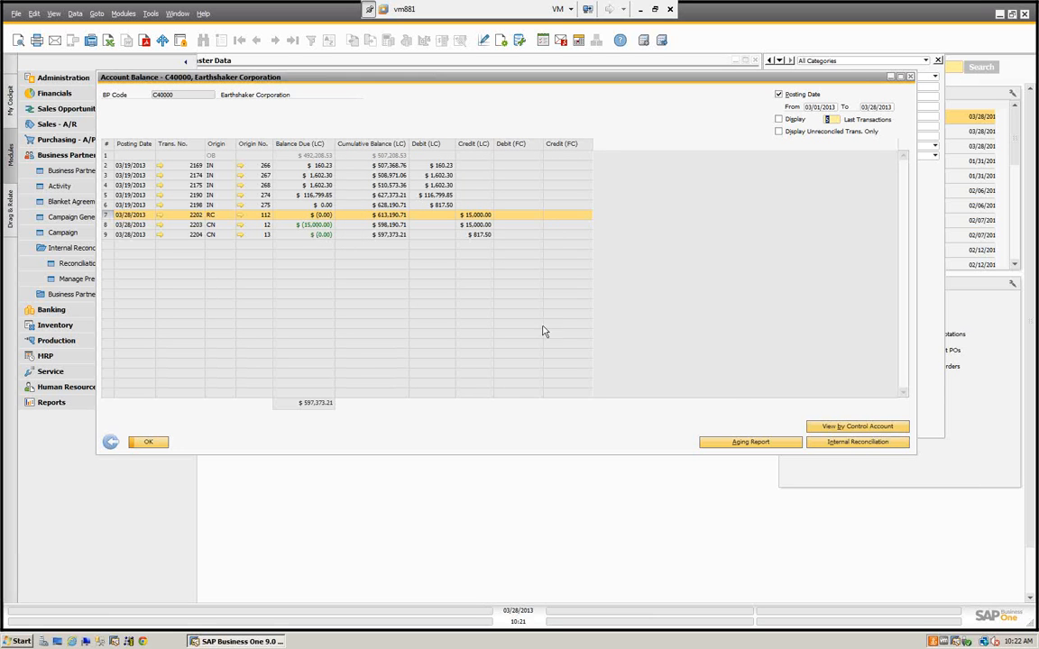
Reconcile credit memo 12 against invoice 274 with an amount to reconcile of 15,000.00, and close Internal Reconciliation
{"action": "left_click", "coordinate": [853, 443]}
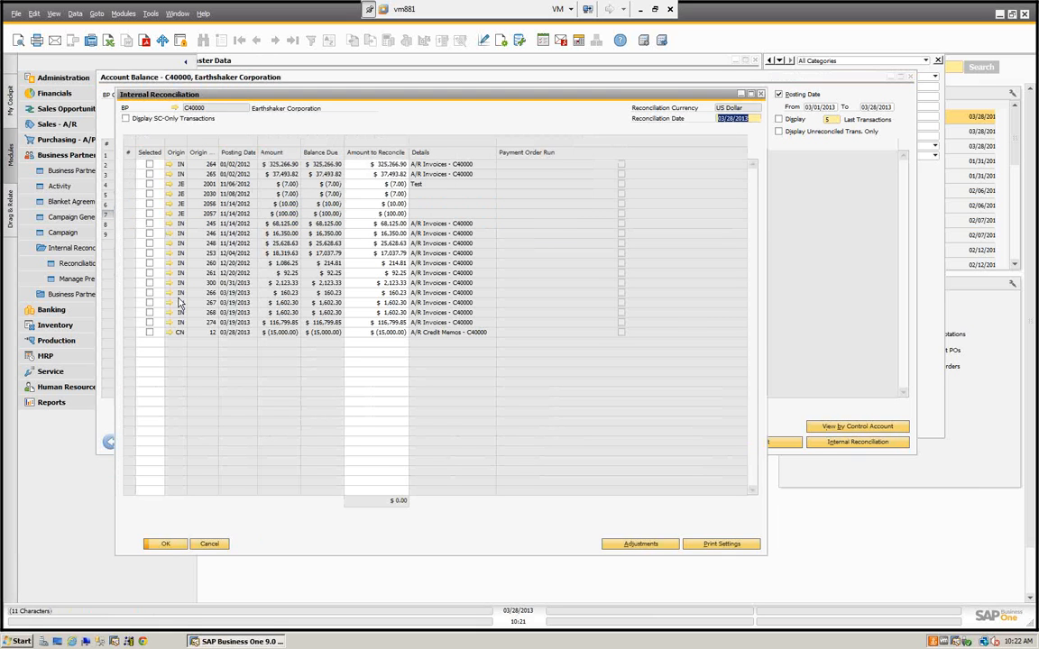
{"action": "left_click", "coordinate": [149, 332]}
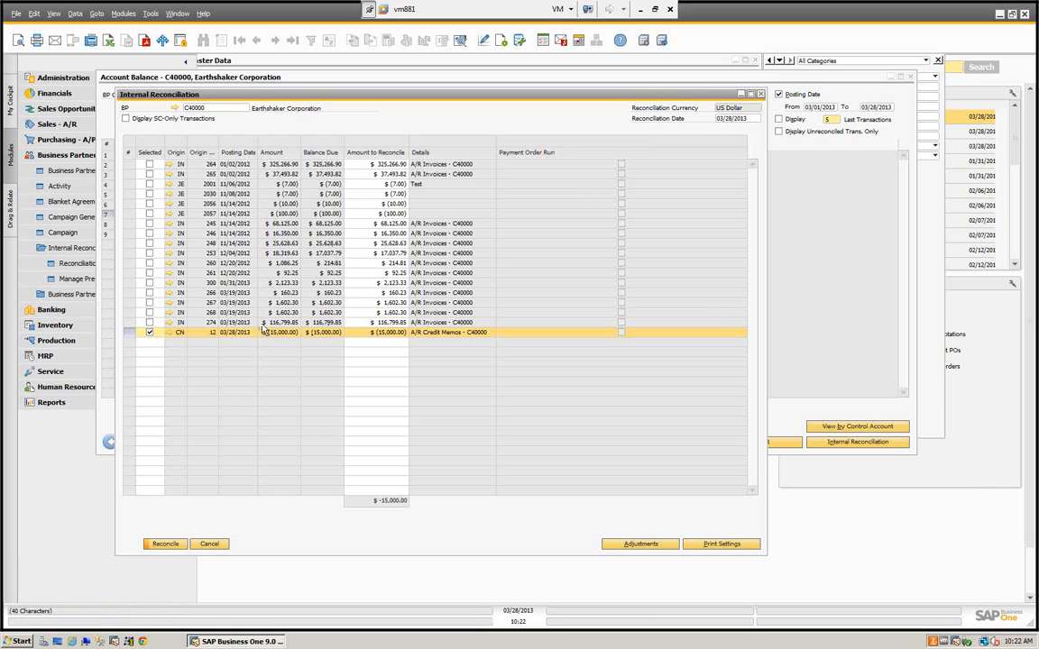
{"action": "left_click", "coordinate": [149, 322]}
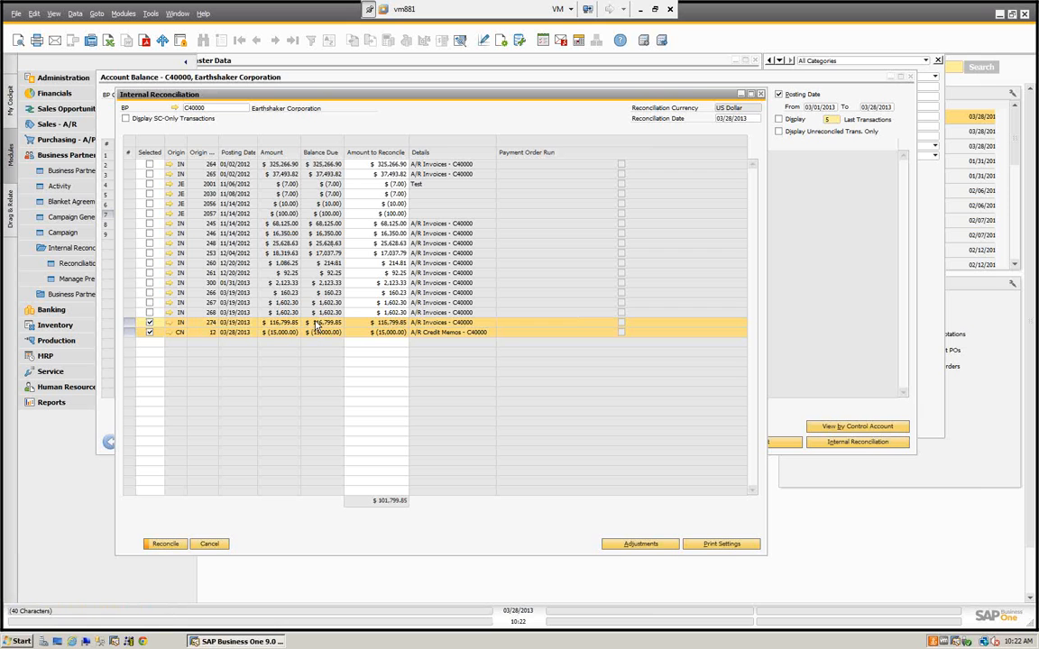
{"action": "left_click", "coordinate": [395, 323]}
{"action": "type", "text": "1"}
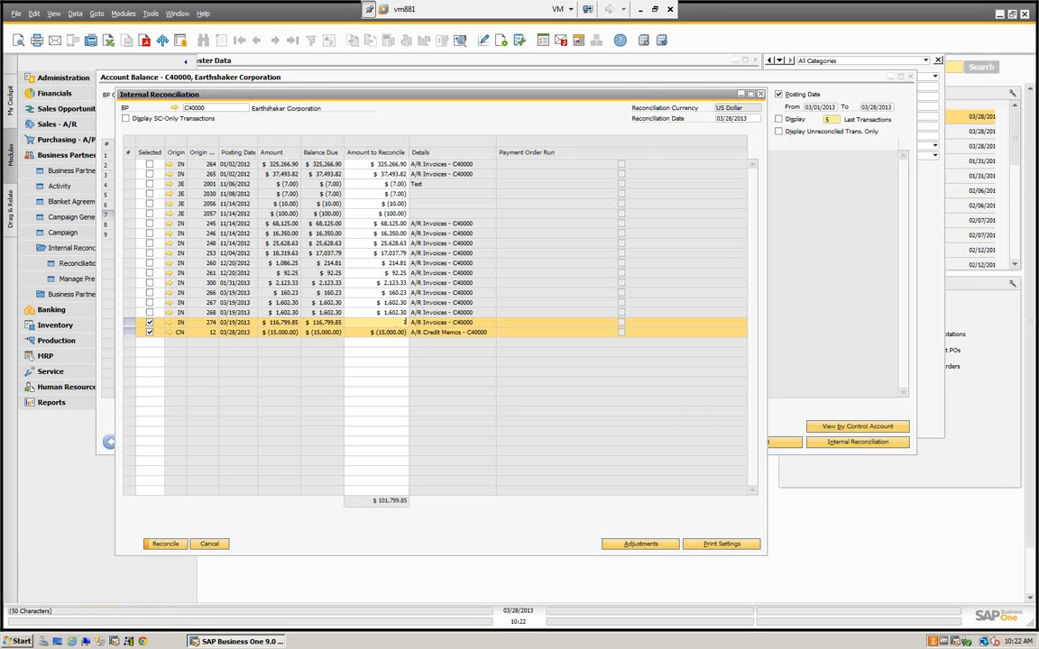
{"action": "type", "text": "5,000"}
{"action": "left_click", "coordinate": [462, 347]}
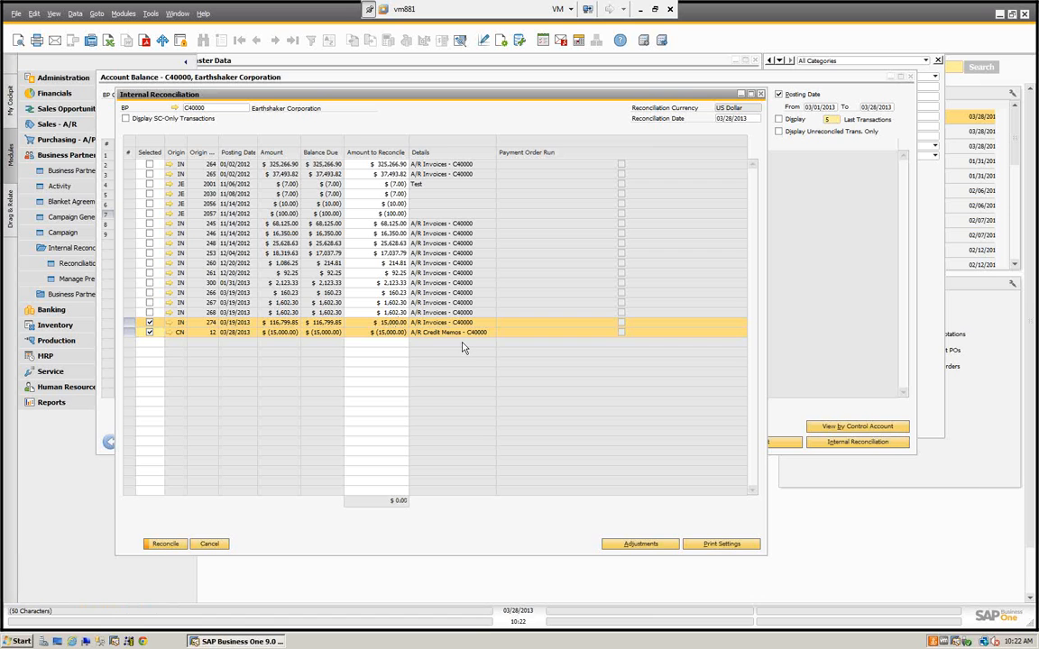
{"action": "left_click", "coordinate": [165, 544]}
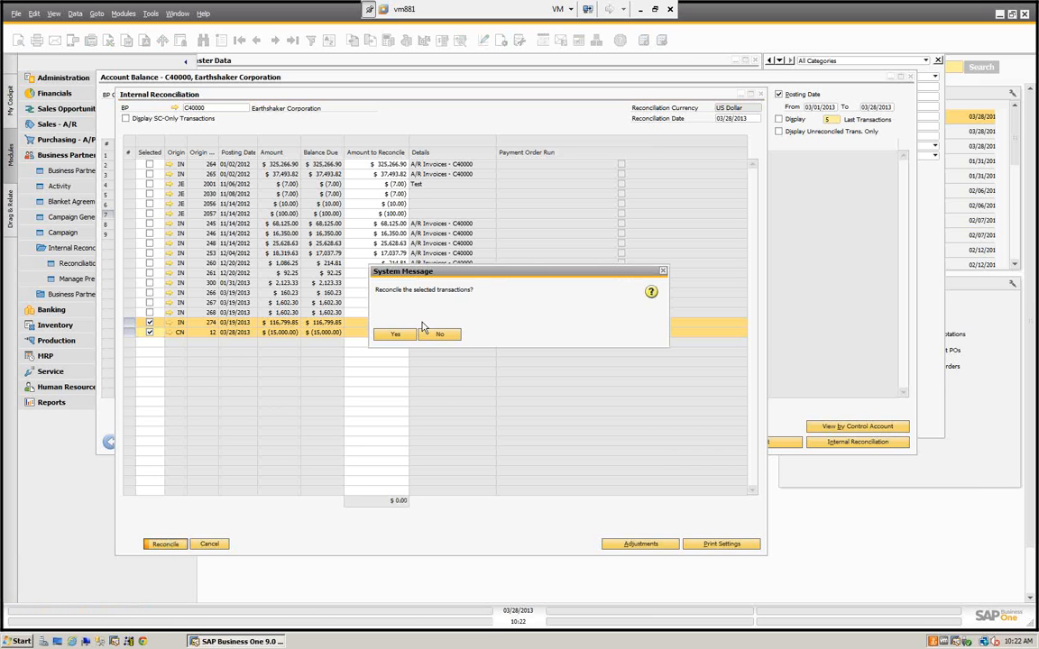
{"action": "left_click", "coordinate": [394, 335]}
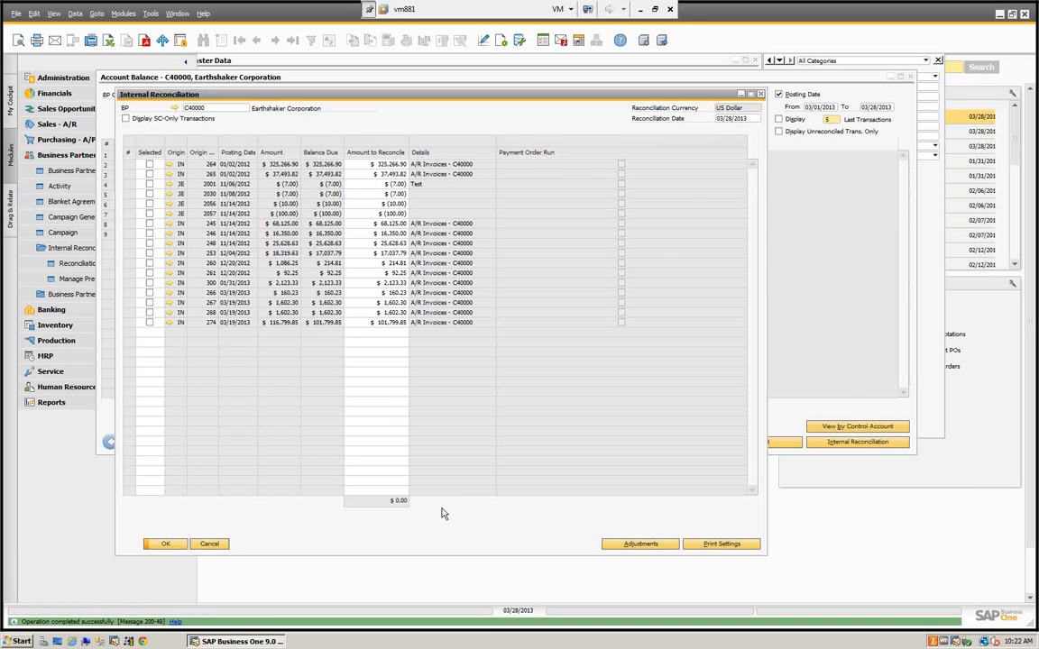
{"action": "key", "text": "Escape"}
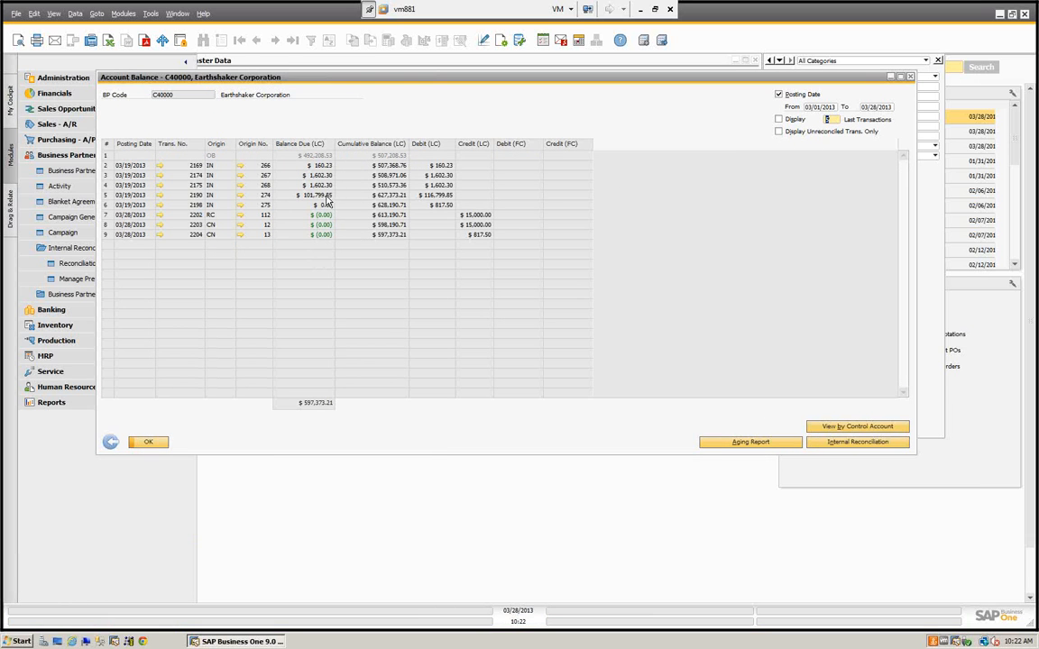
Limit the account balance to unreconciled transactions, and check the transactions applied to A/R invoice 274
{"action": "left_click", "coordinate": [781, 133]}
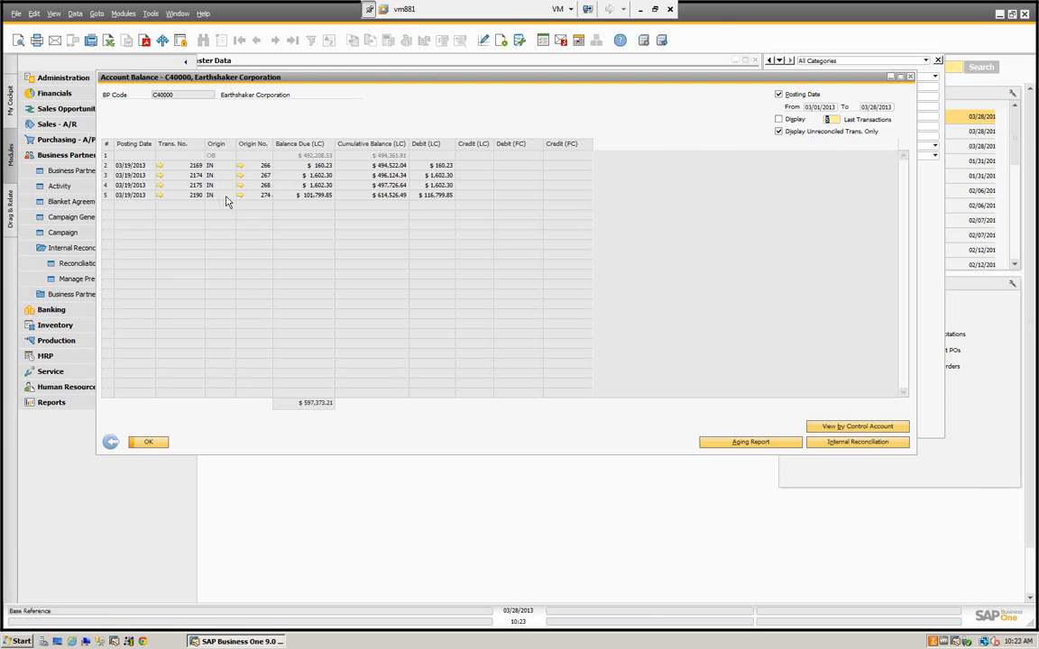
{"action": "left_click", "coordinate": [159, 194]}
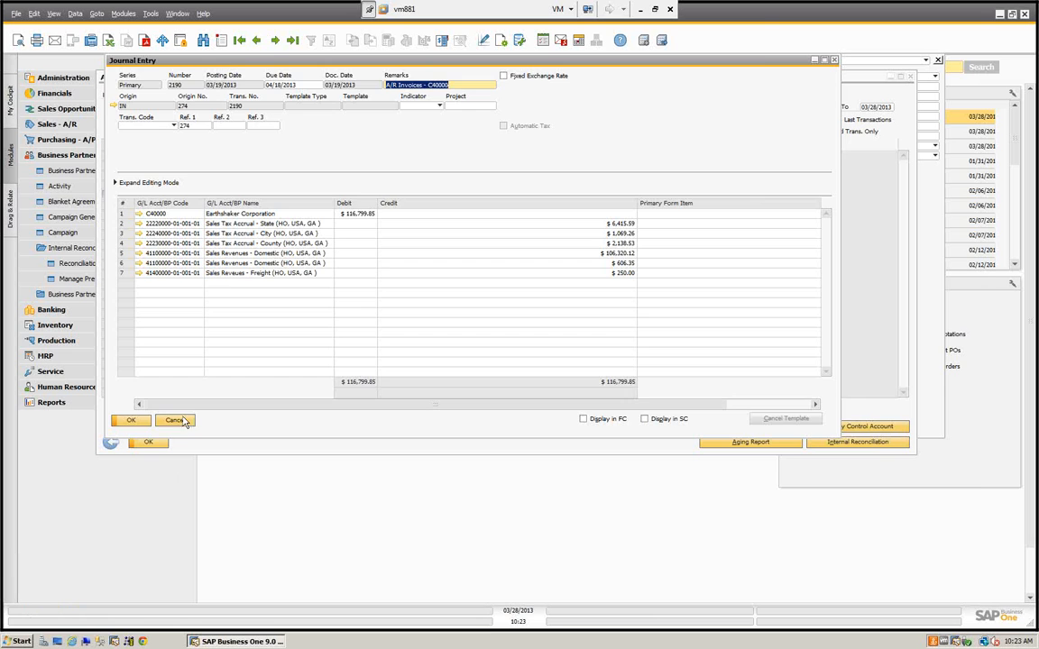
{"action": "left_click", "coordinate": [184, 421]}
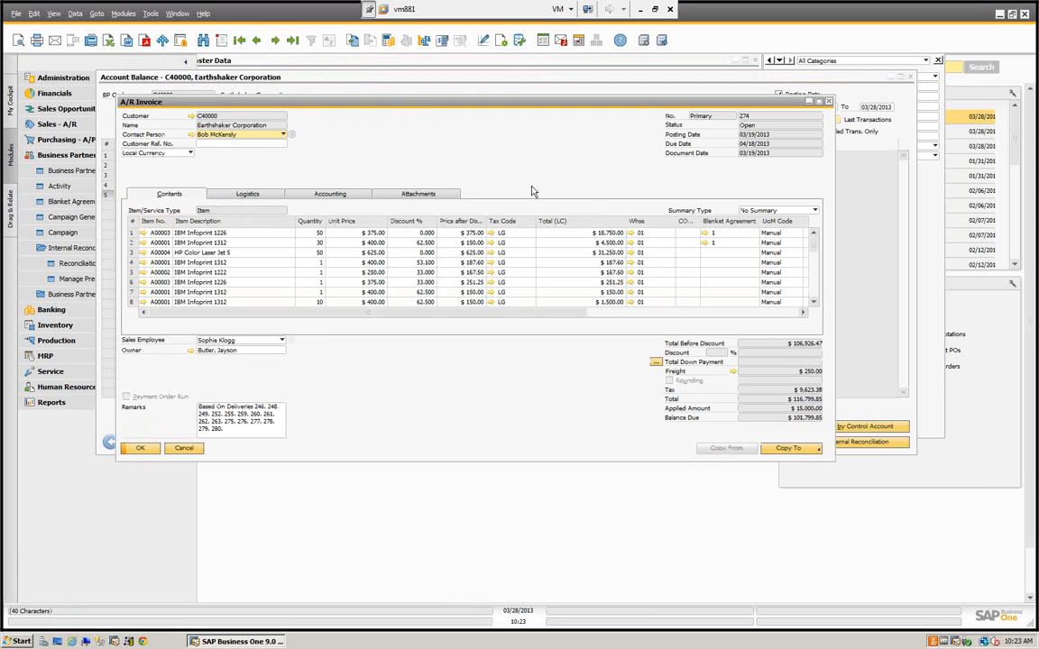
{"action": "right_click", "coordinate": [538, 148]}
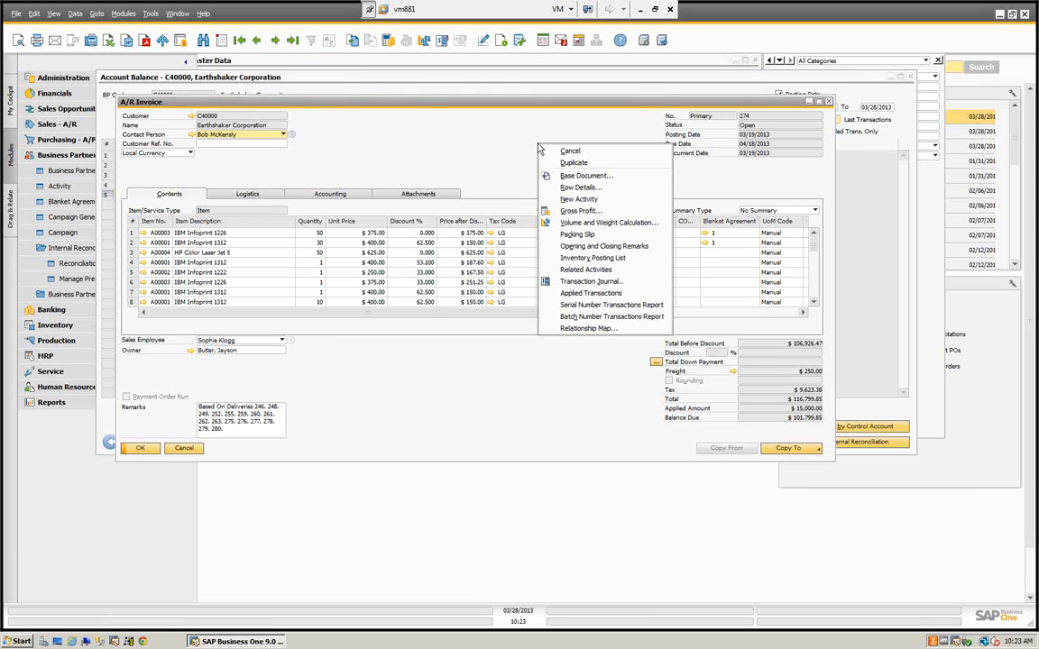
{"action": "left_click", "coordinate": [577, 293]}
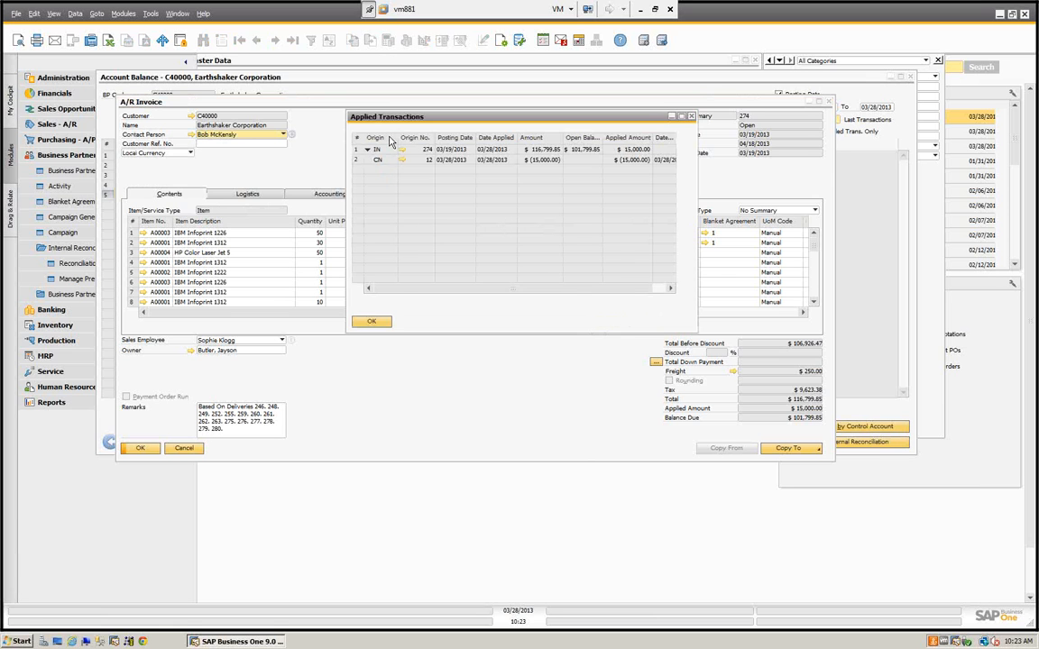
{"action": "left_click", "coordinate": [371, 321]}
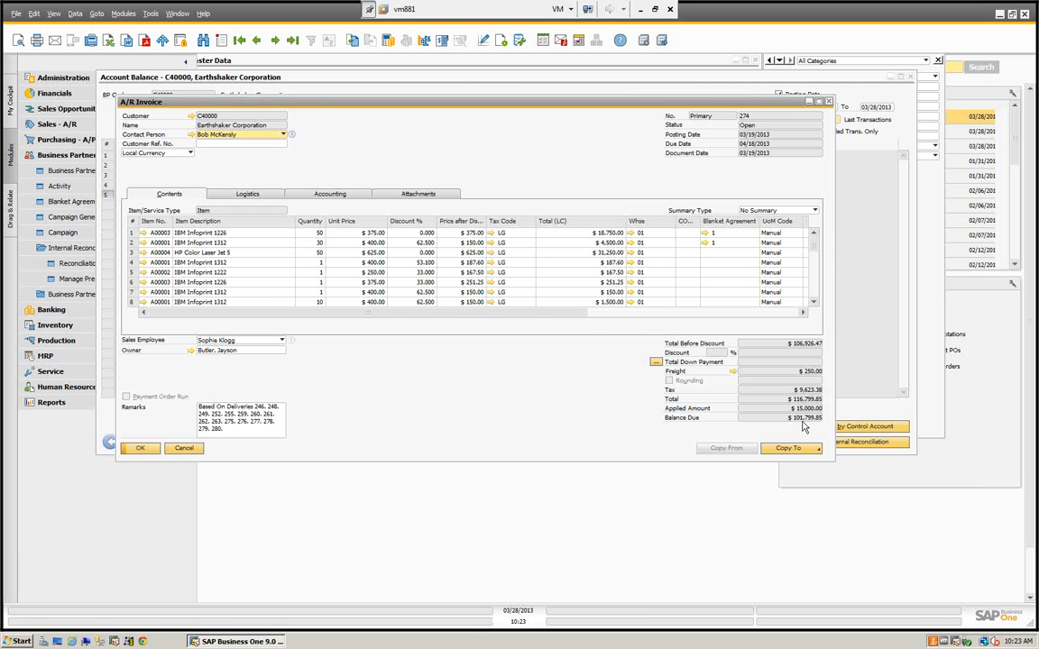
{"action": "left_click", "coordinate": [184, 448]}
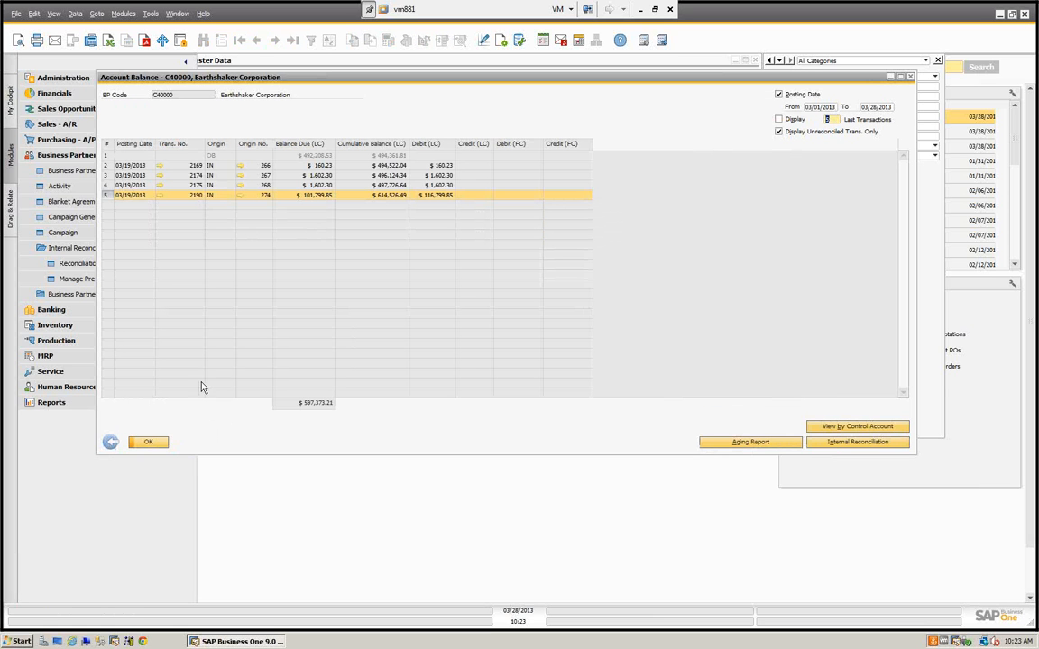
Show all transactions in the account balance again, and close it together with the business partner record
{"action": "left_click", "coordinate": [778, 132]}
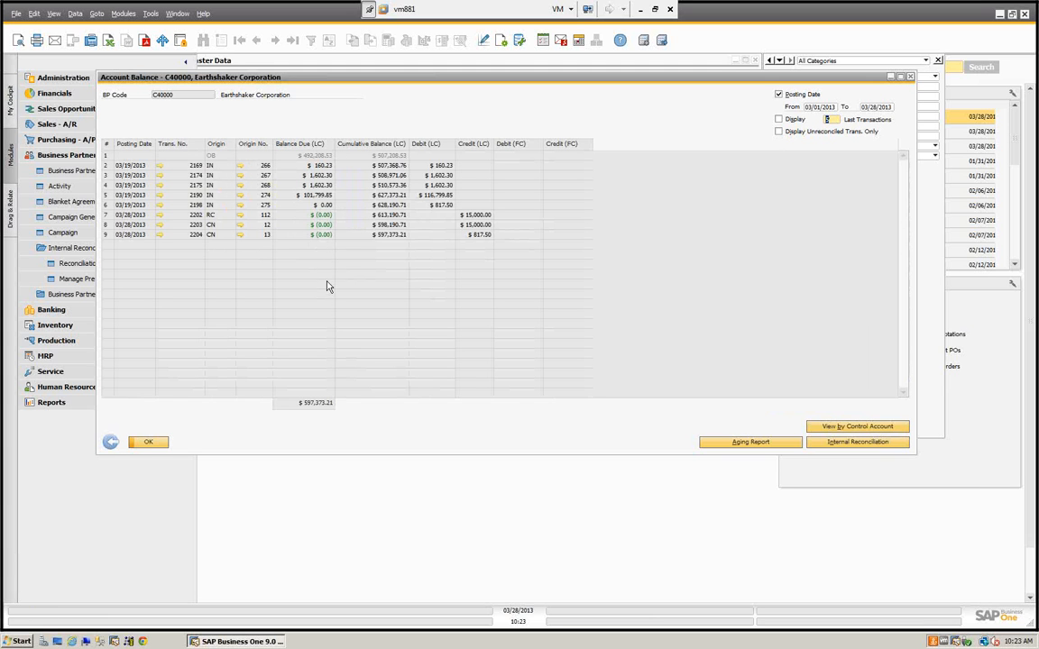
{"action": "left_click", "coordinate": [148, 441]}
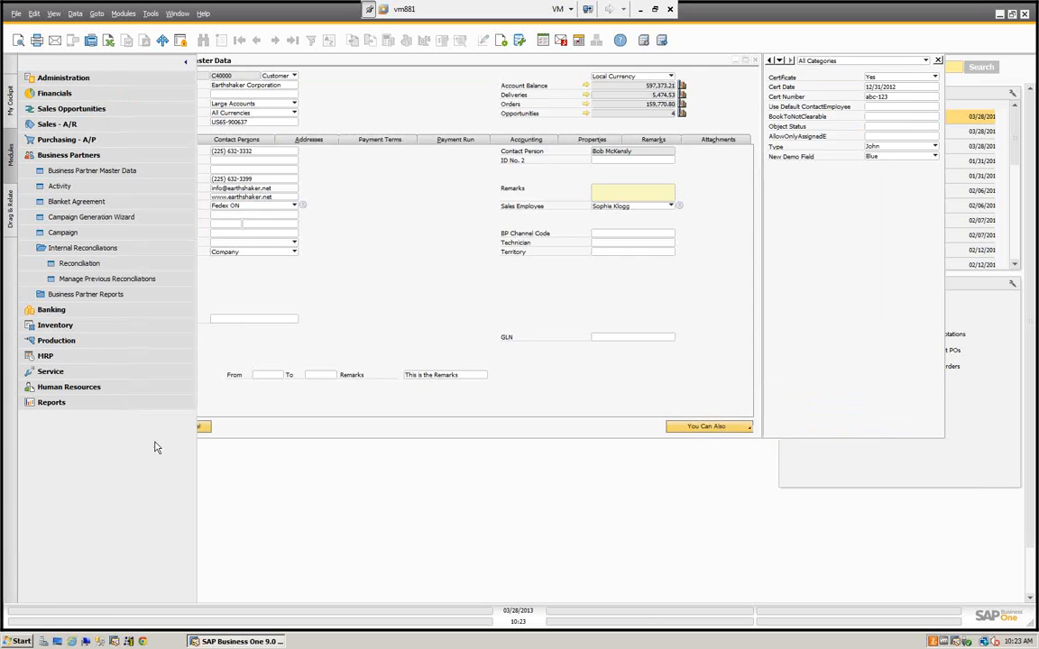
{"action": "left_click", "coordinate": [212, 432]}
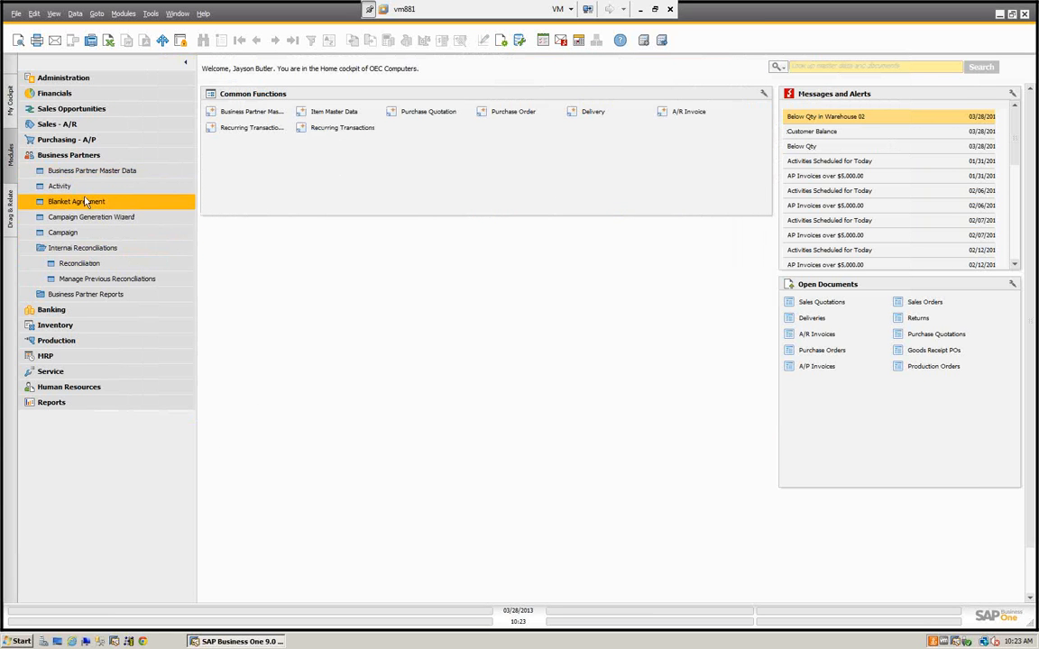
View the open transactions in a manual BP reconciliation for Earthshaker Corporation, and leave without reconciling any
{"action": "left_click", "coordinate": [86, 264]}
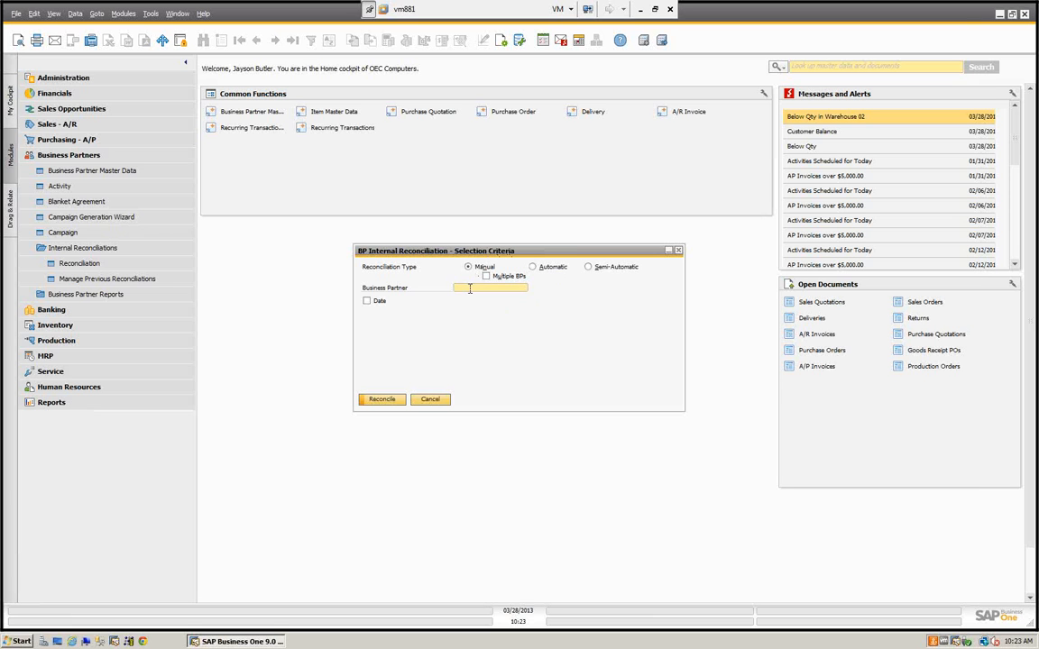
{"action": "key", "text": "Tab"}
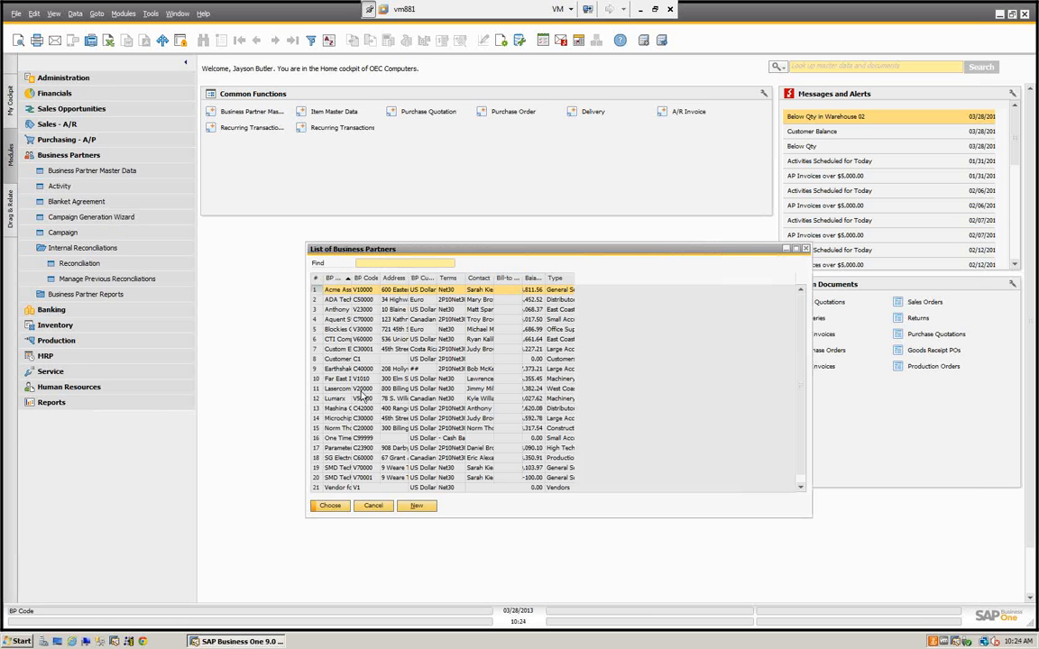
{"action": "left_click", "coordinate": [358, 370]}
{"action": "left_click", "coordinate": [330, 508]}
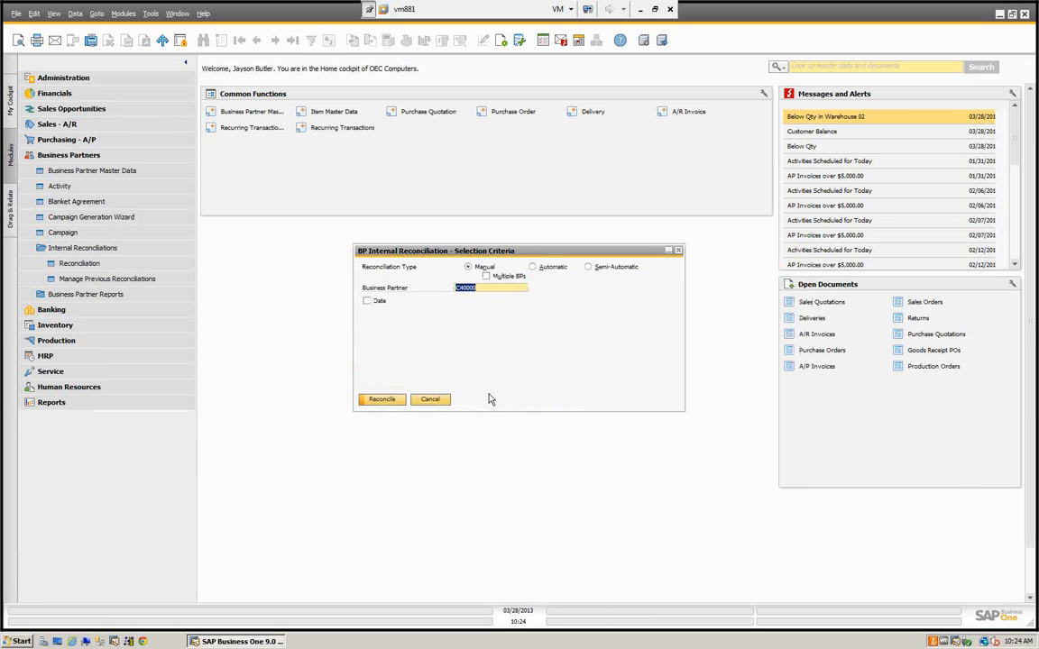
{"action": "left_click", "coordinate": [382, 399]}
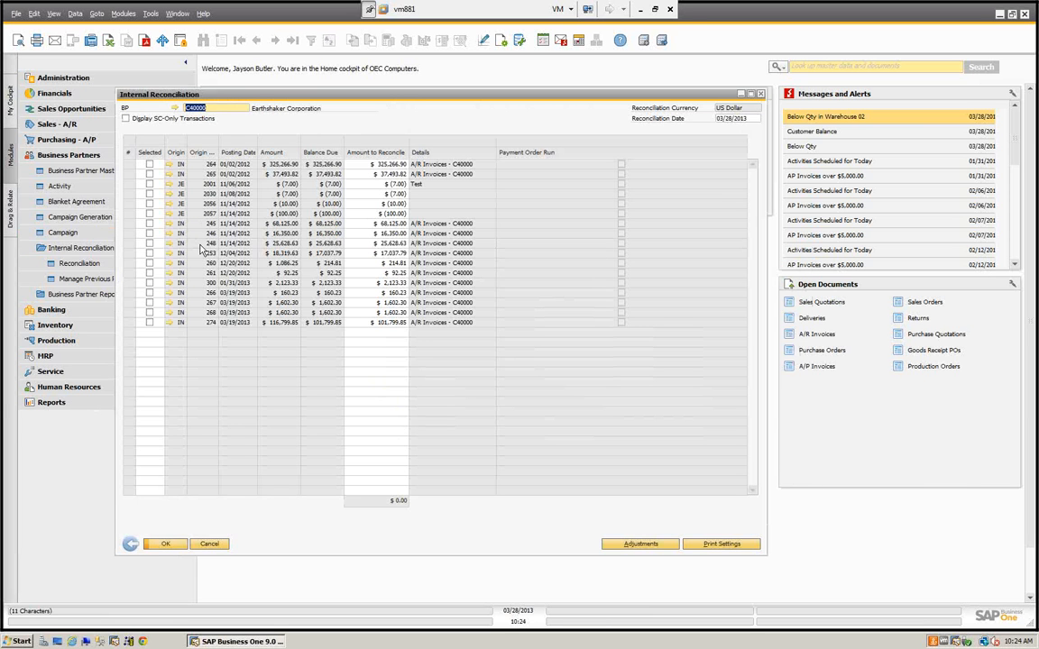
{"action": "left_click", "coordinate": [206, 544]}
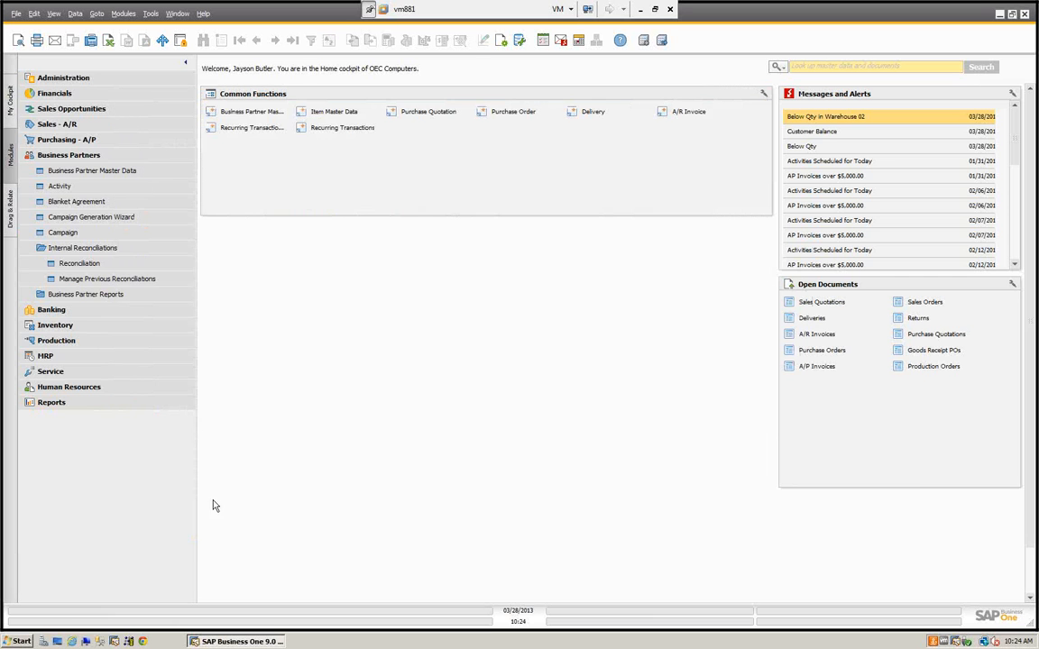
Open the selection criteria for managing previous internal reconciliations, and move the window clear of the module list
{"action": "left_click", "coordinate": [107, 284]}
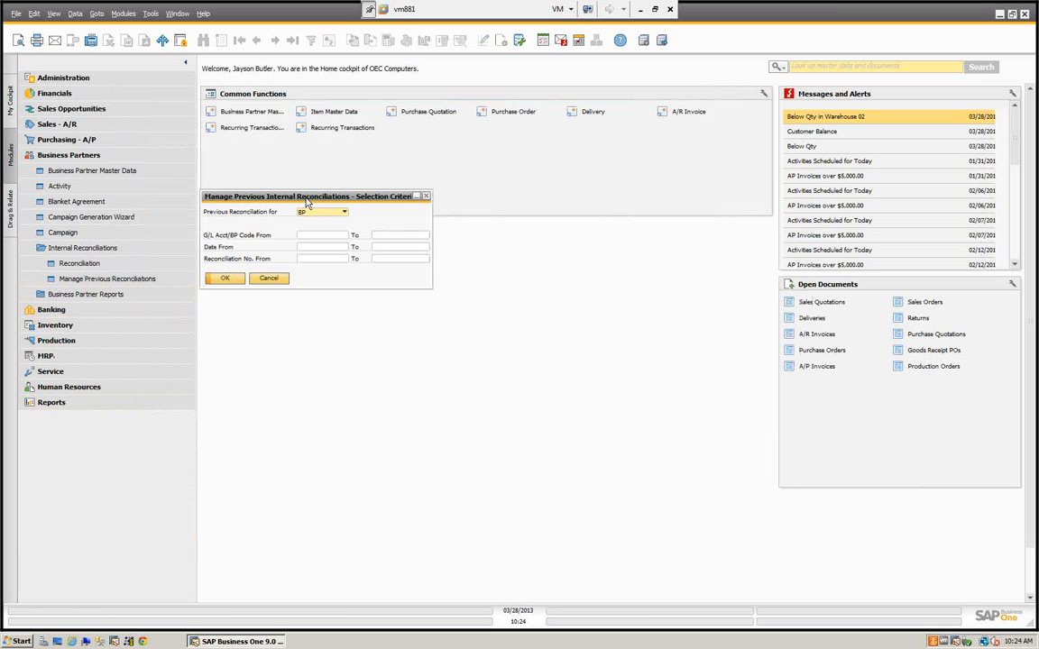
{"action": "left_click_drag", "start_coordinate": [319, 198], "coordinate": [407, 175]}
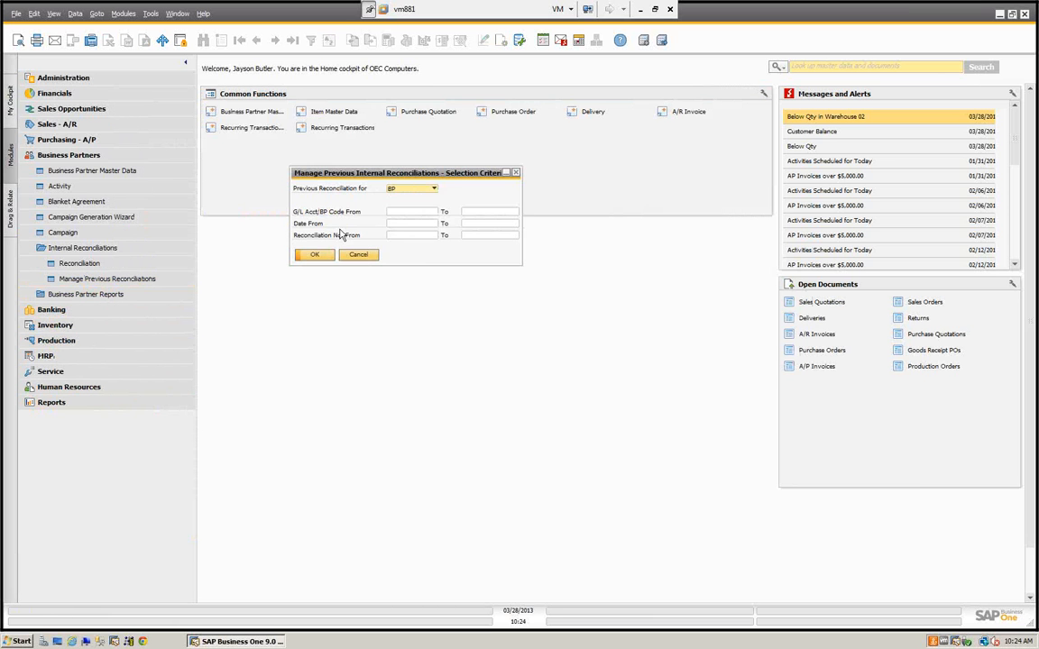
{"action": "left_click", "coordinate": [406, 236]}
{"action": "type", "text": "1"}
{"action": "key", "text": "Tab"}
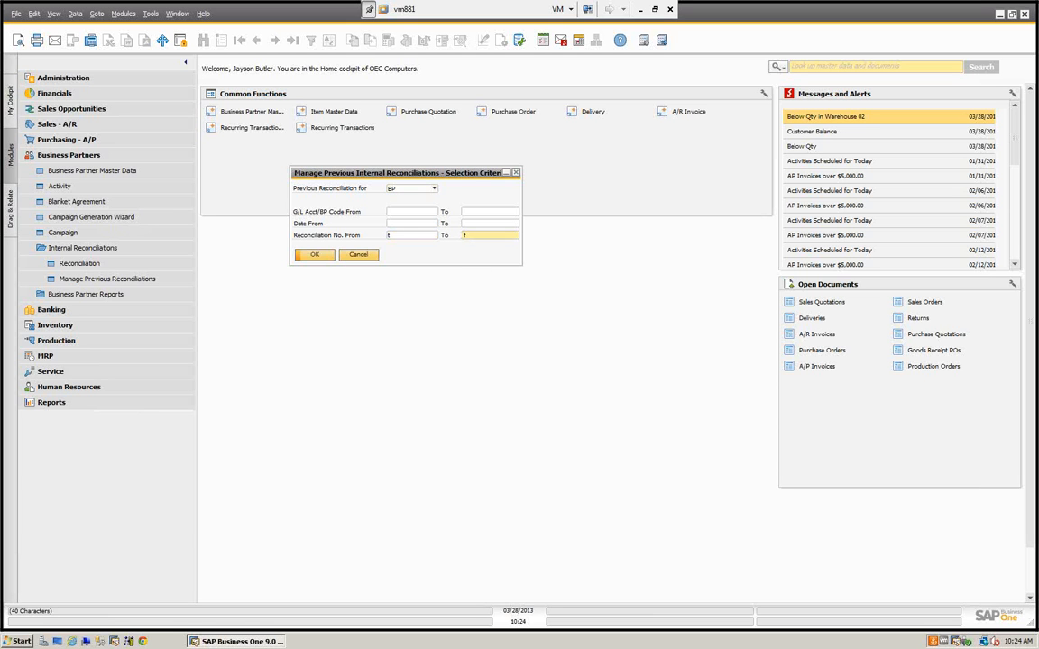
{"action": "left_click", "coordinate": [417, 235]}
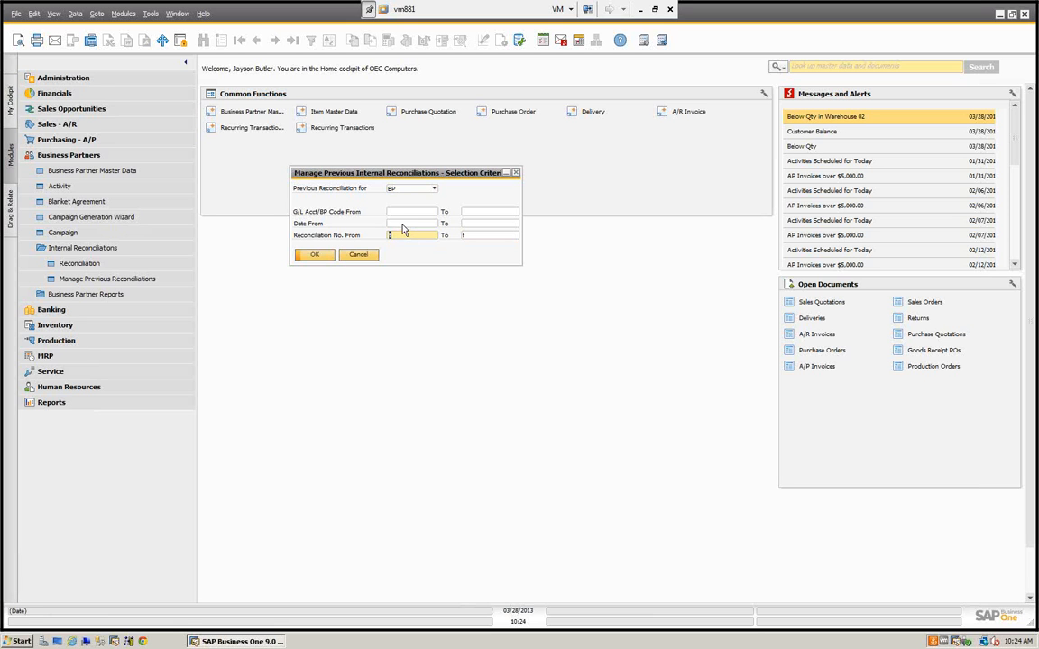
Set the previous reconciliations' date range from 03/28/2013 to 03/28/2013
{"action": "left_click", "coordinate": [402, 224]}
{"action": "type", "text": "t"}
{"action": "key", "text": "Tab"}
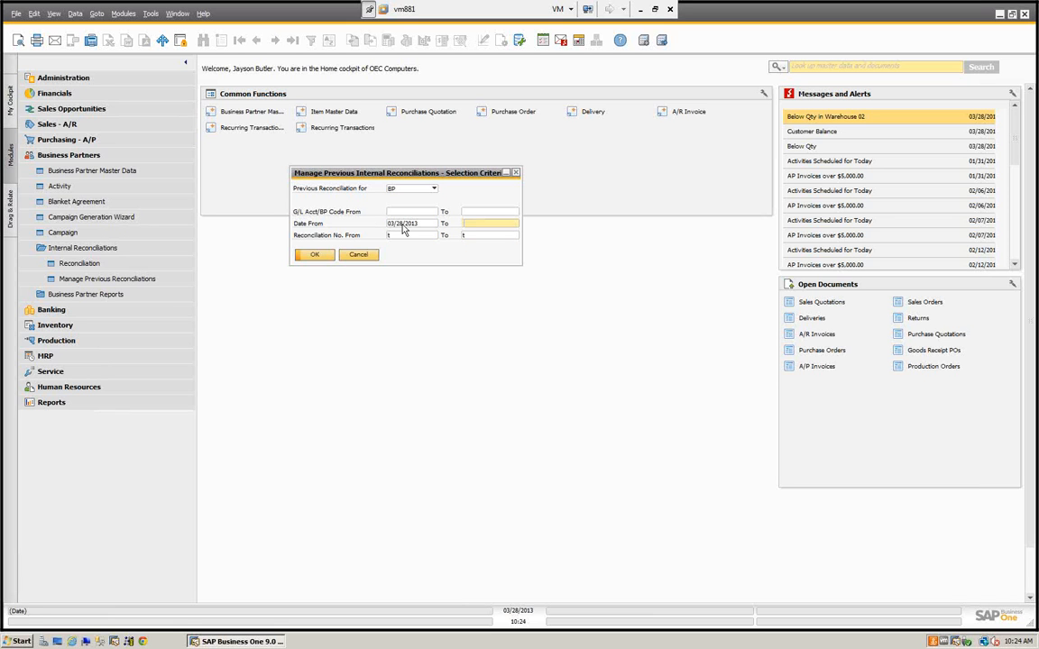
{"action": "type", "text": "t"}
Clear both reconciliation number fields, and keep BP as the type of previous reconciliation
{"action": "left_click", "coordinate": [397, 235]}
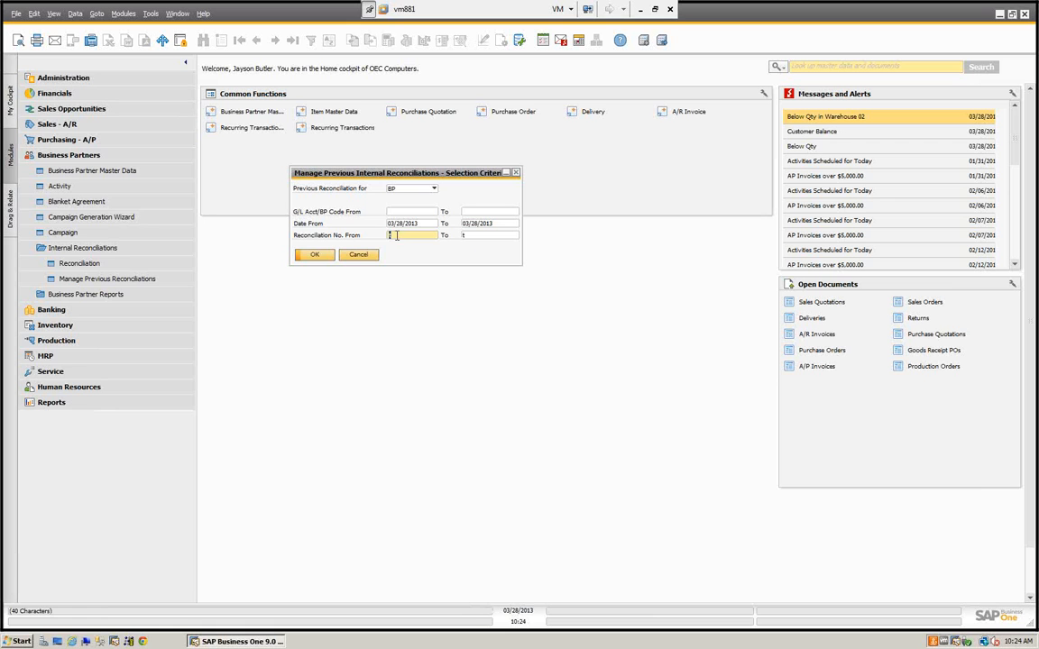
{"action": "key", "text": "BackSpace"}
{"action": "left_click", "coordinate": [491, 235]}
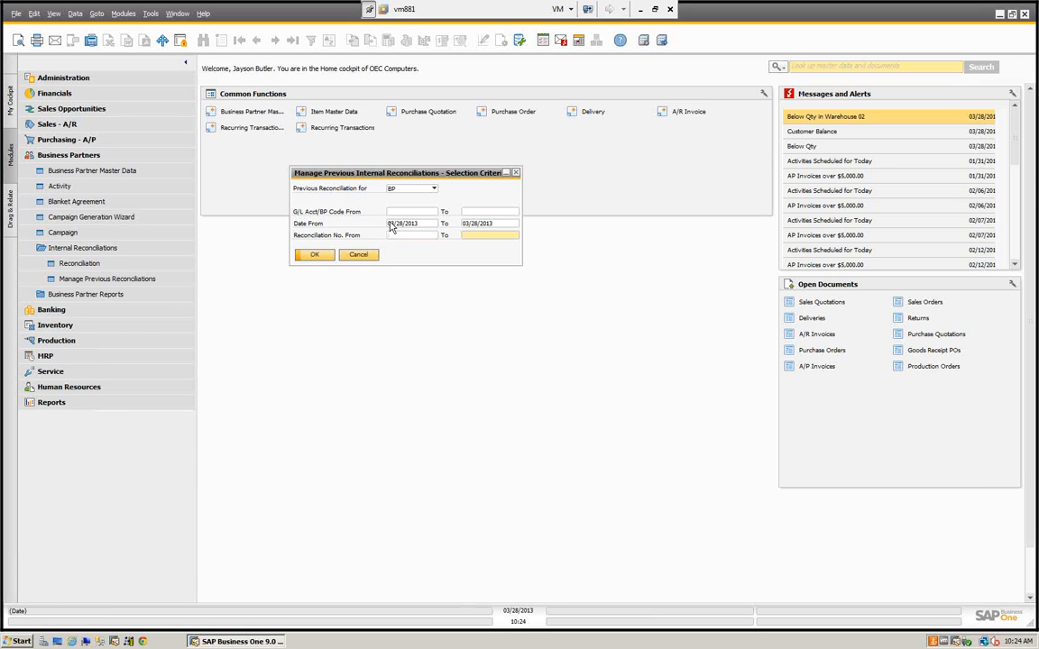
{"action": "left_click", "coordinate": [434, 189]}
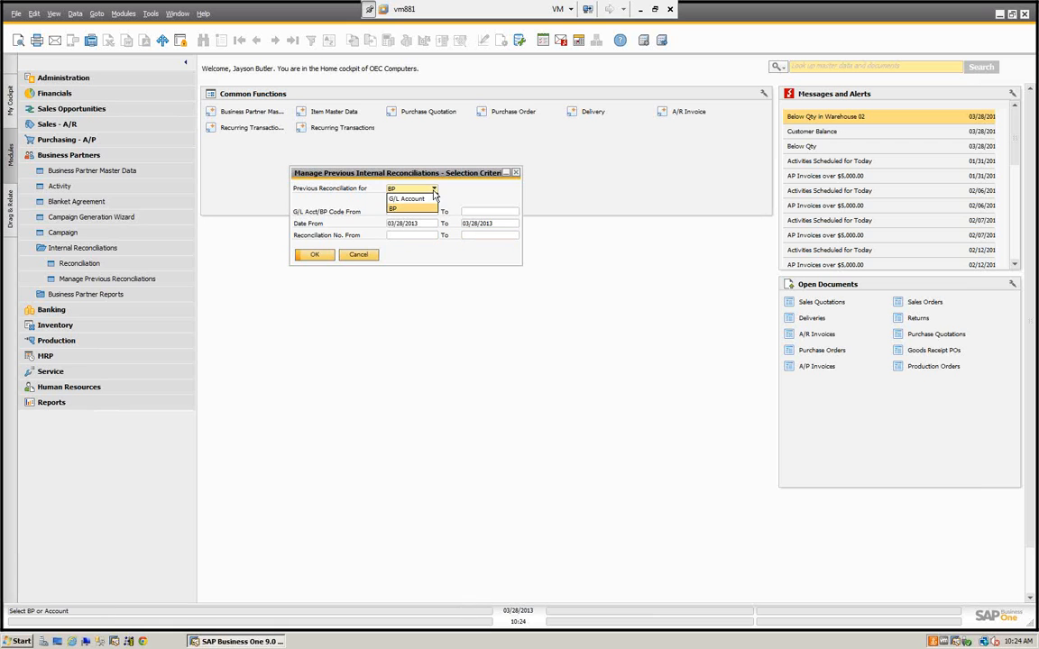
{"action": "left_click", "coordinate": [427, 209]}
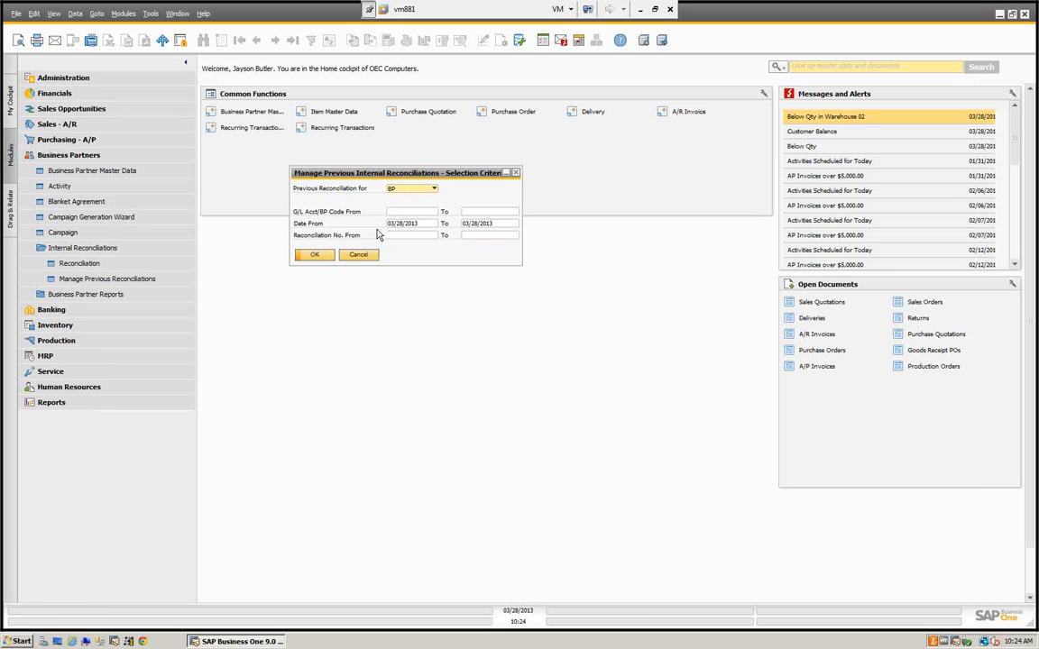
List the previous internal reconciliations that match the selection criteria, and reposition and enlarge their window
{"action": "left_click", "coordinate": [314, 255]}
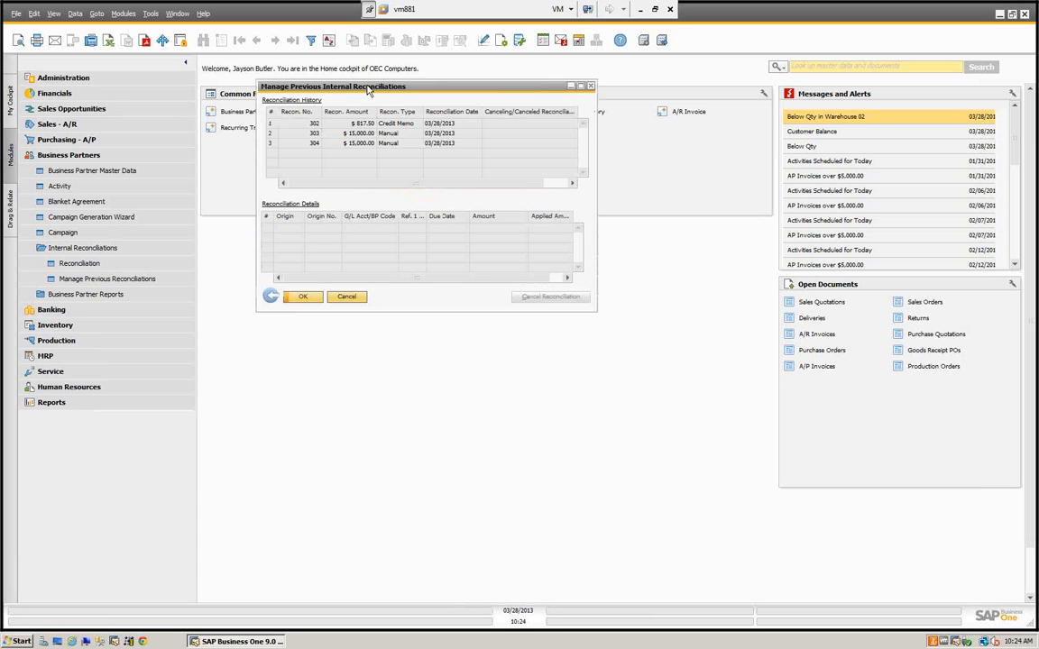
{"action": "left_click_drag", "start_coordinate": [333, 85], "coordinate": [261, 120]}
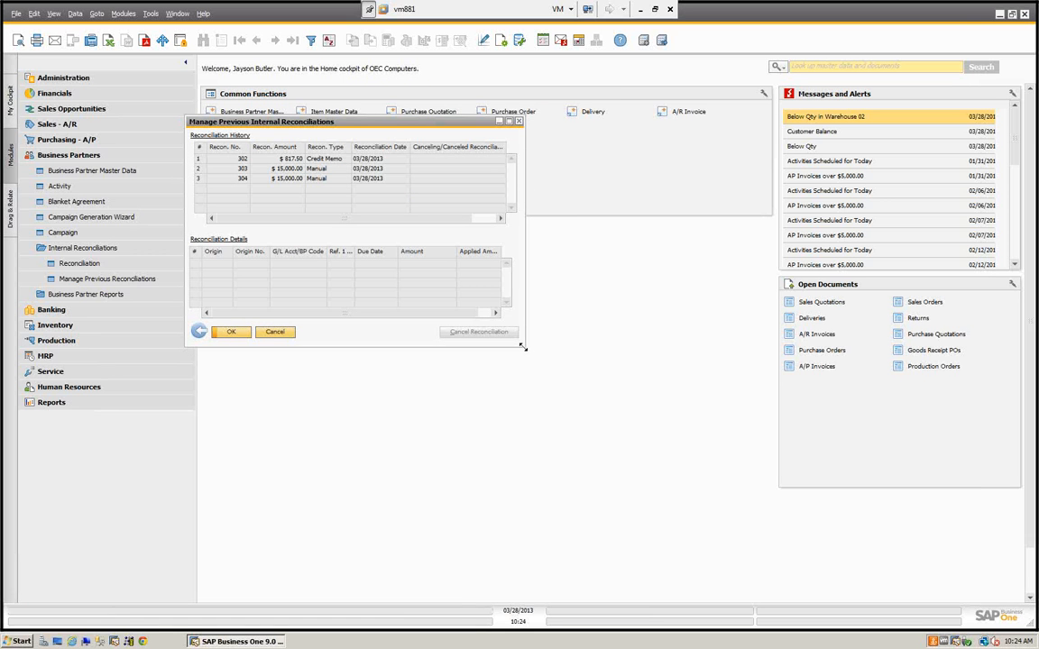
{"action": "left_click_drag", "start_coordinate": [521, 347], "coordinate": [755, 483]}
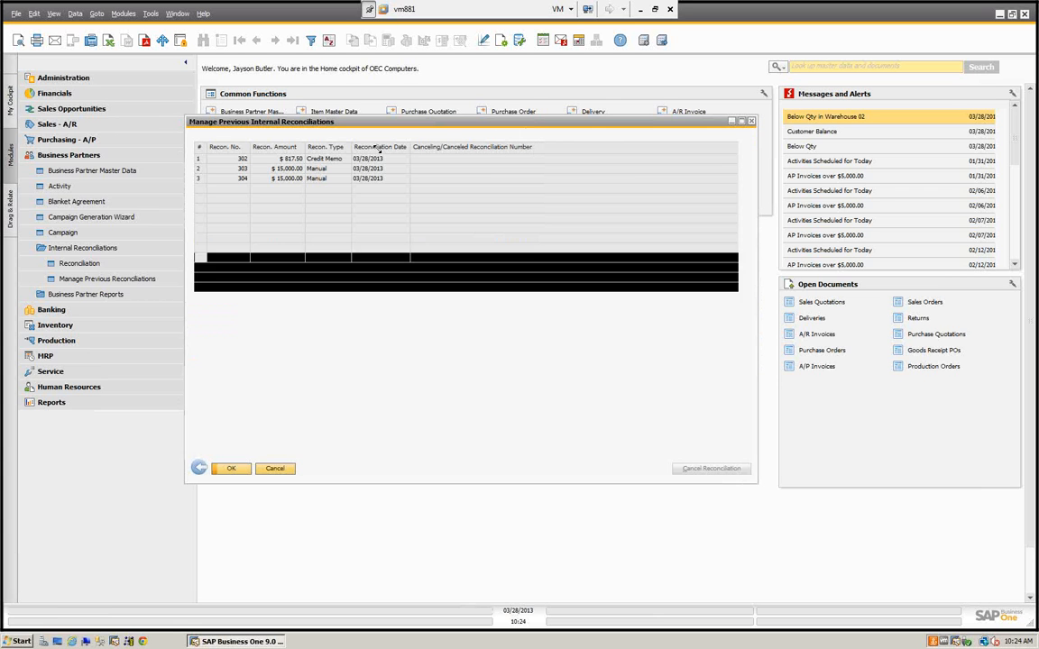
Review the details of credit memo reconciliation 302 and manual reconciliation 303
{"action": "left_click", "coordinate": [294, 158]}
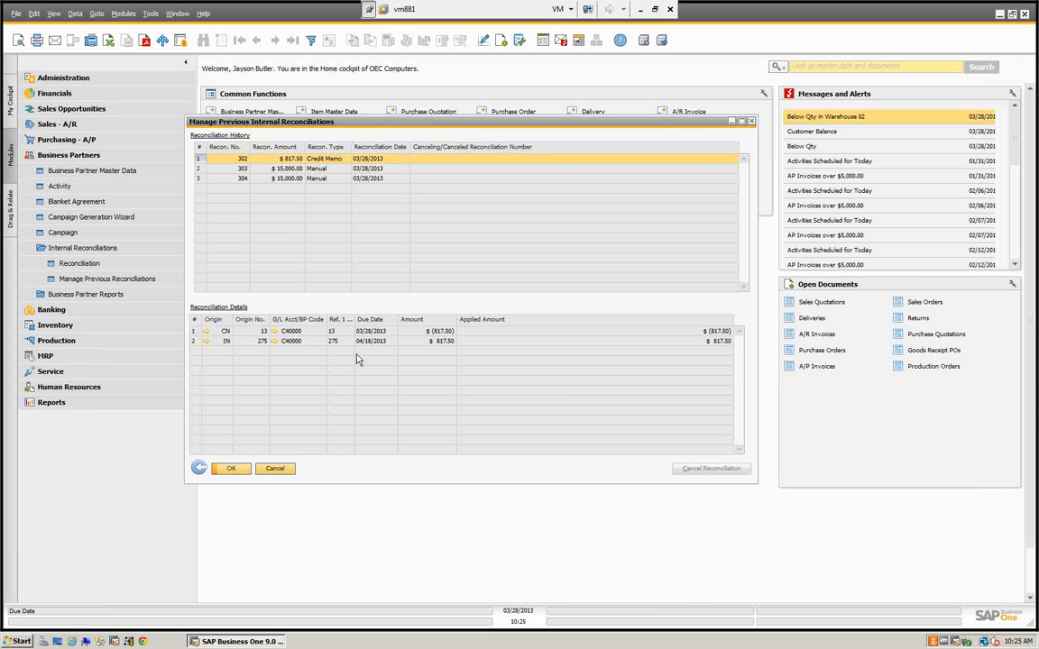
{"action": "left_click", "coordinate": [291, 170]}
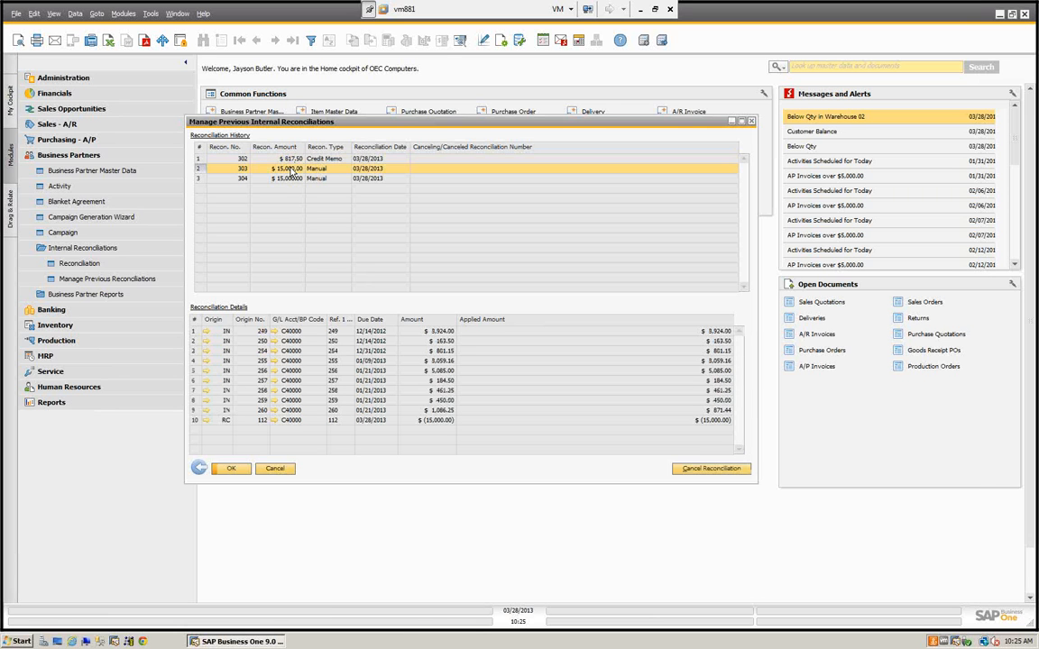
{"action": "left_click", "coordinate": [718, 471]}
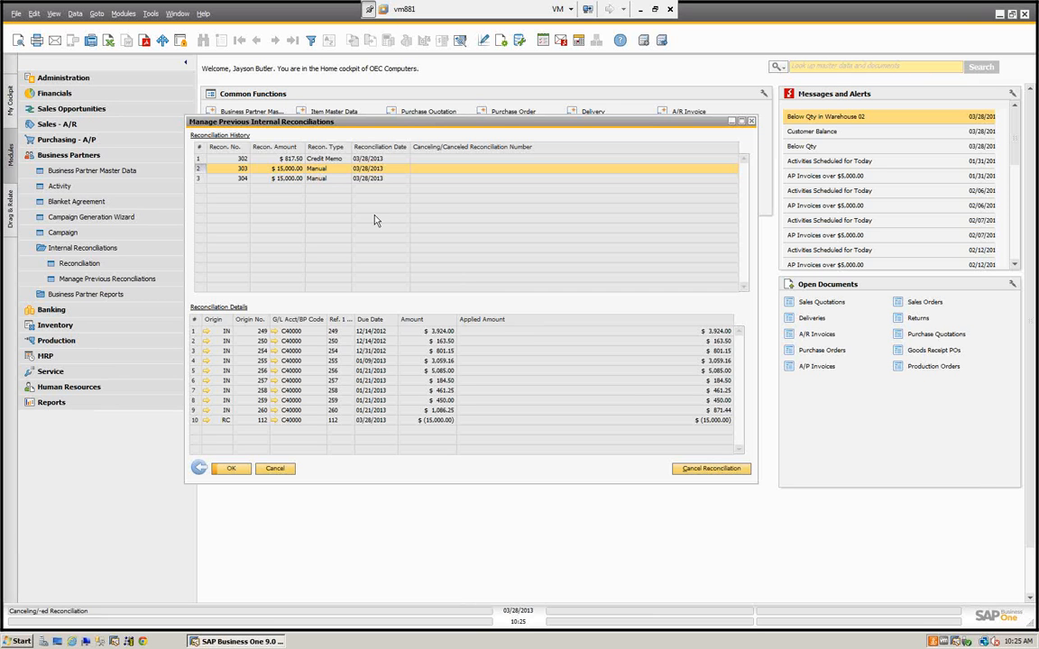
{"action": "left_click", "coordinate": [257, 167]}
Check A/R invoice 274 from the details of manual reconciliation 304, and cancel that reconciliation
{"action": "left_click", "coordinate": [286, 179]}
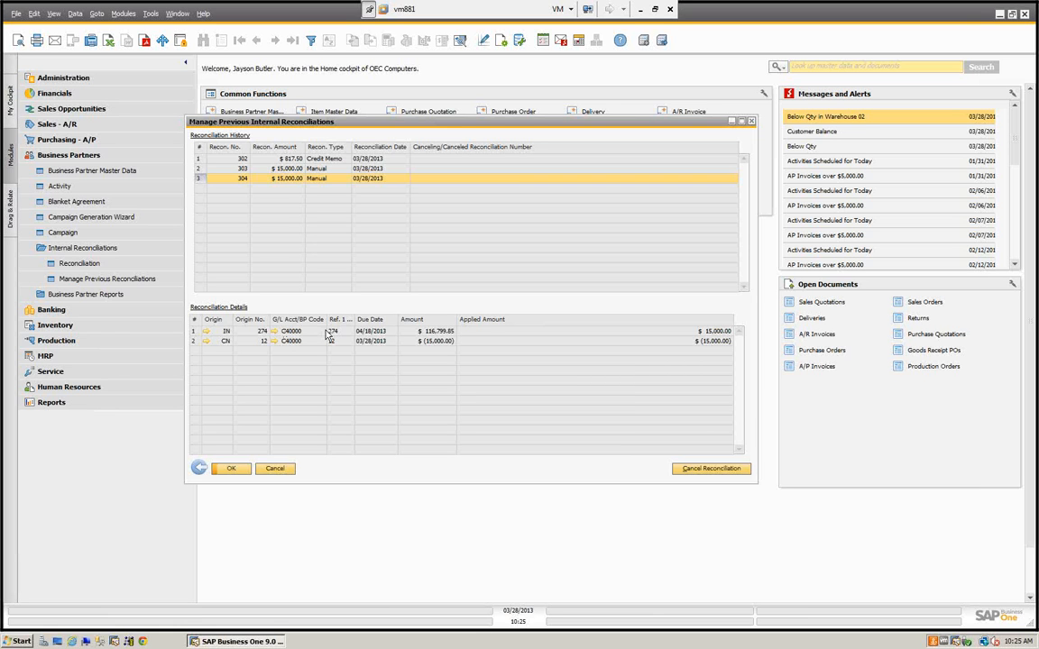
{"action": "left_click", "coordinate": [206, 331]}
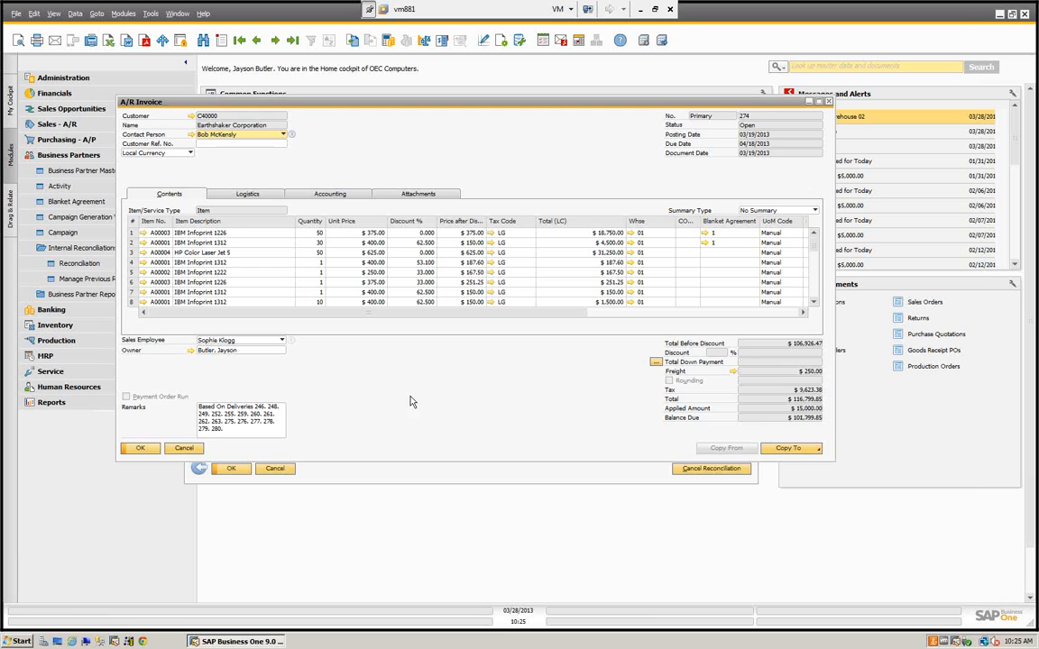
{"action": "left_click", "coordinate": [182, 448]}
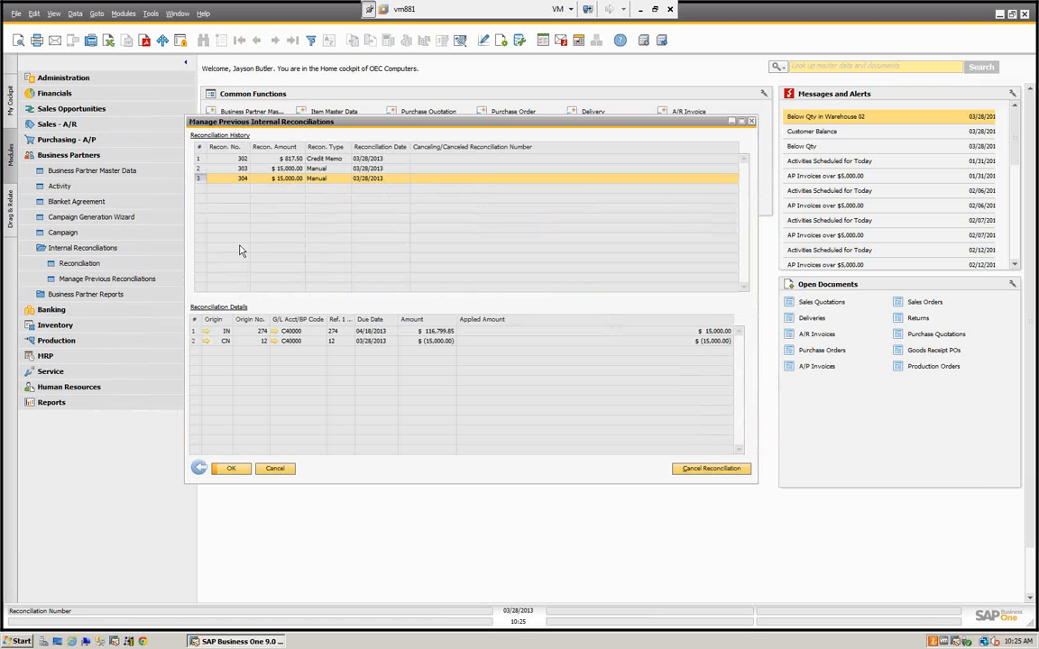
{"action": "left_click", "coordinate": [701, 471]}
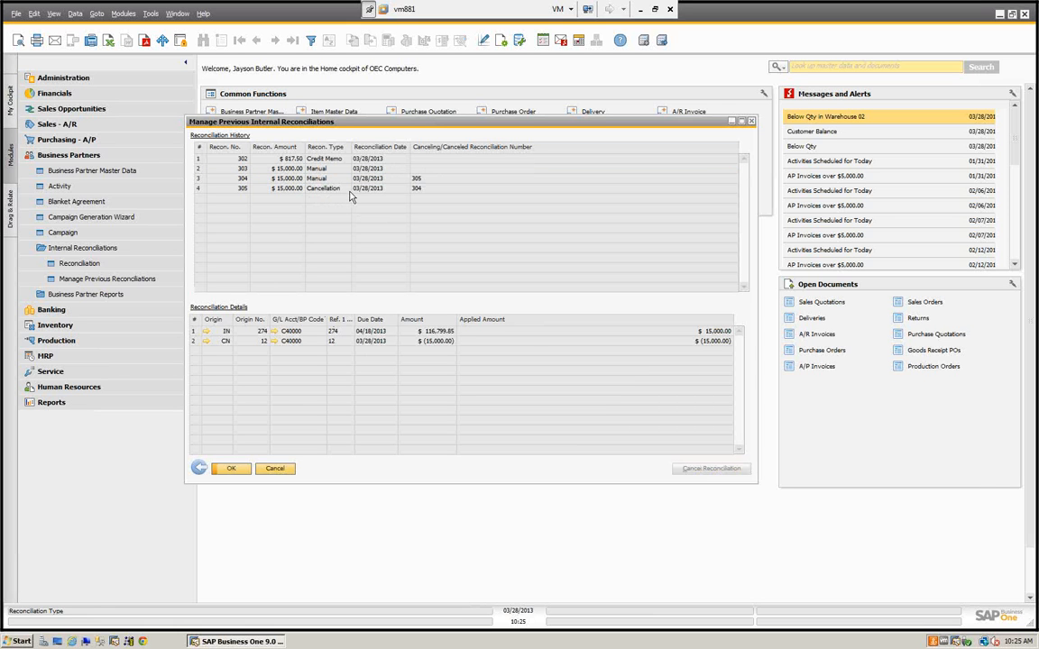
Recheck the applied amount and balance due on A/R invoice 274, and leave the previous reconciliations
{"action": "left_click", "coordinate": [206, 332]}
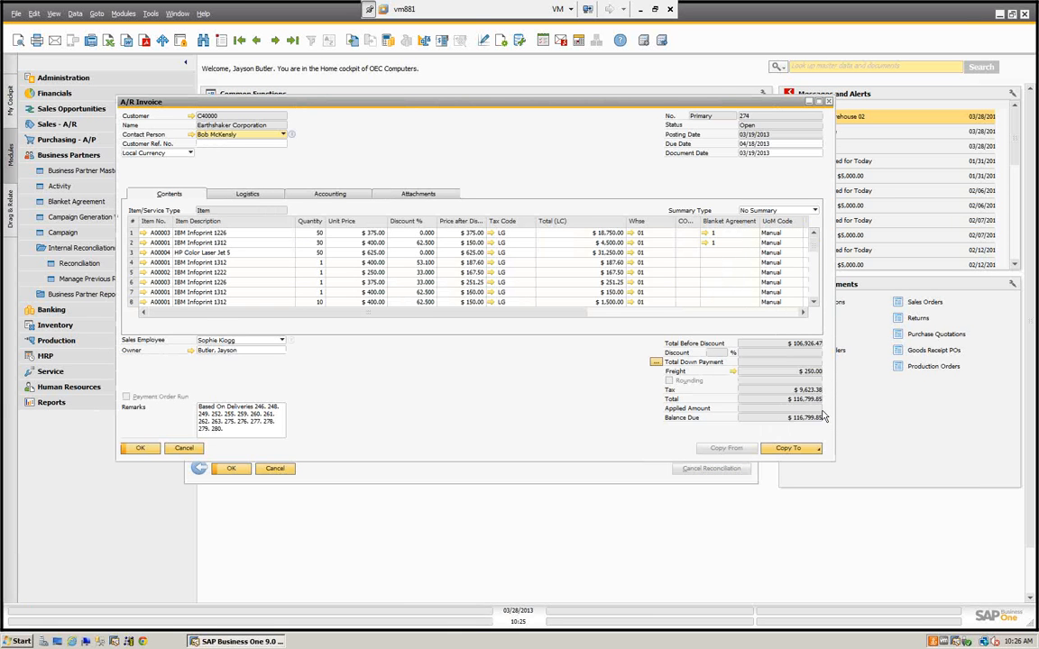
{"action": "left_click", "coordinate": [183, 448]}
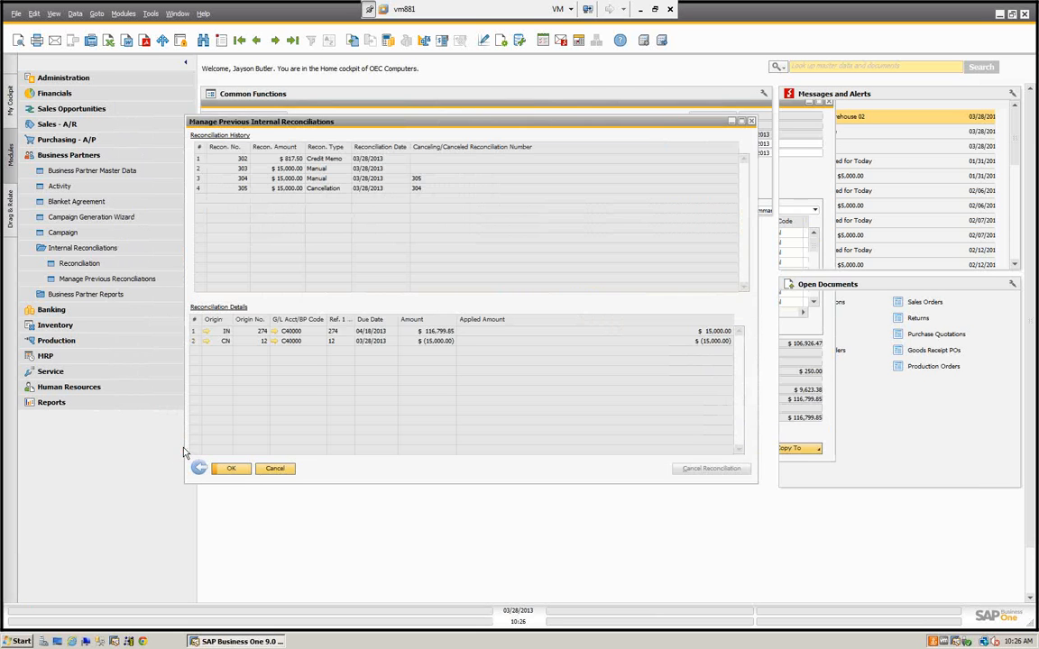
{"action": "left_click", "coordinate": [275, 468]}
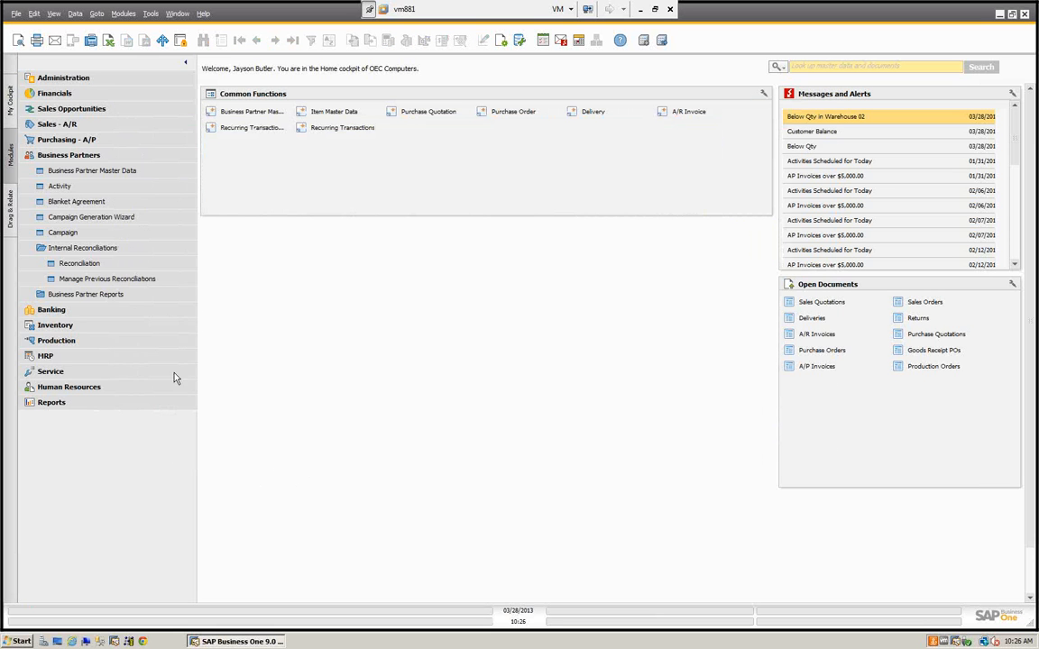
Find the business partner master record of Earthshaker Corporation by the start of its name
{"action": "left_click", "coordinate": [66, 170]}
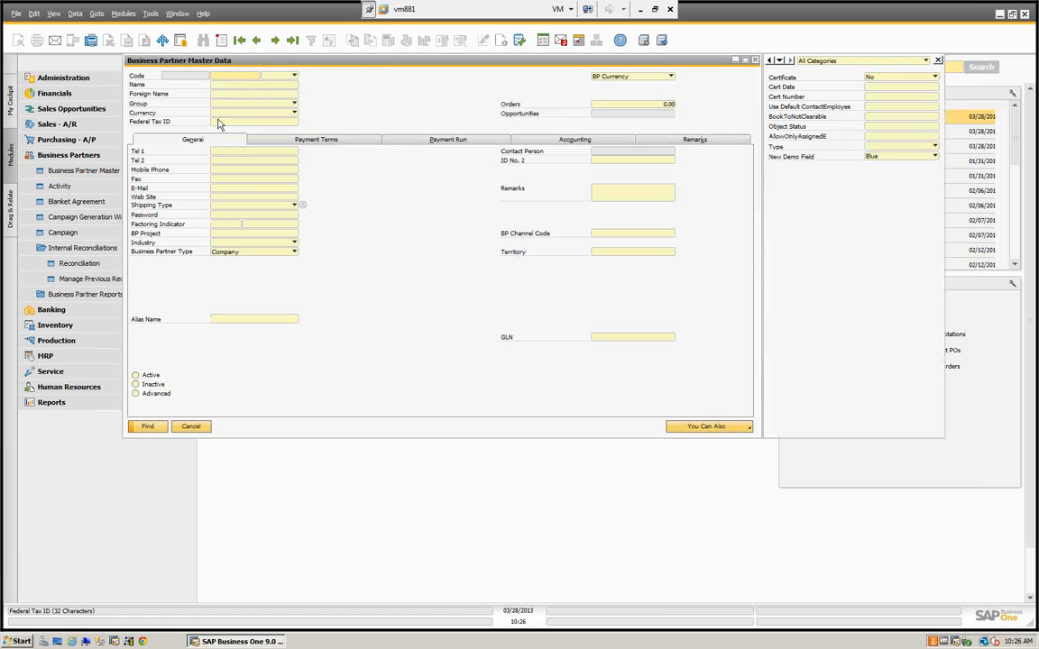
{"action": "left_click", "coordinate": [220, 86]}
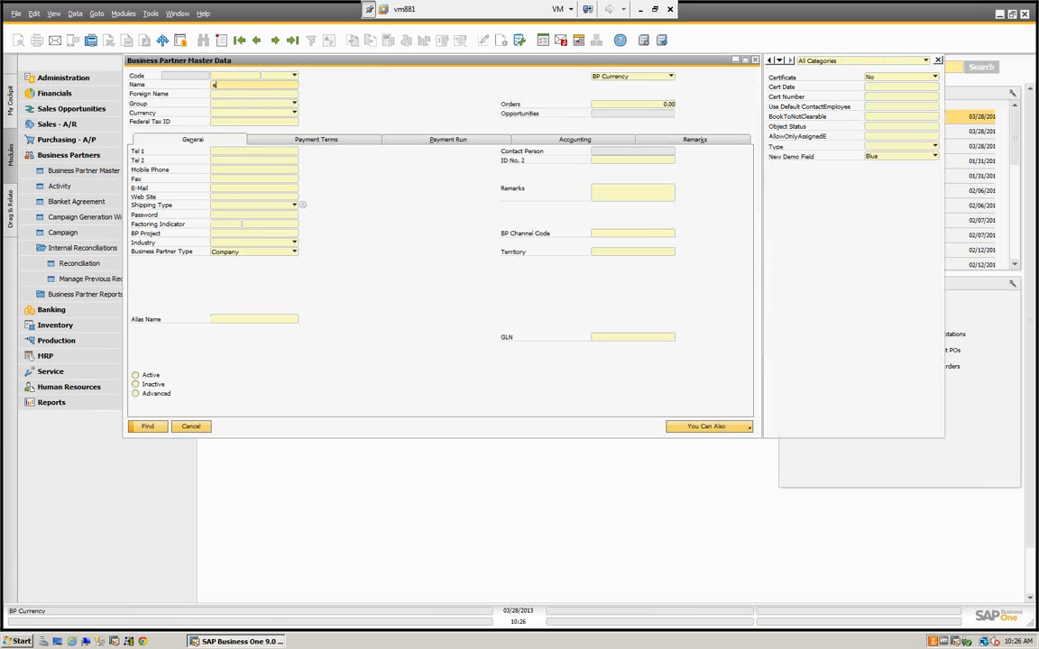
{"action": "key", "text": "Tab"}
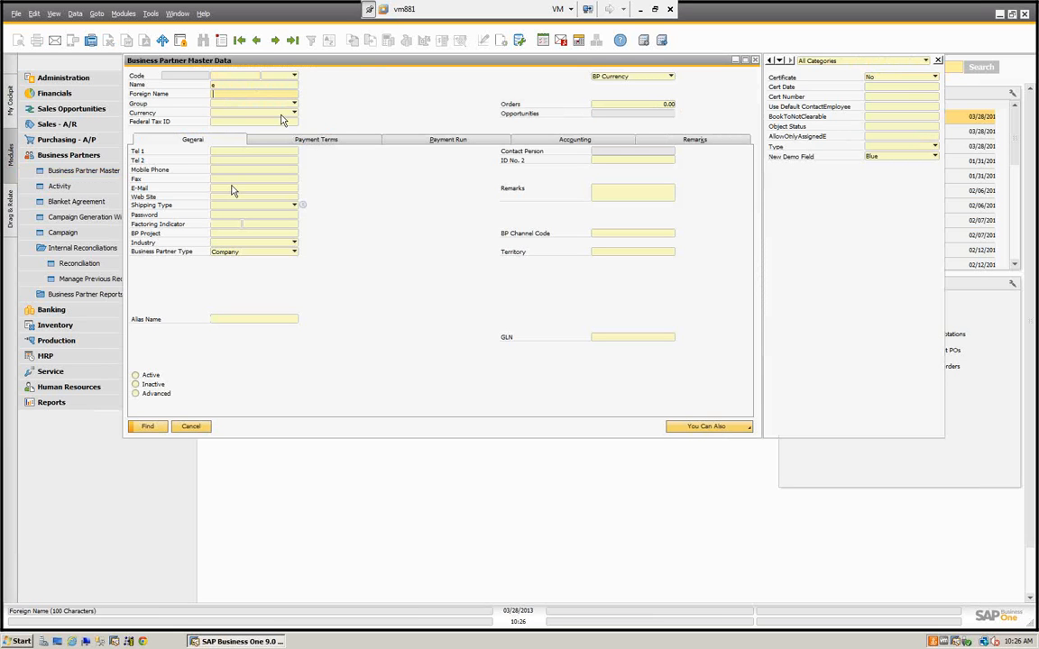
{"action": "left_click", "coordinate": [148, 427]}
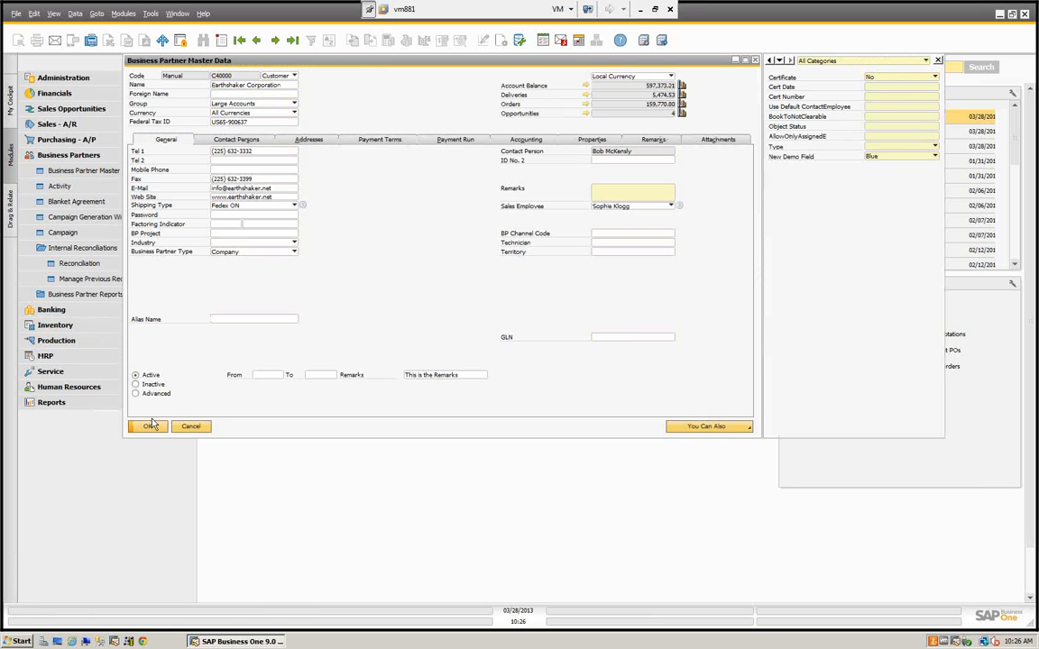
{"action": "left_click", "coordinate": [585, 86]}
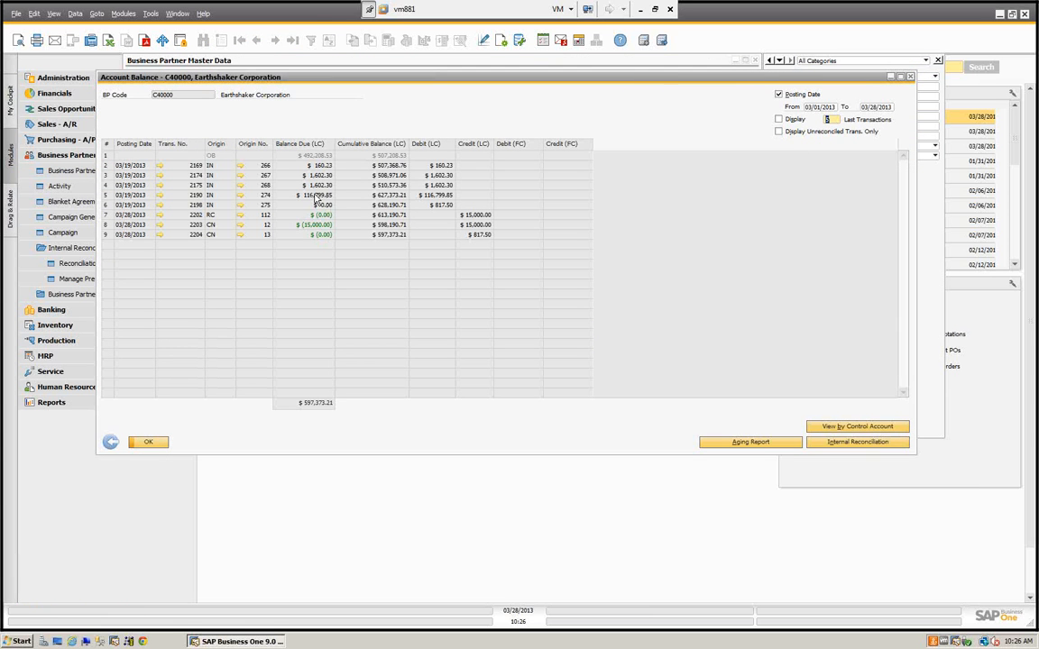
{"action": "left_click", "coordinate": [780, 133]}
{"action": "right_click", "coordinate": [269, 197]}
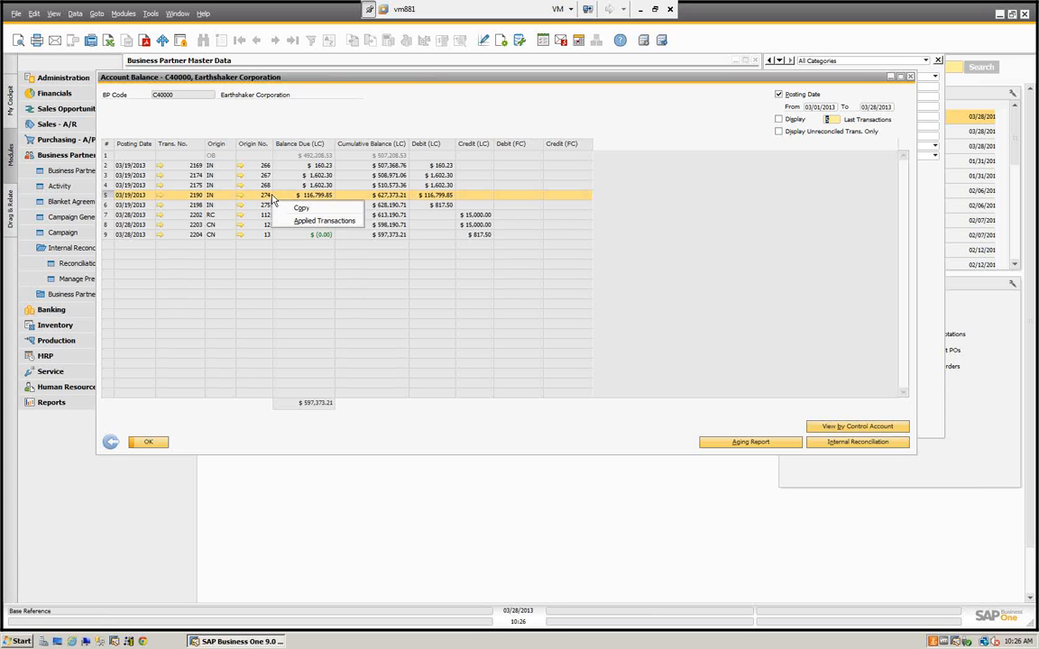
{"action": "left_click", "coordinate": [307, 221]}
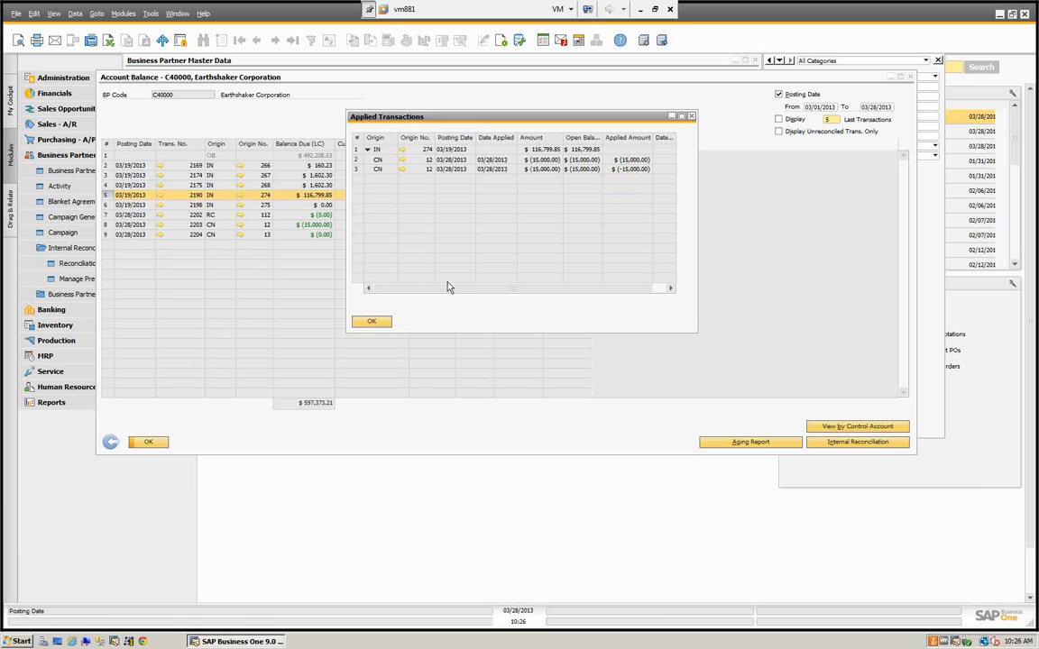
{"action": "left_click", "coordinate": [370, 323]}
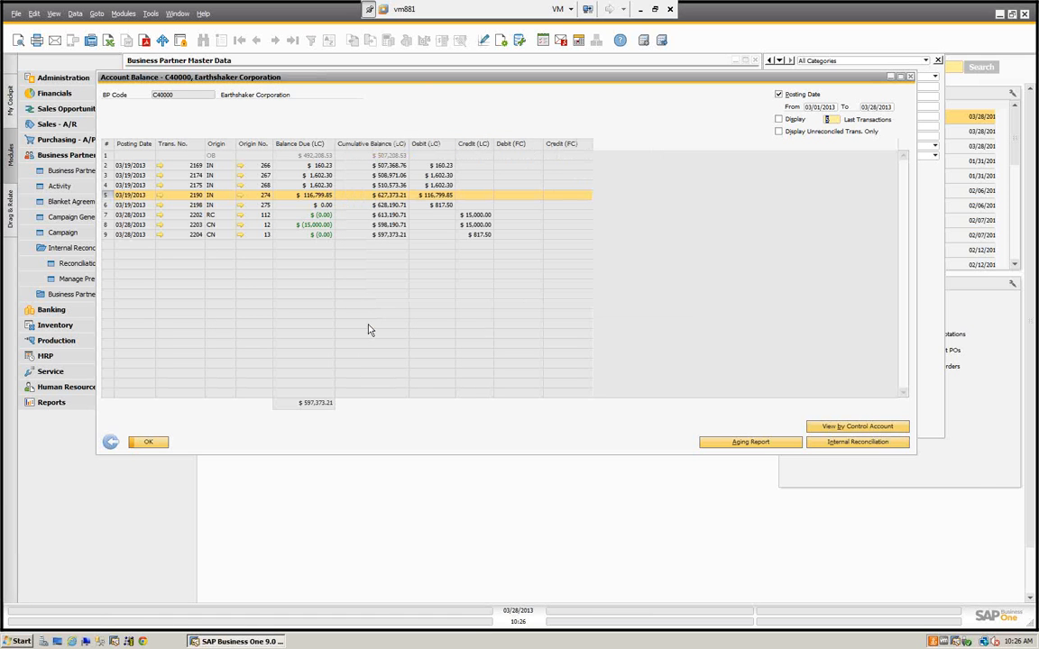
{"action": "left_click", "coordinate": [148, 443]}
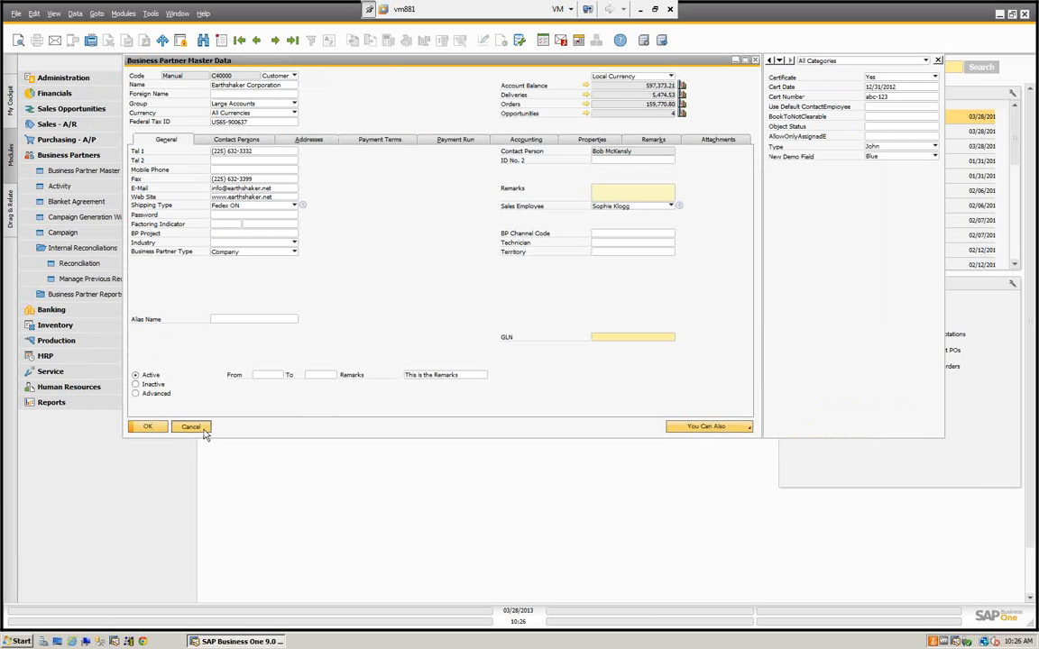
{"action": "left_click", "coordinate": [203, 429]}
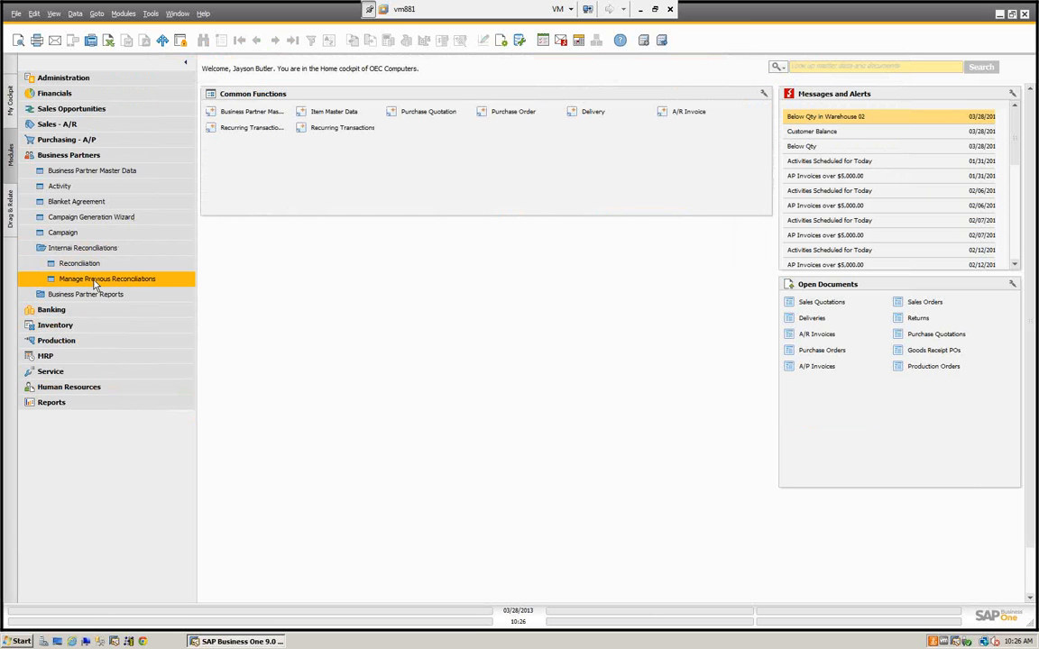
List the previous internal BP reconciliations dated from 03/28/2013 to 03/28/2013
{"action": "left_click", "coordinate": [106, 281]}
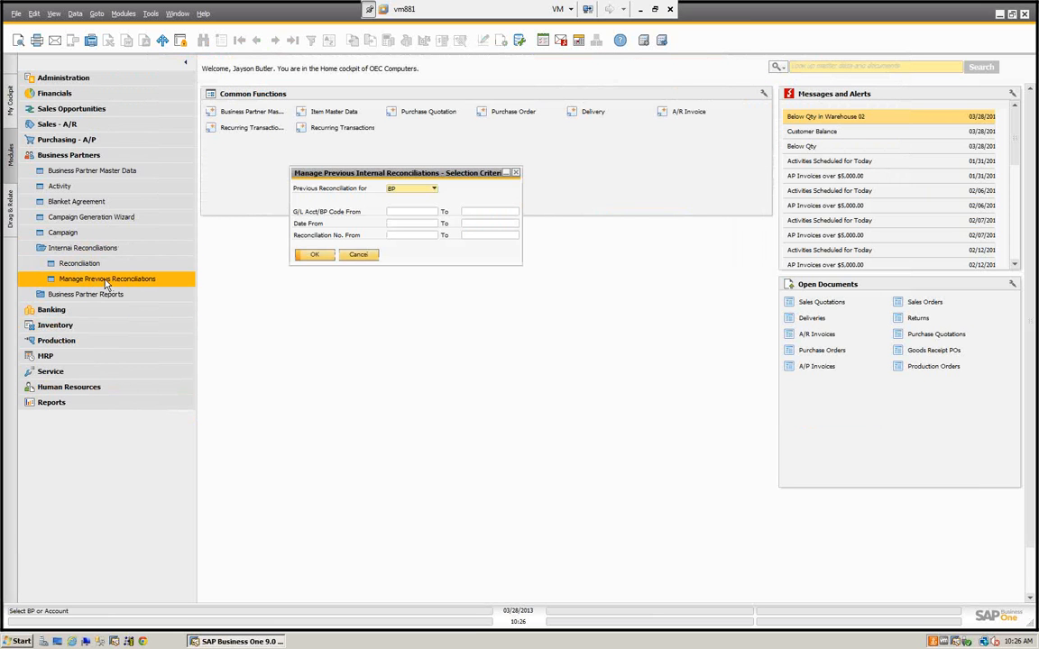
{"action": "left_click", "coordinate": [416, 225]}
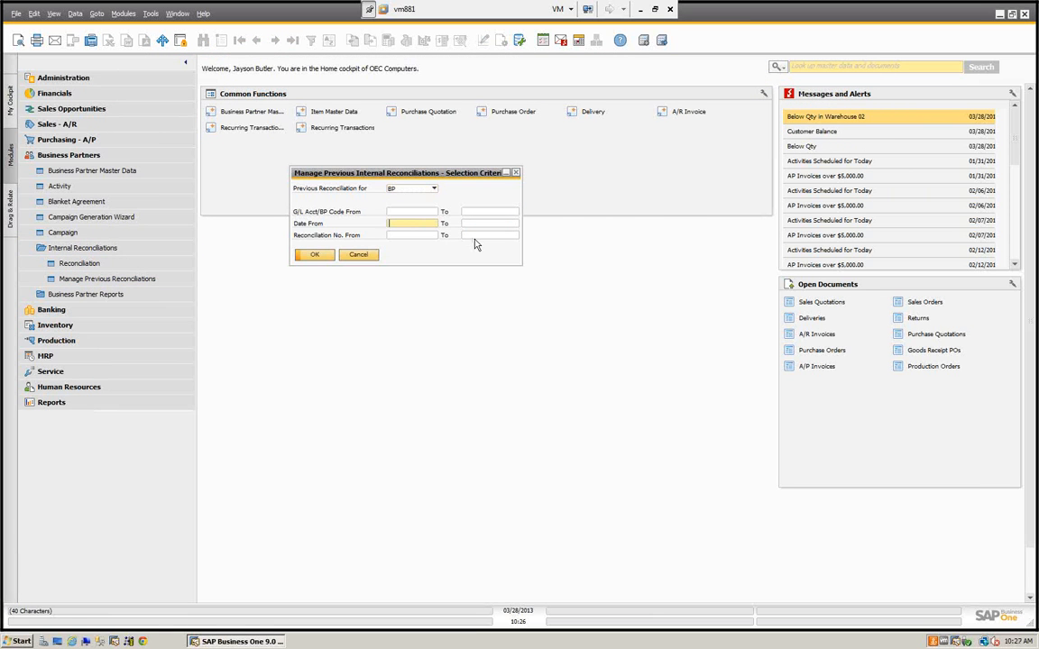
{"action": "type", "text": "28"}
{"action": "key", "text": "Tab"}
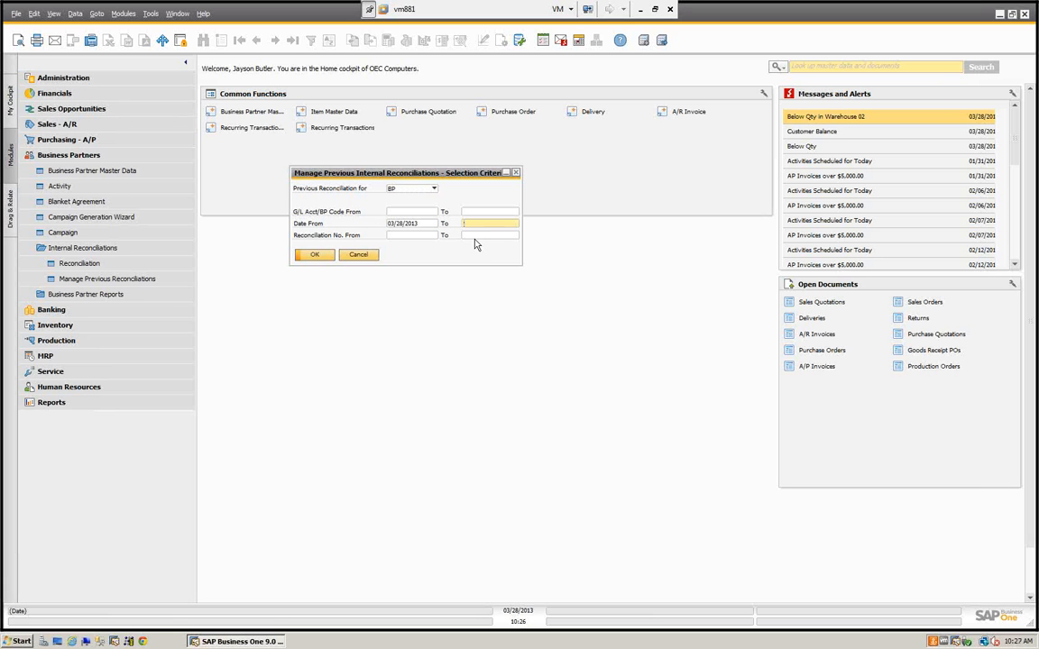
{"action": "type", "text": "28"}
{"action": "key", "text": "Tab"}
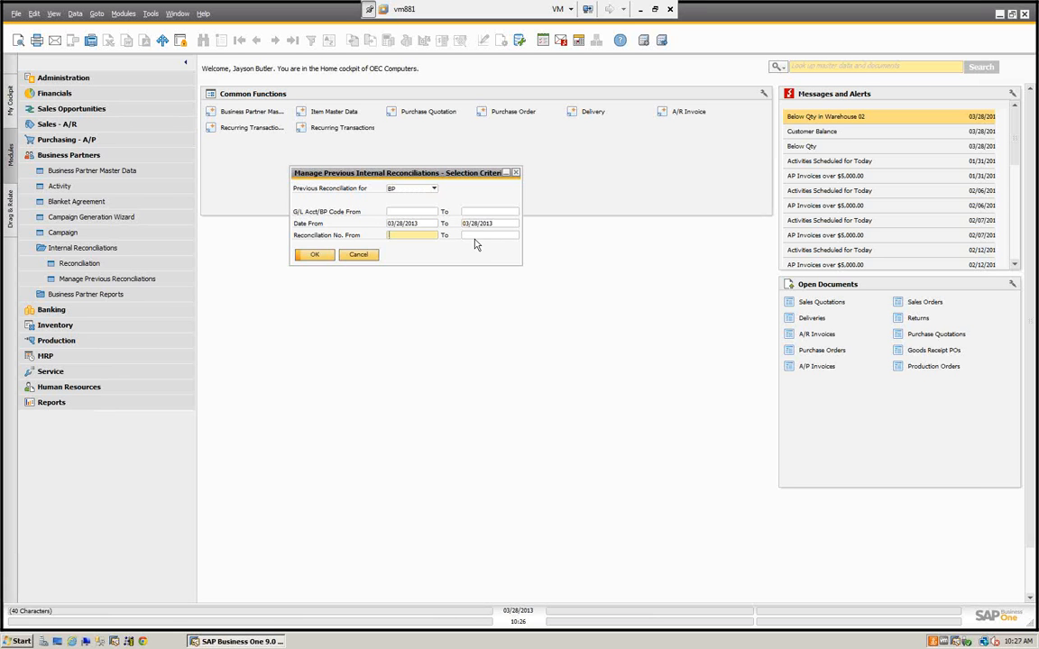
{"action": "left_click", "coordinate": [315, 255]}
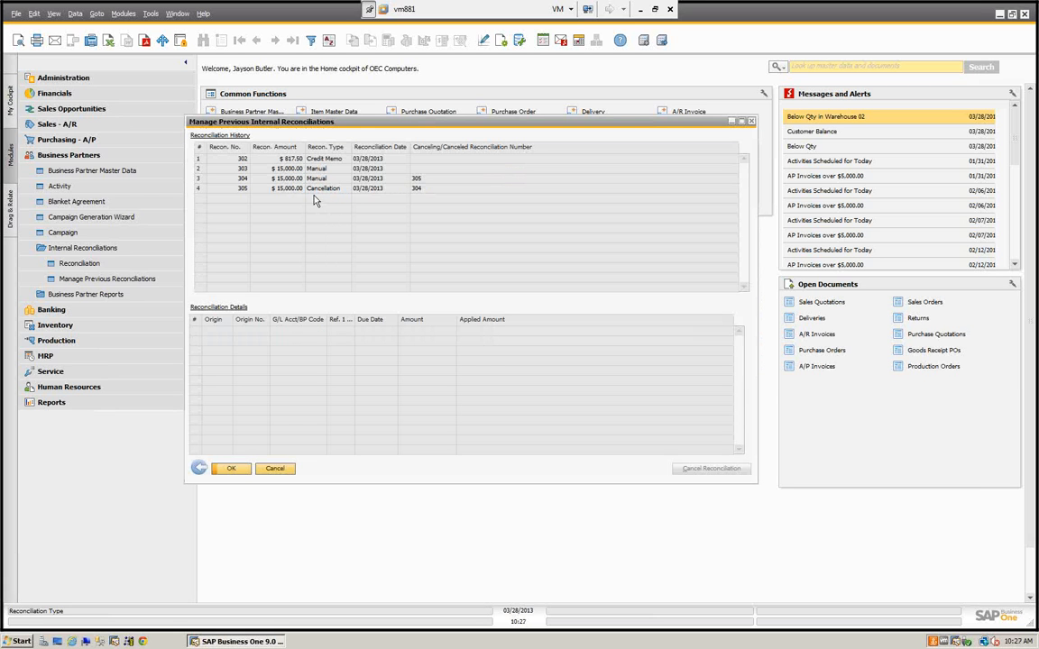
Review the details of reconciliations 305 and 304, cancel manual reconciliation 303, and close the reconciliation list
{"action": "left_click", "coordinate": [293, 190]}
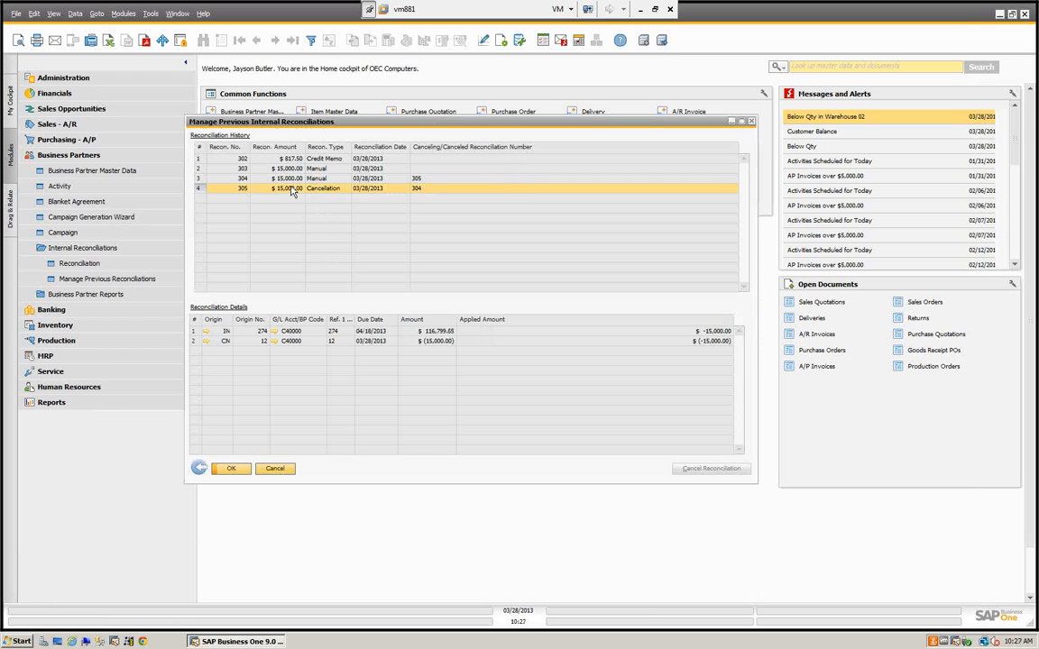
{"action": "left_click", "coordinate": [289, 179]}
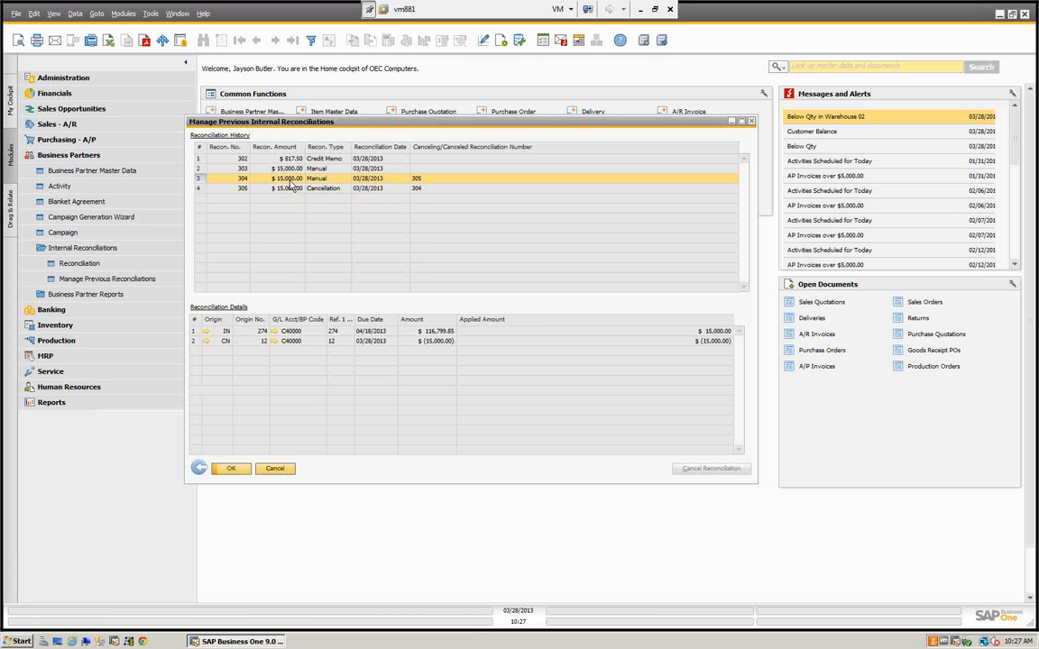
{"action": "left_click", "coordinate": [285, 168]}
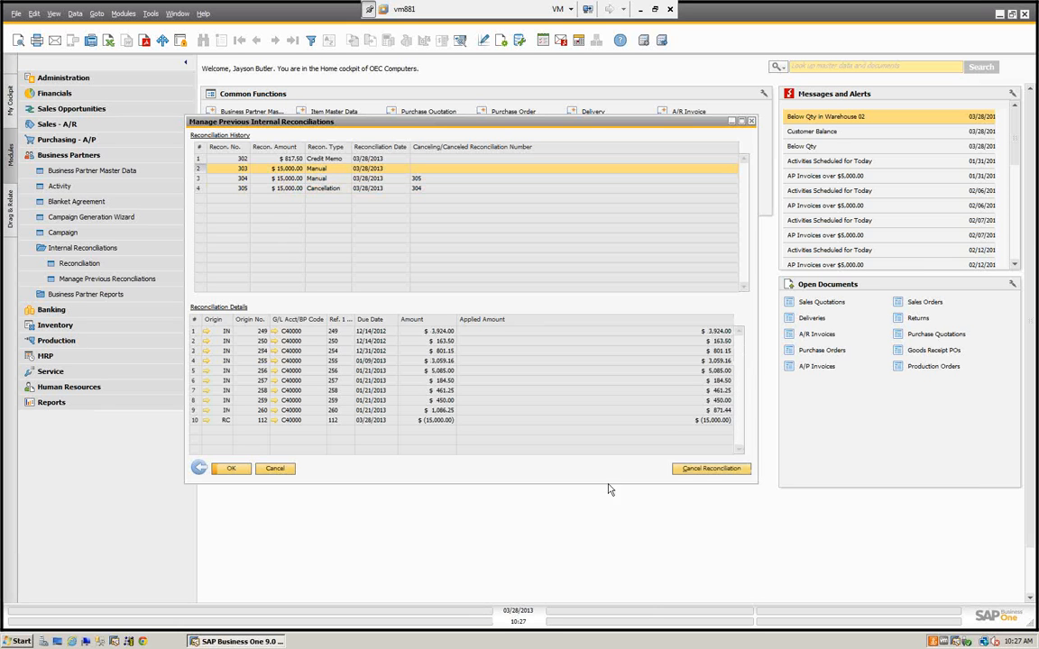
{"action": "left_click", "coordinate": [708, 470]}
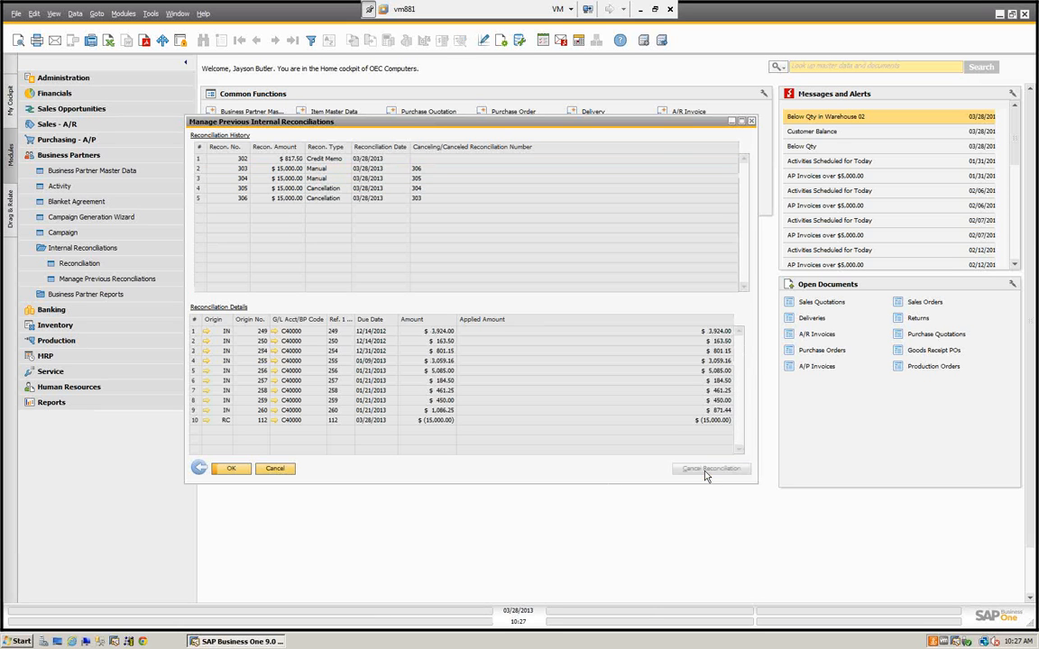
{"action": "left_click", "coordinate": [230, 469]}
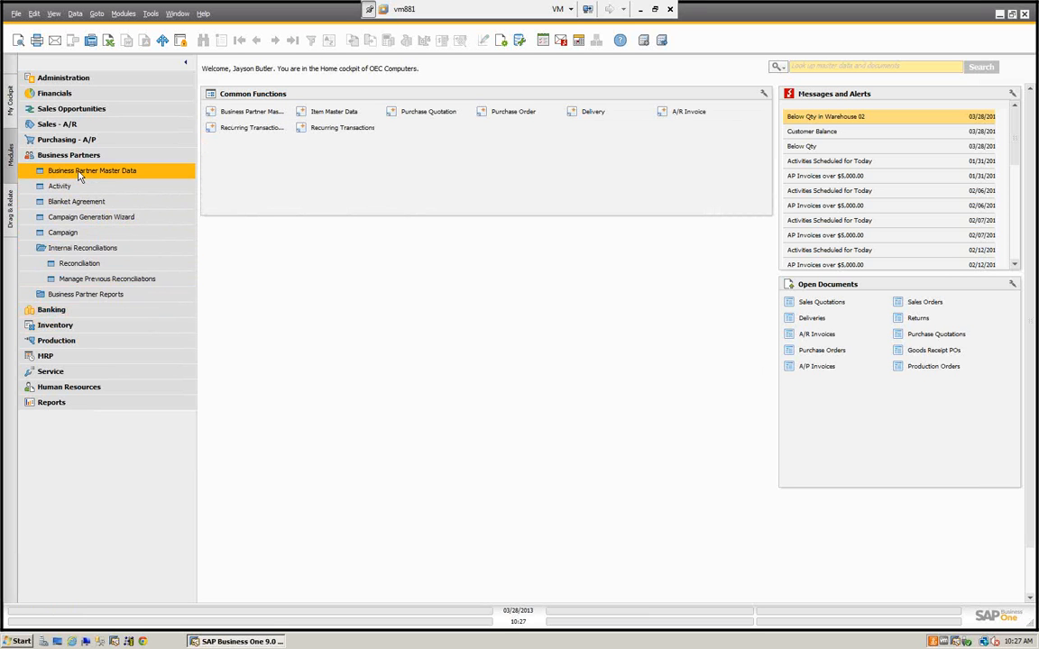
Reopen Earthshaker Corporation's business partner master record through a name search
{"action": "left_click", "coordinate": [86, 171]}
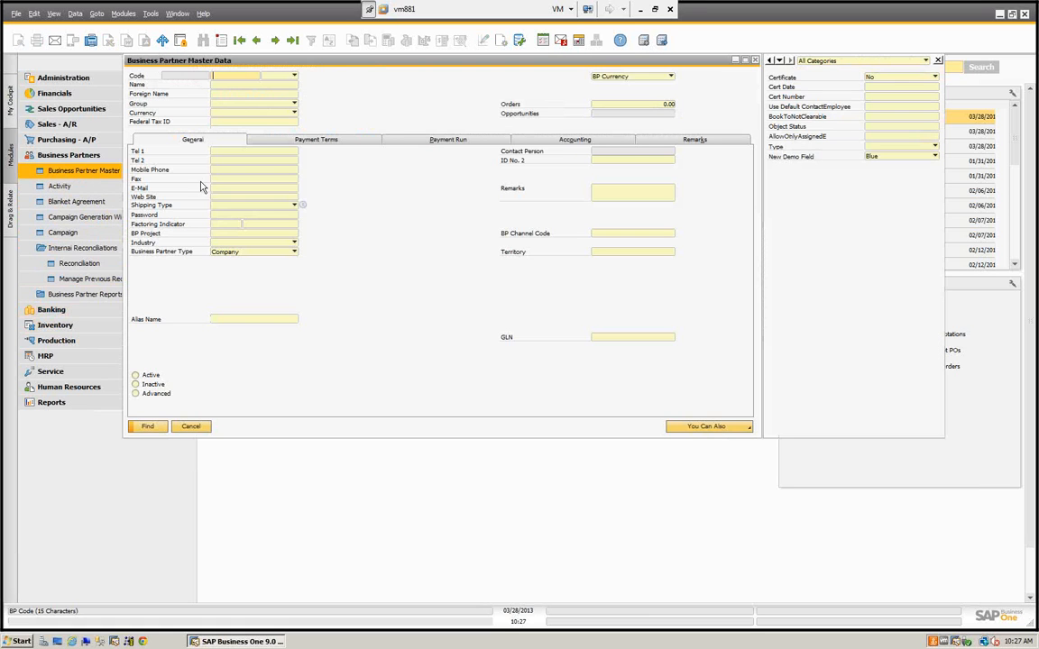
{"action": "left_click", "coordinate": [232, 84]}
{"action": "type", "text": "s"}
{"action": "key", "text": "Tab"}
{"action": "key", "text": "Return"}
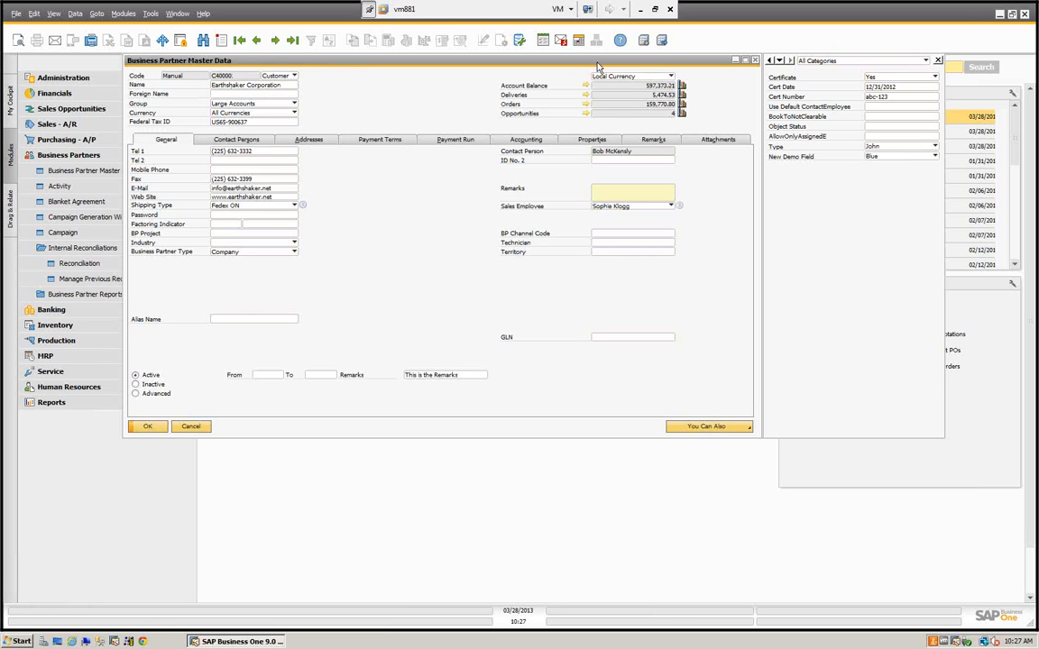
{"action": "left_click", "coordinate": [585, 87]}
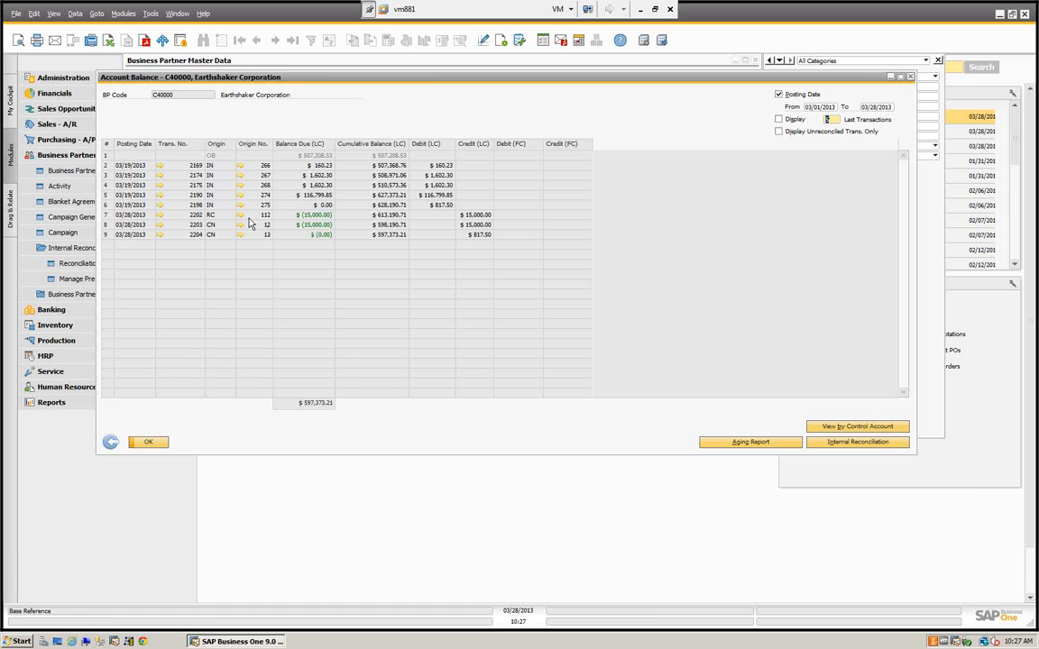
{"action": "right_click", "coordinate": [299, 219]}
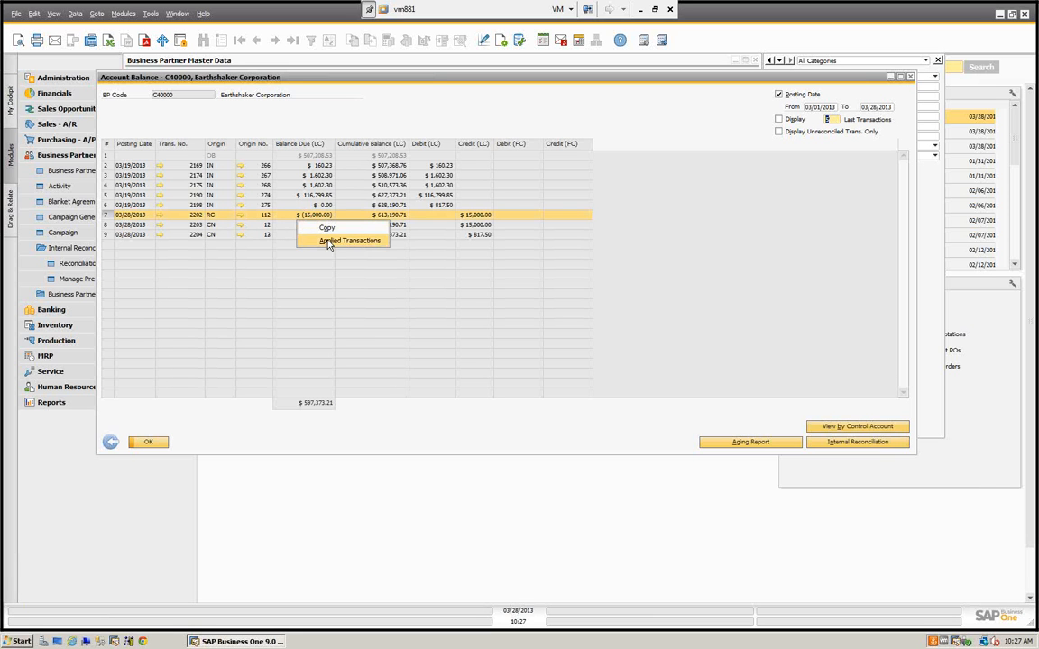
{"action": "left_click", "coordinate": [329, 243]}
{"action": "left_click_drag", "start_coordinate": [378, 116], "coordinate": [189, 101]}
{"action": "left_click_drag", "start_coordinate": [471, 312], "coordinate": [902, 566]}
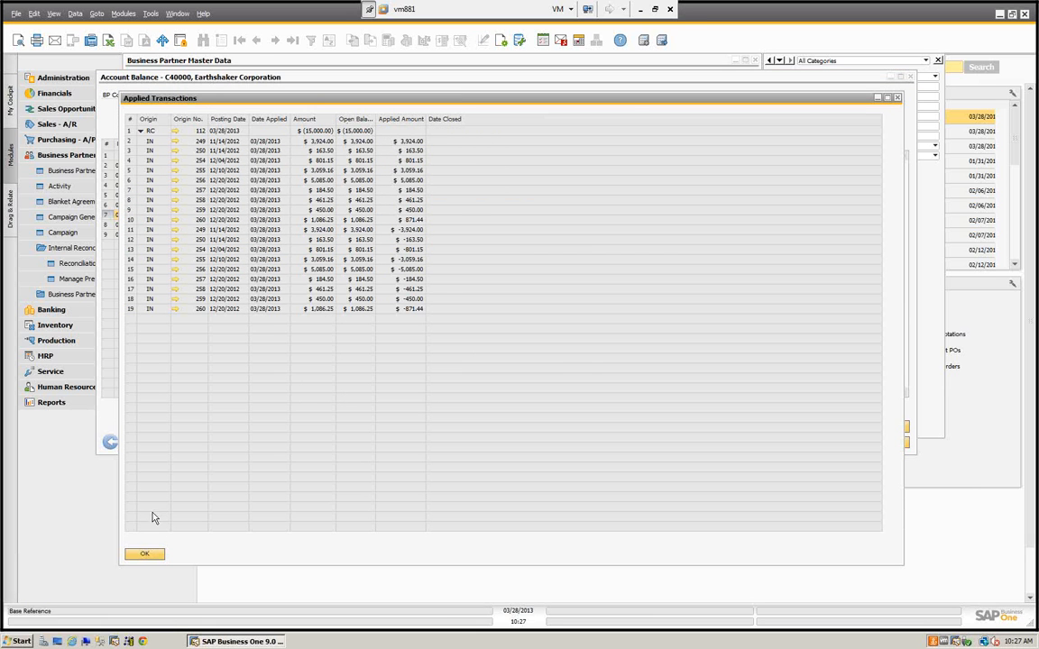
{"action": "left_click", "coordinate": [144, 554]}
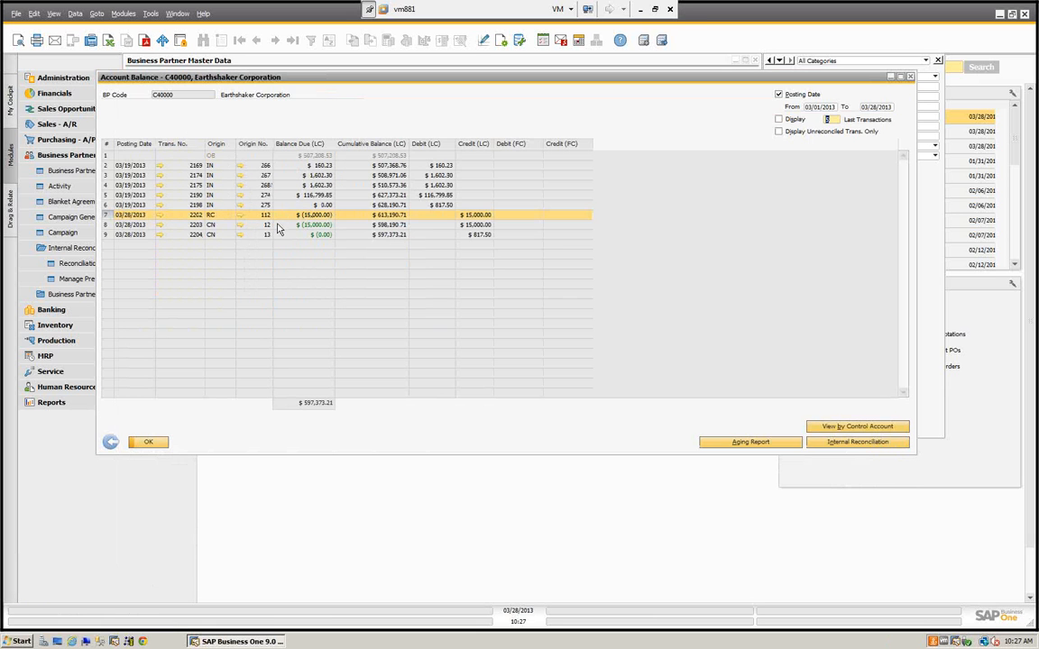
View the applied transactions of credit memo 12 in the account balance
{"action": "right_click", "coordinate": [319, 228]}
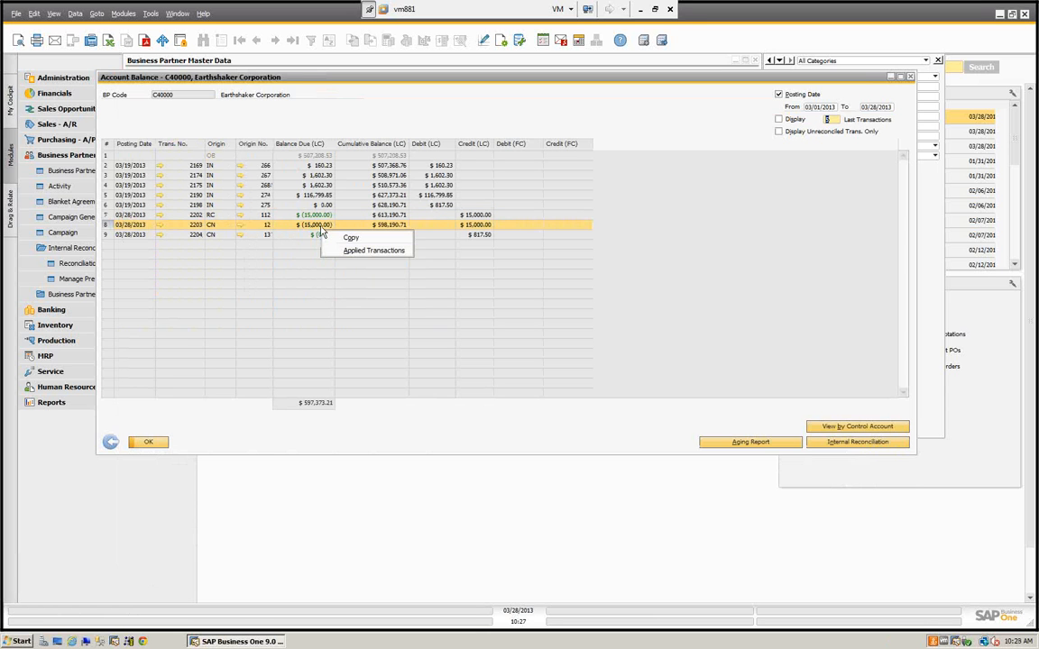
{"action": "left_click", "coordinate": [358, 252]}
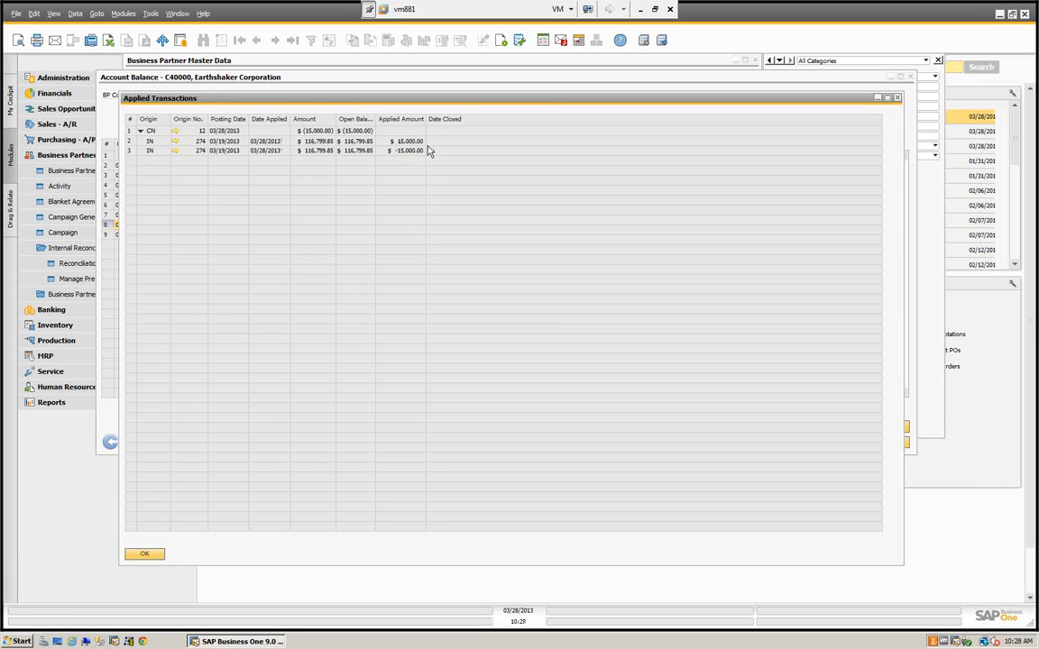
{"action": "left_click", "coordinate": [144, 554]}
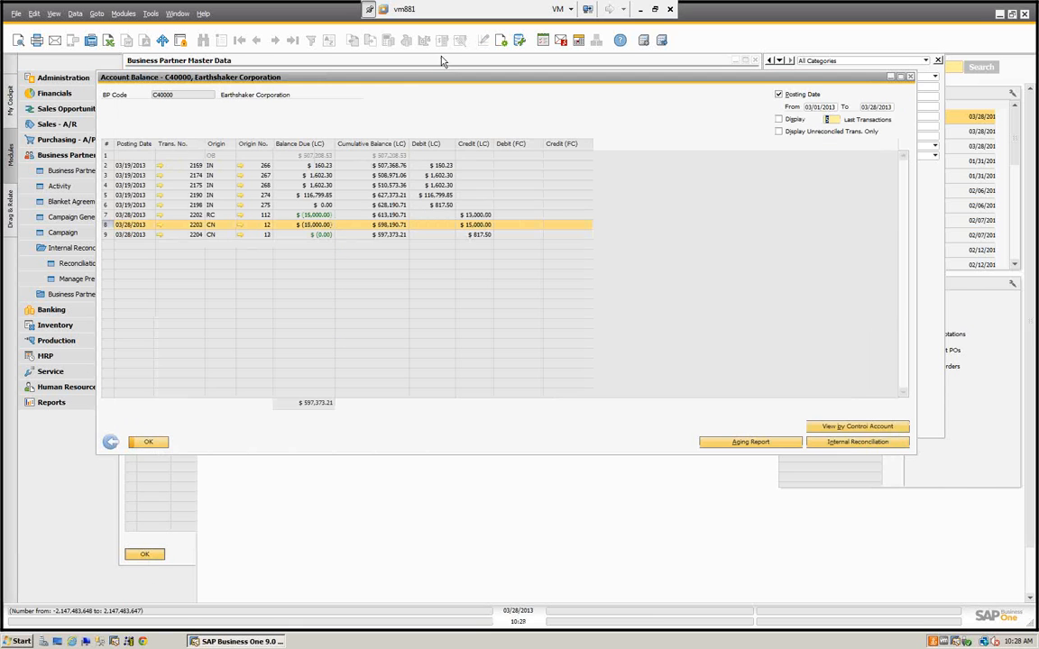
Recheck the applied transactions of incoming payment 112, and close the account balance and the business partner record
{"action": "left_click", "coordinate": [270, 216]}
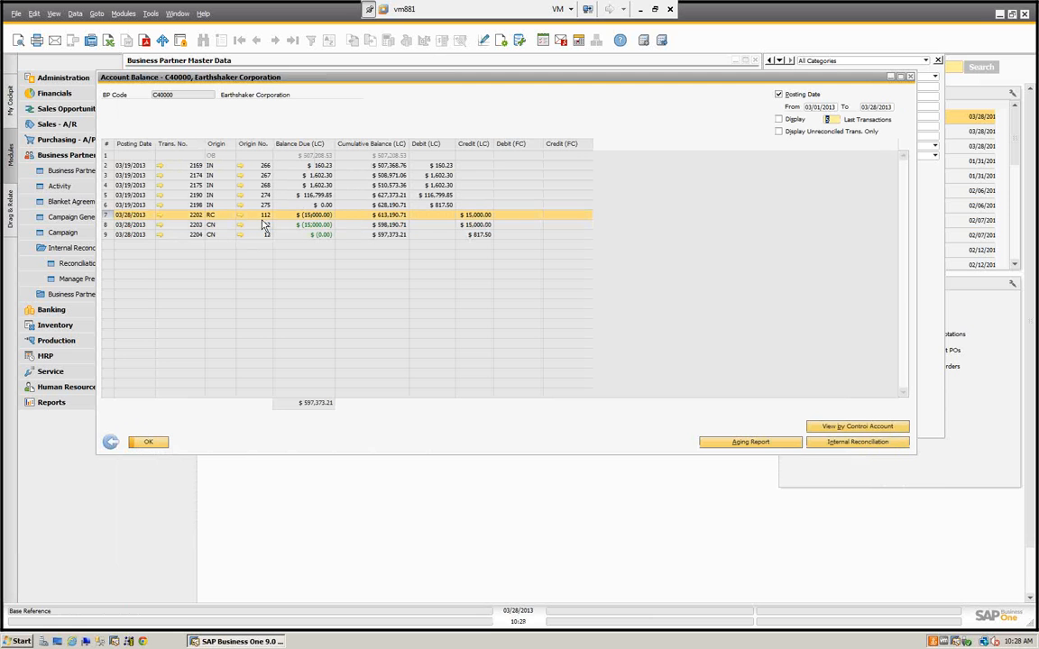
{"action": "right_click", "coordinate": [250, 221]}
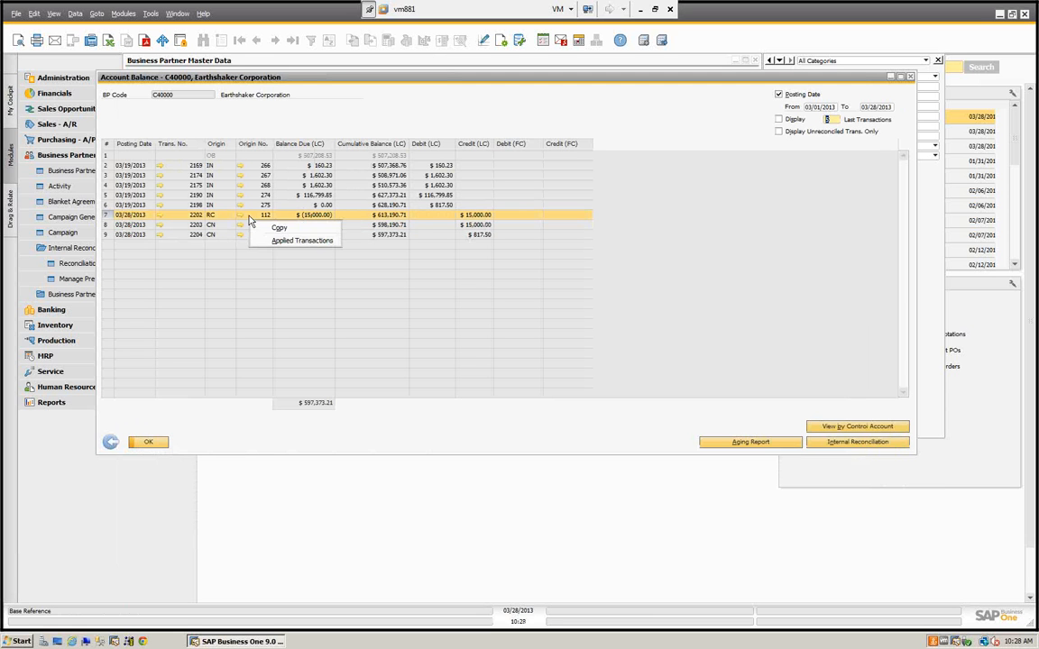
{"action": "left_click", "coordinate": [291, 242]}
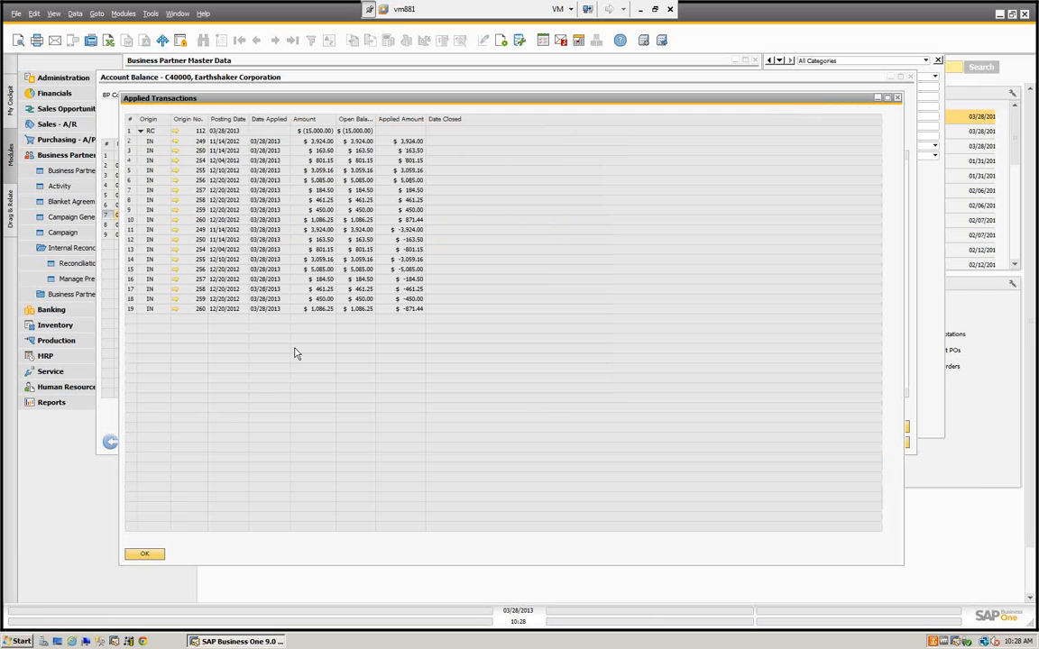
{"action": "left_click", "coordinate": [146, 556]}
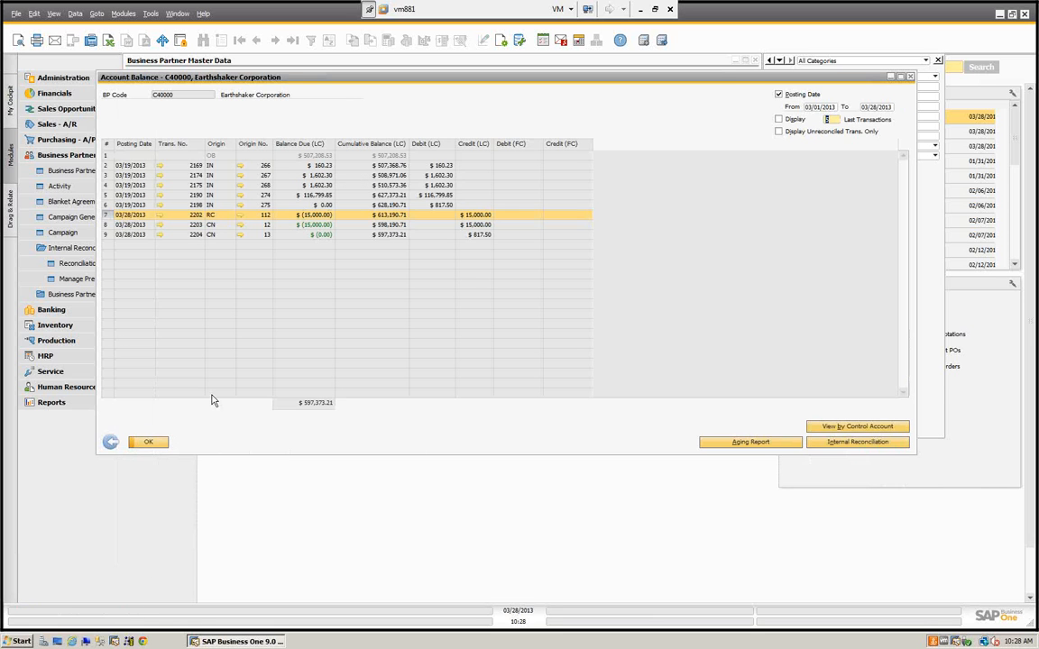
{"action": "left_click", "coordinate": [151, 442]}
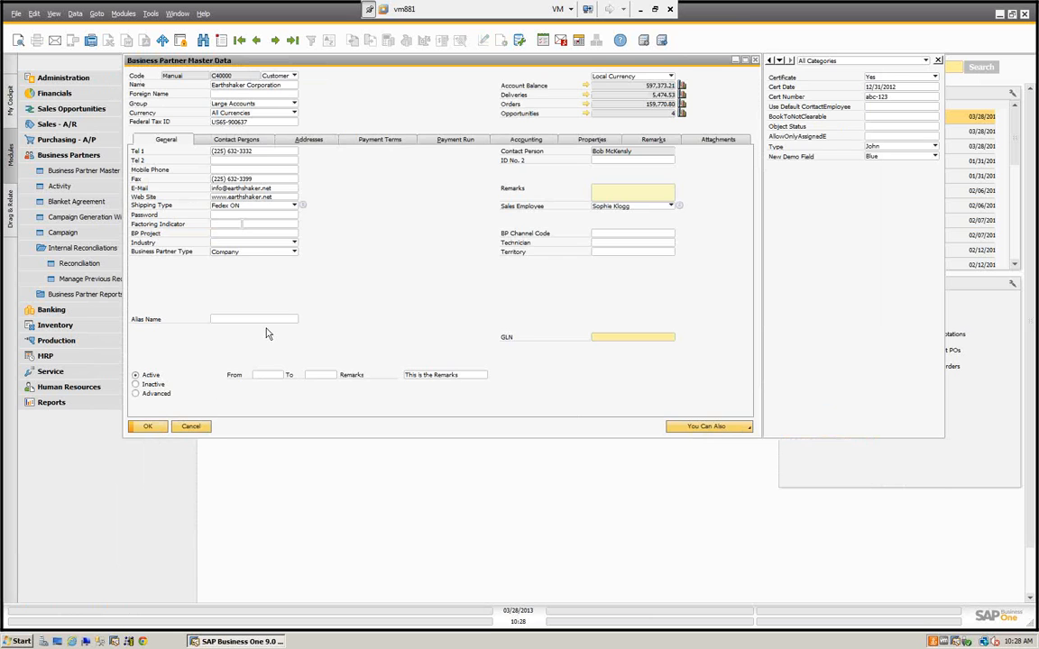
{"action": "left_click", "coordinate": [192, 427]}
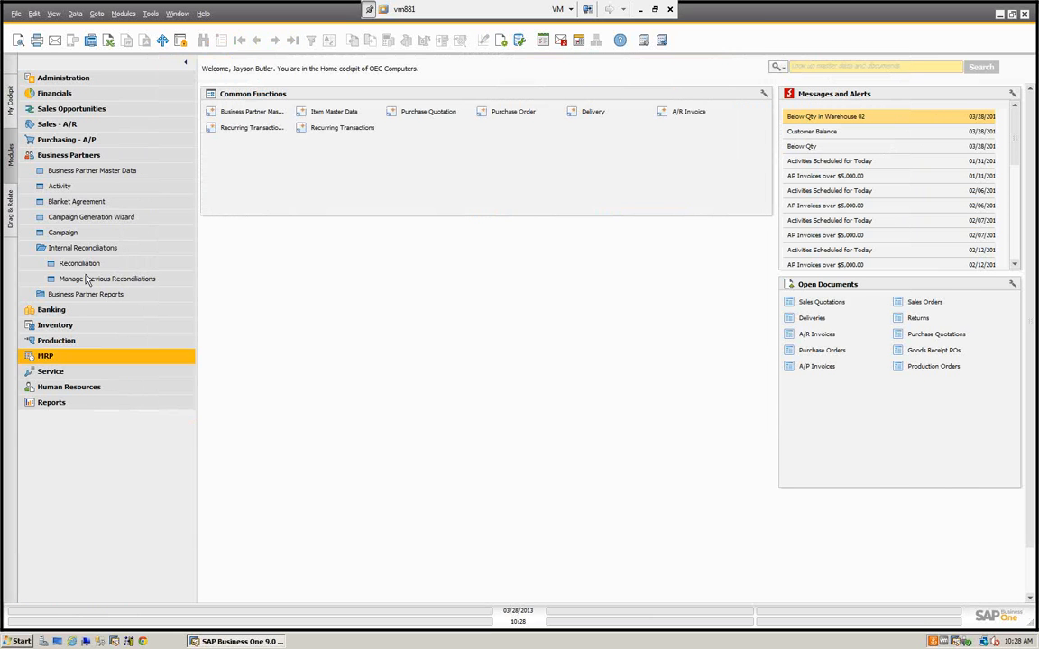
{"action": "left_click", "coordinate": [55, 95]}
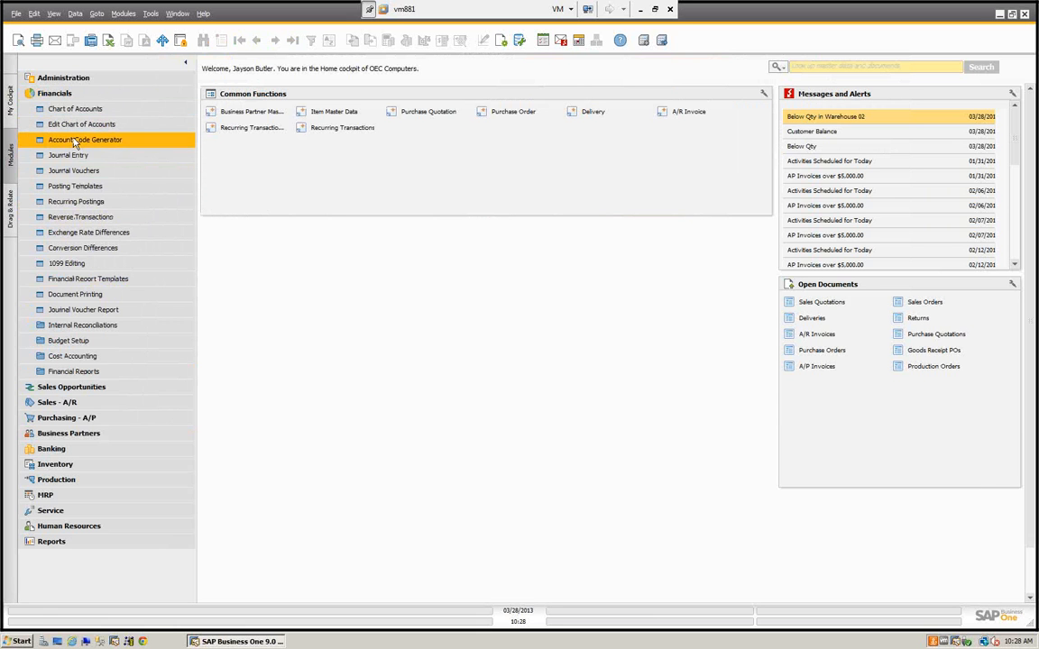
{"action": "left_click", "coordinate": [67, 108]}
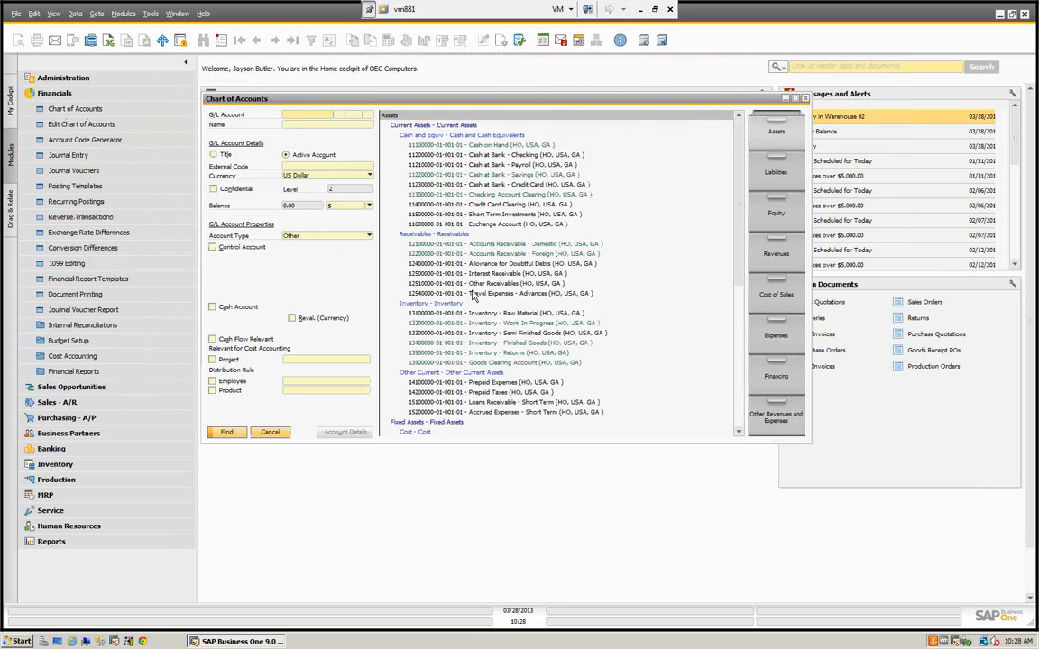
{"action": "left_click", "coordinate": [426, 155]}
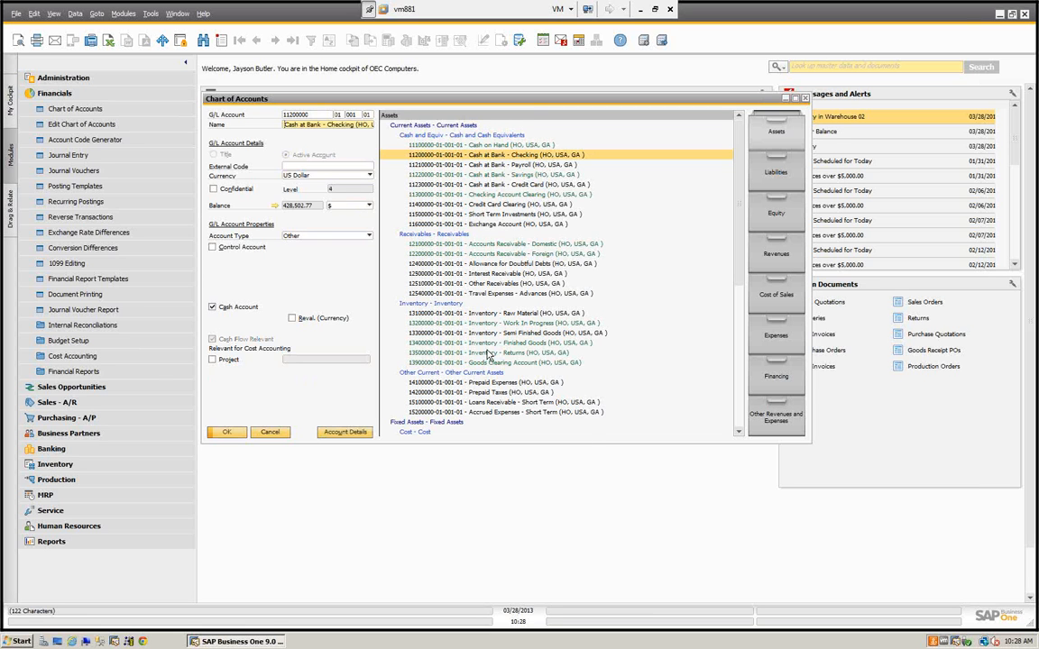
{"action": "left_click", "coordinate": [275, 205]}
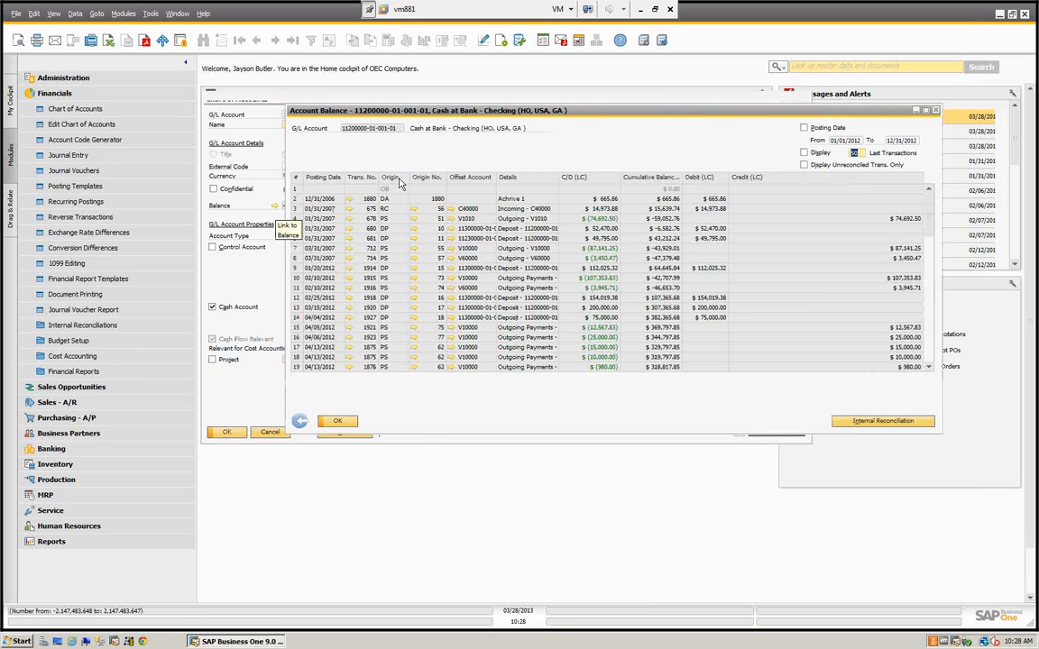
{"action": "left_click_drag", "start_coordinate": [370, 107], "coordinate": [279, 87]}
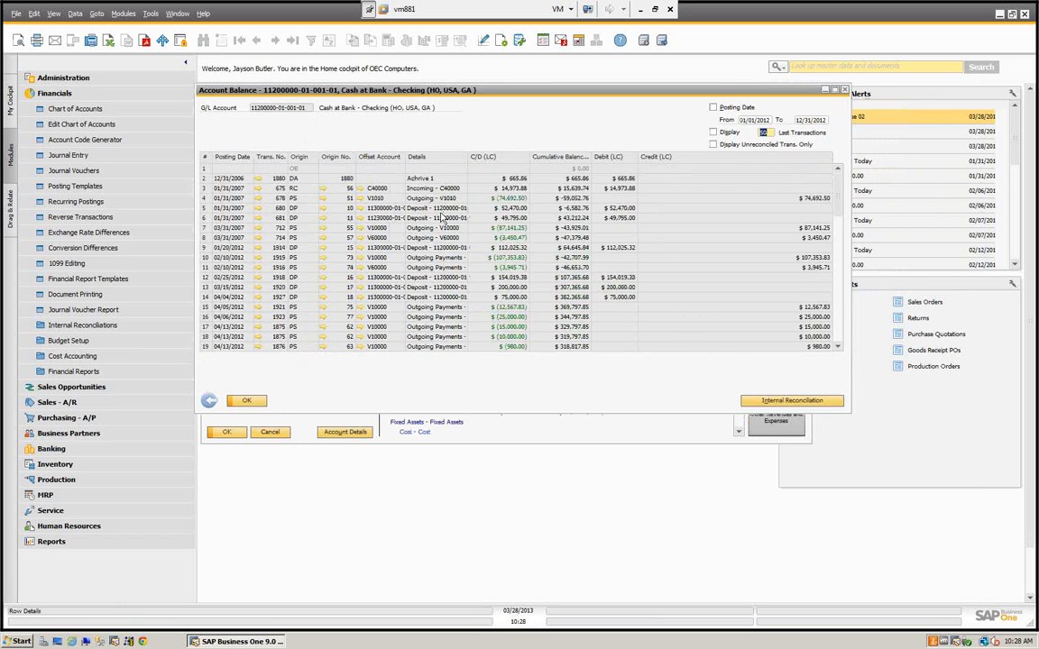
View the applied transactions of deposit 10 in the checking account's balance
{"action": "right_click", "coordinate": [462, 212]}
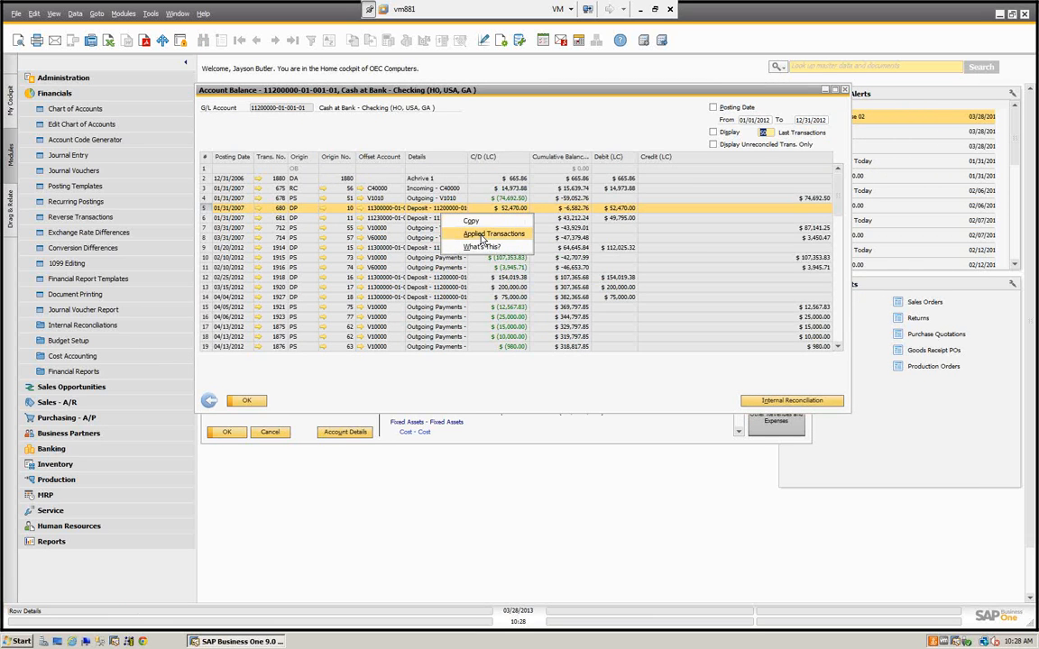
{"action": "left_click", "coordinate": [474, 234]}
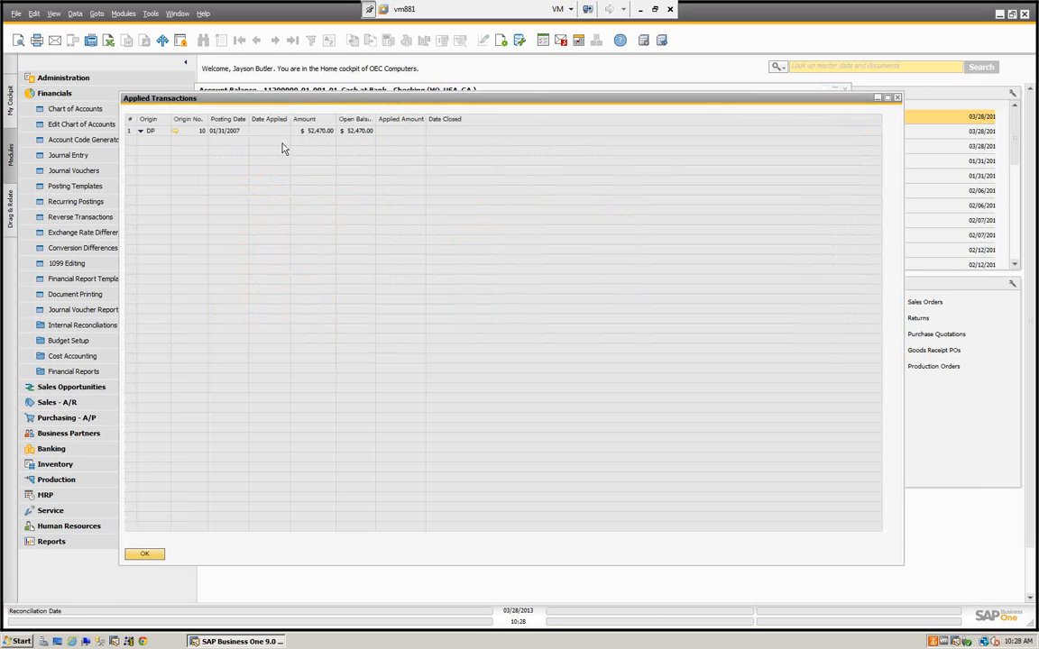
{"action": "left_click", "coordinate": [147, 553]}
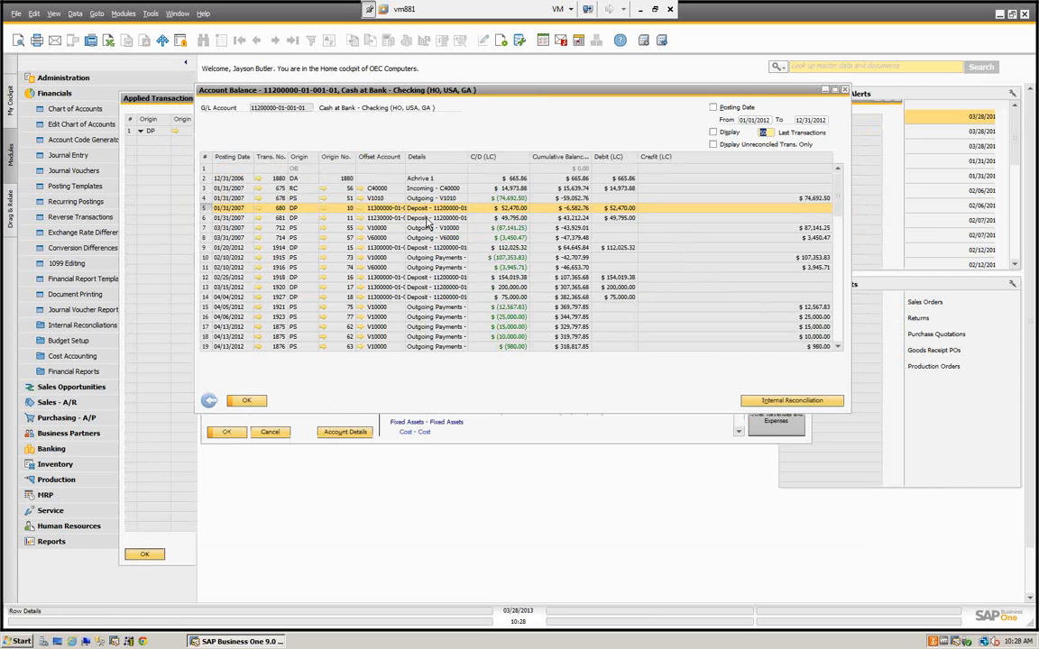
Reconcile transaction 675 with 14,973.88 of transaction 678 in the checking account's internal reconciliation, and close the reconciliation
{"action": "left_click", "coordinate": [786, 402]}
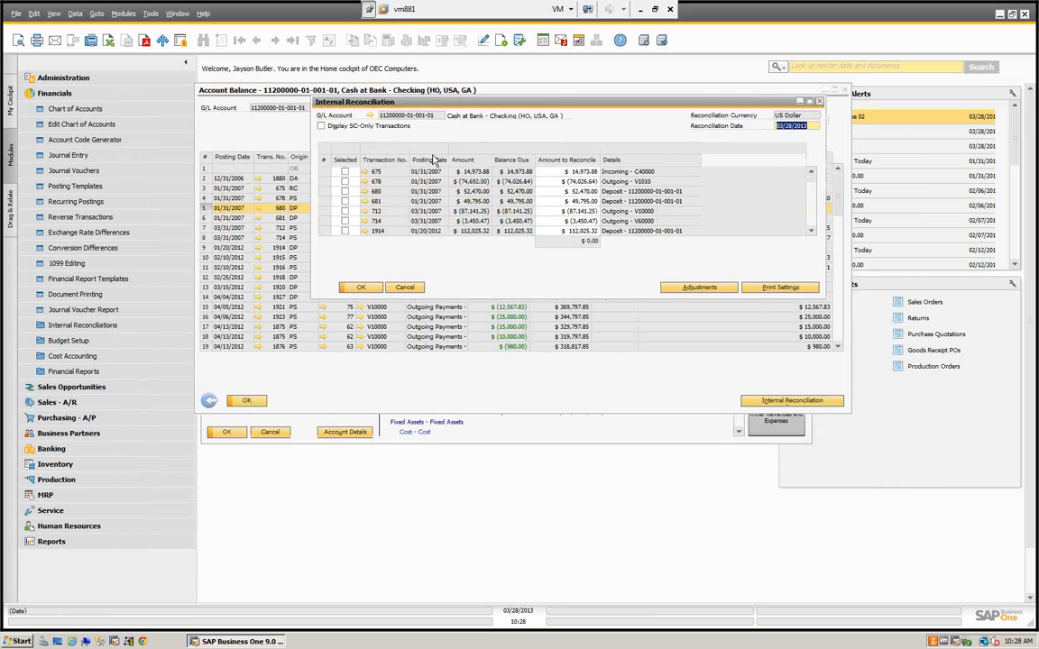
{"action": "left_click_drag", "start_coordinate": [376, 101], "coordinate": [264, 120]}
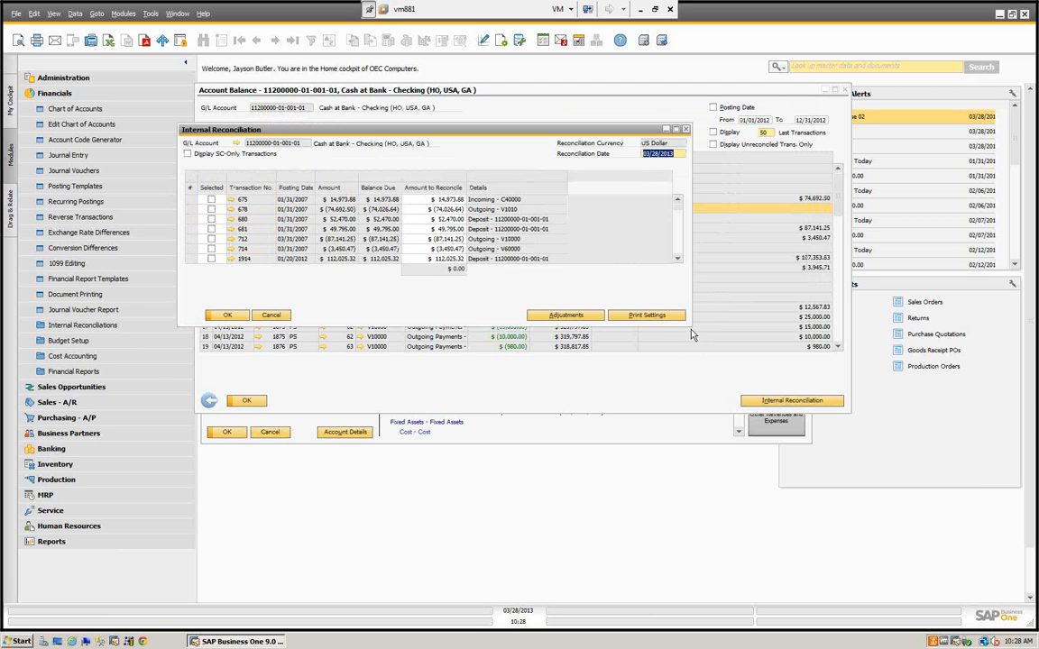
{"action": "left_click_drag", "start_coordinate": [690, 326], "coordinate": [955, 495]}
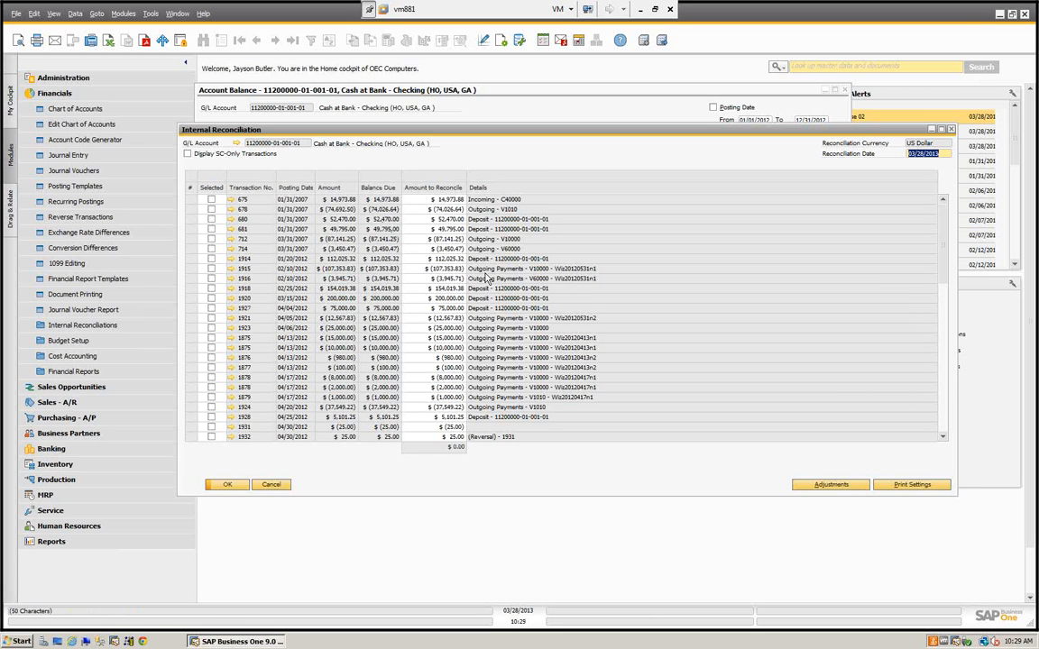
{"action": "left_click", "coordinate": [212, 201]}
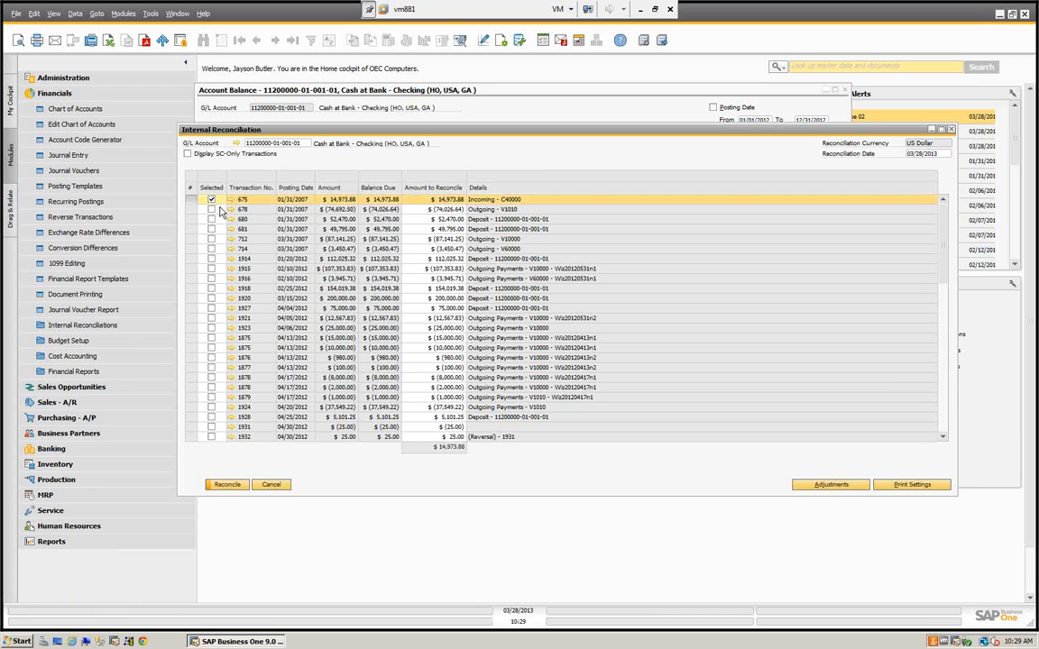
{"action": "left_click", "coordinate": [212, 210]}
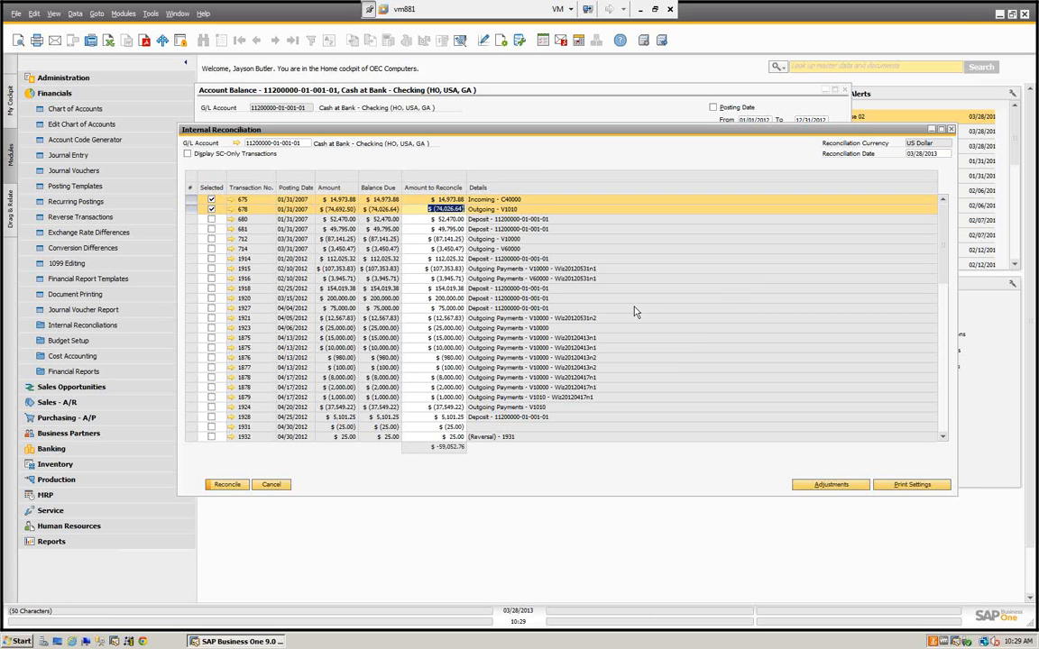
{"action": "type", "text": "14973.88"}
{"action": "key", "text": "Tab"}
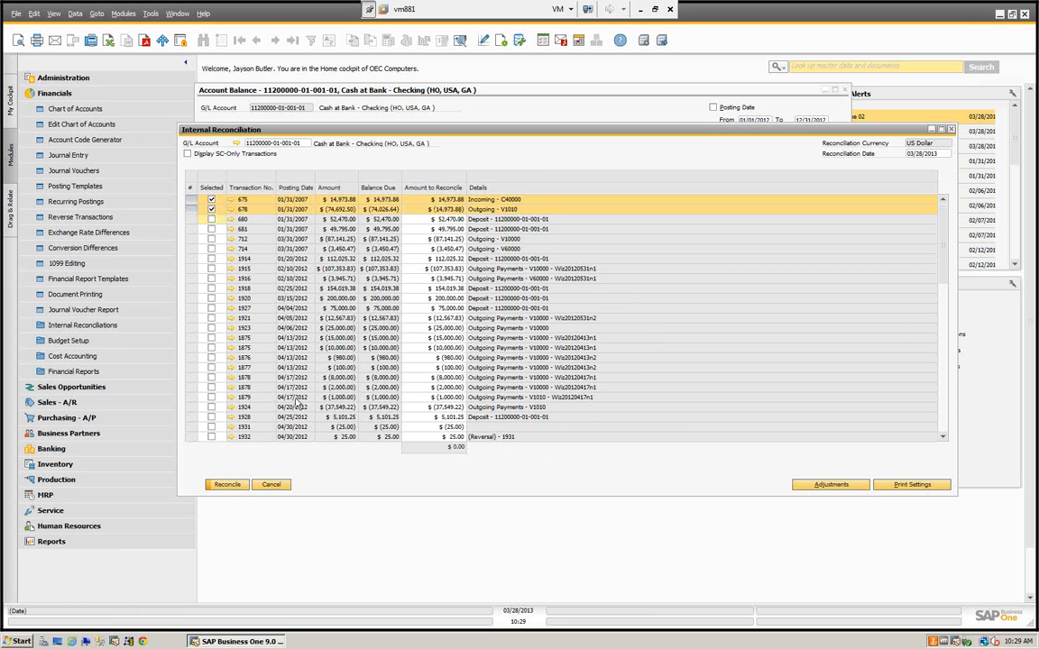
{"action": "left_click", "coordinate": [233, 485]}
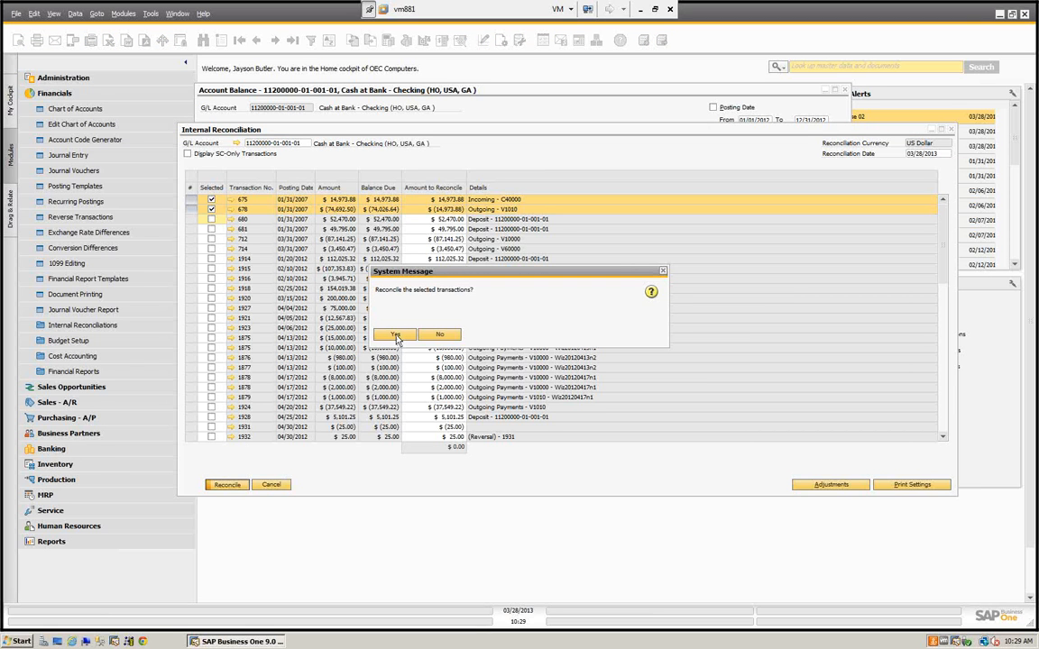
{"action": "left_click", "coordinate": [397, 336]}
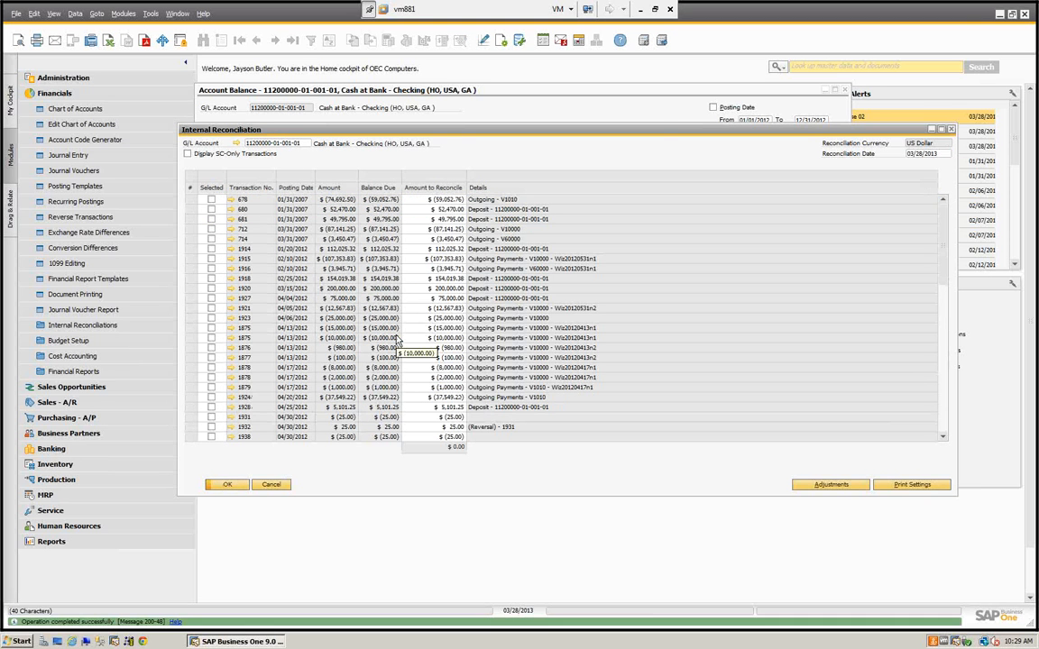
{"action": "left_click", "coordinate": [271, 484]}
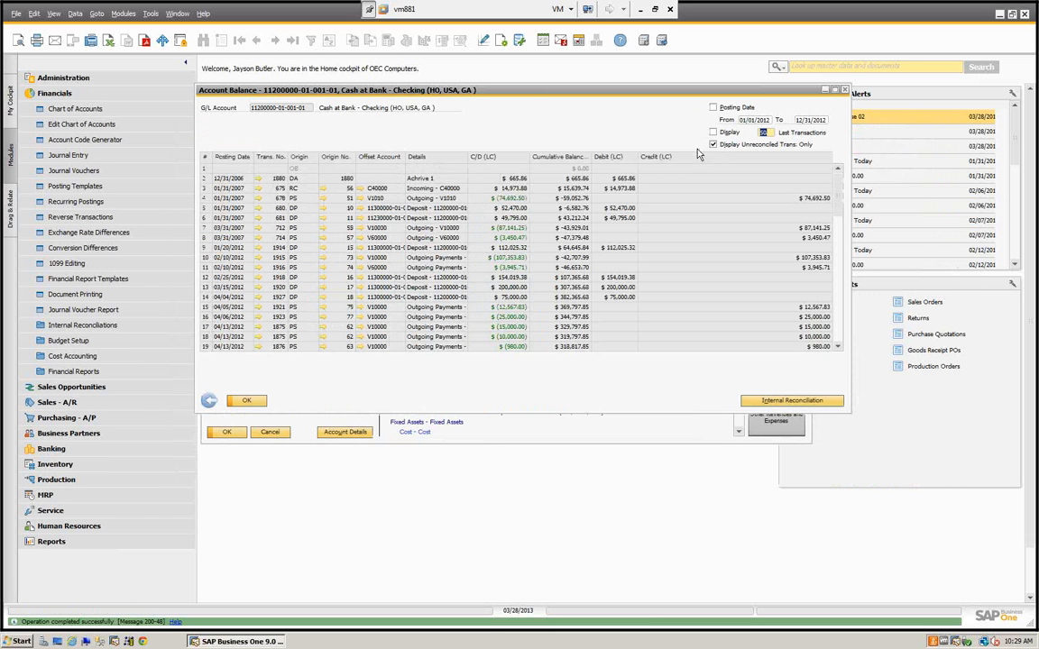
Turn off the unreconciled-only filter in the checking account's balance, and close the balance and the chart of accounts
{"action": "left_click", "coordinate": [713, 145]}
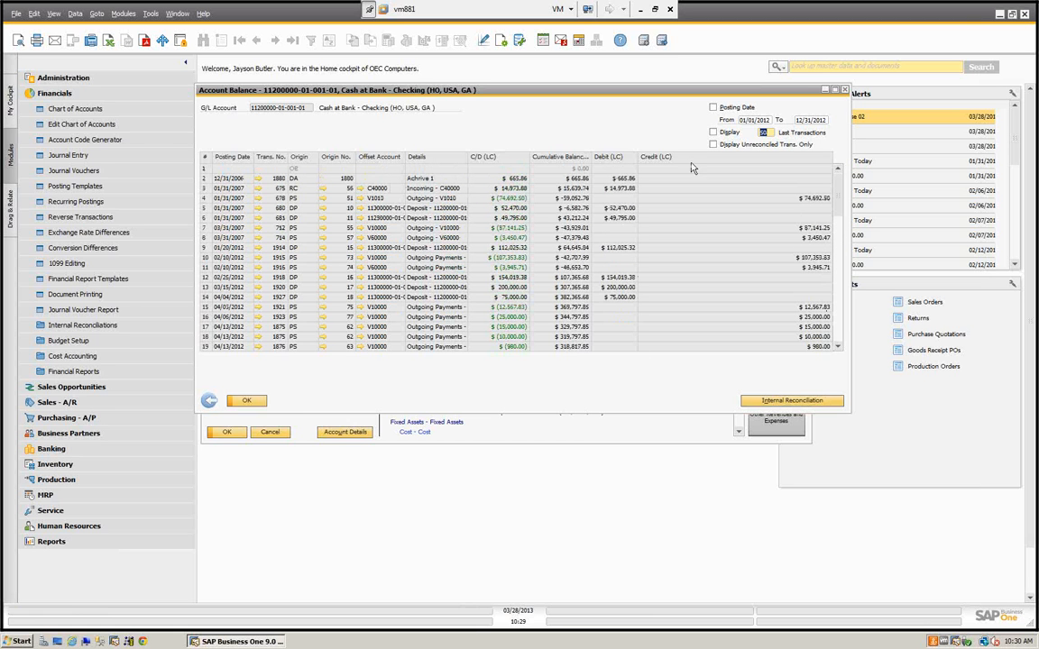
{"action": "left_click", "coordinate": [245, 402]}
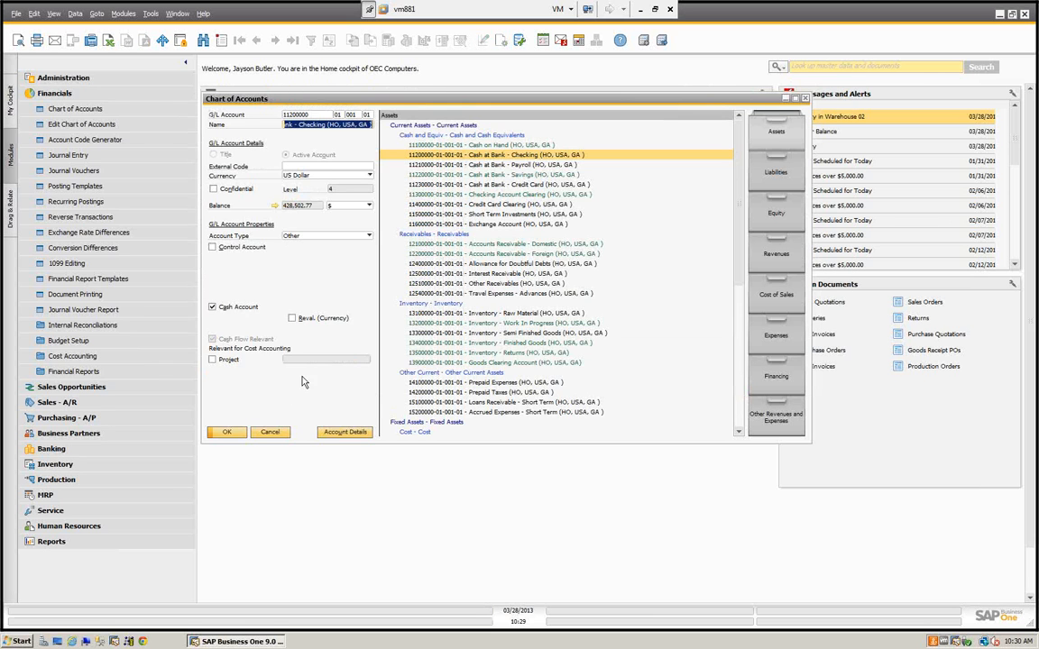
{"action": "left_click", "coordinate": [270, 431]}
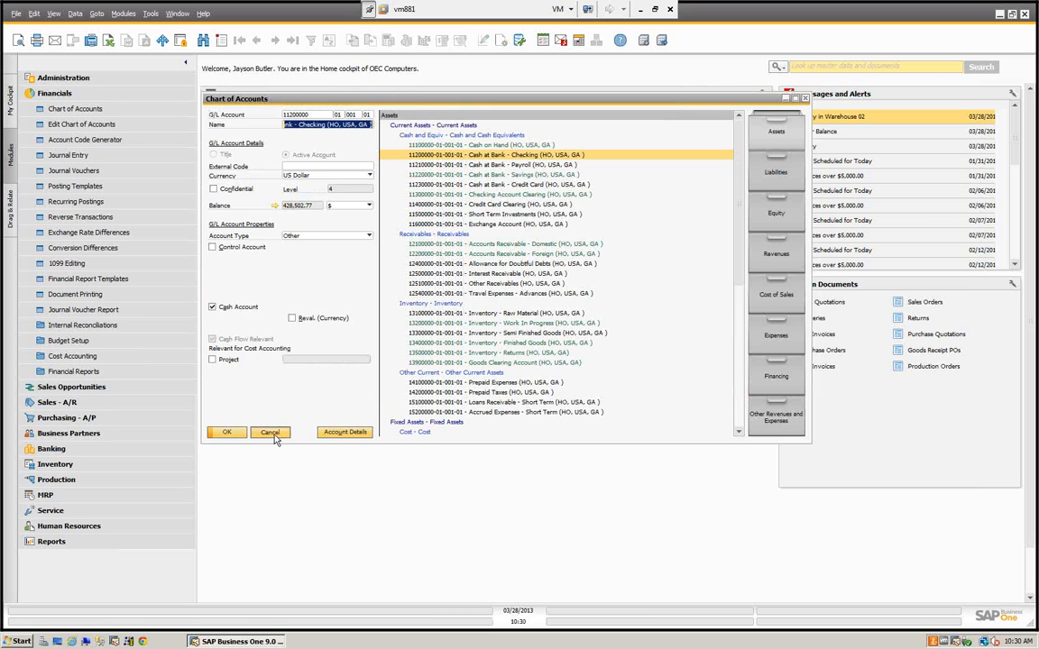
{"action": "left_click", "coordinate": [57, 94]}
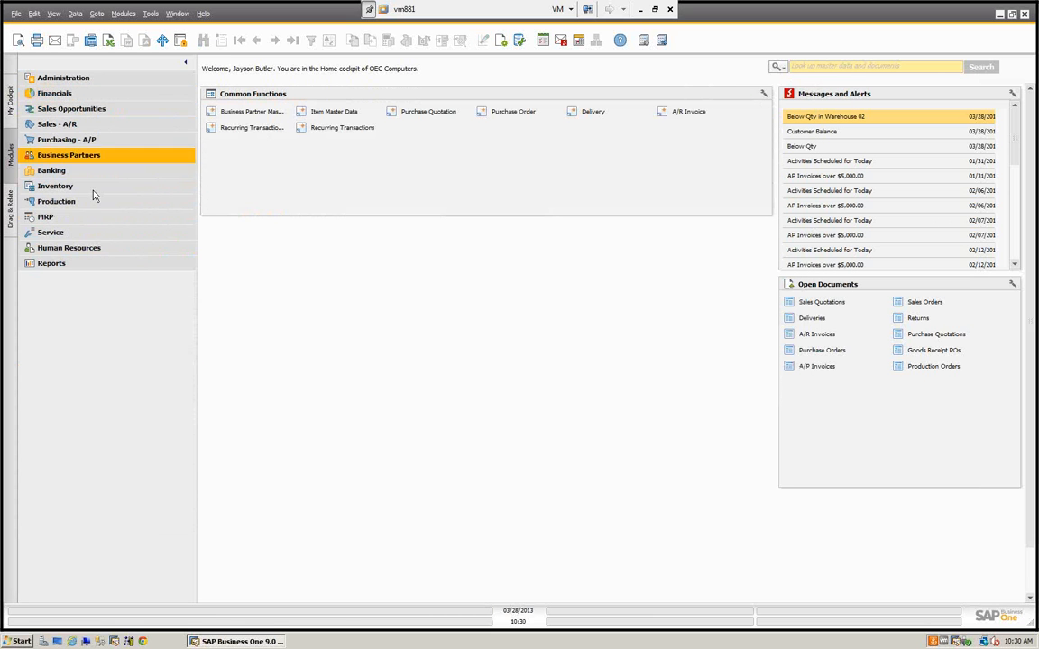
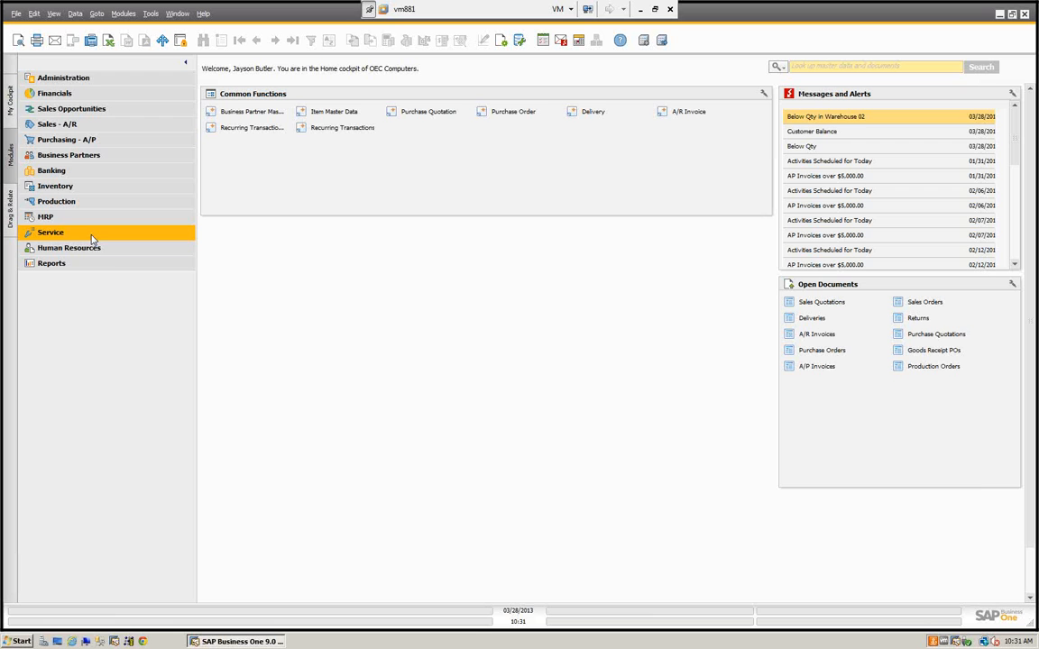
Find Earthshaker Corporation in the business partner master data and open its account balance
{"action": "left_click", "coordinate": [85, 157]}
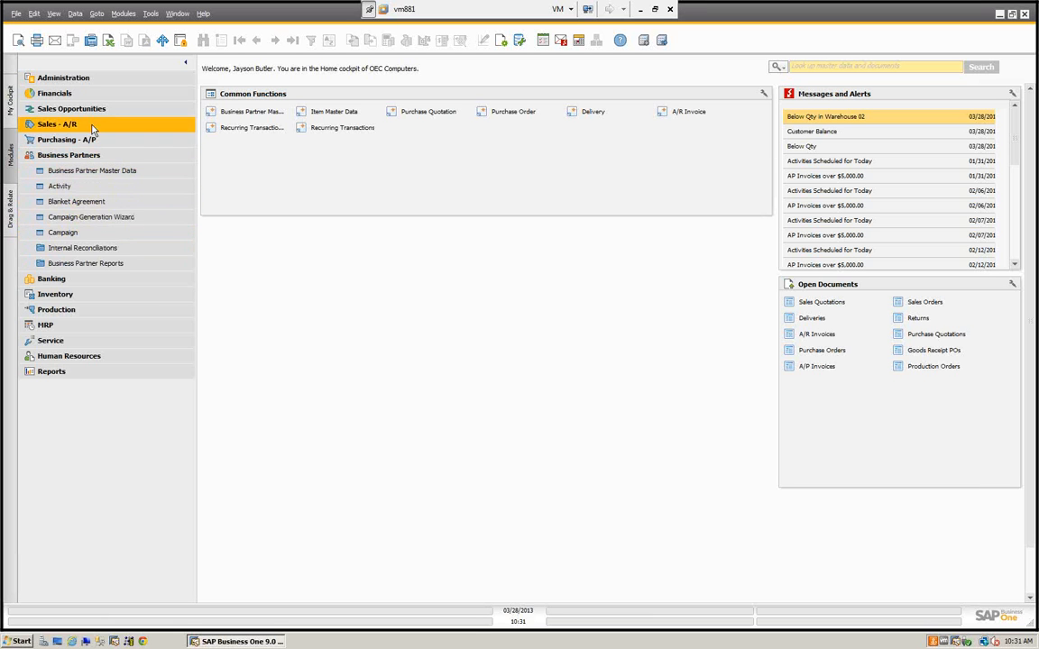
{"action": "left_click", "coordinate": [86, 248]}
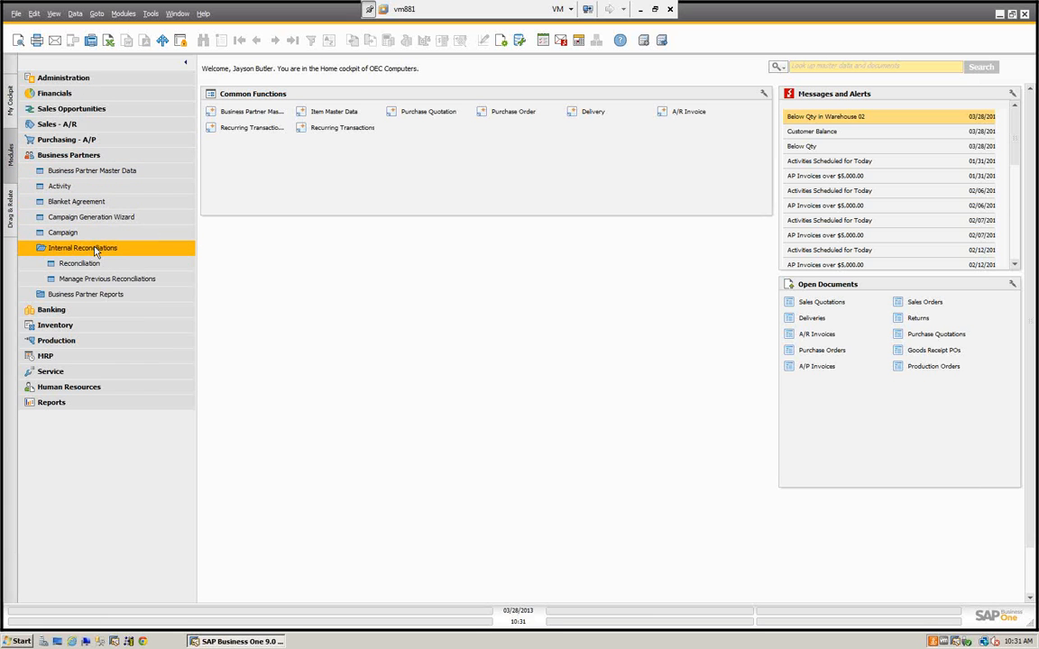
{"action": "left_click", "coordinate": [86, 172]}
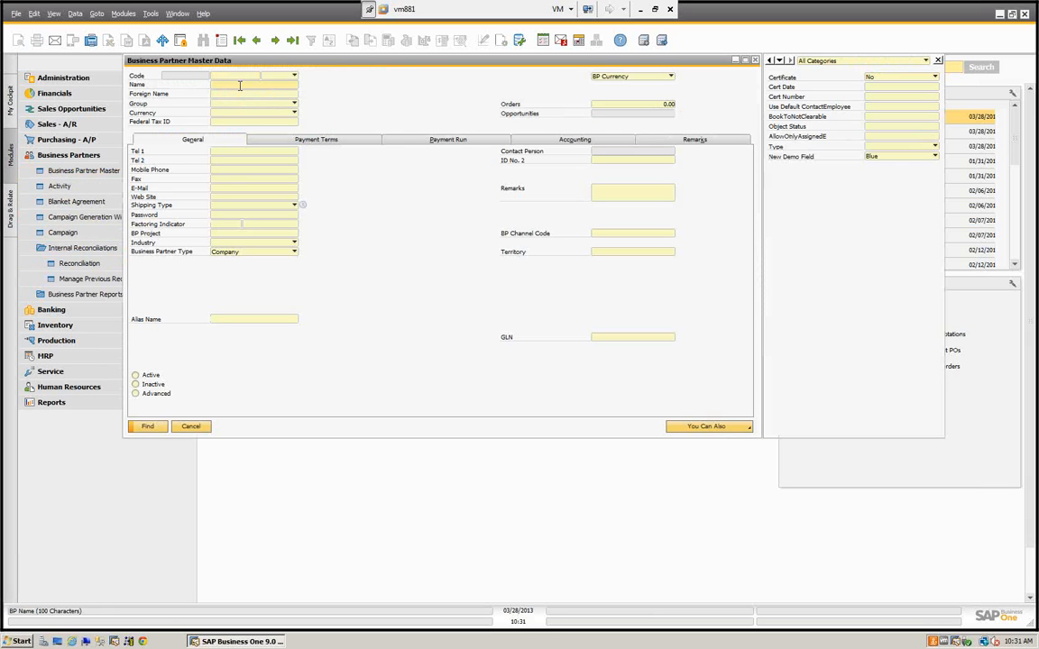
{"action": "type", "text": "e"}
{"action": "key", "text": "Tab"}
{"action": "left_click", "coordinate": [147, 425]}
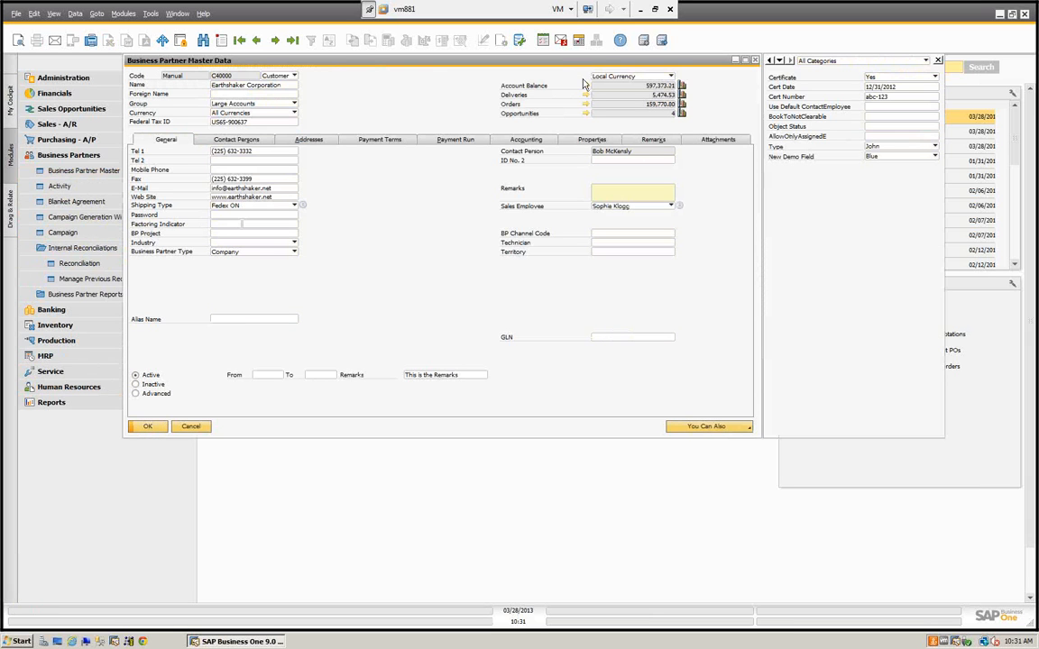
{"action": "left_click", "coordinate": [585, 86]}
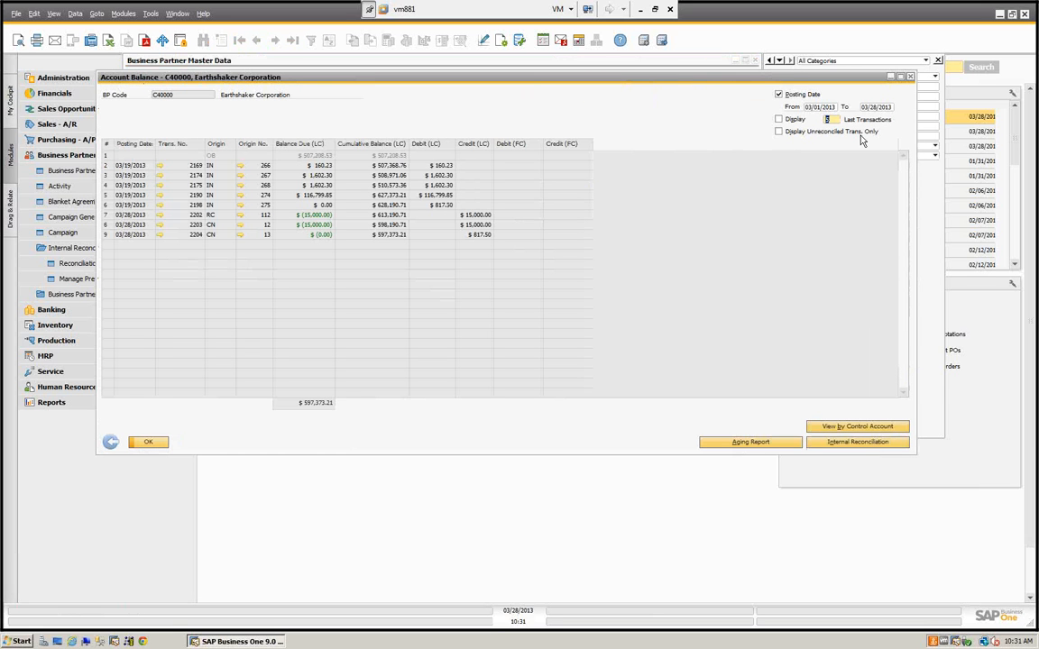
{"action": "left_click", "coordinate": [779, 132]}
{"action": "left_click", "coordinate": [780, 134]}
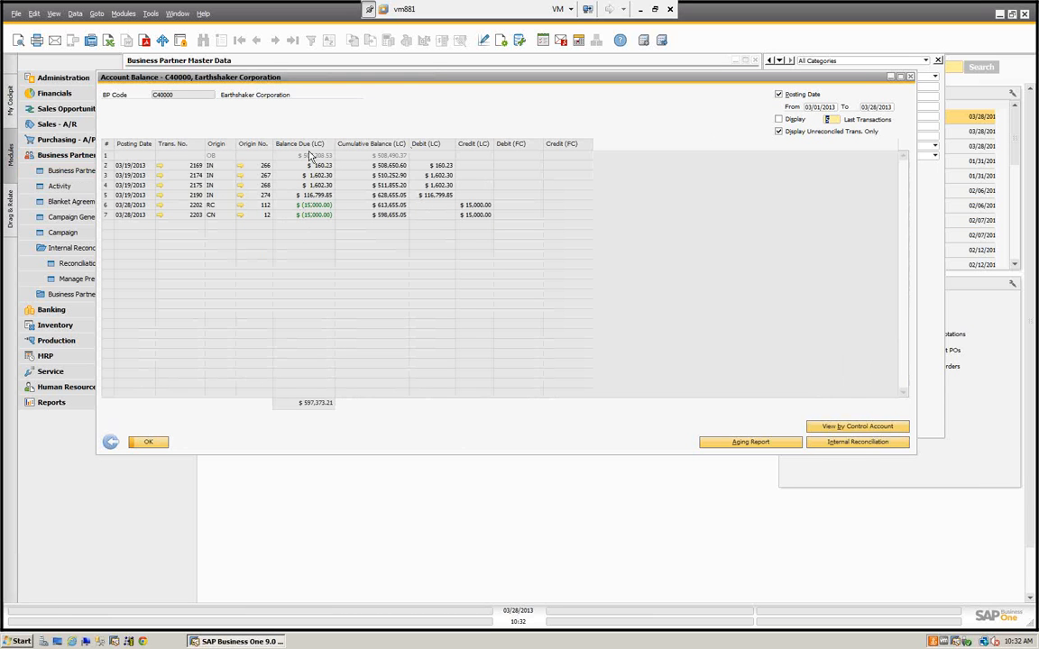
{"action": "left_click", "coordinate": [777, 132]}
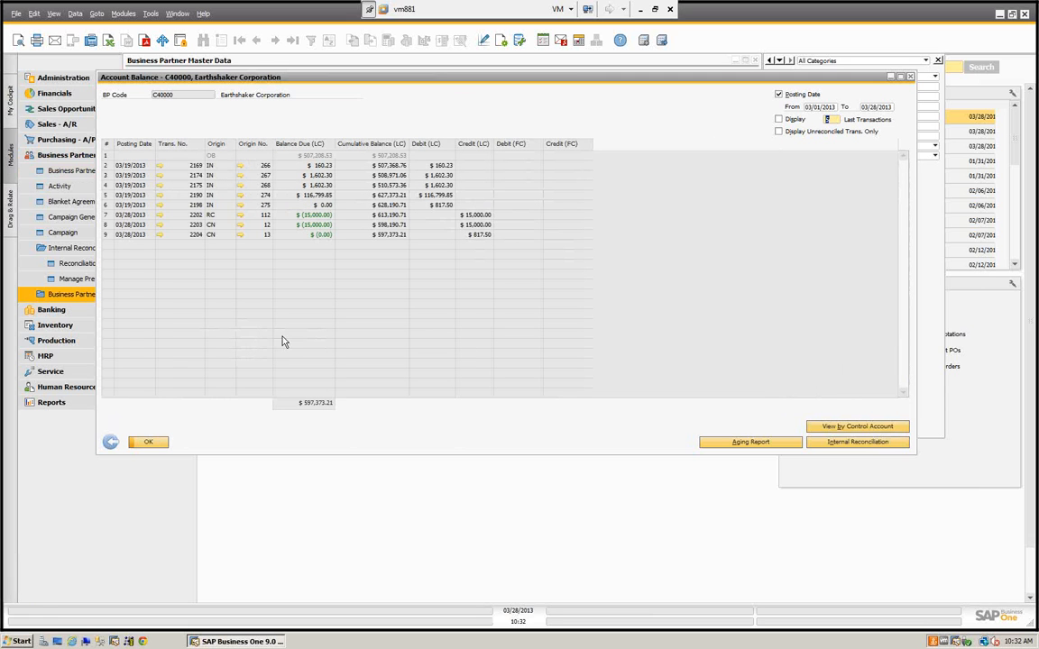
View the applied transactions of invoice 275 and open the invoice from that list
{"action": "right_click", "coordinate": [207, 206]}
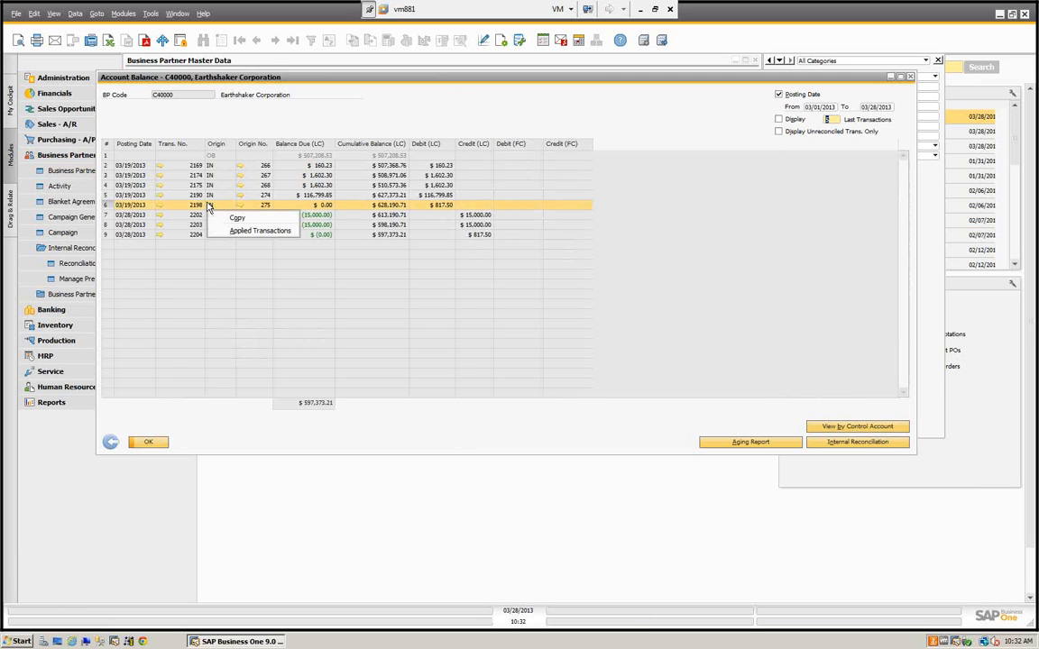
{"action": "left_click", "coordinate": [256, 231]}
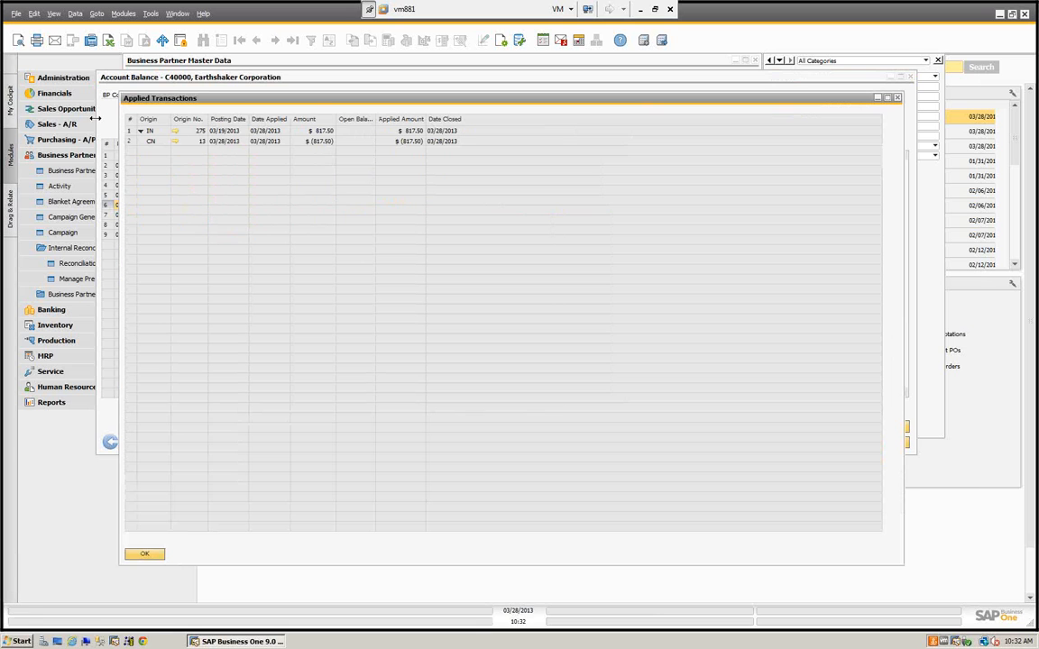
{"action": "left_click", "coordinate": [177, 131]}
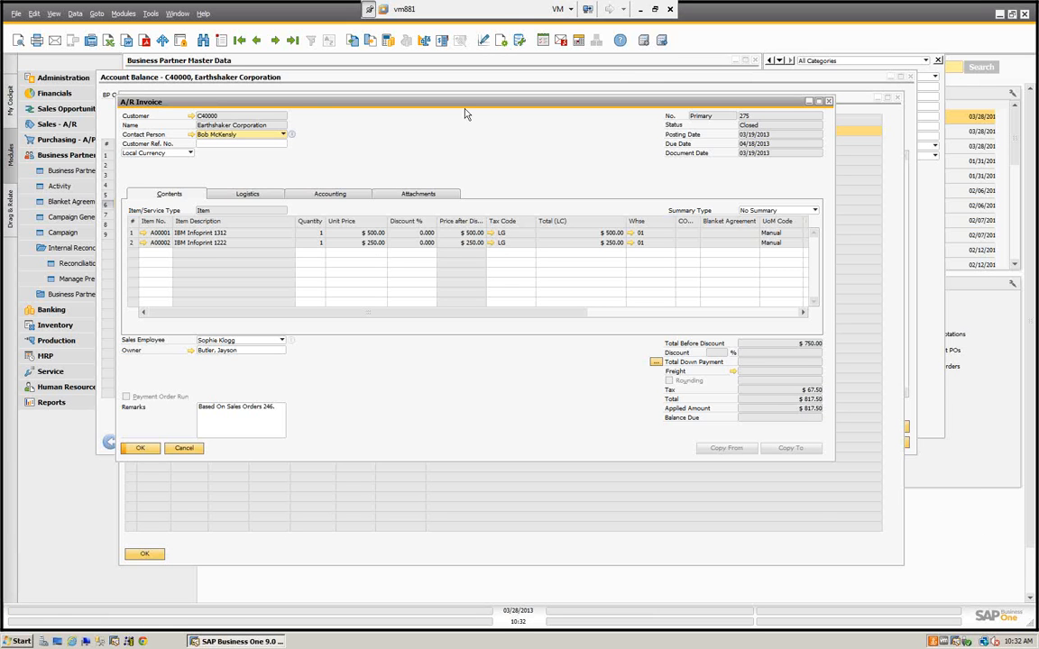
{"action": "right_click", "coordinate": [487, 162]}
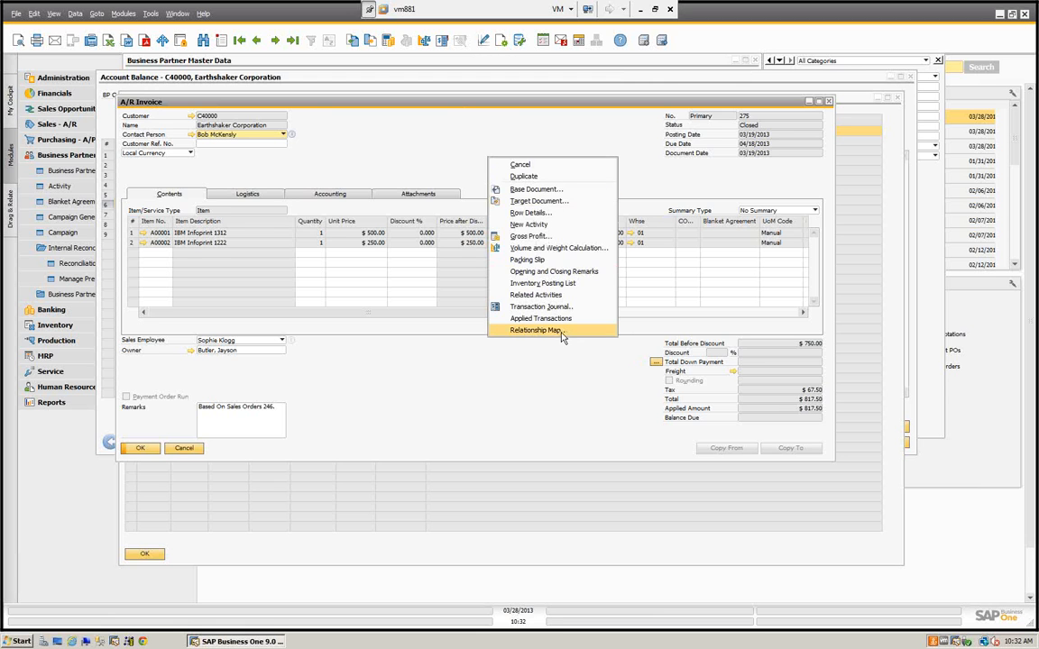
{"action": "left_click", "coordinate": [541, 320]}
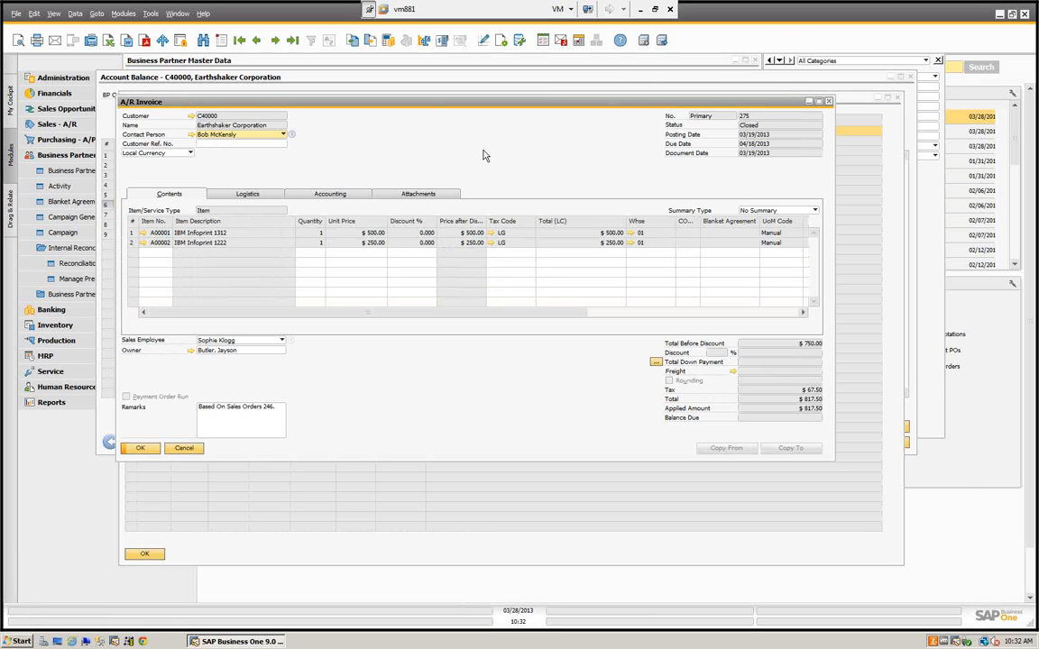
{"action": "right_click", "coordinate": [485, 143]}
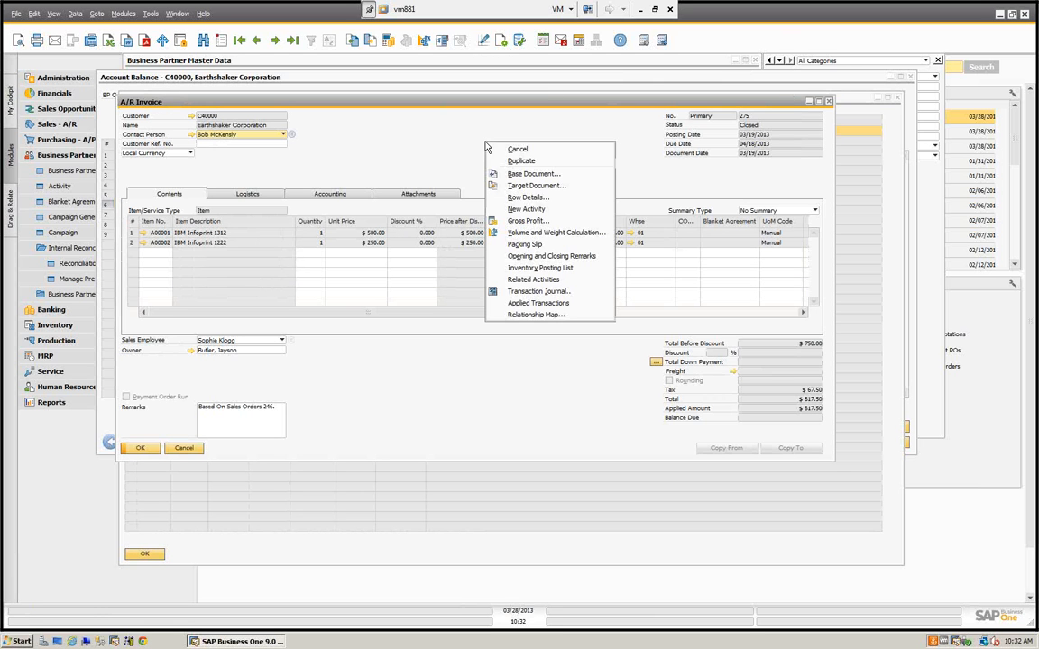
{"action": "left_click", "coordinate": [521, 315]}
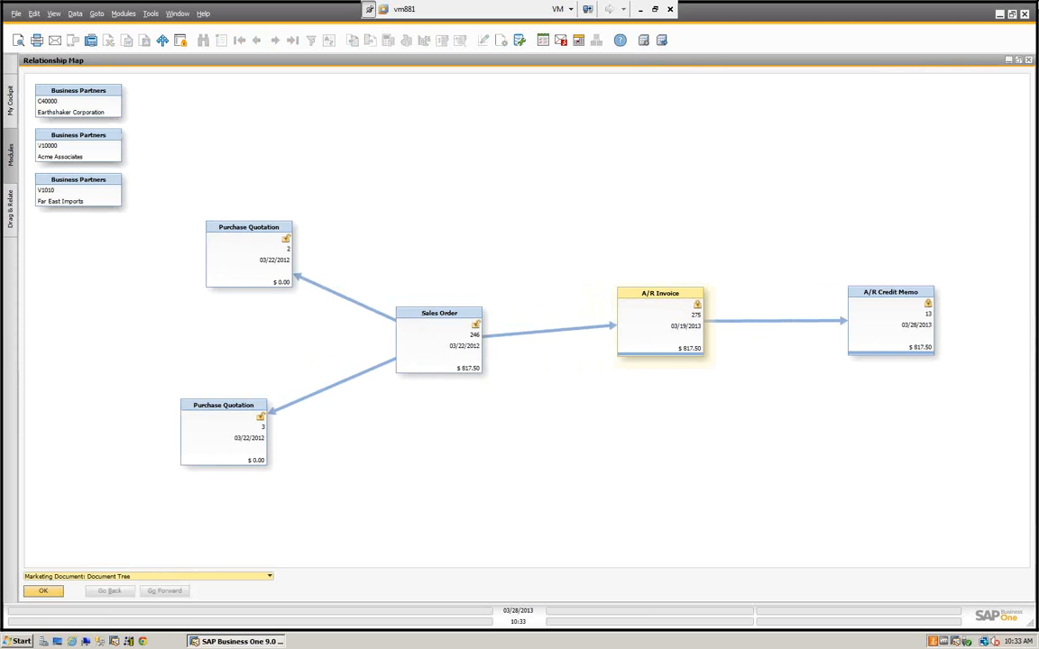
{"action": "left_click", "coordinate": [1029, 61]}
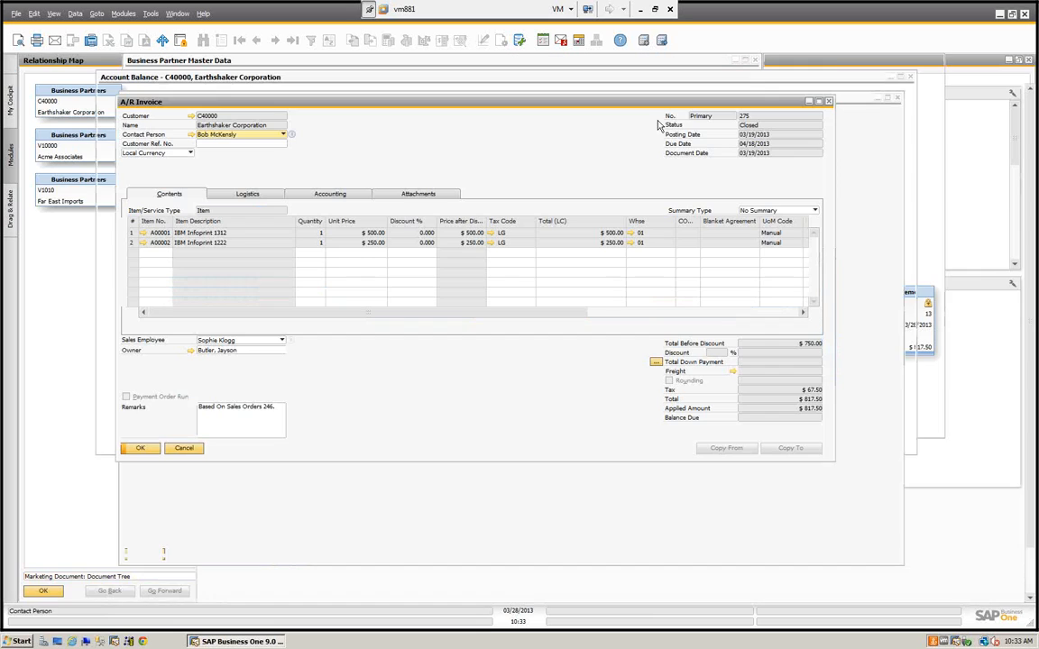
{"action": "left_click", "coordinate": [829, 102]}
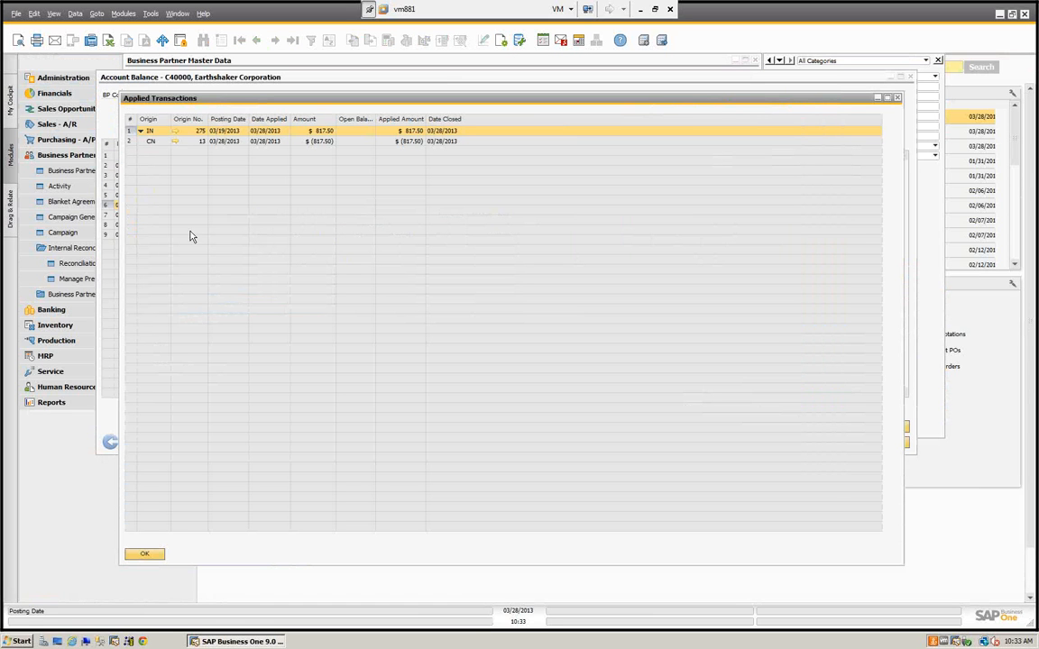
{"action": "left_click", "coordinate": [896, 98]}
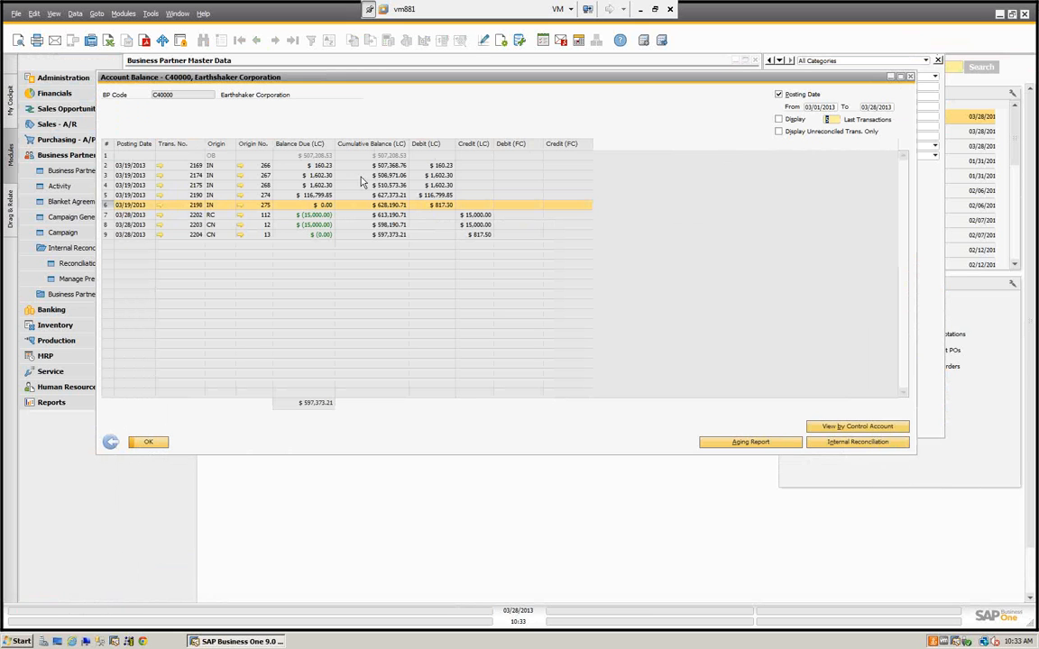
Open the internal reconciliation for Earthshaker Corporation and select journal entries 2001, 2030, 2056 and 2057
{"action": "left_click", "coordinate": [852, 442]}
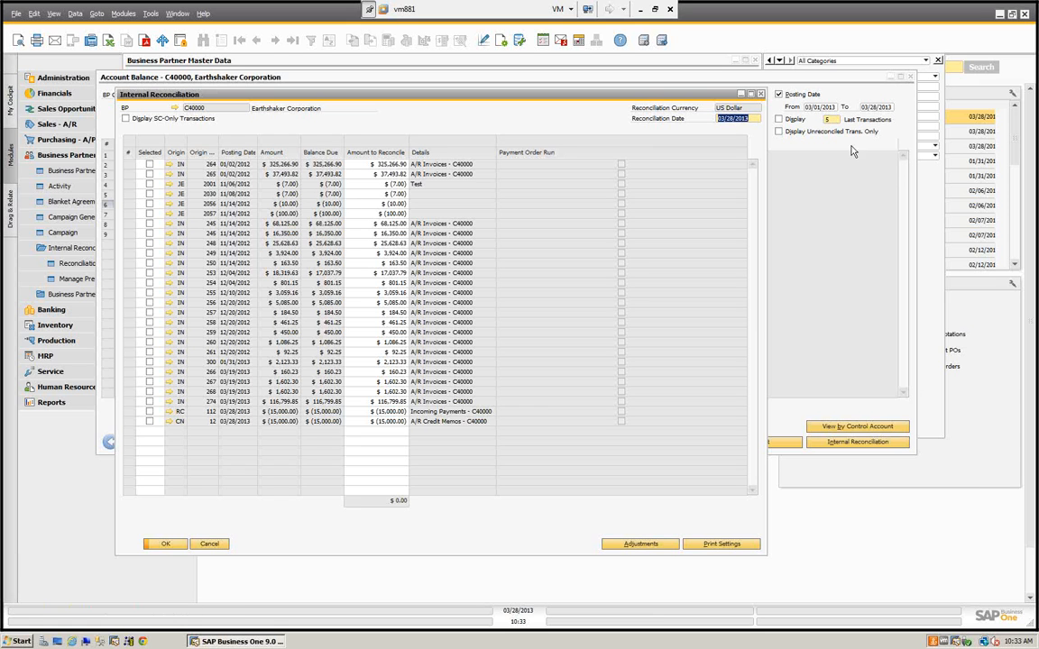
{"action": "left_click", "coordinate": [149, 184]}
{"action": "left_click", "coordinate": [149, 193]}
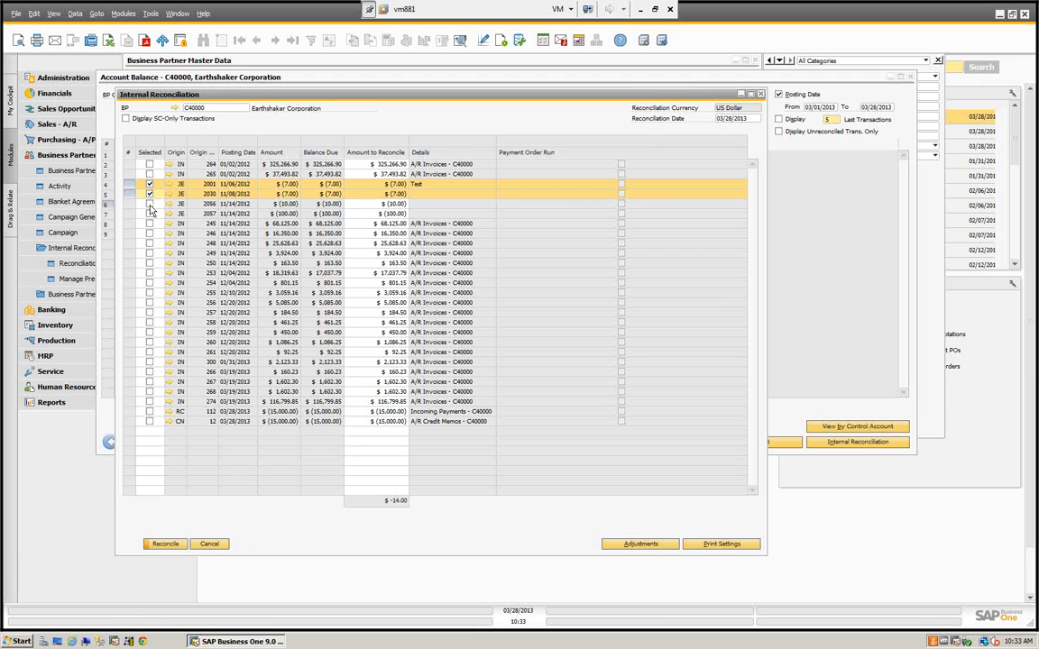
{"action": "left_click", "coordinate": [149, 203]}
{"action": "left_click", "coordinate": [149, 214]}
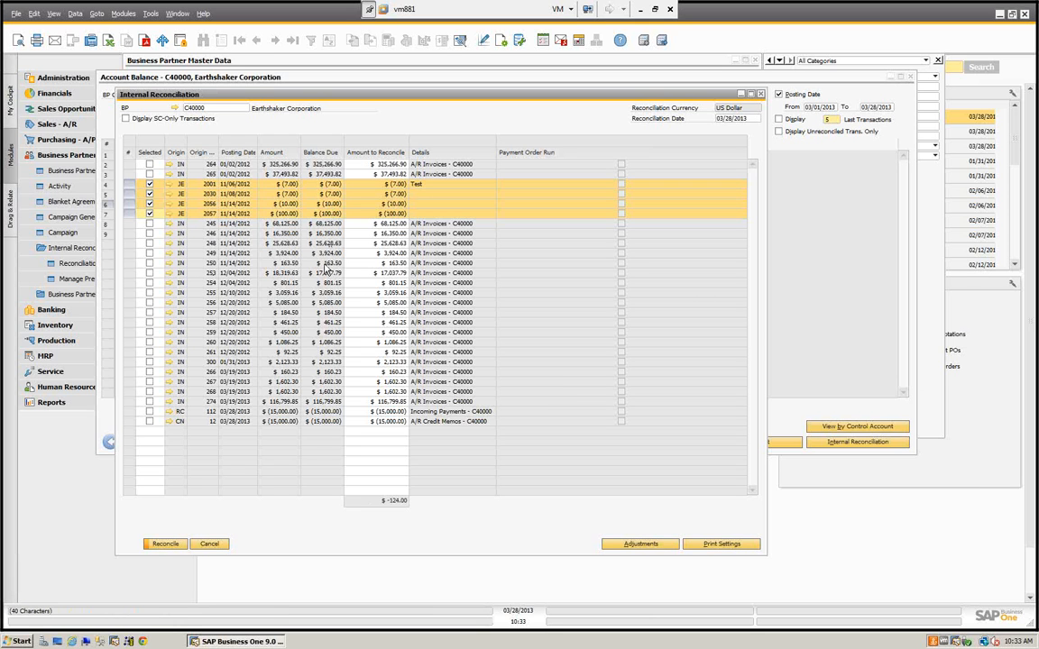
Include invoice 250 with 124 as the amount to reconcile, deselect it again, and try to reconcile only the four journal entries
{"action": "left_click", "coordinate": [149, 263]}
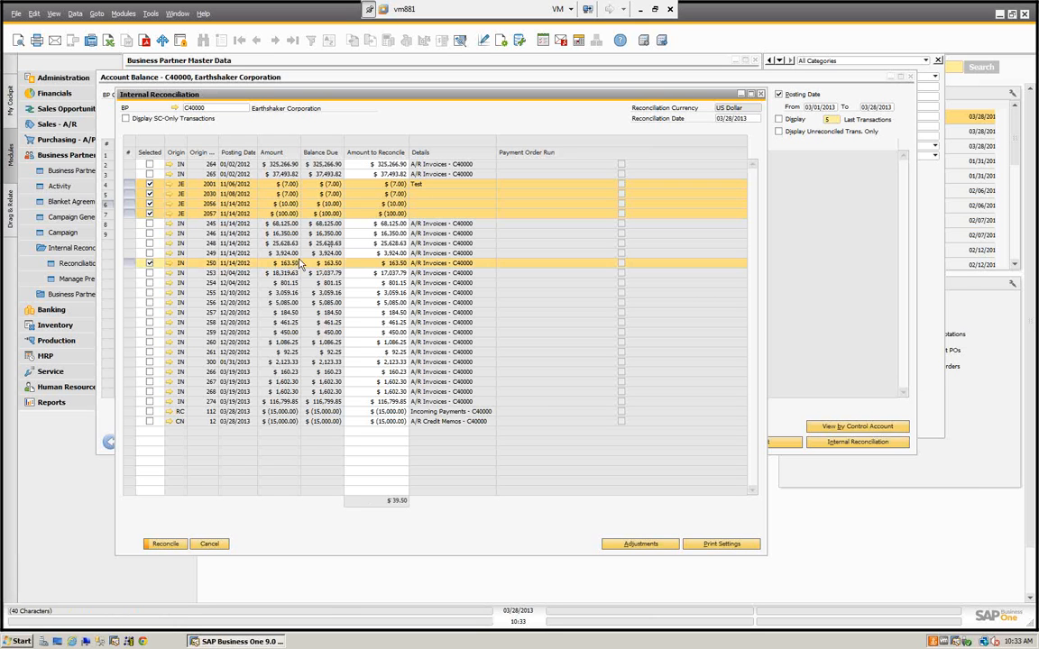
{"action": "left_click", "coordinate": [387, 264]}
{"action": "type", "text": "124"}
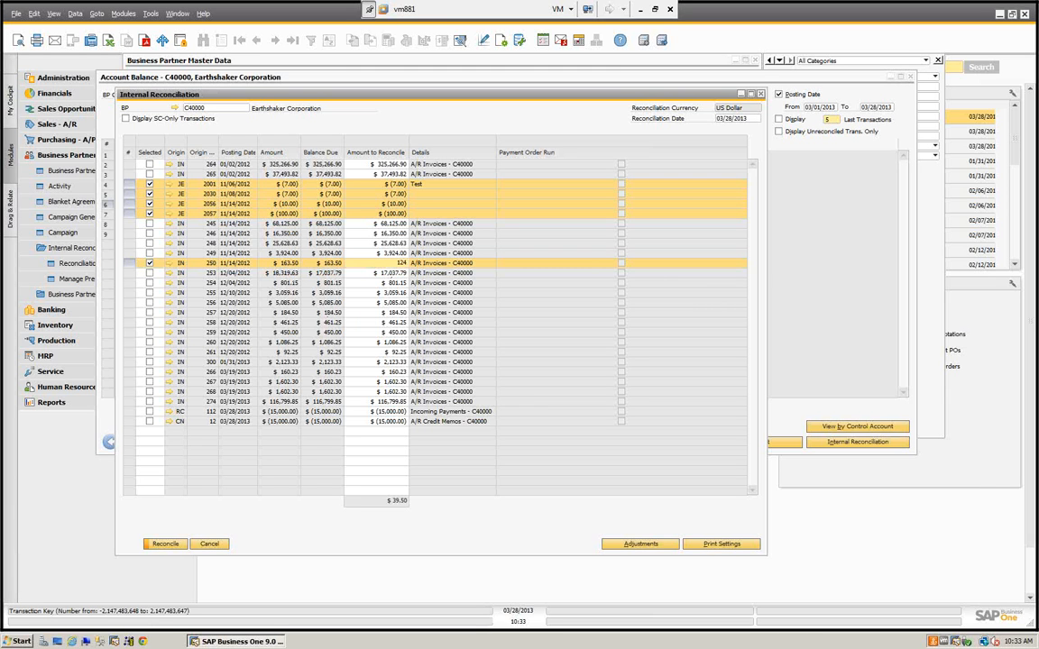
{"action": "key", "text": "Tab"}
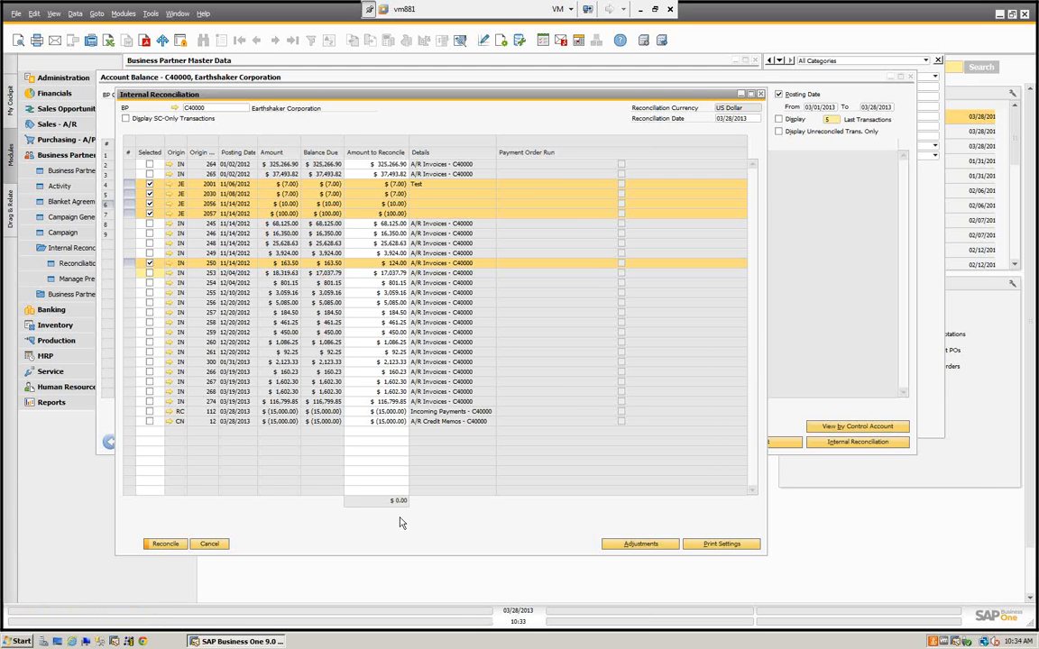
{"action": "left_click", "coordinate": [149, 264]}
{"action": "left_click", "coordinate": [165, 545]}
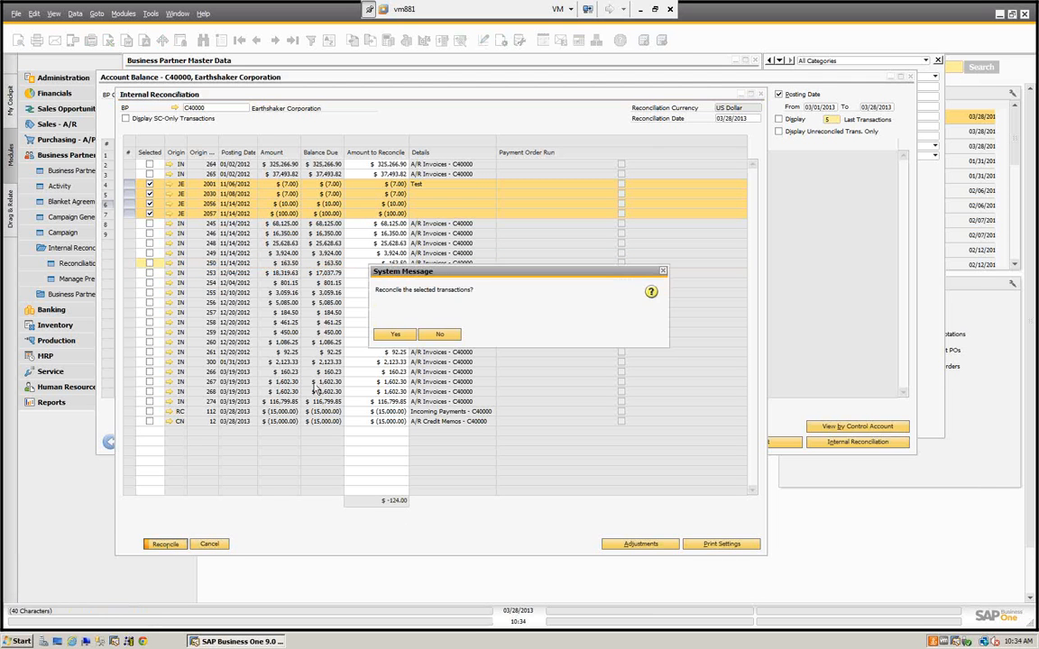
{"action": "left_click", "coordinate": [395, 335]}
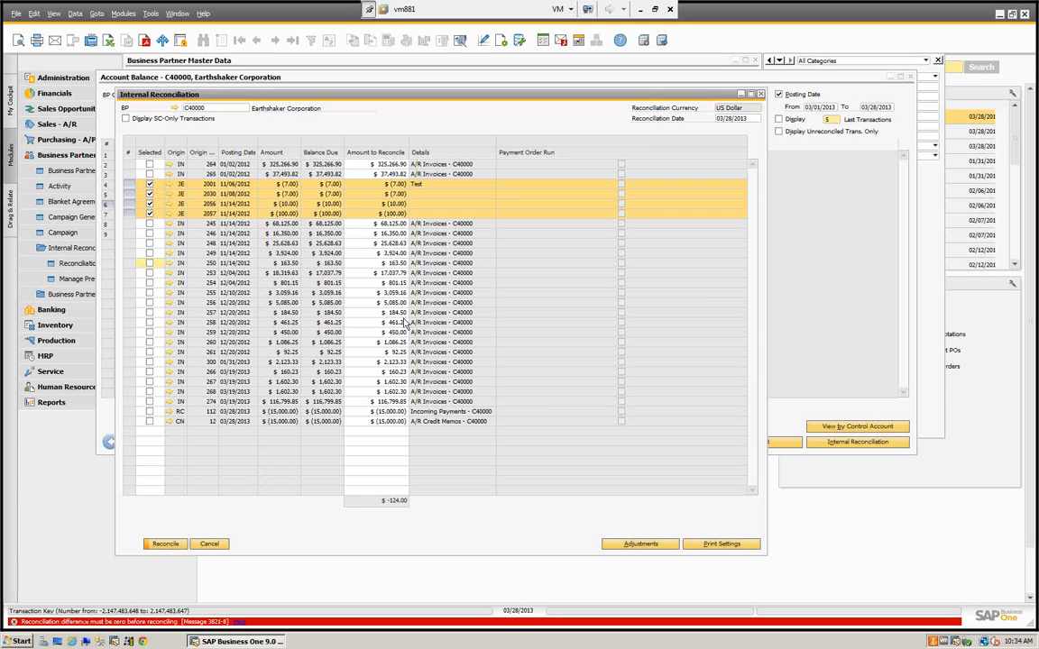
Reconcile the four selected journal entries with 124 of invoice 250, and close the internal reconciliation
{"action": "left_click", "coordinate": [150, 263]}
{"action": "left_click", "coordinate": [374, 262]}
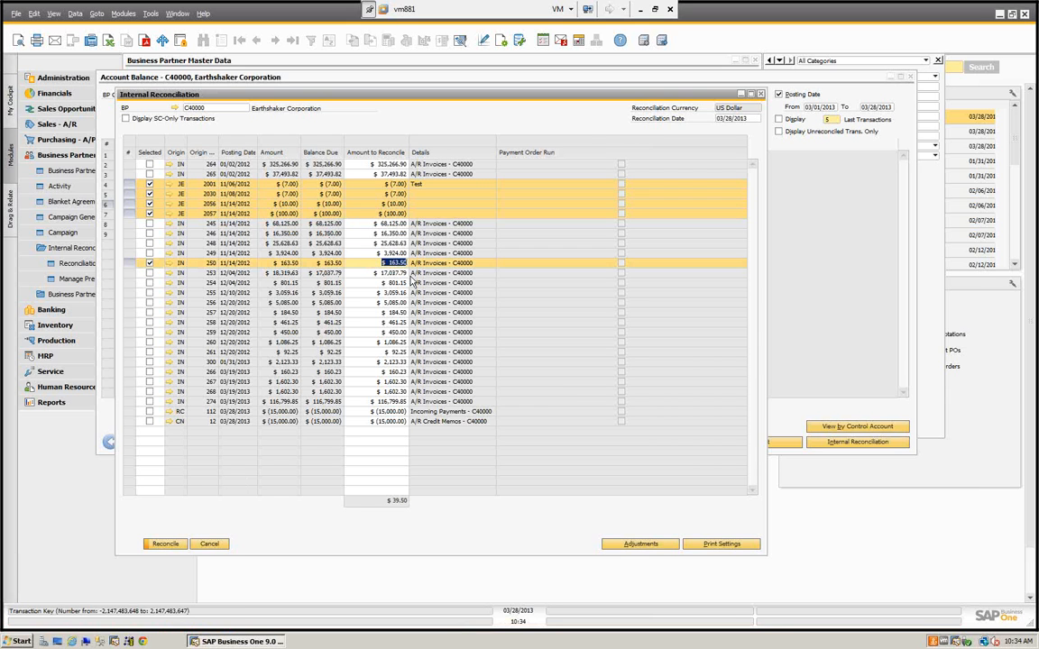
{"action": "type", "text": "124"}
{"action": "key", "text": "Tab"}
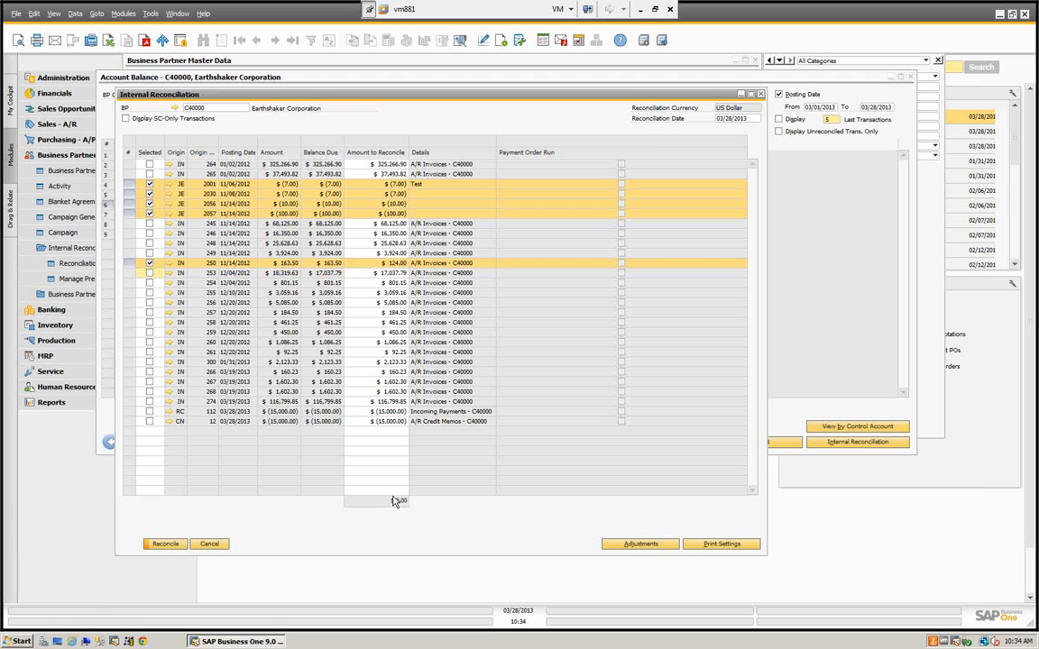
{"action": "left_click", "coordinate": [166, 545]}
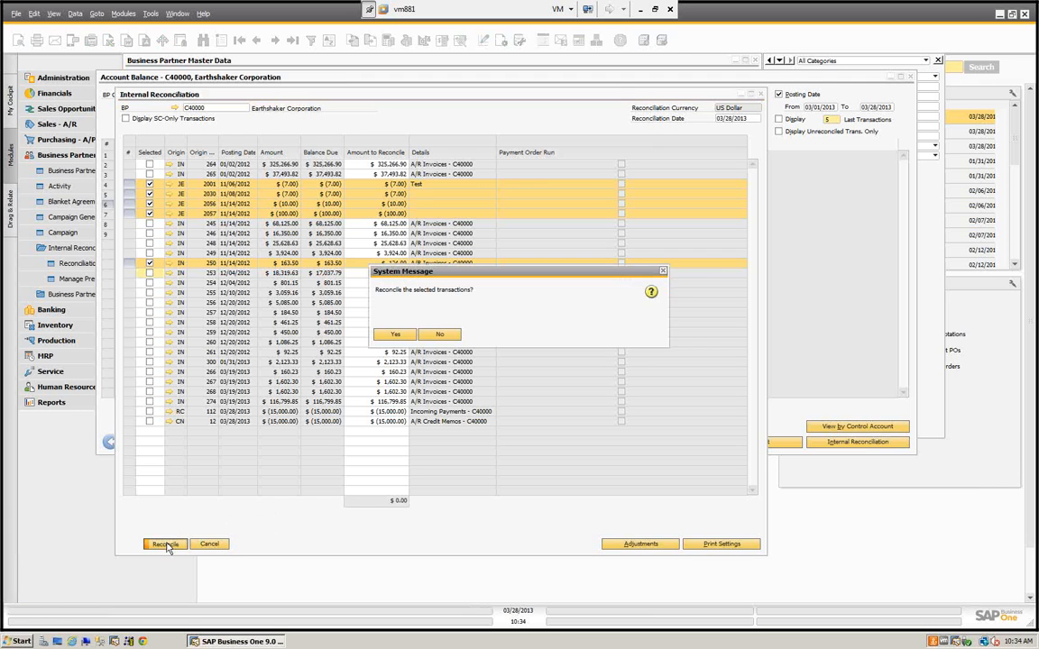
{"action": "left_click", "coordinate": [396, 335]}
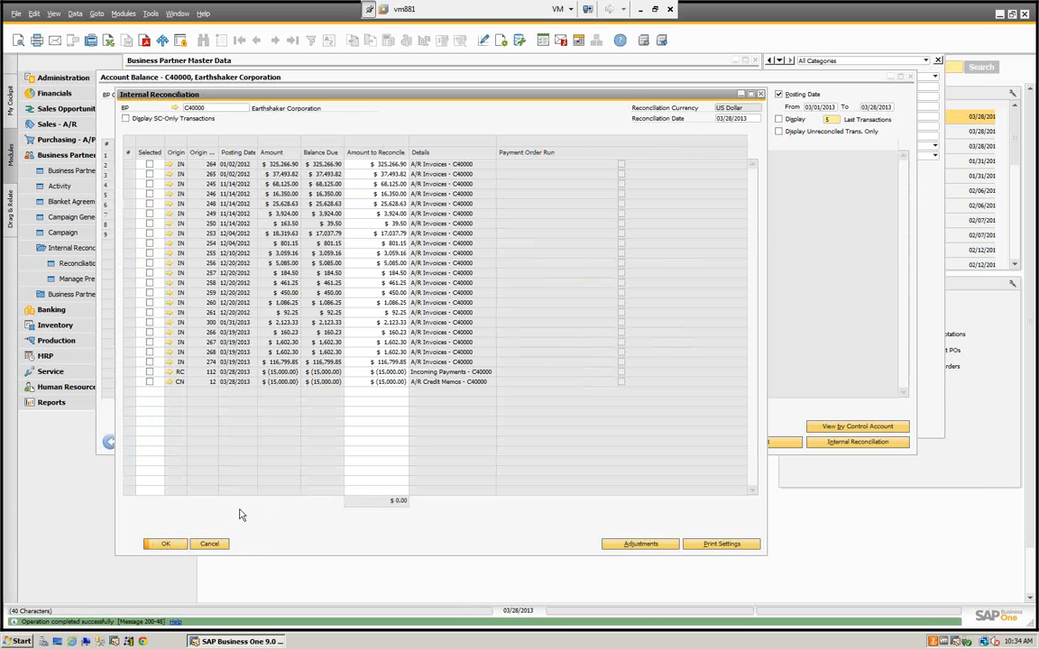
{"action": "left_click", "coordinate": [165, 544]}
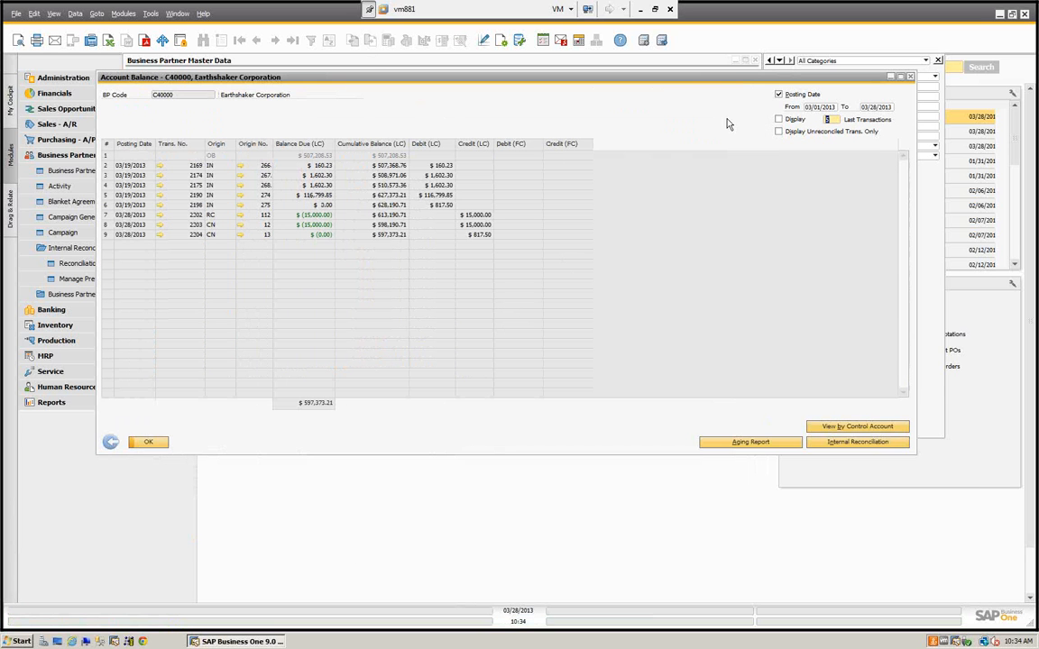
View the applied transactions of invoice 250, reached from the account balance showing unreconciled transactions only and without the posting date filter
{"action": "left_click", "coordinate": [778, 94]}
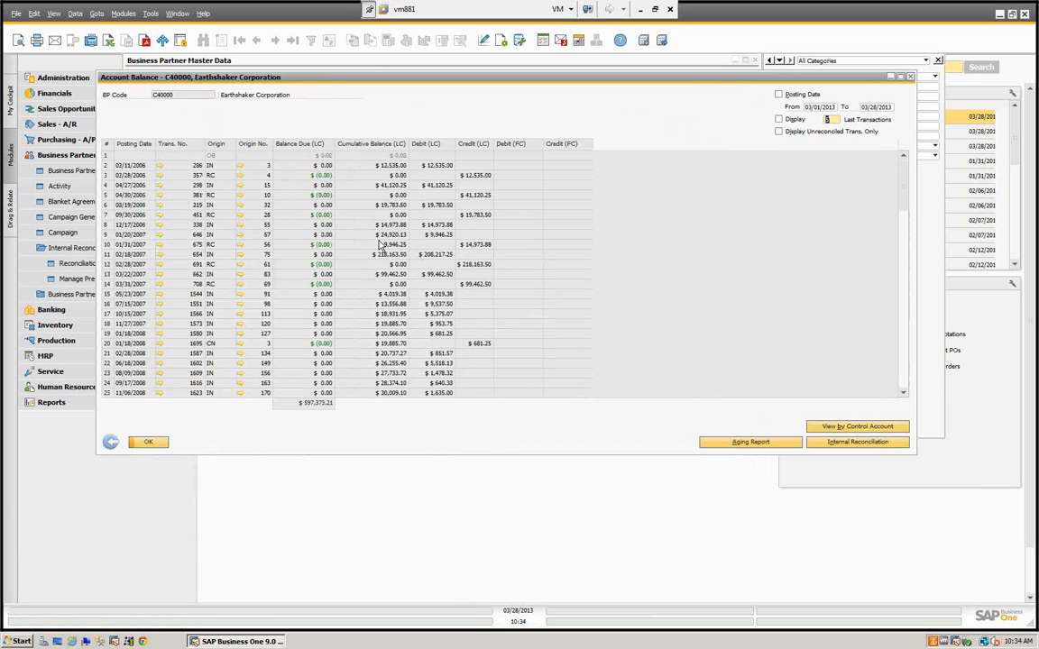
{"action": "left_click", "coordinate": [782, 132]}
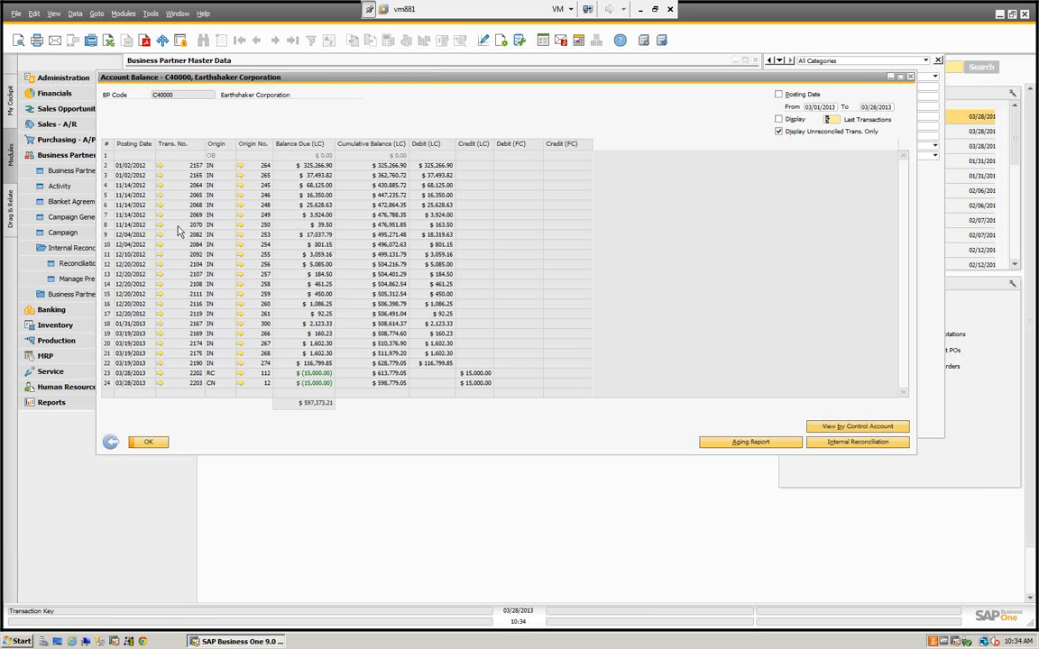
{"action": "left_click", "coordinate": [240, 226]}
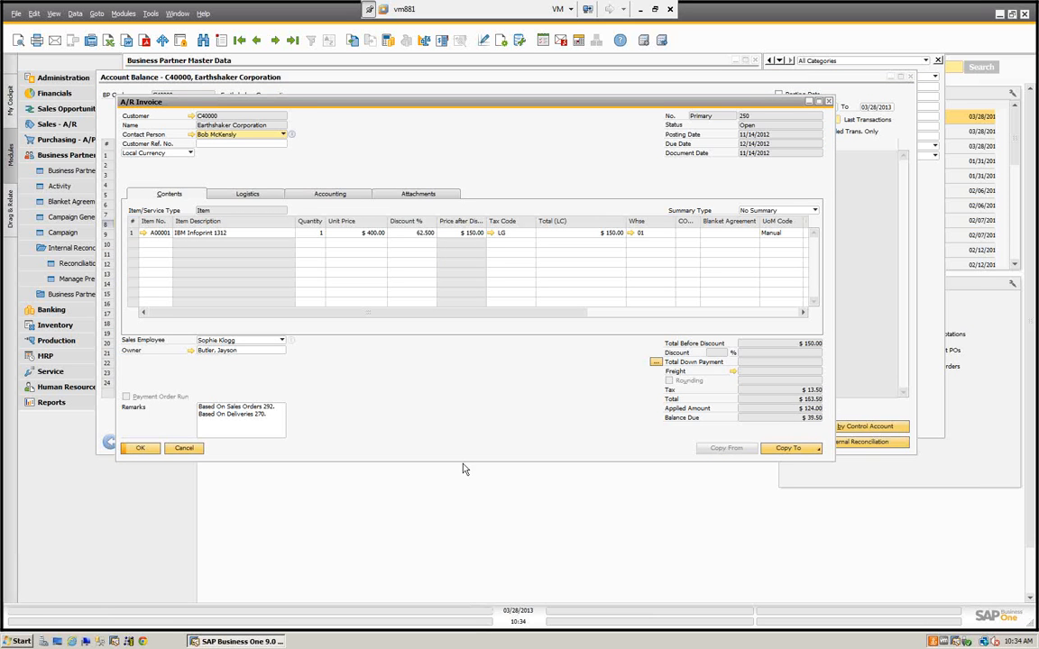
{"action": "right_click", "coordinate": [467, 145]}
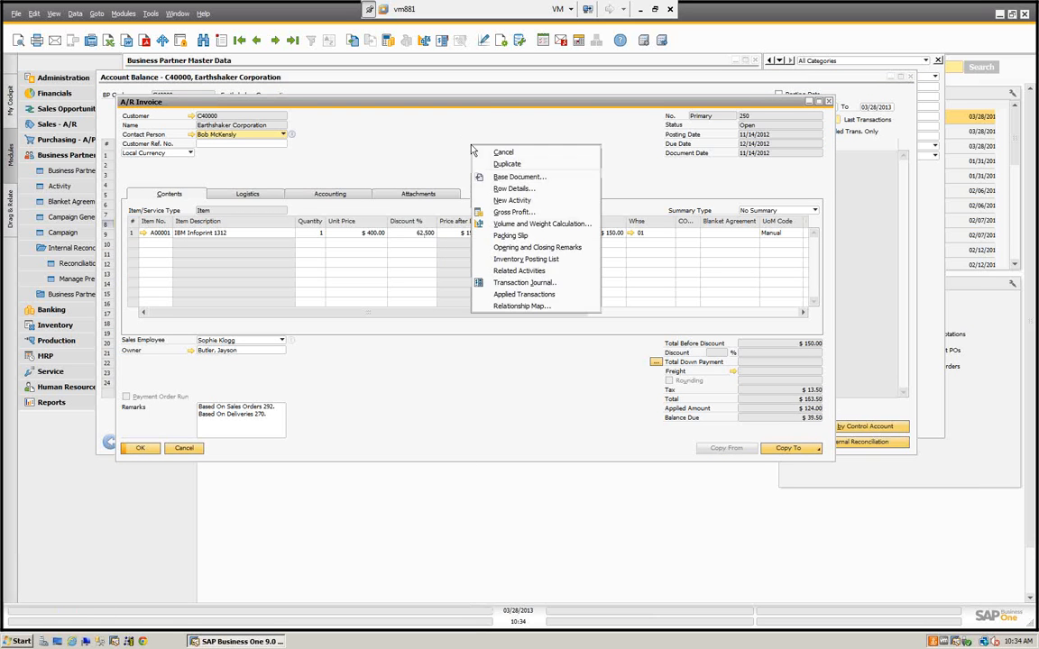
{"action": "left_click", "coordinate": [512, 298]}
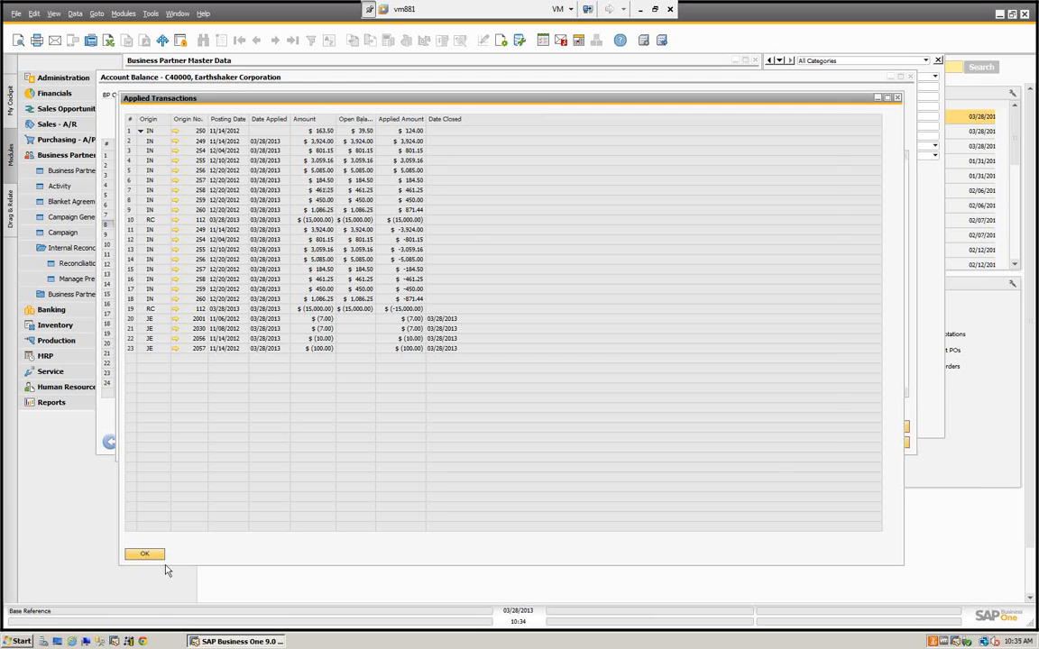
Close the applied transactions, invoice 250, the account balance and the Earthshaker Corporation master data
{"action": "left_click", "coordinate": [144, 554]}
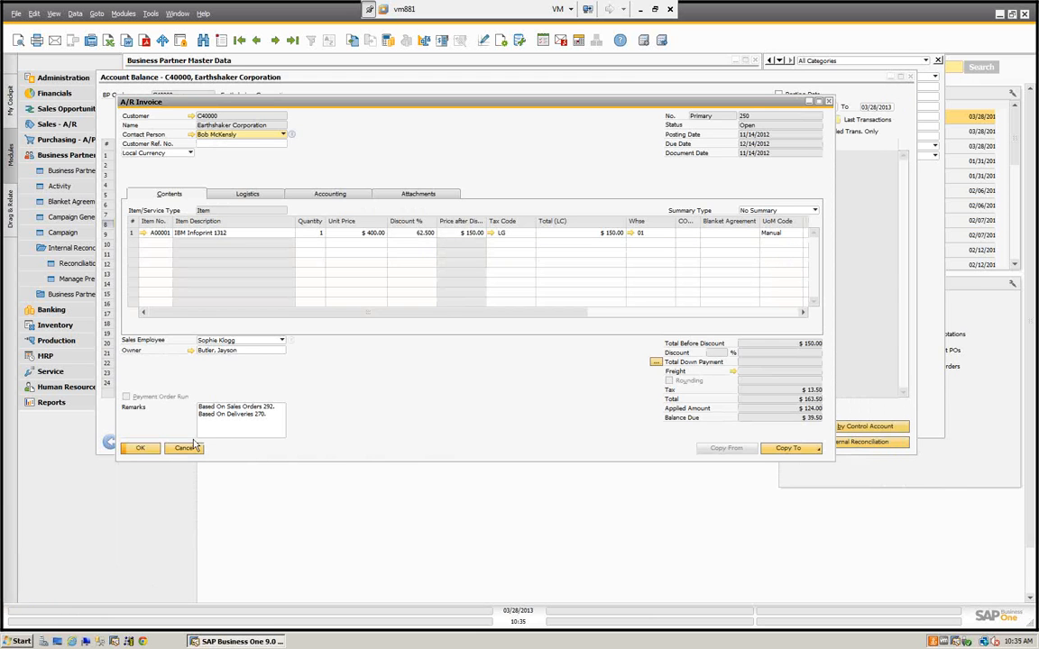
{"action": "left_click", "coordinate": [181, 448]}
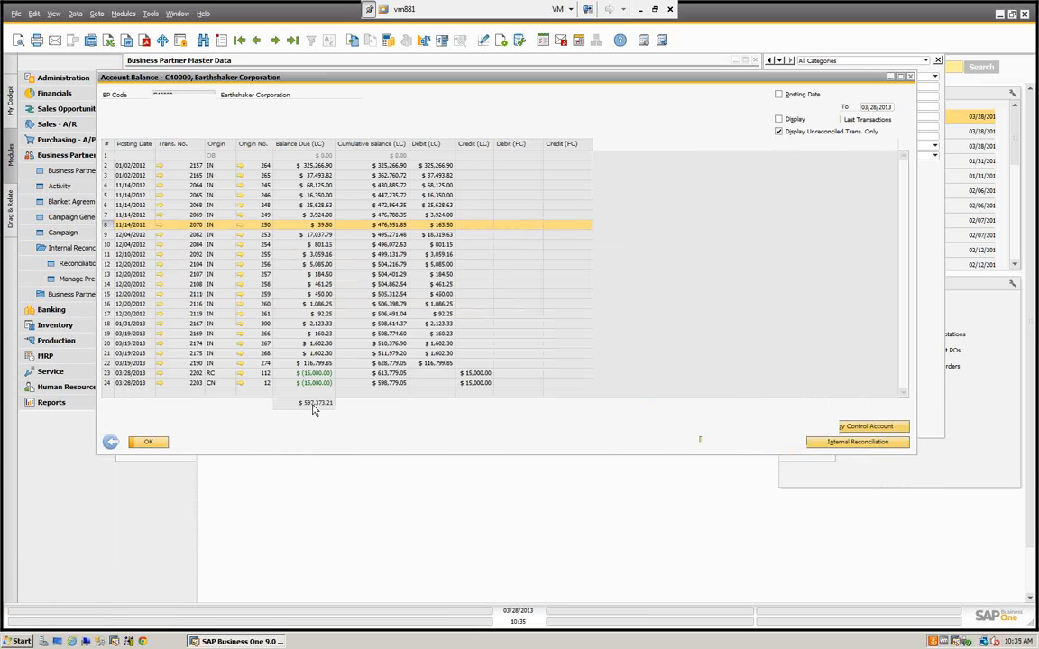
{"action": "left_click", "coordinate": [159, 446]}
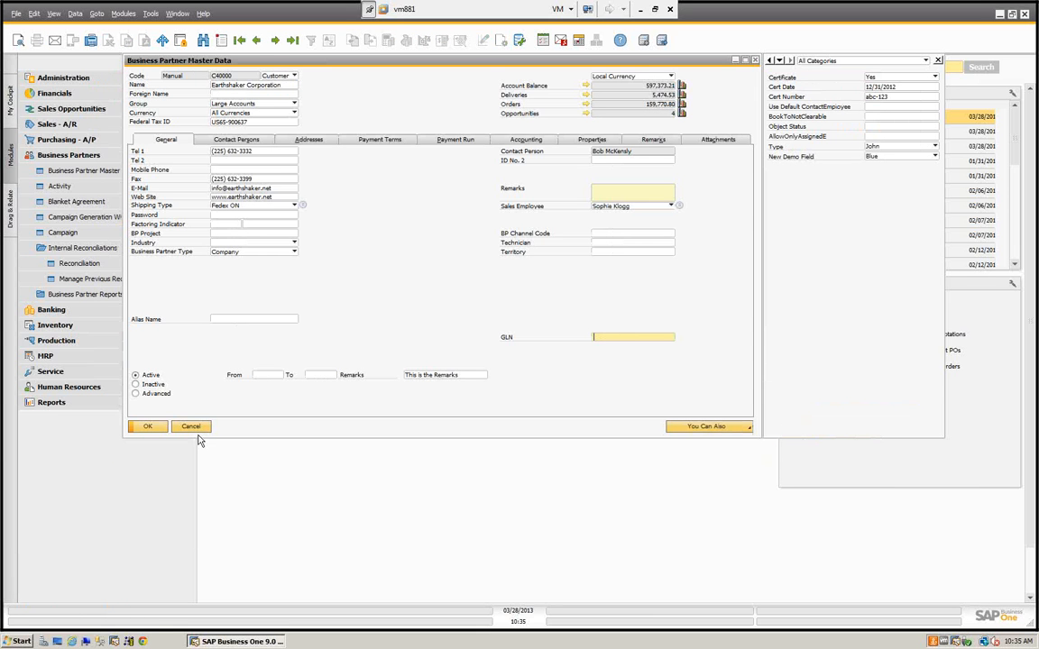
{"action": "left_click", "coordinate": [191, 428]}
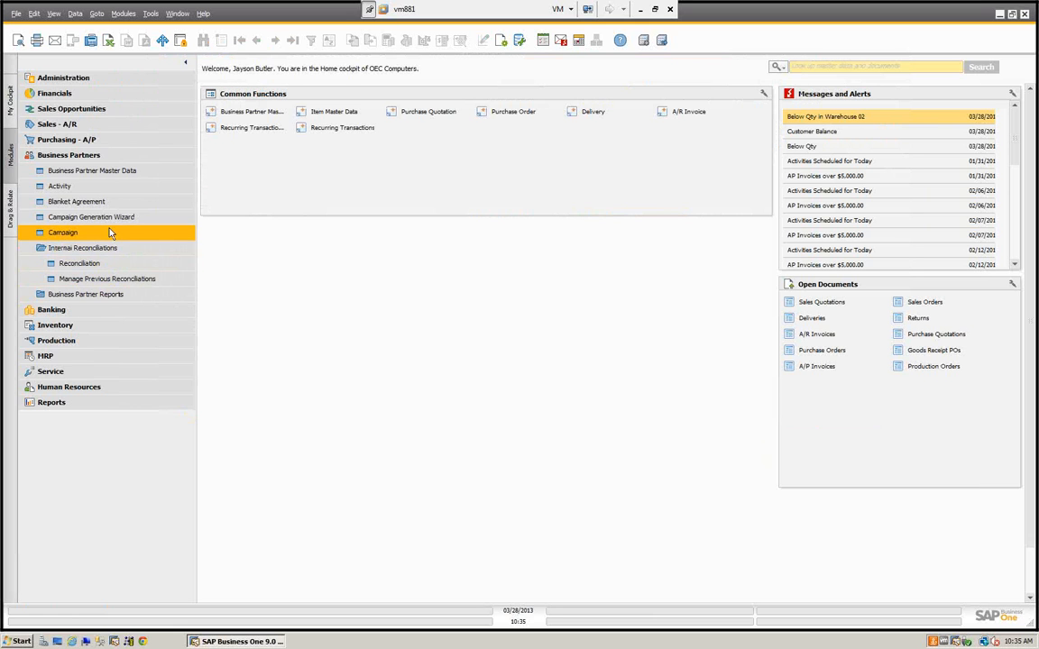
List the previous internal reconciliations for business partners dated from 03/28/2013 to 03/28/2013
{"action": "left_click", "coordinate": [128, 280]}
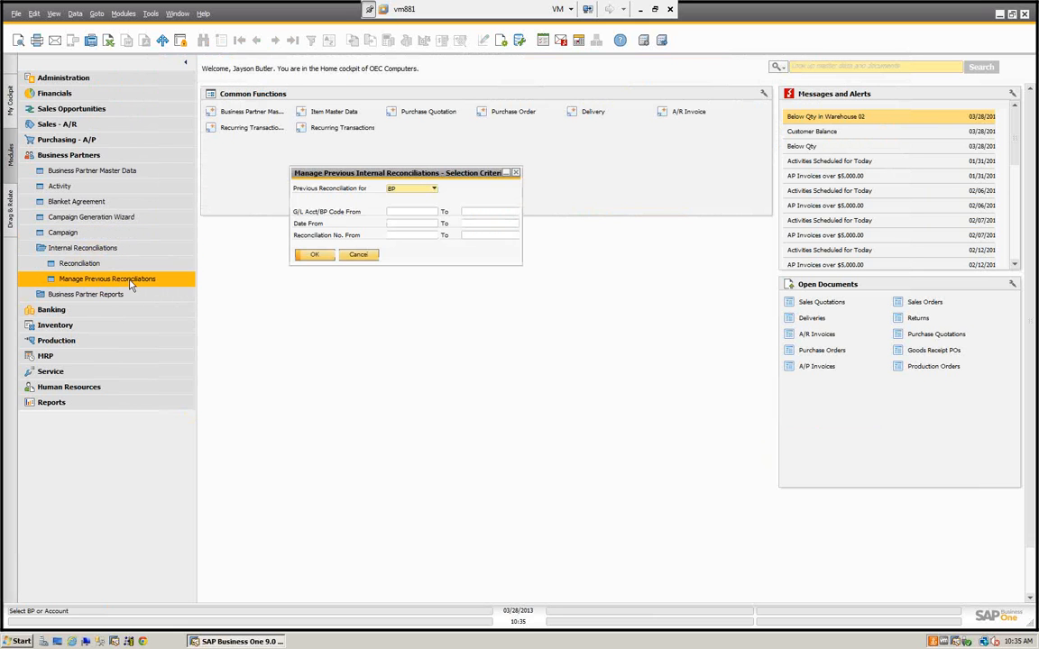
{"action": "left_click", "coordinate": [410, 224]}
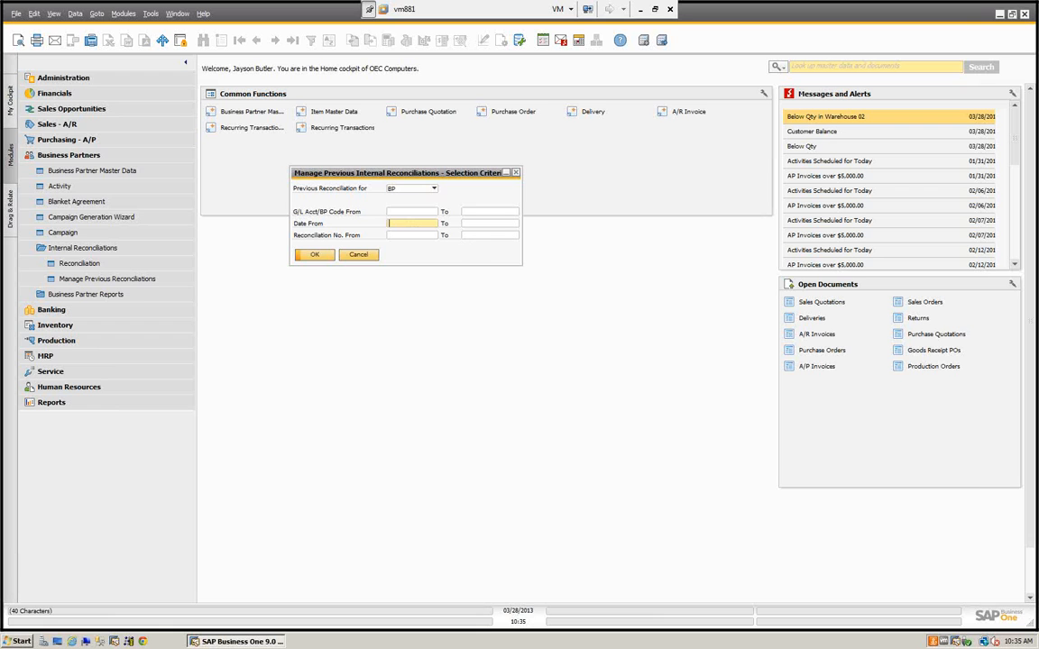
{"action": "type", "text": "t"}
{"action": "key", "text": "Tab"}
{"action": "type", "text": "t"}
{"action": "key", "text": "Tab"}
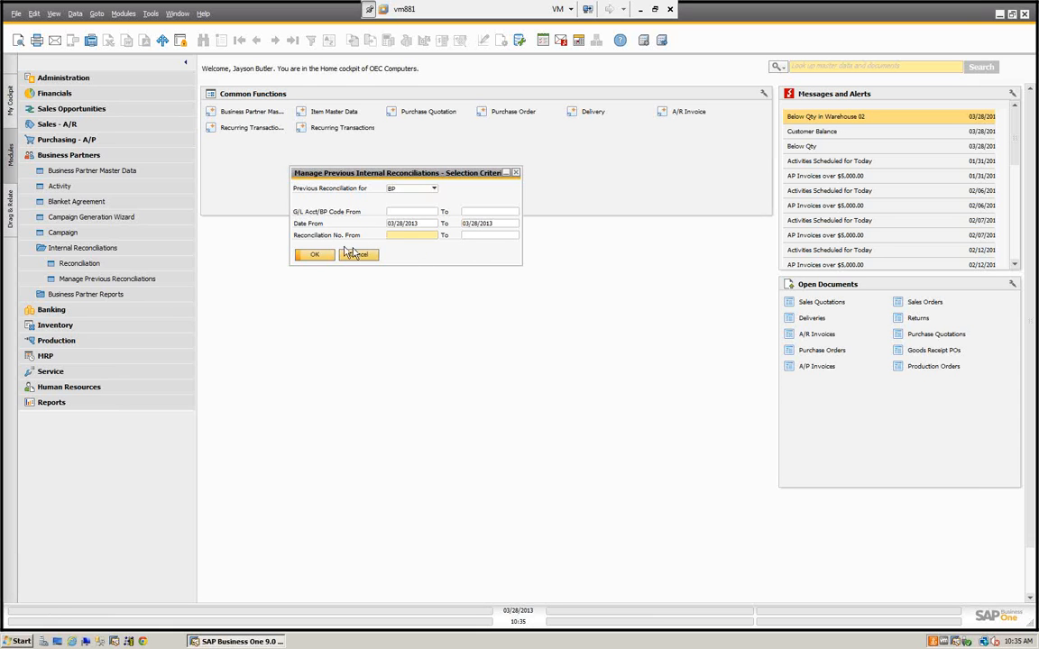
{"action": "left_click", "coordinate": [312, 255]}
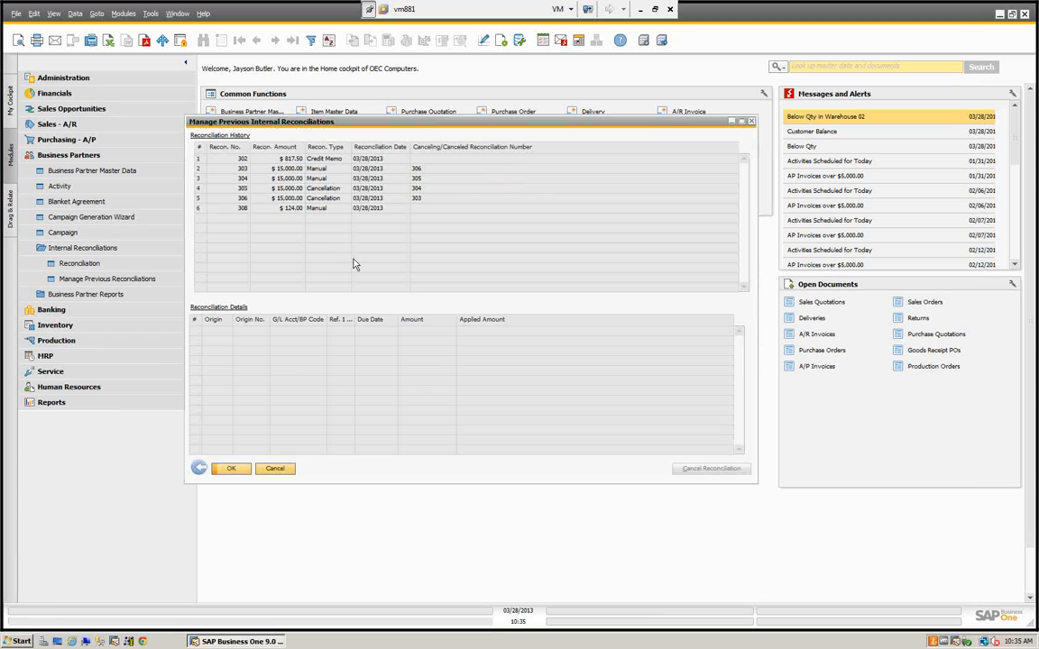
Examine the details of reconciliations 308, 302, 303 and 306 and whether each can be cancelled
{"action": "left_click", "coordinate": [317, 210]}
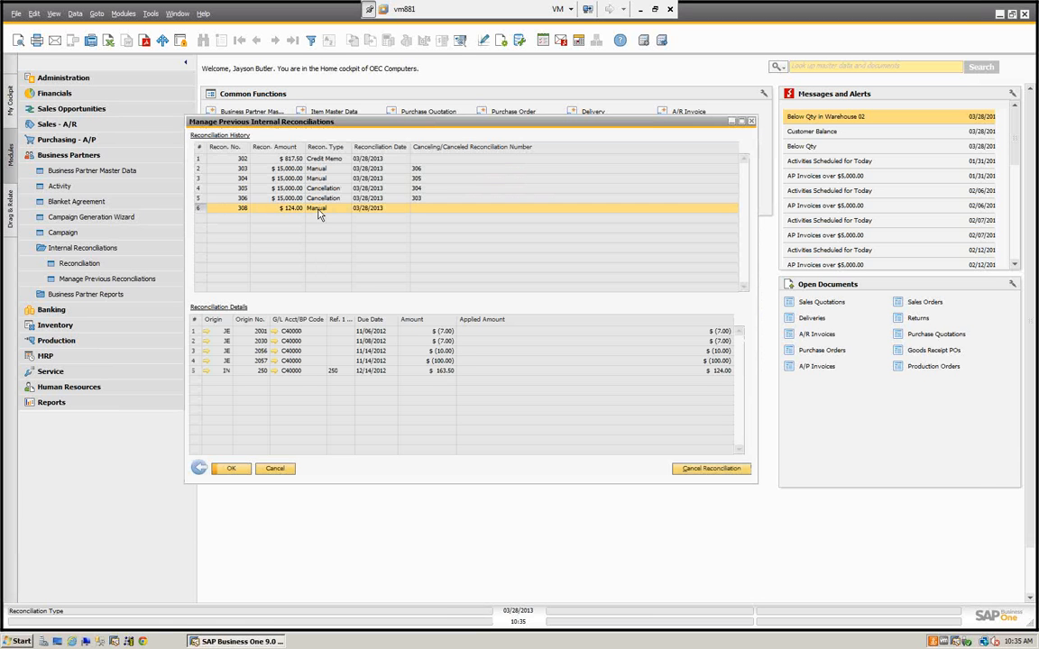
{"action": "left_click", "coordinate": [332, 160]}
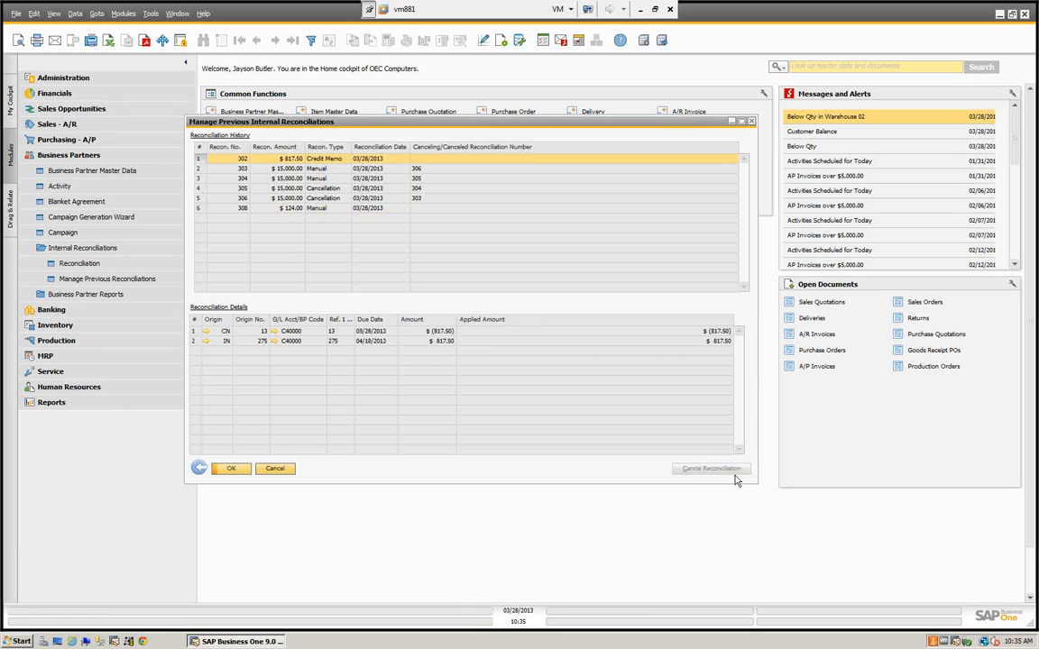
{"action": "left_click", "coordinate": [314, 170]}
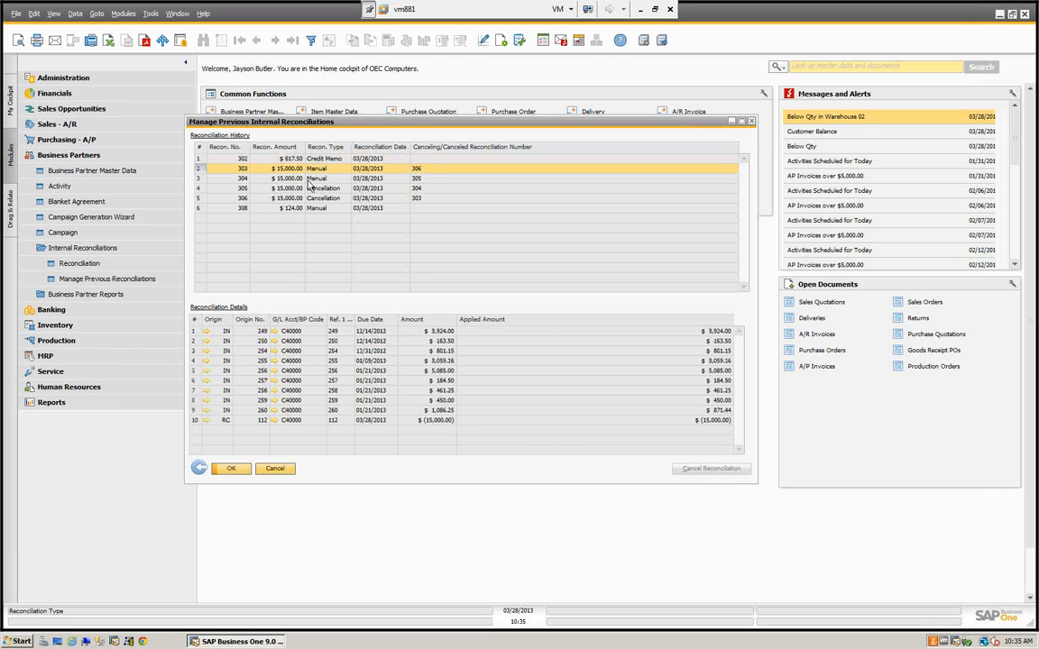
{"action": "left_click", "coordinate": [311, 198]}
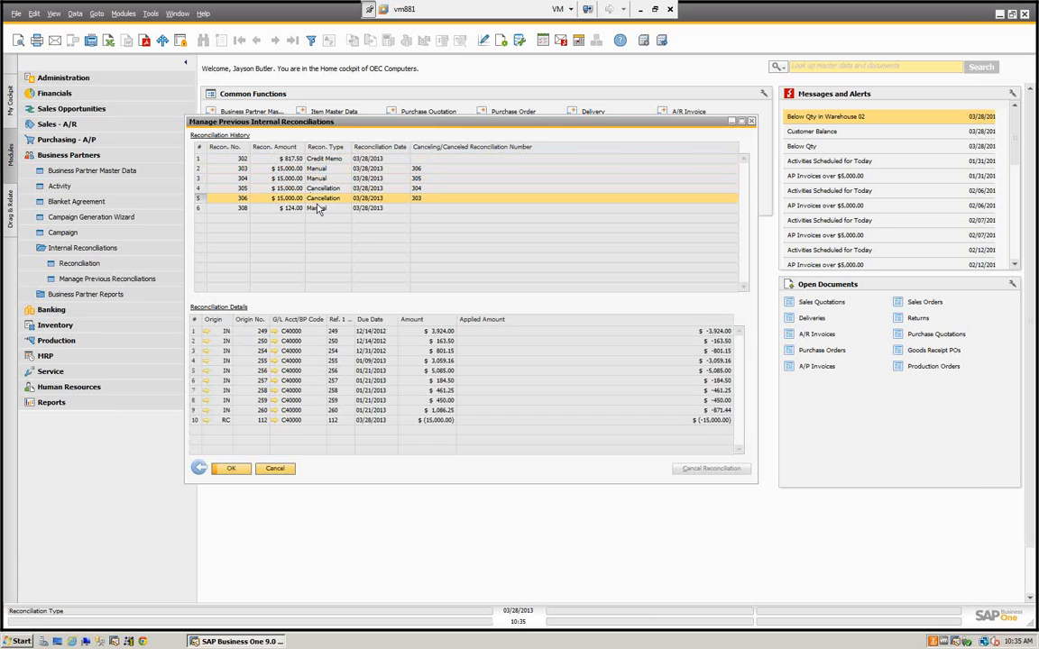
{"action": "left_click", "coordinate": [317, 208]}
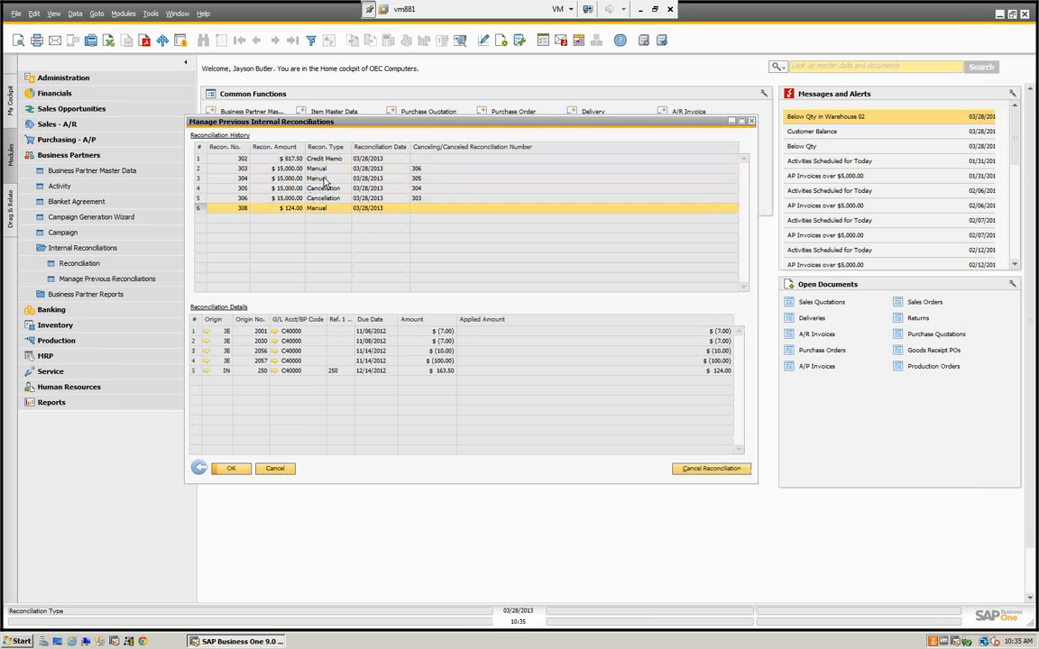
Compare manual reconciliations 303 and 304 with cancellations 306 and 305, recheck 308, and close the reconciliation history
{"action": "left_click", "coordinate": [315, 169]}
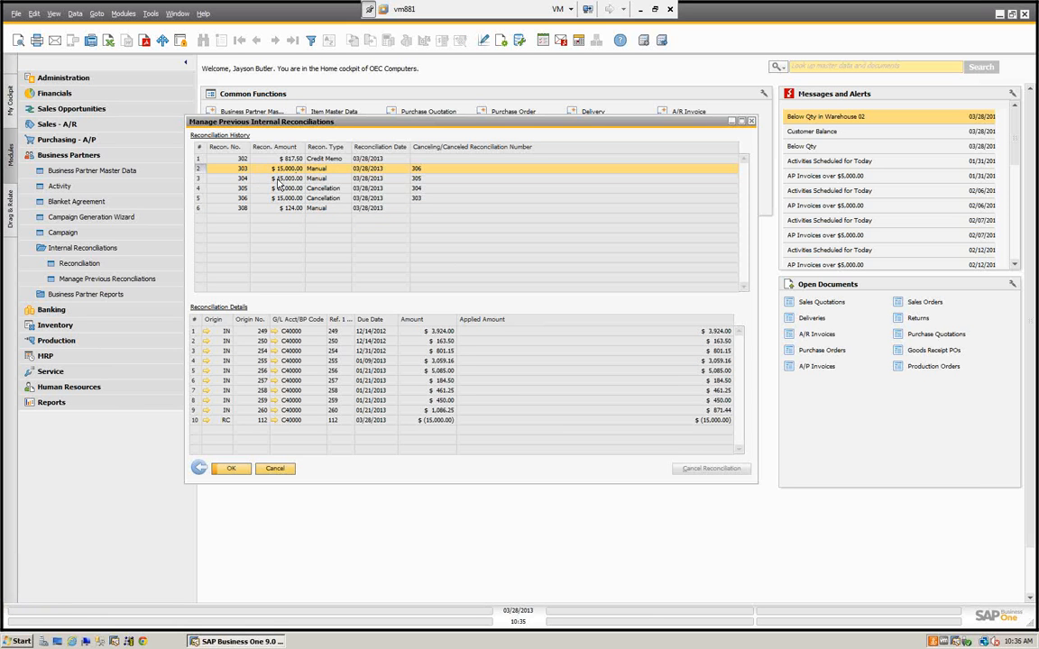
{"action": "left_click", "coordinate": [326, 189]}
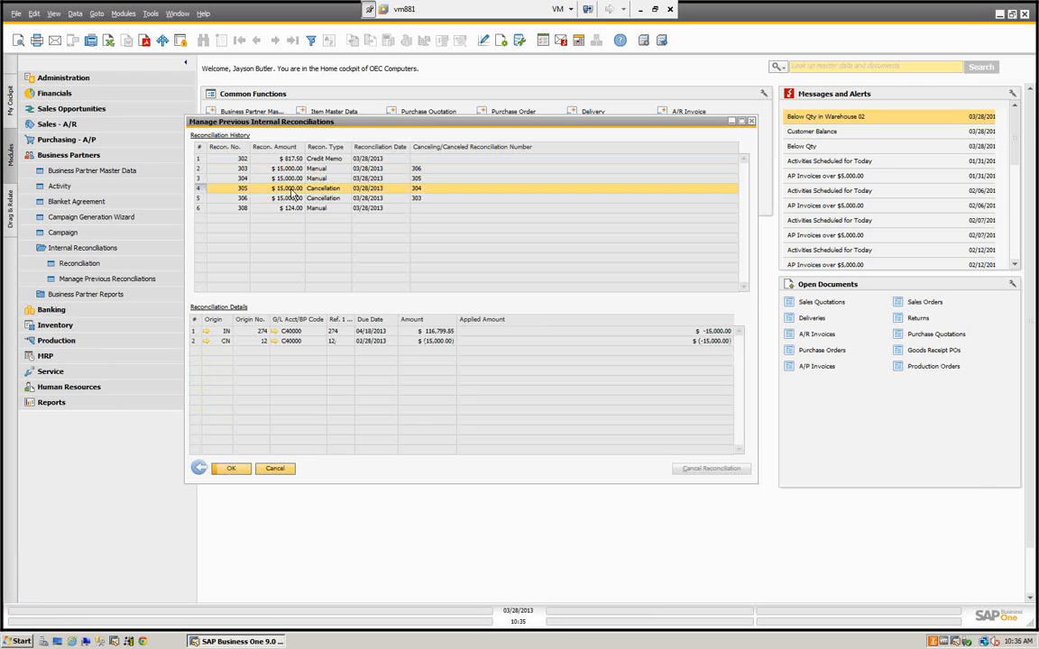
{"action": "left_click", "coordinate": [277, 178]}
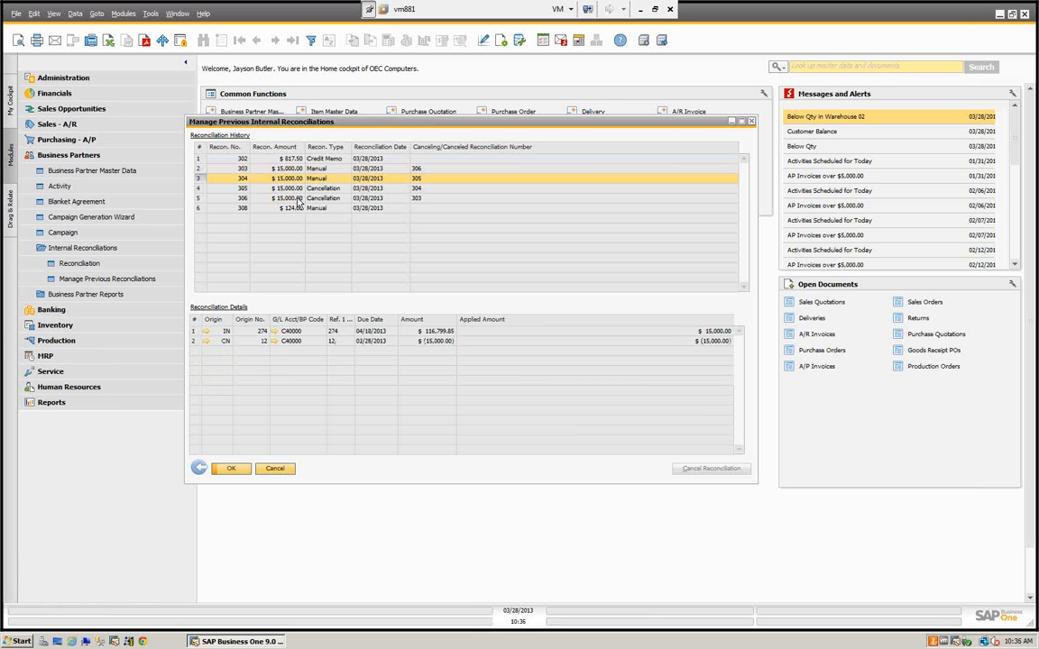
{"action": "left_click", "coordinate": [266, 198]}
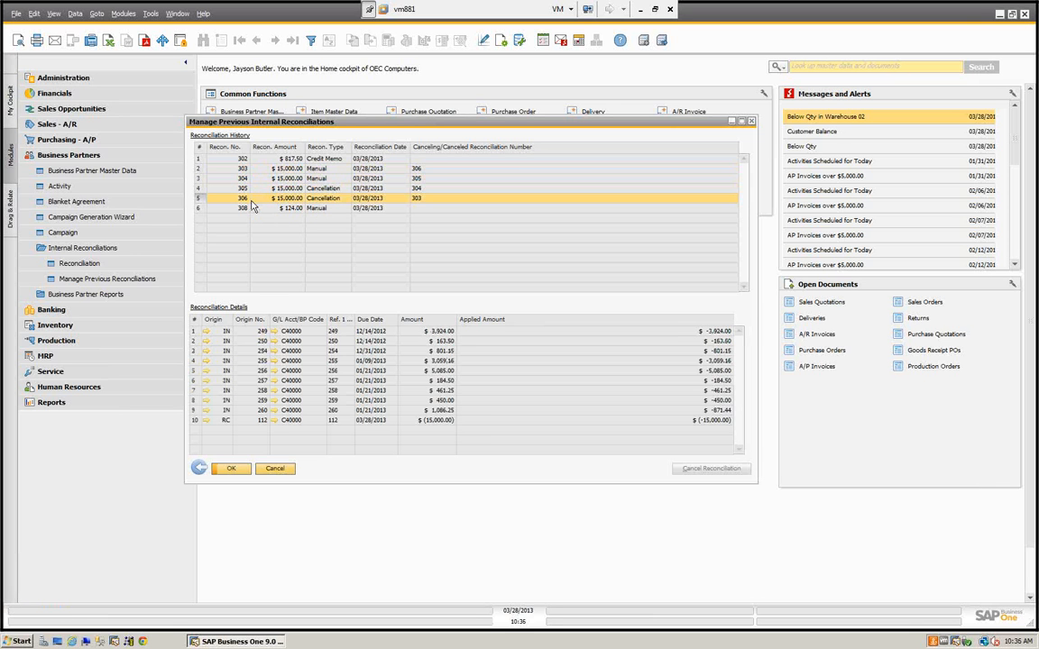
{"action": "left_click", "coordinate": [317, 208]}
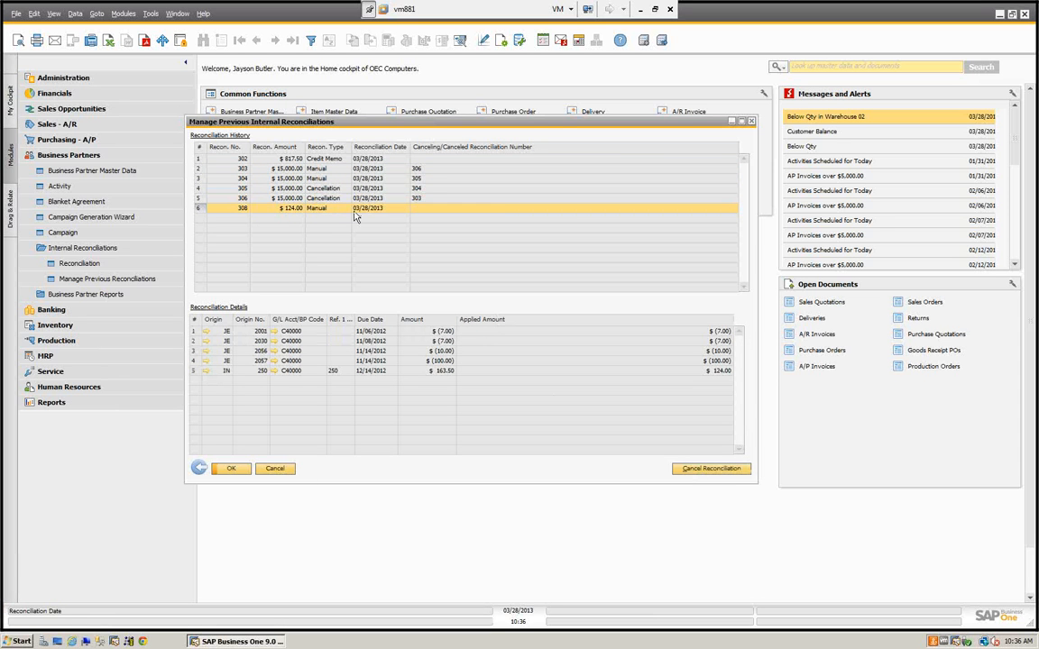
{"action": "left_click", "coordinate": [274, 468]}
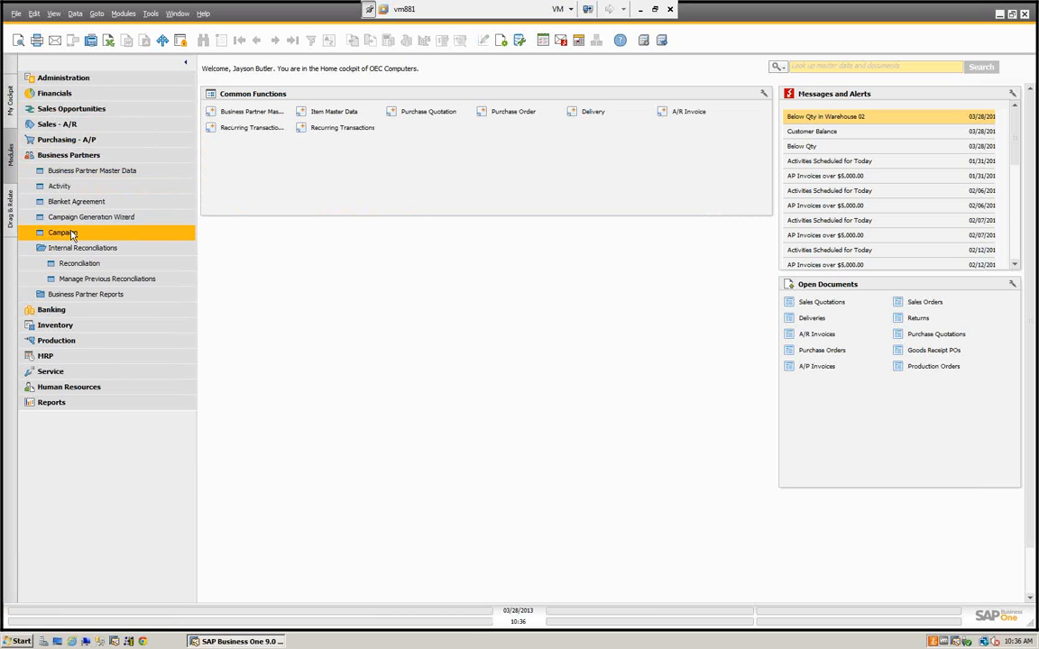
{"action": "left_click", "coordinate": [55, 160]}
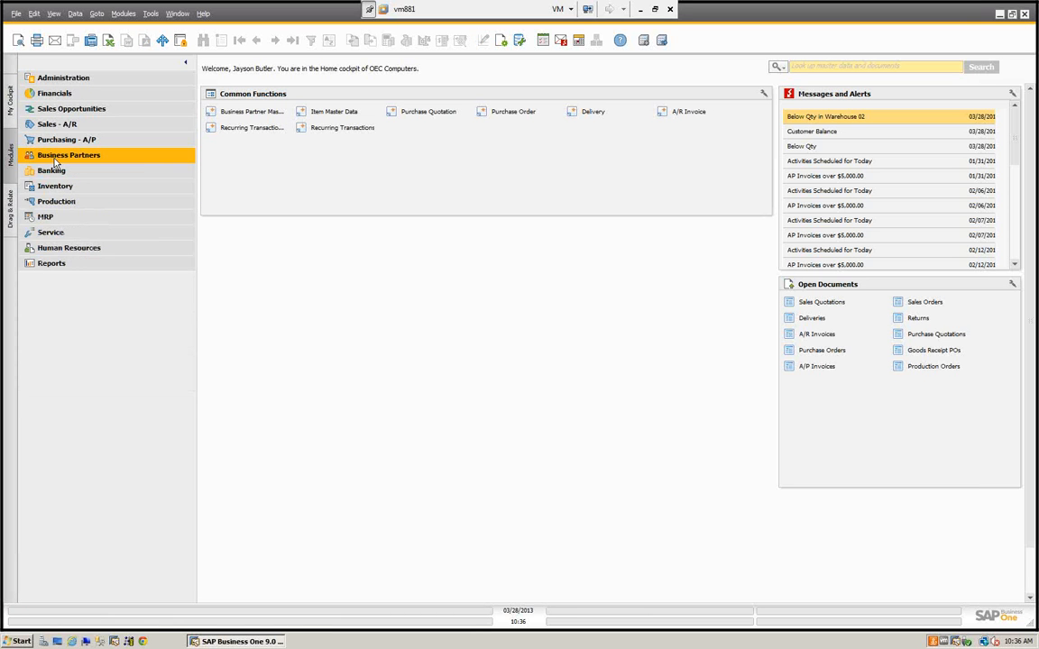